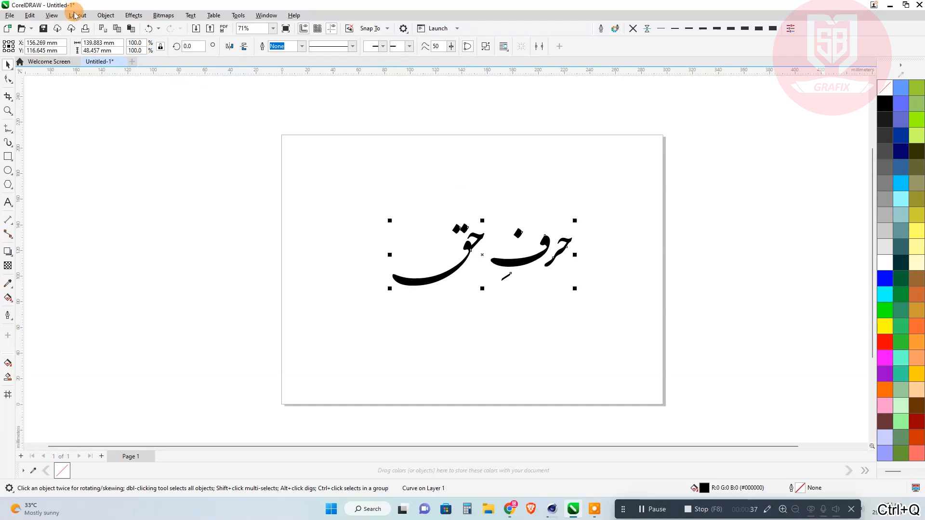
Display the artwork in Wireframe view and break the combined calligraphy curve apart into separate shapes.
{"action": "left_click", "coordinate": [52, 14]}
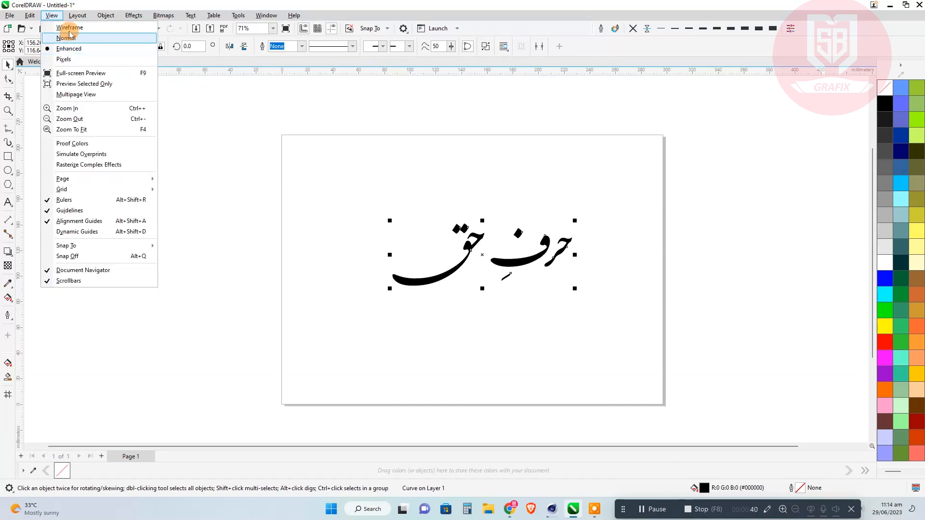
{"action": "left_click", "coordinate": [70, 27]}
{"action": "scroll", "coordinate": [602, 231], "scroll_direction": "up", "scroll_amount": 5}
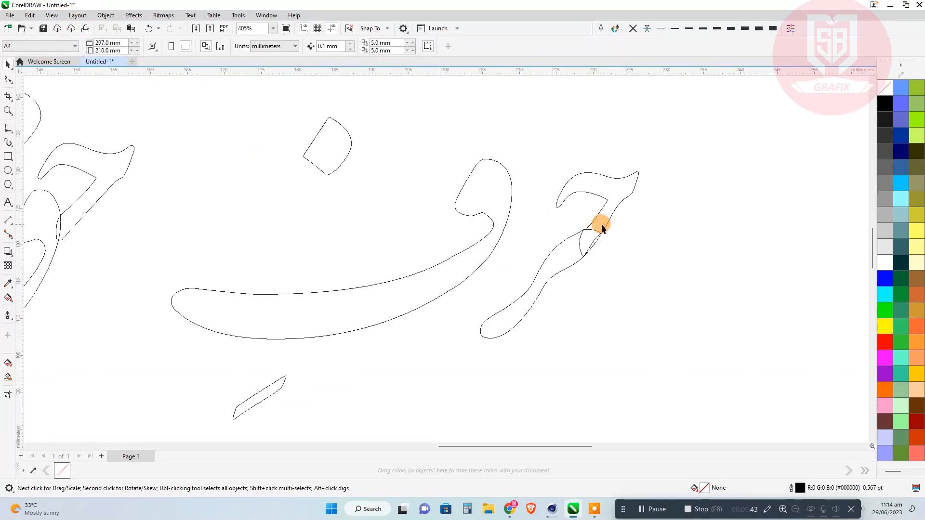
{"action": "left_click", "coordinate": [602, 227]}
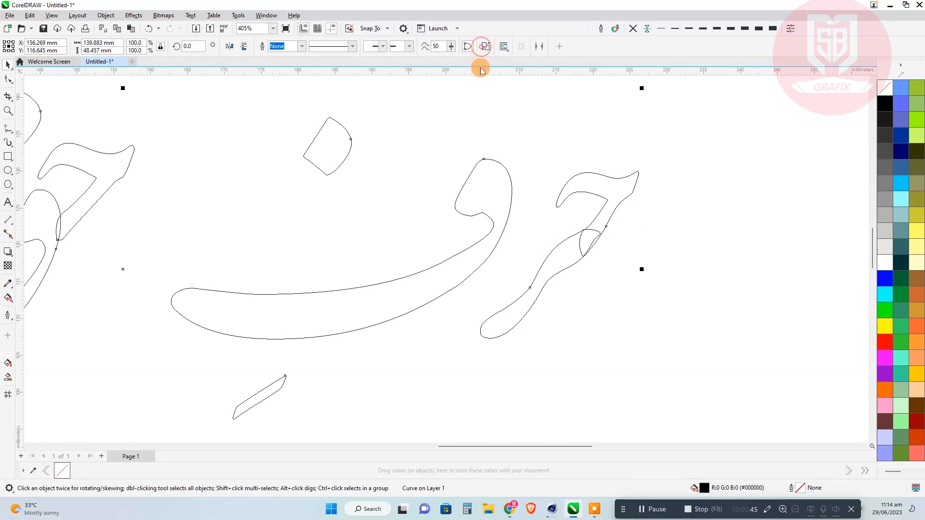
Weld the two overlapping strokes of the joined ح and ر in the word حرف into one shape.
{"action": "scroll", "coordinate": [438, 200], "scroll_direction": "up", "scroll_amount": 3}
{"action": "left_click", "coordinate": [424, 215]}
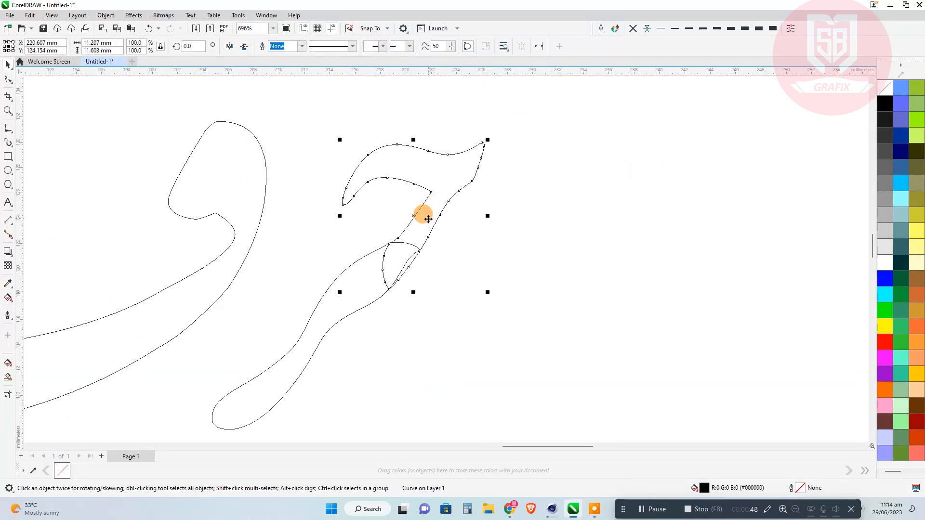
{"action": "left_click", "coordinate": [360, 292], "text": "shift"}
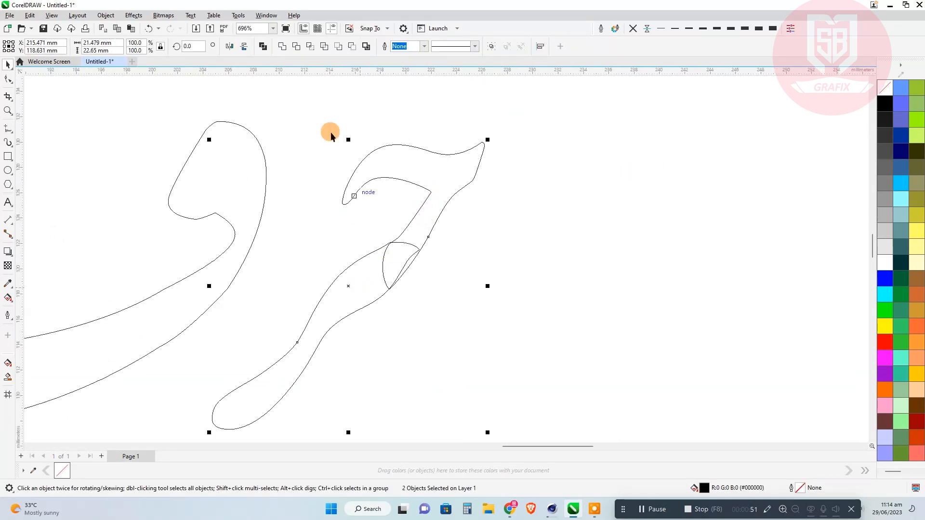
{"action": "left_click", "coordinate": [280, 47]}
{"action": "scroll", "coordinate": [530, 200], "scroll_direction": "down", "scroll_amount": 3}
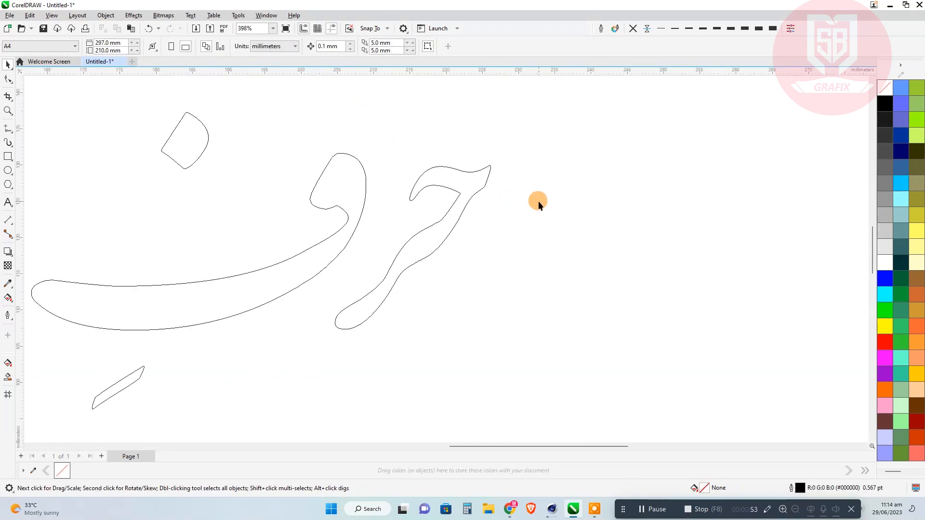
Weld the overlapping ح and ق strokes of the word حق into one shape.
{"action": "left_click", "coordinate": [308, 302]}
{"action": "left_click_drag", "start_coordinate": [308, 302], "coordinate": [583, 307]}
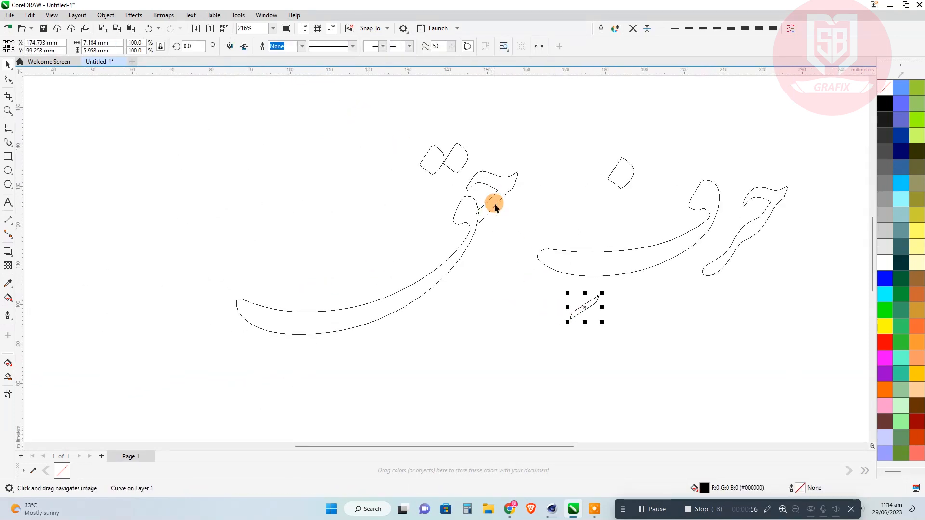
{"action": "left_click", "coordinate": [495, 207]}
{"action": "left_click", "coordinate": [456, 204], "text": "shift"}
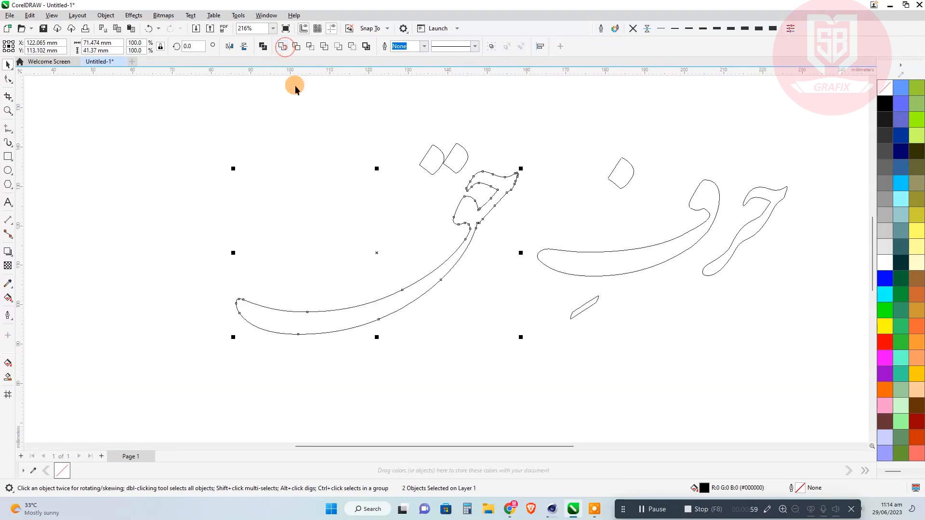
Move the dot of ف closer to its head and shift the kasra stroke slightly up toward the letter.
{"action": "left_click_drag", "start_coordinate": [629, 182], "coordinate": [660, 204]}
{"action": "left_click_drag", "start_coordinate": [594, 304], "coordinate": [587, 297]}
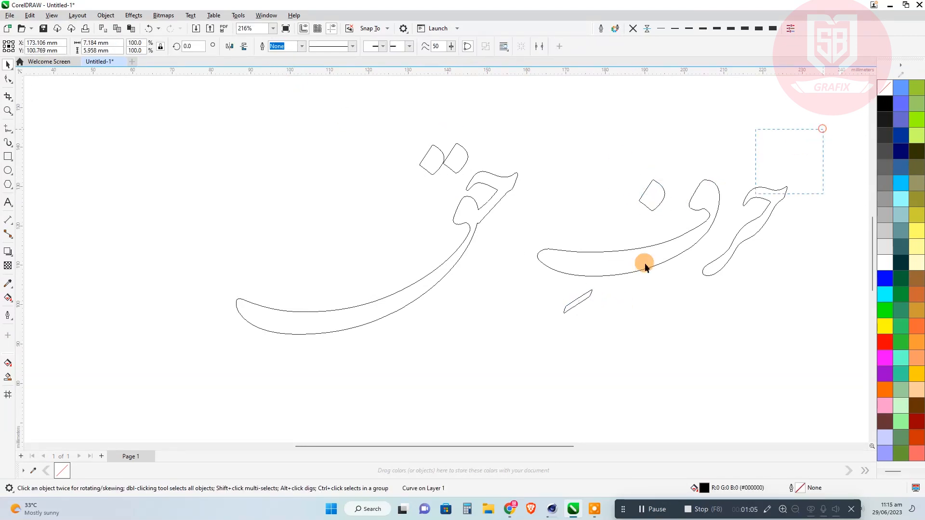
Stack the word حرف above and to the left of حق, and reposition the two dots of ق between the words.
{"action": "left_click_drag", "start_coordinate": [669, 249], "coordinate": [337, 180]}
{"action": "left_click", "coordinate": [447, 160]}
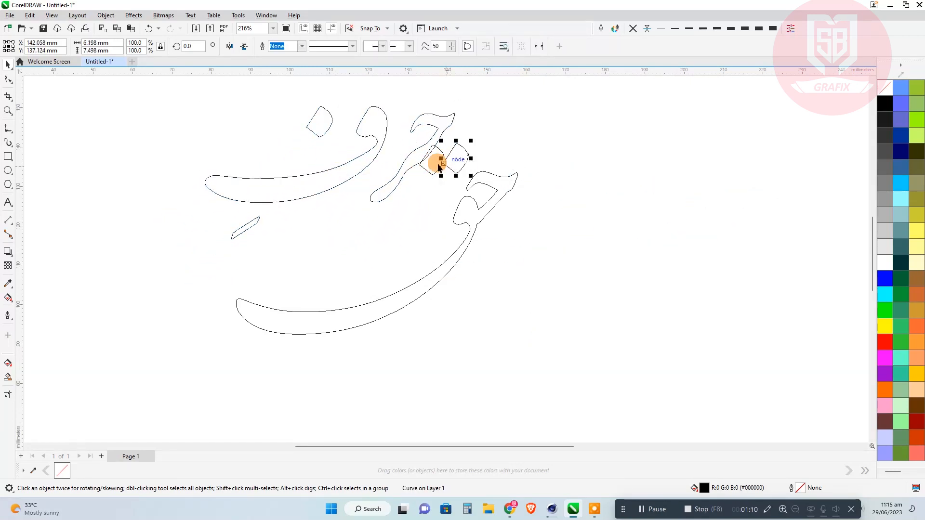
{"action": "mouse_move", "coordinate": [451, 158]}
{"action": "left_mouse_down"}
{"action": "mouse_move", "coordinate": [426, 215]}
{"action": "mouse_move", "coordinate": [385, 248]}
{"action": "mouse_move", "coordinate": [404, 213]}
{"action": "left_mouse_up"}
Lower the dot of ف next to its head and place the kasra stroke beneath its tail.
{"action": "left_click_drag", "start_coordinate": [295, 255], "coordinate": [295, 304]}
{"action": "left_click_drag", "start_coordinate": [206, 286], "coordinate": [184, 319]}
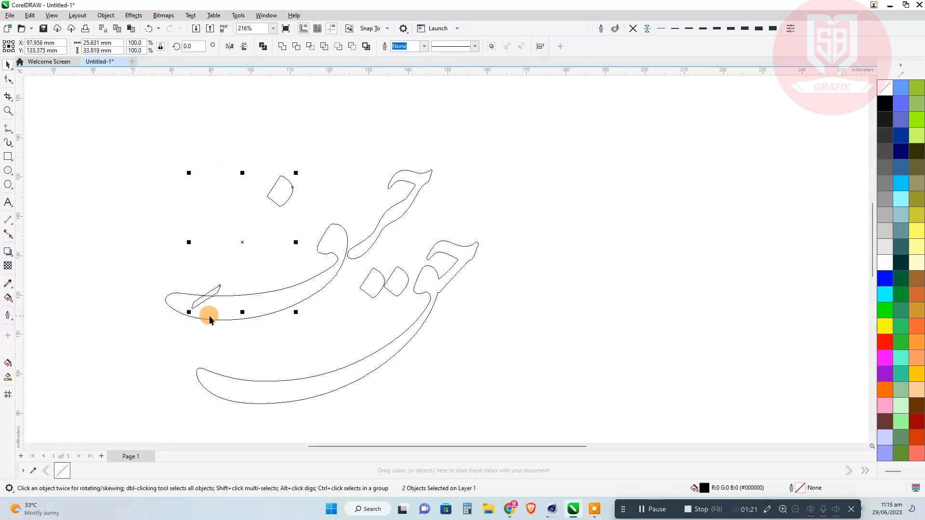
{"action": "key", "text": "ctrl+r"}
{"action": "left_click", "coordinate": [234, 251]}
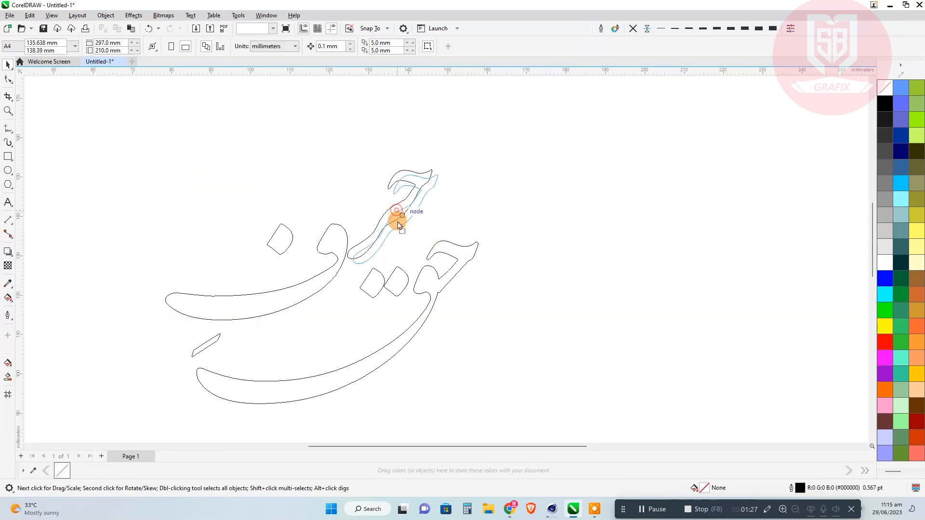
Lower the joined حر shape into the gap between ف and حق, and raise the two dots above the ح of حق.
{"action": "left_click_drag", "start_coordinate": [398, 213], "coordinate": [378, 264]}
{"action": "left_click_drag", "start_coordinate": [395, 301], "coordinate": [439, 213]}
{"action": "left_click", "coordinate": [377, 321]}
{"action": "left_click_drag", "start_coordinate": [380, 260], "coordinate": [379, 282]}
Lower ف with its dot toward the tail of ق, and place the kasra stroke below the left end of ف.
{"action": "left_click_drag", "start_coordinate": [215, 337], "coordinate": [178, 330]}
{"action": "left_click_drag", "start_coordinate": [241, 318], "coordinate": [240, 338]}
{"action": "left_click", "coordinate": [235, 348]}
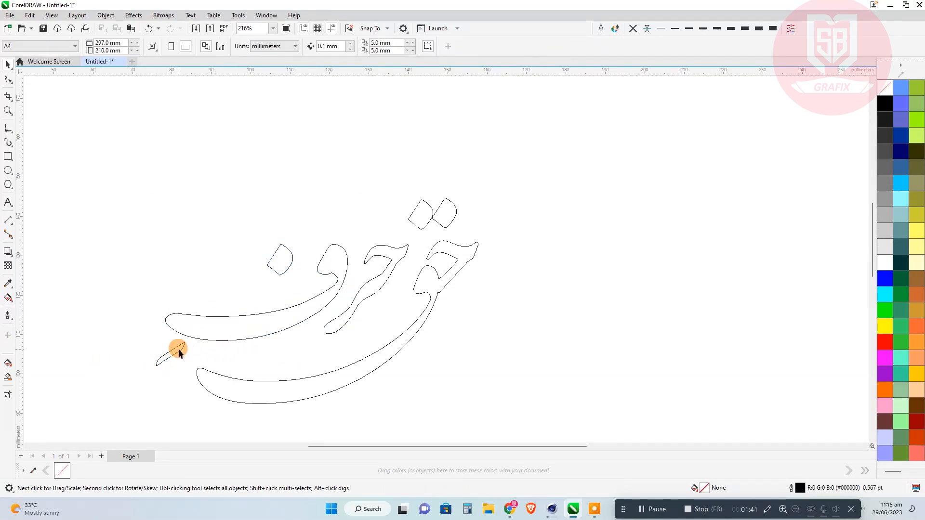
{"action": "left_click_drag", "start_coordinate": [179, 350], "coordinate": [192, 351]}
{"action": "left_click", "coordinate": [181, 256]}
{"action": "left_click_drag", "start_coordinate": [257, 242], "coordinate": [304, 227]}
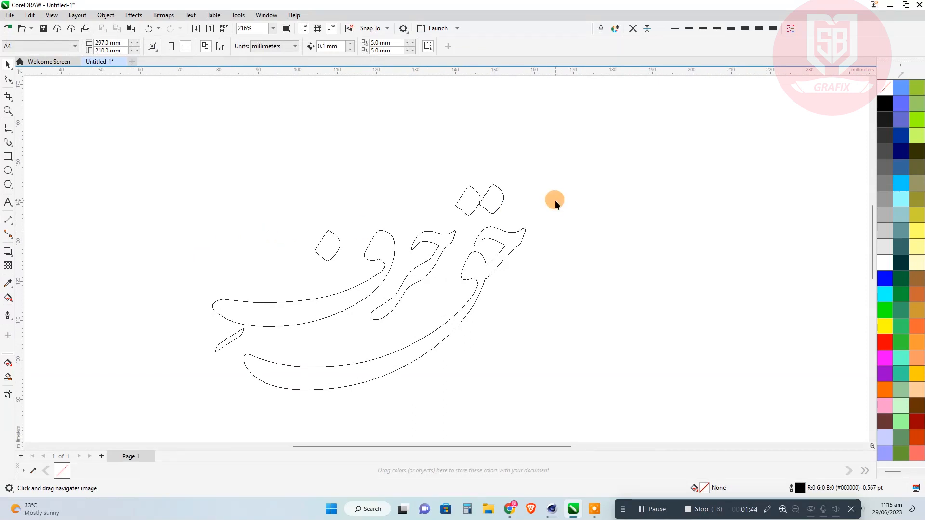
Select all the lettering and rotate it slightly clockwise to about 355.6°.
{"action": "scroll", "coordinate": [557, 192], "scroll_direction": "down", "scroll_amount": 2}
{"action": "left_click_drag", "start_coordinate": [563, 157], "coordinate": [239, 381]}
{"action": "left_click", "coordinate": [498, 256]}
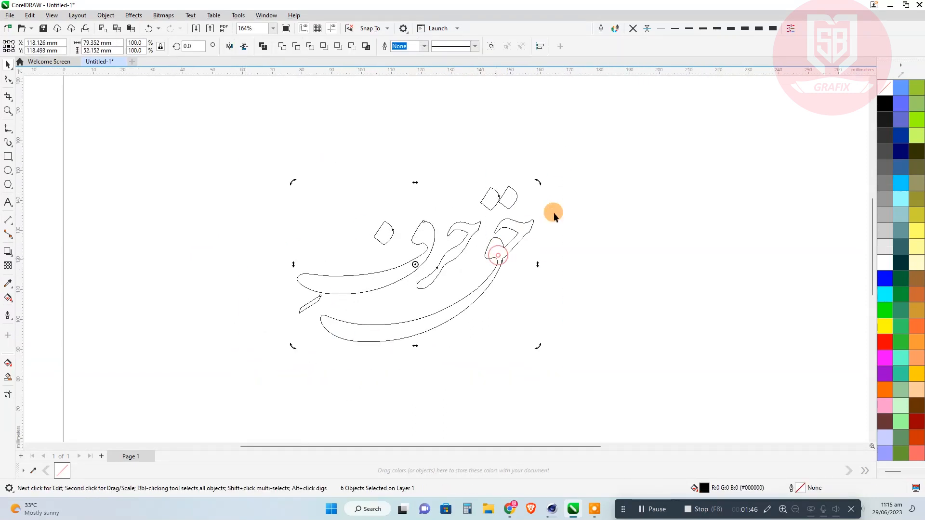
{"action": "left_click_drag", "start_coordinate": [539, 181], "coordinate": [554, 187]}
{"action": "left_click", "coordinate": [506, 91]}
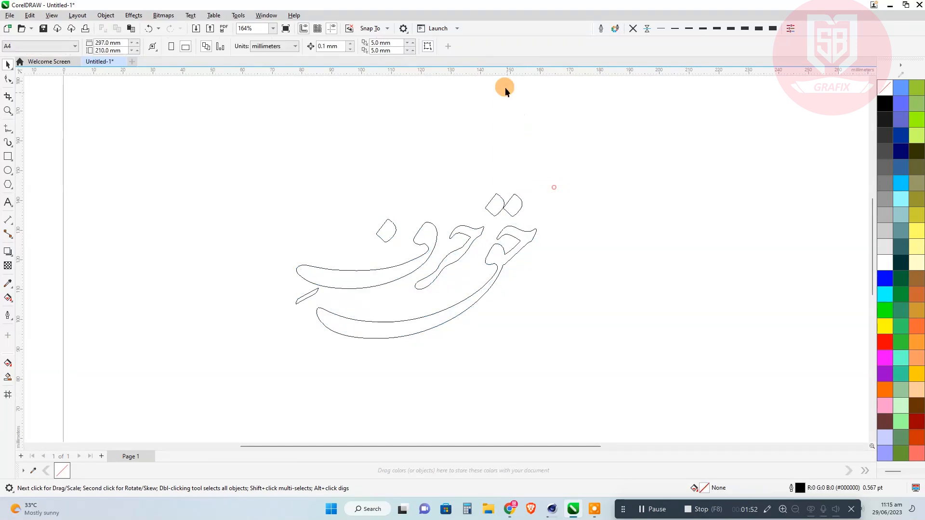
Place a horizontal guideline at about 130.3 mm along the tops of the letters and lower the word حرف to align with it.
{"action": "left_click_drag", "start_coordinate": [502, 170], "coordinate": [535, 230]}
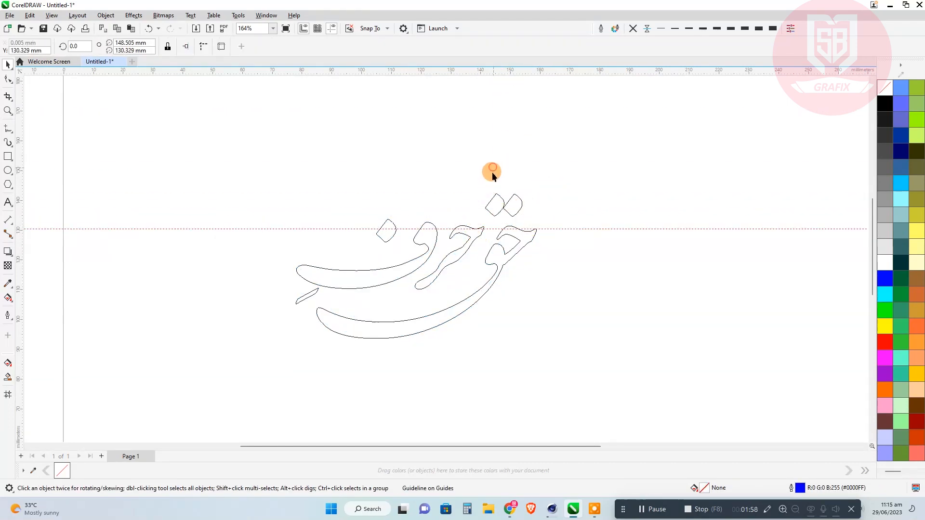
{"action": "left_click_drag", "start_coordinate": [493, 168], "coordinate": [259, 312]}
{"action": "scroll", "coordinate": [485, 221], "scroll_direction": "up", "scroll_amount": 8}
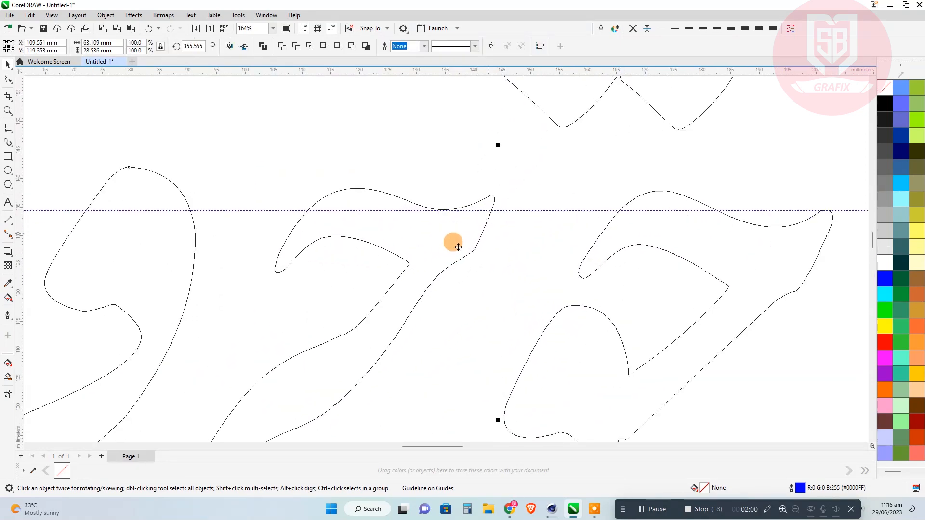
{"action": "left_click_drag", "start_coordinate": [469, 243], "coordinate": [466, 258]}
{"action": "scroll", "coordinate": [504, 181], "scroll_direction": "down", "scroll_amount": 6}
{"action": "left_click", "coordinate": [537, 279]}
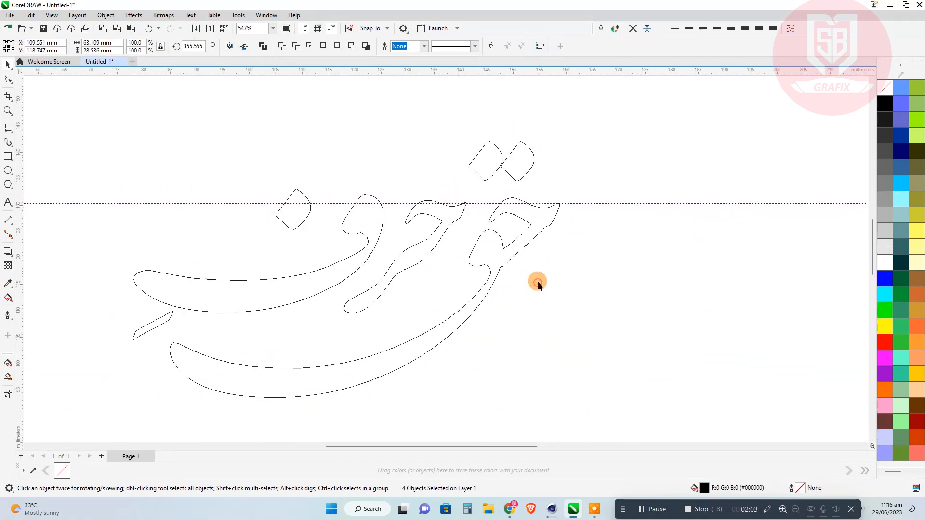
Move the two dots of ق slightly closer to حق and place a copy of the kasra stroke above them.
{"action": "scroll", "coordinate": [521, 163], "scroll_direction": "up", "scroll_amount": 1}
{"action": "left_click_drag", "start_coordinate": [521, 164], "coordinate": [514, 179]}
{"action": "left_click", "coordinate": [549, 144]}
{"action": "scroll", "coordinate": [601, 194], "scroll_direction": "down", "scroll_amount": 2}
{"action": "left_click_drag", "start_coordinate": [366, 251], "coordinate": [569, 143]}
{"action": "left_click", "coordinate": [633, 166]}
{"action": "scroll", "coordinate": [423, 325], "scroll_direction": "down", "scroll_amount": 2}
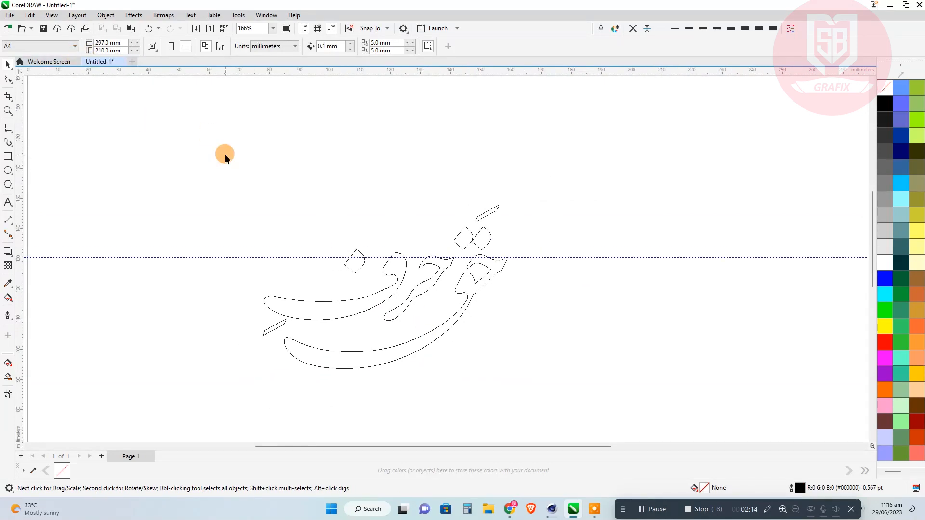
Rotate the complete lettering slightly further clockwise to about 353.3°.
{"action": "left_click", "coordinate": [434, 307]}
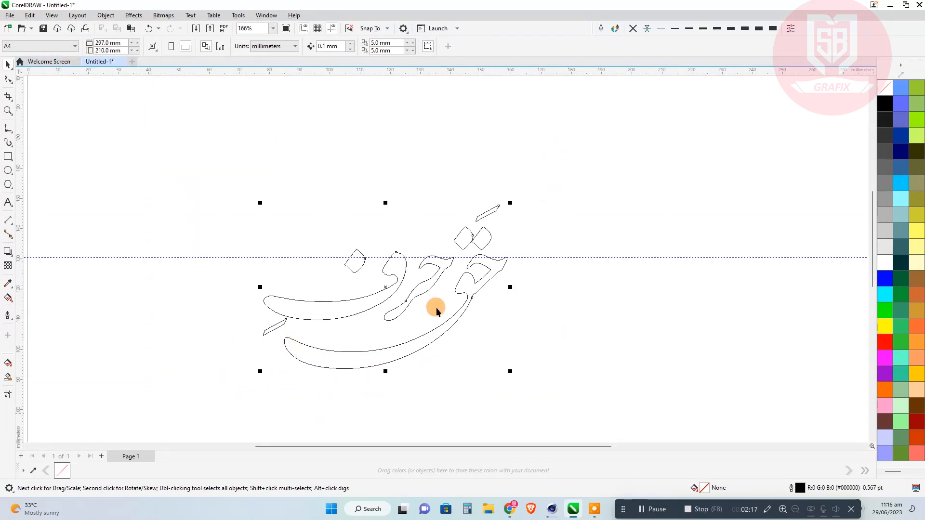
{"action": "left_click", "coordinate": [464, 284]}
{"action": "left_click_drag", "start_coordinate": [513, 204], "coordinate": [514, 201]}
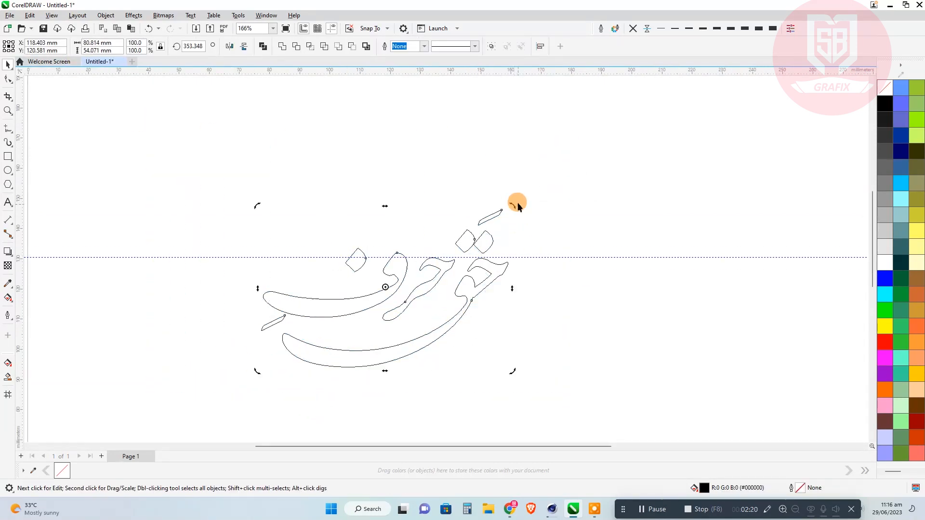
{"action": "left_click", "coordinate": [528, 182]}
Display the lettering in Enhanced view and nudge the kasra stroke slightly down between the tails of ف and ق.
{"action": "left_click", "coordinate": [51, 15]}
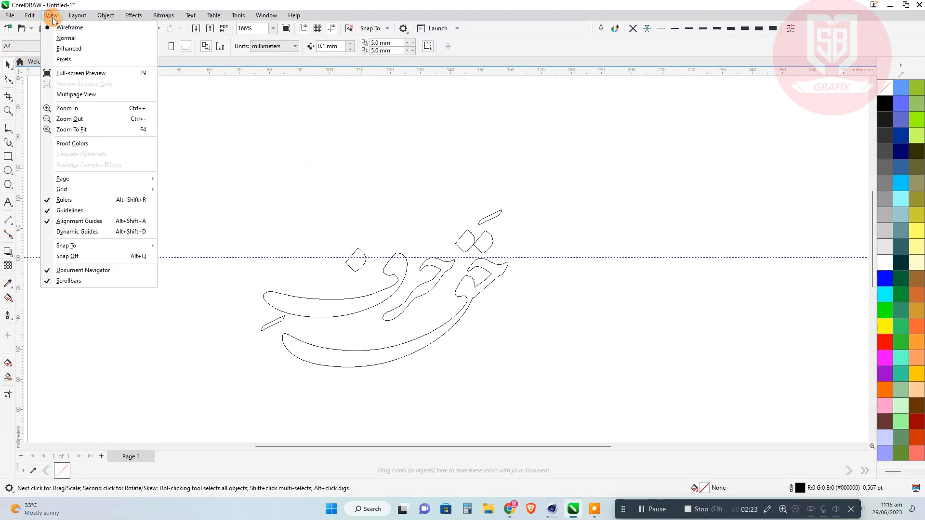
{"action": "left_click", "coordinate": [63, 47]}
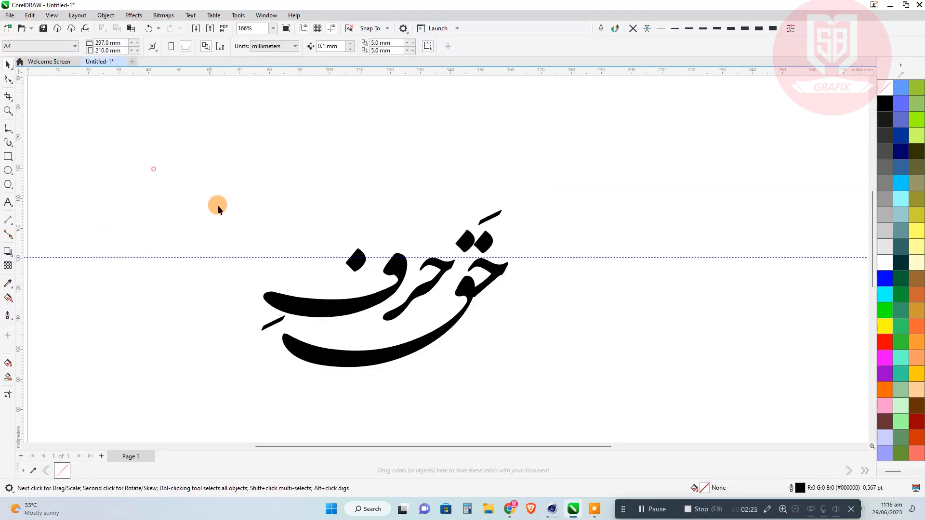
{"action": "left_click", "coordinate": [493, 219]}
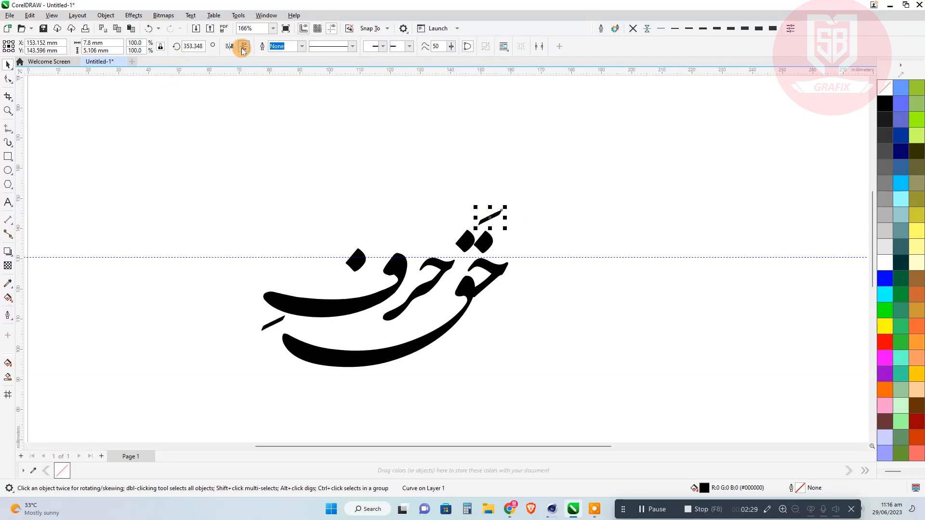
{"action": "scroll", "coordinate": [477, 238], "scroll_direction": "up", "scroll_amount": 1}
{"action": "scroll", "coordinate": [487, 237], "scroll_direction": "down", "scroll_amount": 1}
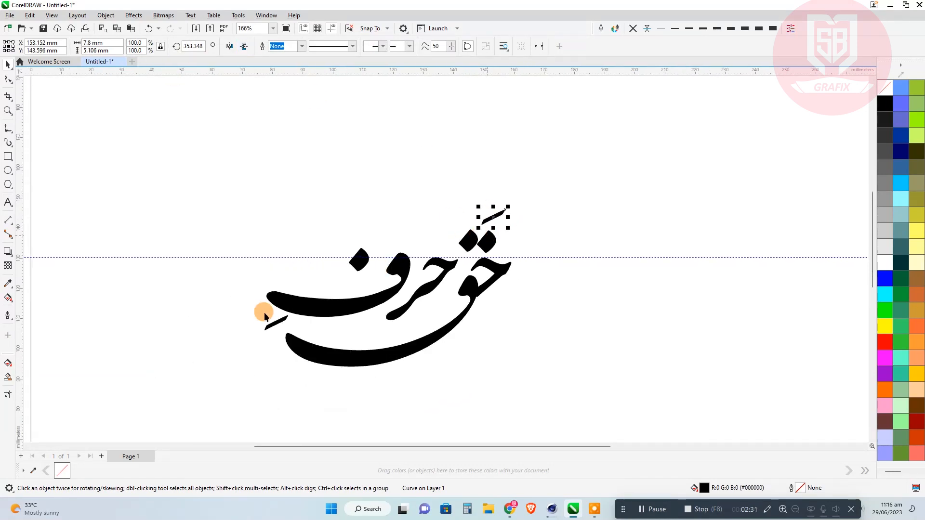
{"action": "scroll", "coordinate": [278, 321], "scroll_direction": "up", "scroll_amount": 2}
{"action": "left_click_drag", "start_coordinate": [282, 318], "coordinate": [286, 328]}
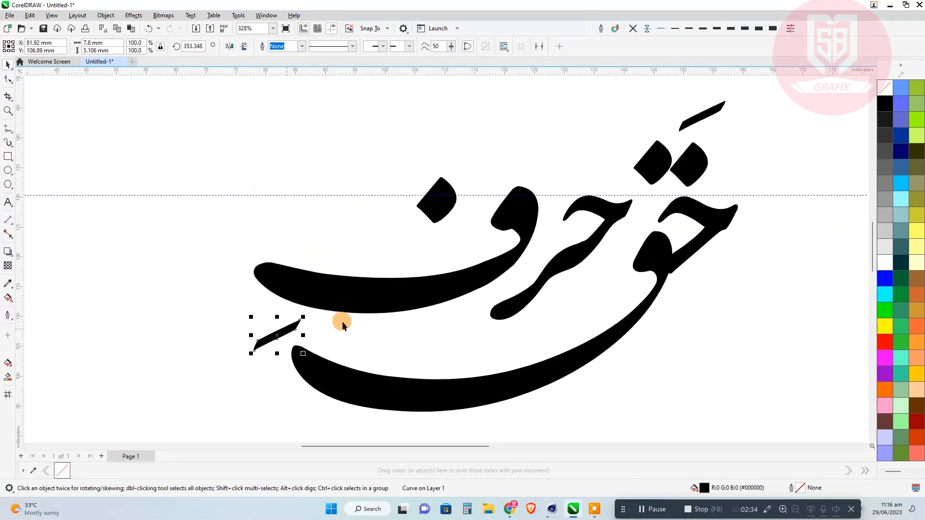
{"action": "left_click", "coordinate": [47, 233]}
{"action": "scroll", "coordinate": [283, 286], "scroll_direction": "down", "scroll_amount": 2}
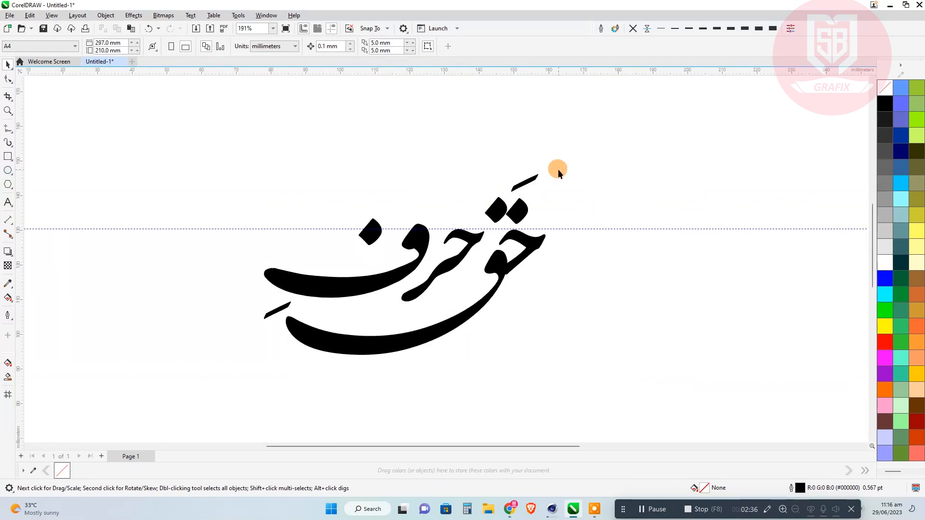
Shift the short stroke above the two dots of ق slightly to the right.
{"action": "scroll", "coordinate": [527, 178], "scroll_direction": "up", "scroll_amount": 3}
{"action": "left_click", "coordinate": [551, 199]}
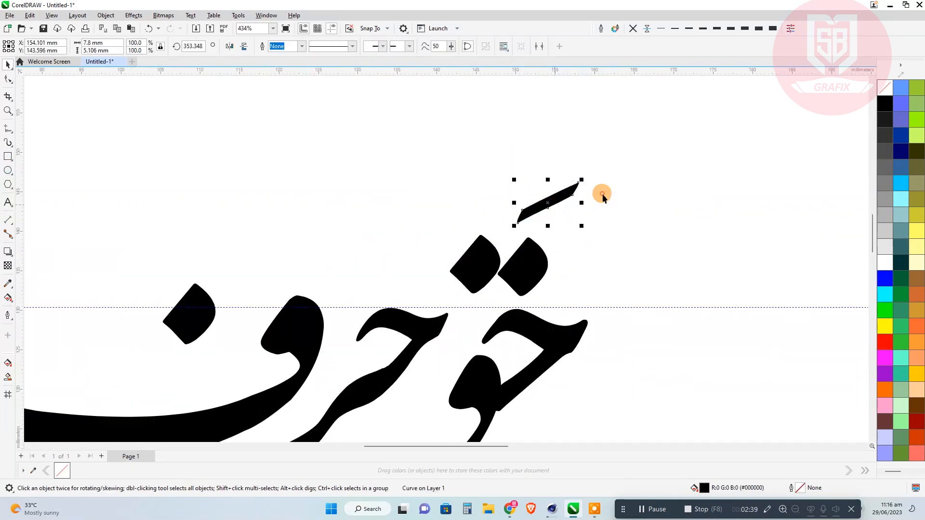
{"action": "scroll", "coordinate": [565, 223], "scroll_direction": "down", "scroll_amount": 4}
{"action": "mouse_move", "coordinate": [634, 161]}
{"action": "left_mouse_down"}
{"action": "mouse_move", "coordinate": [331, 361]}
{"action": "mouse_move", "coordinate": [270, 388]}
{"action": "mouse_move", "coordinate": [409, 388]}
{"action": "left_mouse_up"}
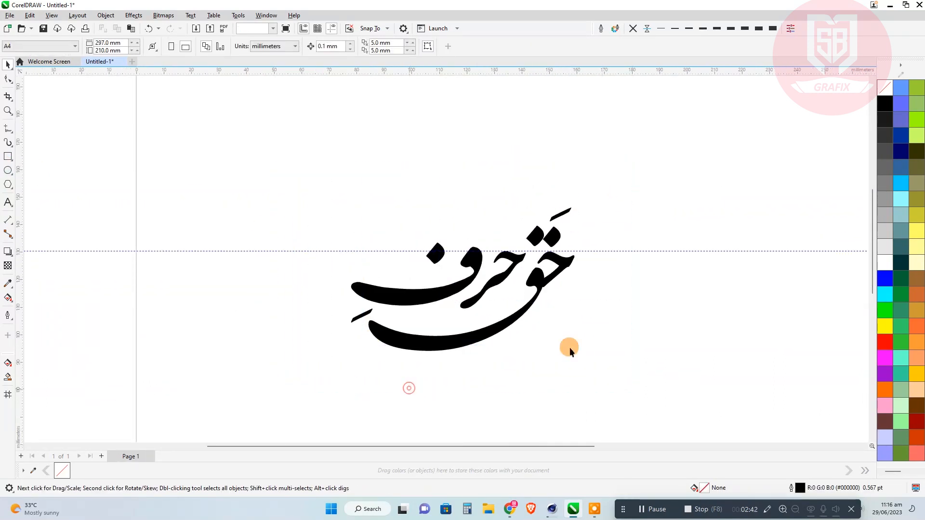
Remove the corner node where the neck of ق meets the lower edge of the diagonal stroke in حق.
{"action": "scroll", "coordinate": [549, 305], "scroll_direction": "up", "scroll_amount": 7}
{"action": "double_click", "coordinate": [521, 213]}
{"action": "scroll", "coordinate": [521, 213], "scroll_direction": "up", "scroll_amount": 2}
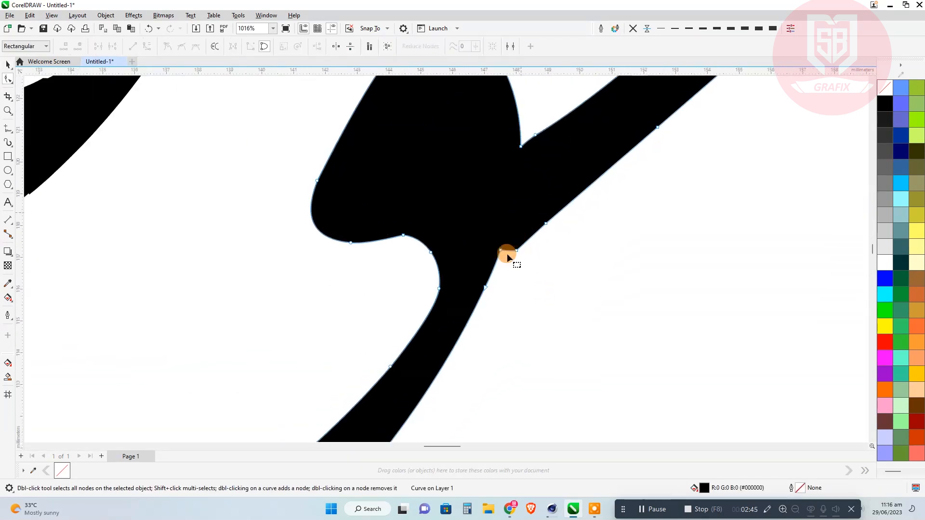
{"action": "left_click", "coordinate": [501, 251]}
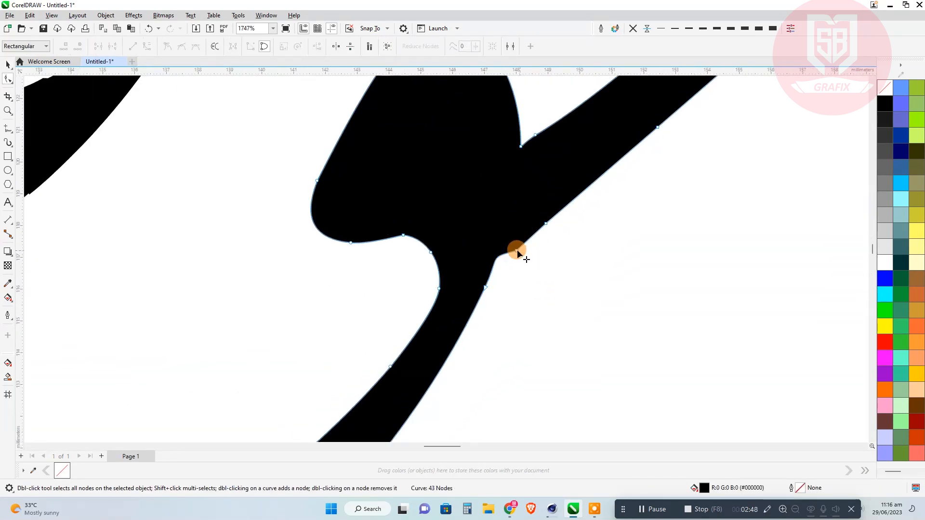
Try to reshape the outer curve below the junction of ق's neck and the diagonal stroke, and undo the change.
{"action": "left_click_drag", "start_coordinate": [491, 261], "coordinate": [498, 259]}
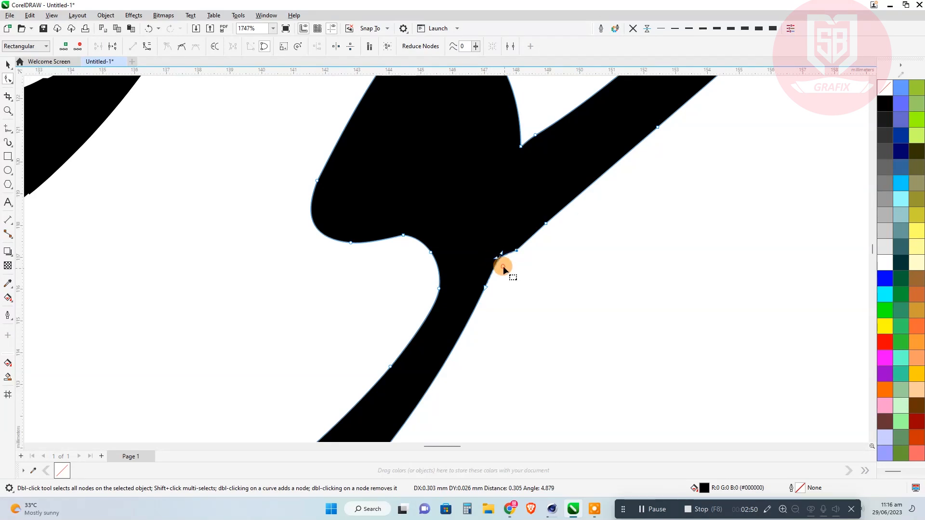
{"action": "double_click", "coordinate": [506, 254]}
{"action": "left_click", "coordinate": [507, 254]}
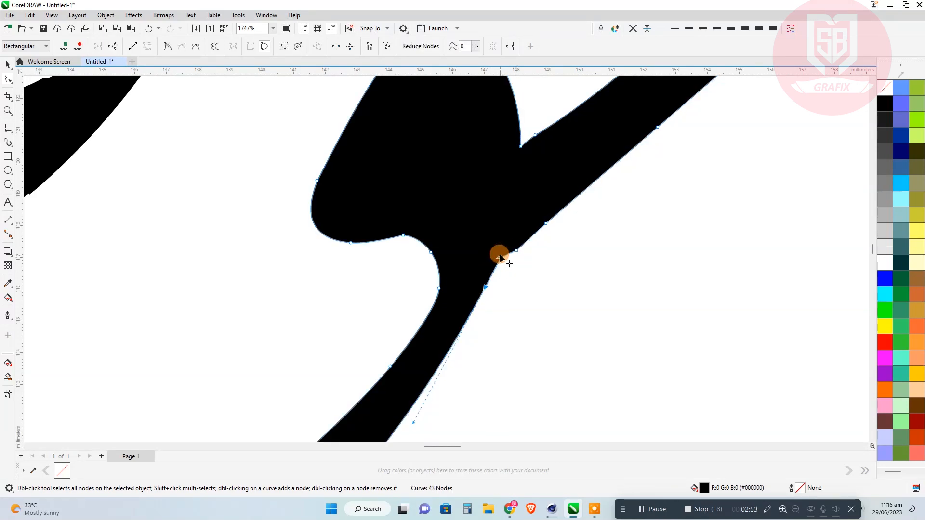
{"action": "left_click", "coordinate": [146, 29]}
{"action": "scroll", "coordinate": [400, 238], "scroll_direction": "down", "scroll_amount": 2}
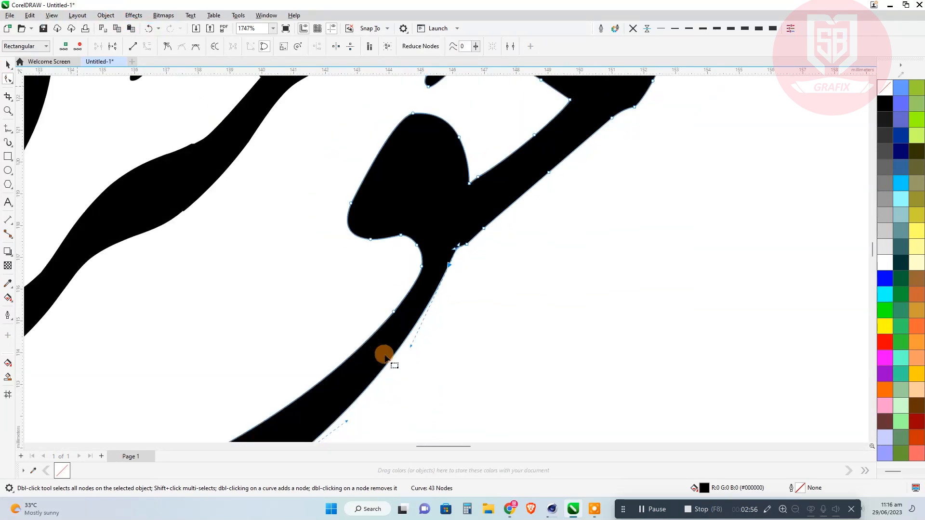
Try to smooth the junction of ق's neck by deleting the node at its upper end, and undo the deletion.
{"action": "double_click", "coordinate": [450, 263]}
{"action": "scroll", "coordinate": [450, 264], "scroll_direction": "up", "scroll_amount": 3}
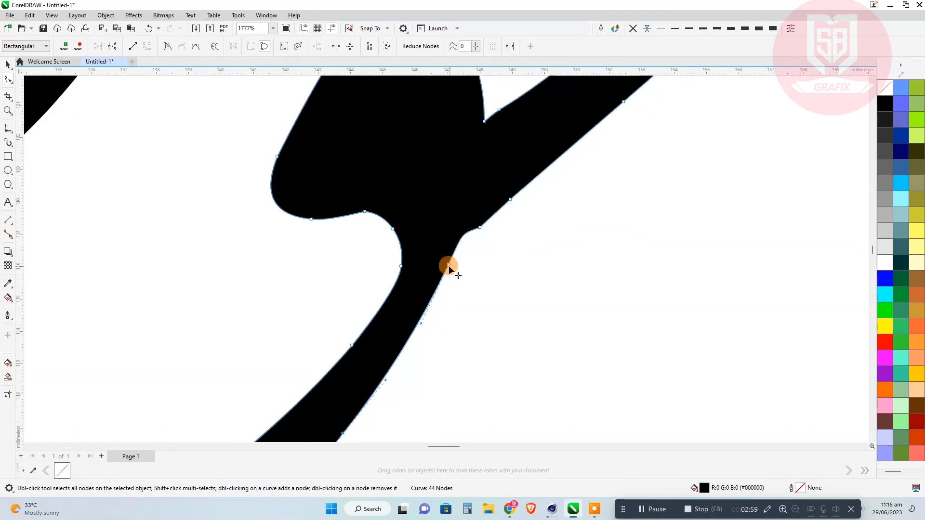
{"action": "left_click_drag", "start_coordinate": [472, 218], "coordinate": [498, 209]}
{"action": "double_click", "coordinate": [497, 209]}
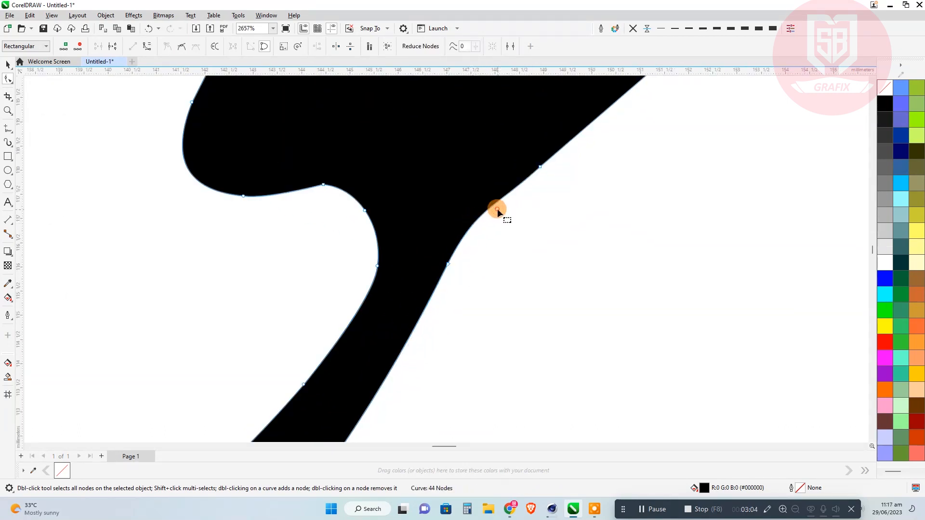
{"action": "scroll", "coordinate": [473, 279], "scroll_direction": "down", "scroll_amount": 3}
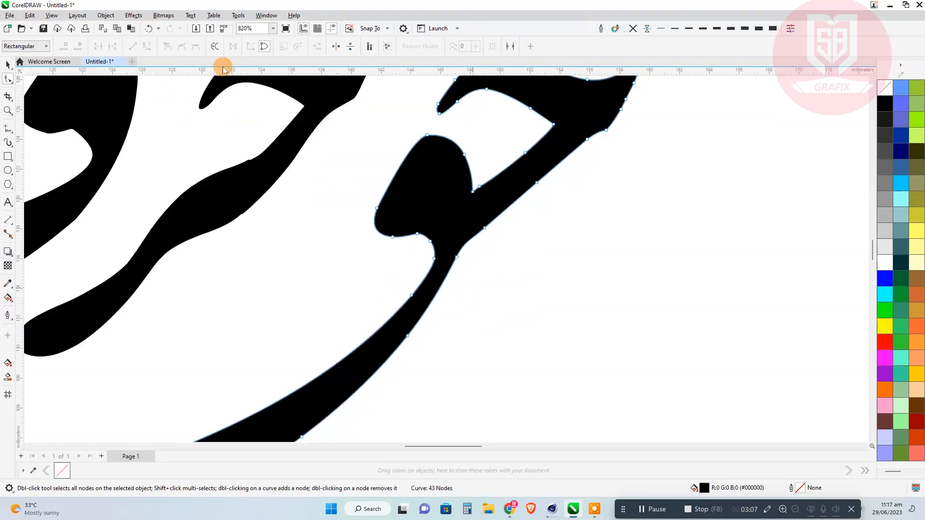
{"action": "left_click", "coordinate": [148, 30]}
Curve the straight edge of ف's head slightly outward and replace the node near its top with one lower on that edge.
{"action": "scroll", "coordinate": [501, 267], "scroll_direction": "down", "scroll_amount": 4}
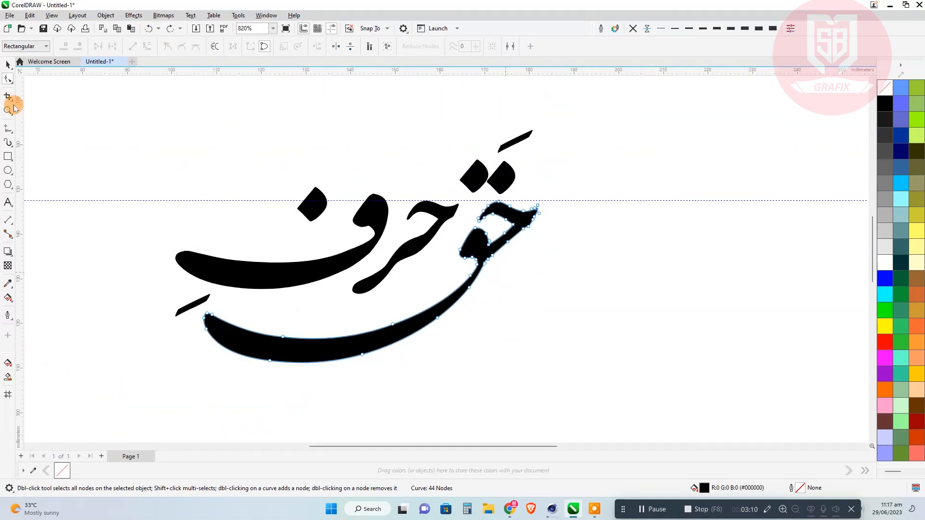
{"action": "left_click", "coordinate": [362, 207]}
{"action": "scroll", "coordinate": [371, 198], "scroll_direction": "up", "scroll_amount": 5}
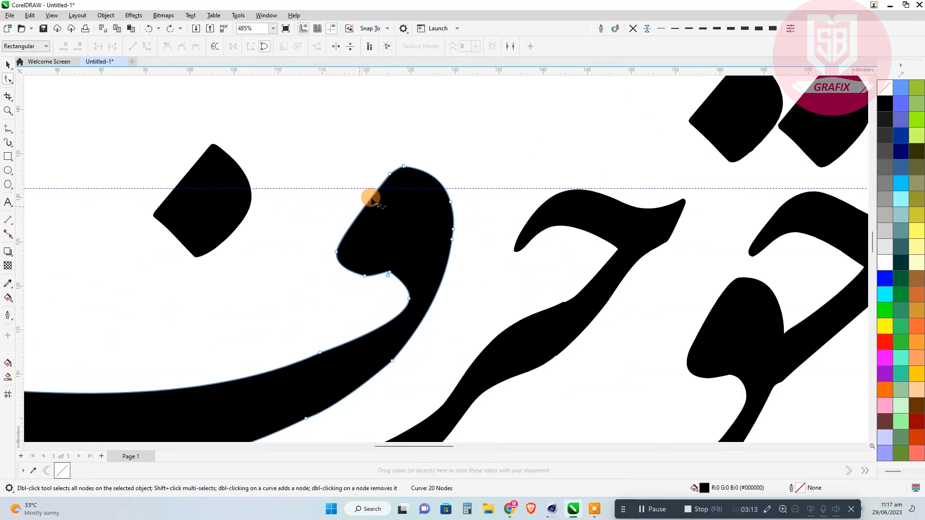
{"action": "left_click", "coordinate": [399, 162]}
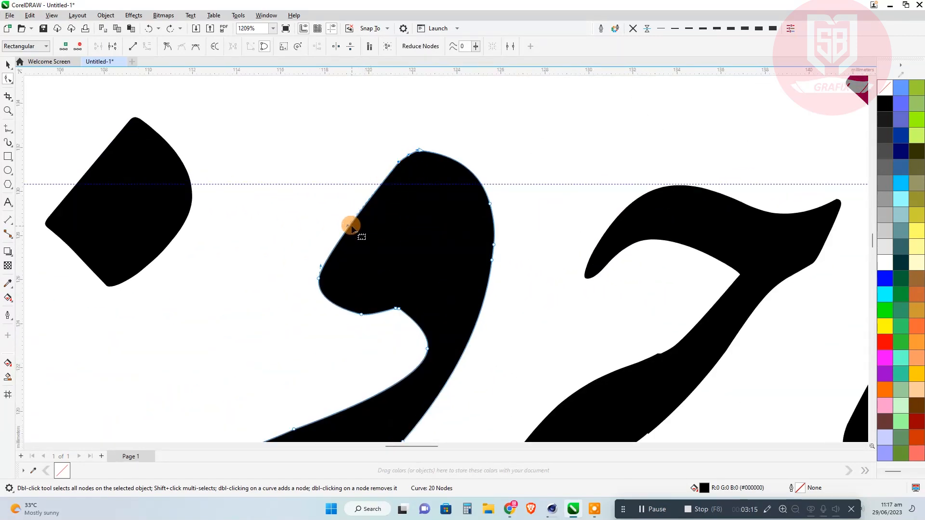
{"action": "left_click_drag", "start_coordinate": [352, 227], "coordinate": [351, 213]}
{"action": "left_click", "coordinate": [378, 233]}
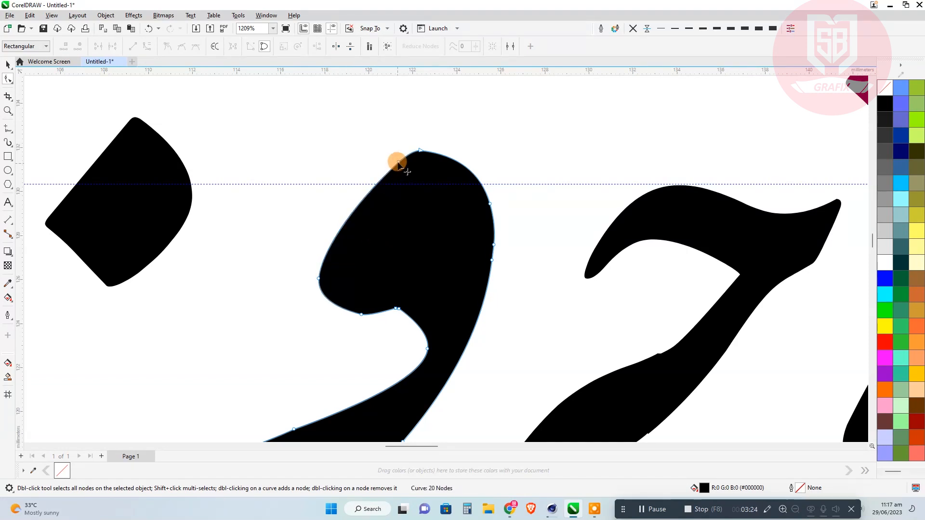
{"action": "double_click", "coordinate": [363, 198]}
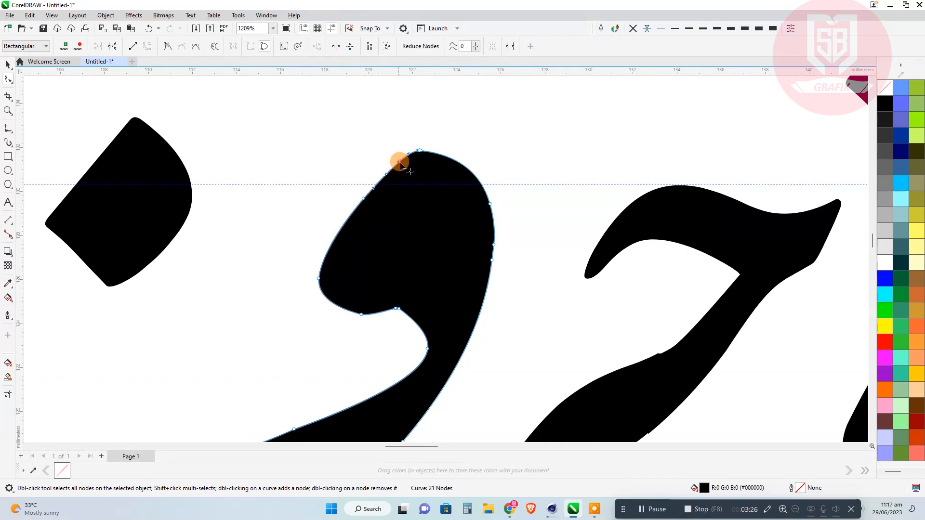
Delete the surplus nodes at the small kink on the upper edge of the long stroke in حر.
{"action": "scroll", "coordinate": [407, 212], "scroll_direction": "down", "scroll_amount": 2}
{"action": "left_click", "coordinate": [512, 288]}
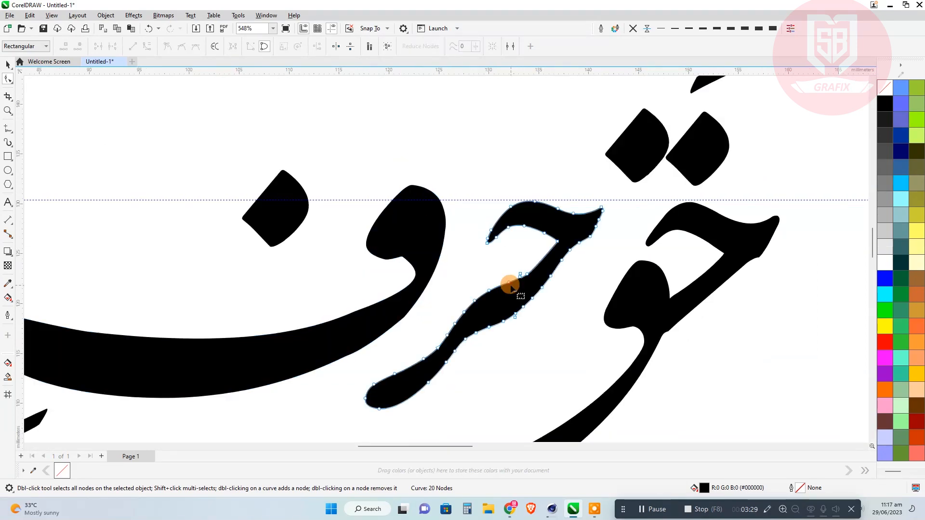
{"action": "scroll", "coordinate": [511, 288], "scroll_direction": "up", "scroll_amount": 3}
{"action": "left_click", "coordinate": [511, 286]}
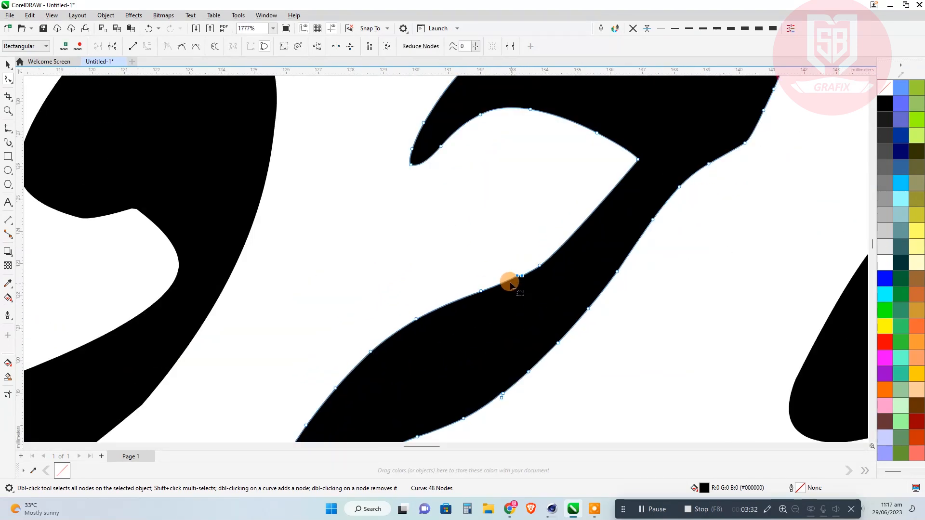
{"action": "key", "text": "Delete"}
Examine the outlines at the tail ends of ف and ق up close.
{"action": "scroll", "coordinate": [509, 279], "scroll_direction": "down", "scroll_amount": 3}
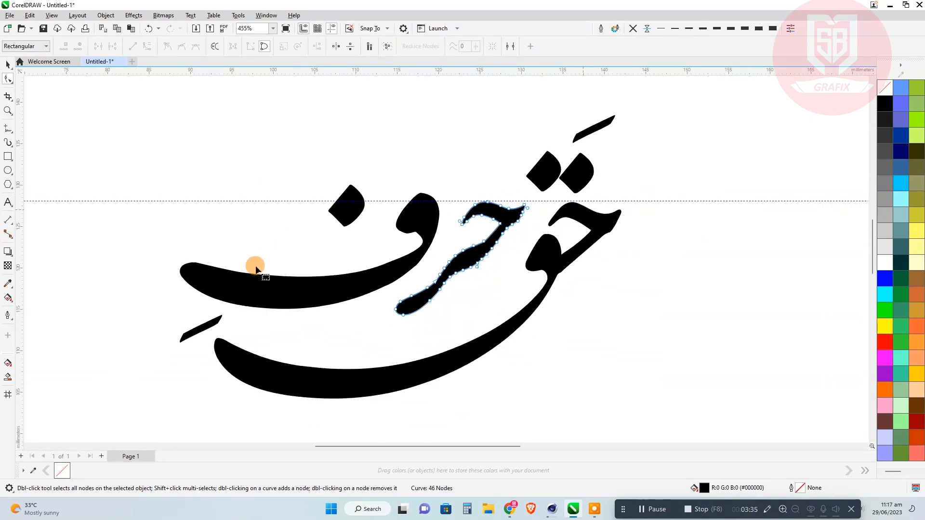
{"action": "left_click", "coordinate": [255, 269]}
{"action": "scroll", "coordinate": [198, 288], "scroll_direction": "up", "scroll_amount": 4}
{"action": "scroll", "coordinate": [198, 287], "scroll_direction": "down", "scroll_amount": 2}
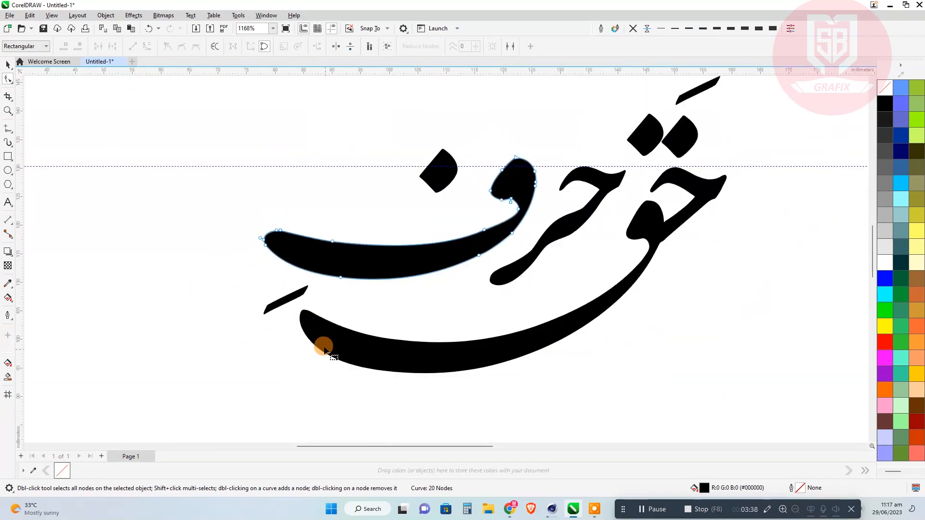
{"action": "scroll", "coordinate": [323, 348], "scroll_direction": "up", "scroll_amount": 1}
{"action": "left_click", "coordinate": [309, 314]}
{"action": "scroll", "coordinate": [309, 313], "scroll_direction": "up", "scroll_amount": 2}
{"action": "scroll", "coordinate": [161, 298], "scroll_direction": "down", "scroll_amount": 3}
Smooth the outer edge below ح's pointed tip in حق by replacing its two nodes with a single node midway along the edge.
{"action": "scroll", "coordinate": [544, 202], "scroll_direction": "up", "scroll_amount": 2}
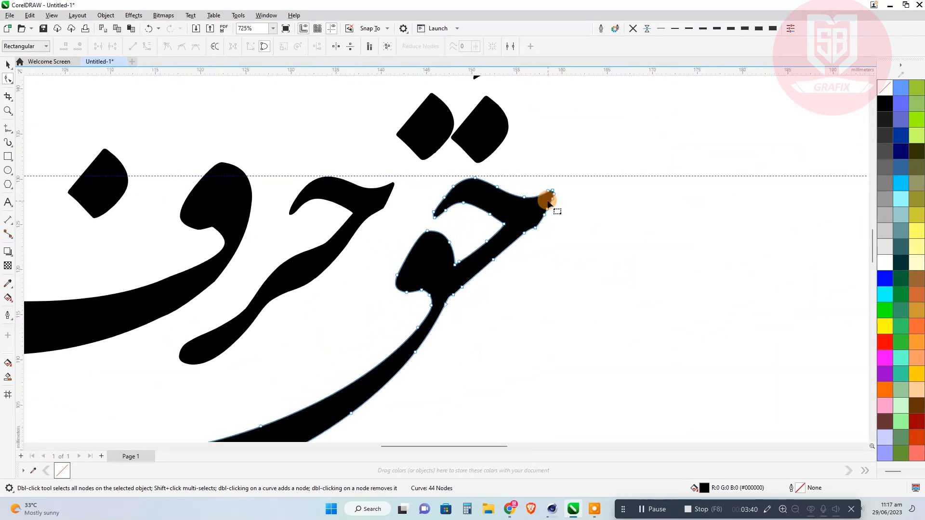
{"action": "scroll", "coordinate": [549, 204], "scroll_direction": "up", "scroll_amount": 2}
{"action": "left_click", "coordinate": [544, 229]}
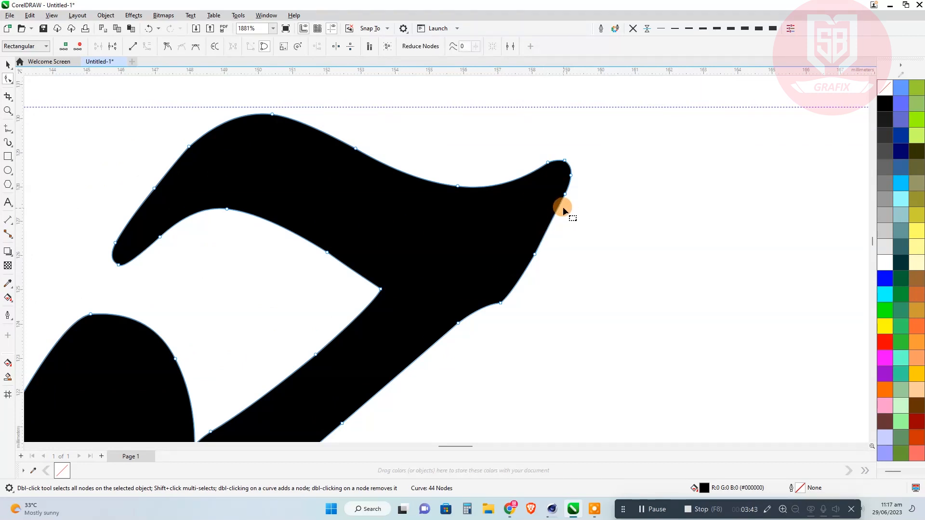
{"action": "double_click", "coordinate": [535, 254]}
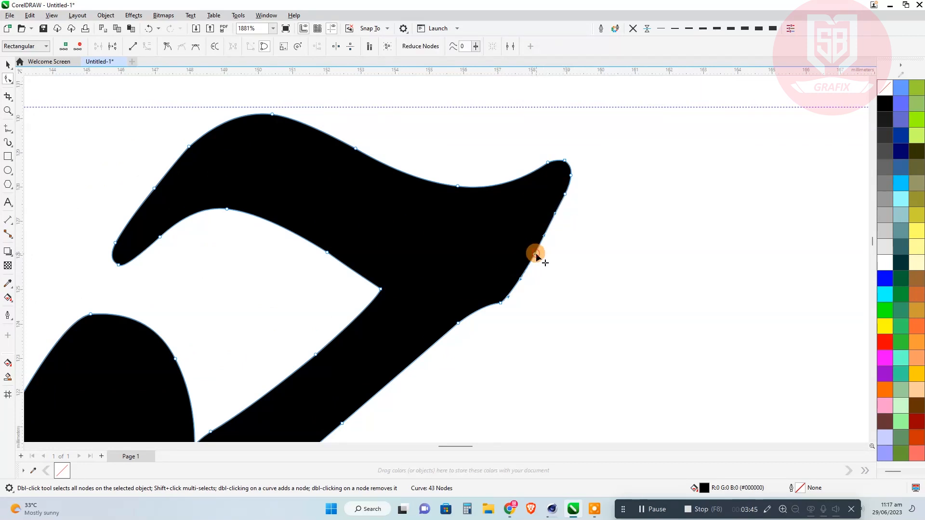
{"action": "left_click", "coordinate": [565, 195]}
{"action": "left_click_drag", "start_coordinate": [550, 223], "coordinate": [554, 226]}
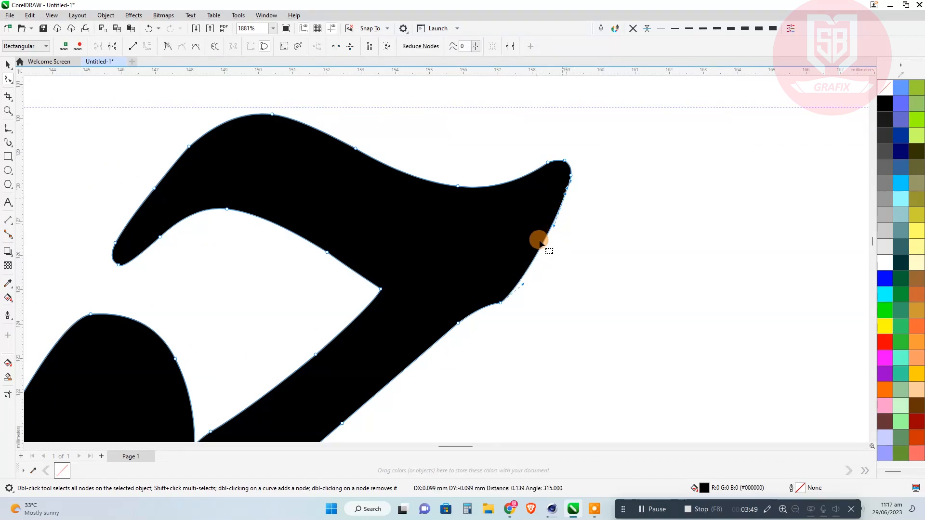
{"action": "double_click", "coordinate": [539, 241]}
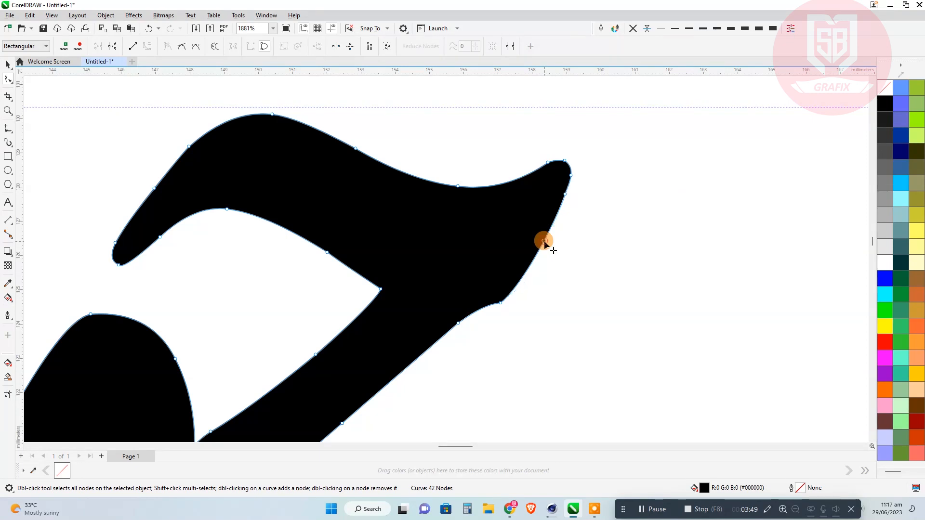
{"action": "double_click", "coordinate": [565, 194]}
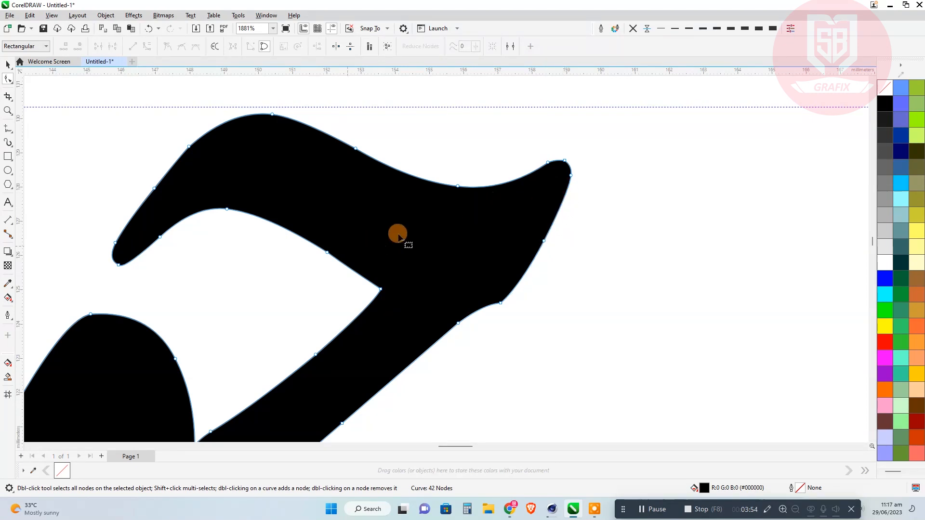
Bow the lower edge of the diagonal stroke in حق slightly outward and delete the node midway along its inner edge.
{"action": "scroll", "coordinate": [483, 205], "scroll_direction": "down", "scroll_amount": 2}
{"action": "scroll", "coordinate": [498, 171], "scroll_direction": "down", "scroll_amount": 2}
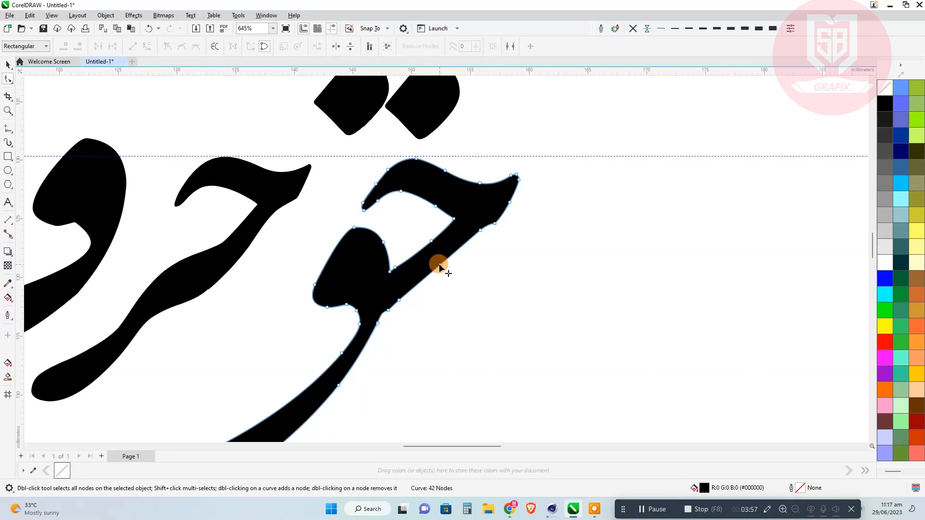
{"action": "left_click", "coordinate": [440, 266]}
{"action": "left_click_drag", "start_coordinate": [443, 266], "coordinate": [446, 266]}
{"action": "left_click", "coordinate": [446, 259]}
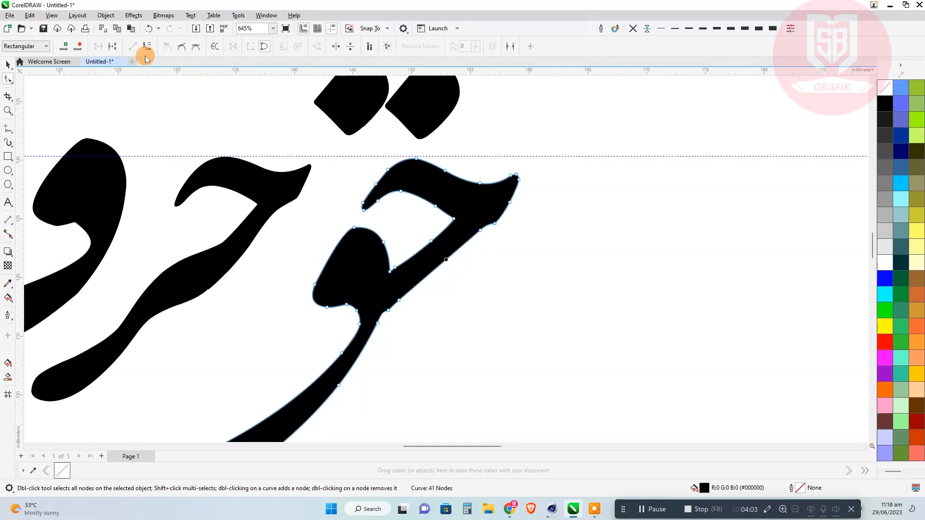
{"action": "scroll", "coordinate": [440, 257], "scroll_direction": "up", "scroll_amount": 3}
{"action": "left_click_drag", "start_coordinate": [413, 248], "coordinate": [424, 248]}
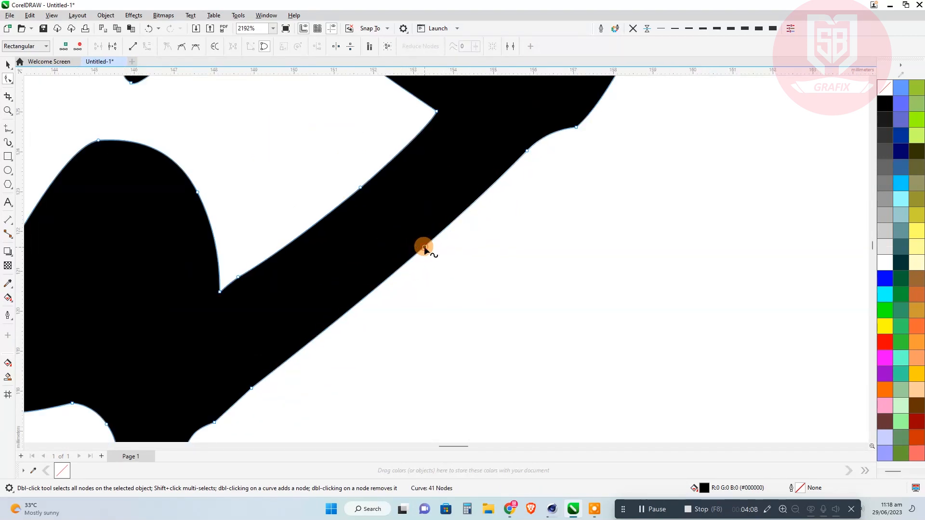
{"action": "double_click", "coordinate": [360, 187]}
{"action": "scroll", "coordinate": [463, 261], "scroll_direction": "down", "scroll_amount": 1}
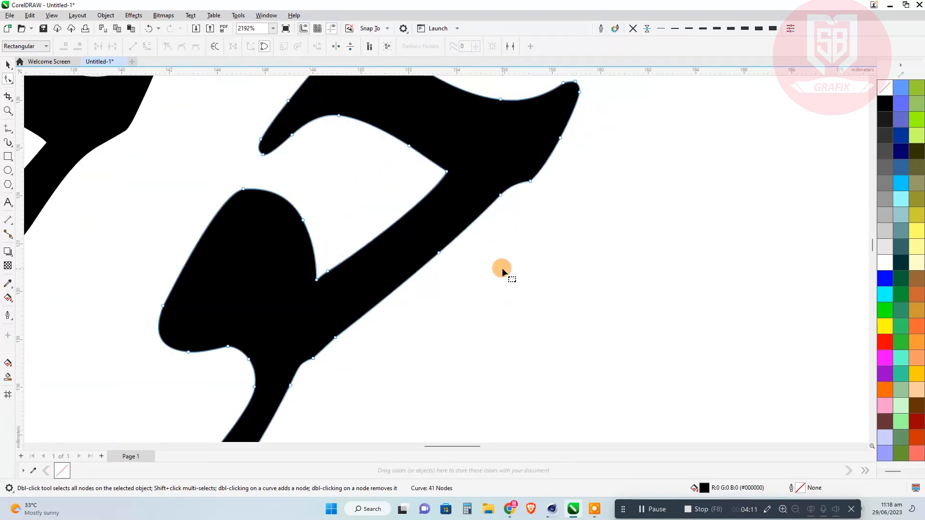
Move the two dots of ق slightly left and down to about X 145.2 mm, Y 134.5 mm.
{"action": "scroll", "coordinate": [502, 267], "scroll_direction": "down", "scroll_amount": 6}
{"action": "left_click", "coordinate": [495, 206]}
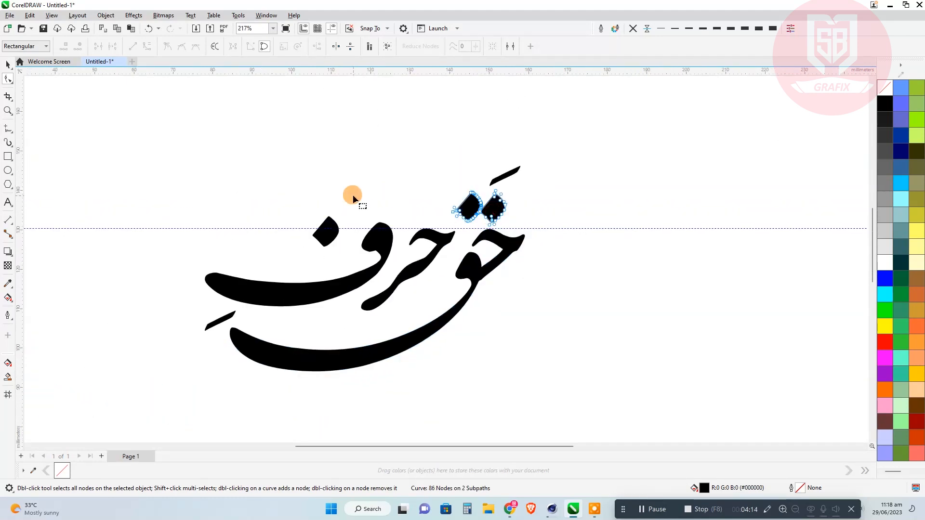
{"action": "left_click", "coordinate": [7, 65]}
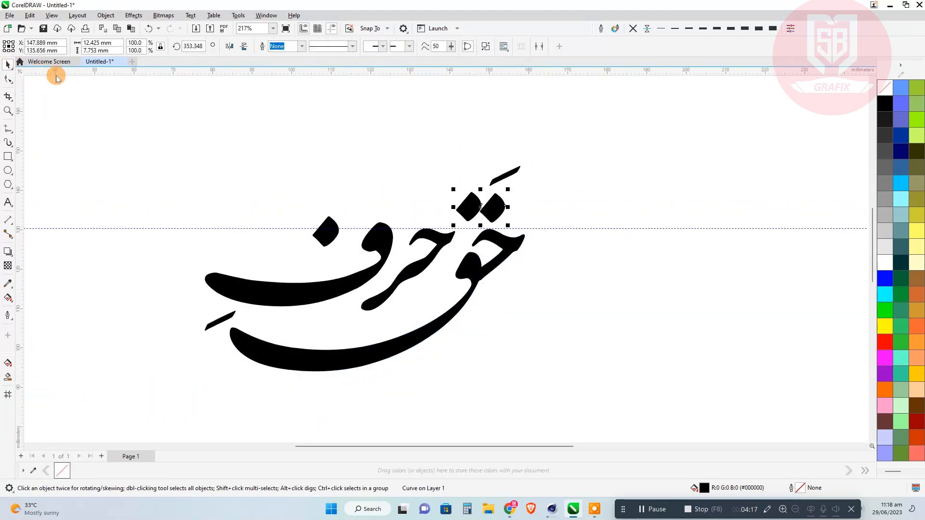
{"action": "left_click_drag", "start_coordinate": [503, 205], "coordinate": [497, 205]}
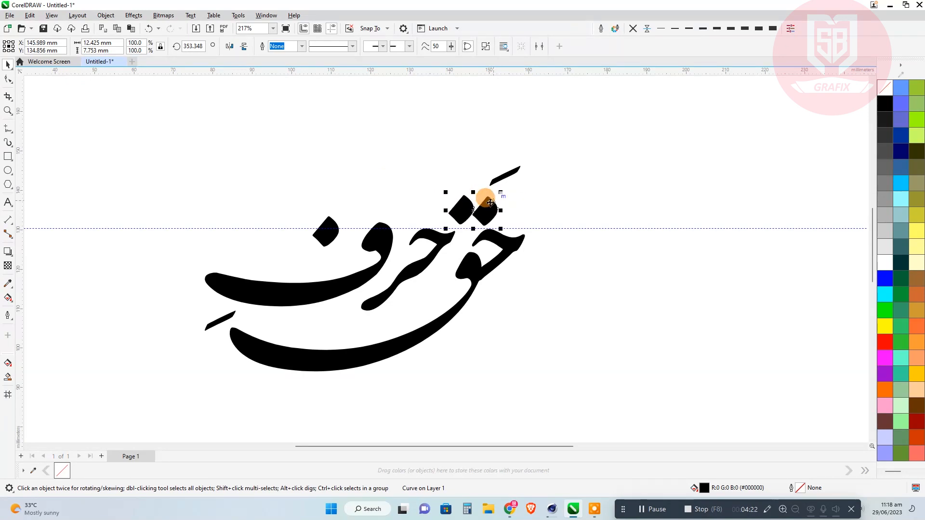
{"action": "left_click_drag", "start_coordinate": [490, 202], "coordinate": [486, 199]}
{"action": "left_click", "coordinate": [585, 233]}
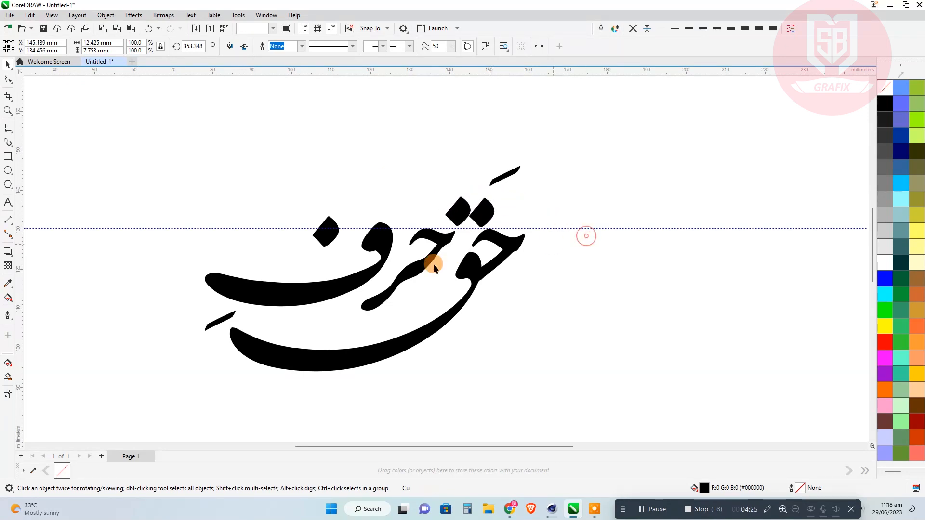
Try moving the حر shape slightly down and to the left, and undo the move.
{"action": "left_click", "coordinate": [418, 270]}
{"action": "left_click_drag", "start_coordinate": [417, 267], "coordinate": [410, 278]}
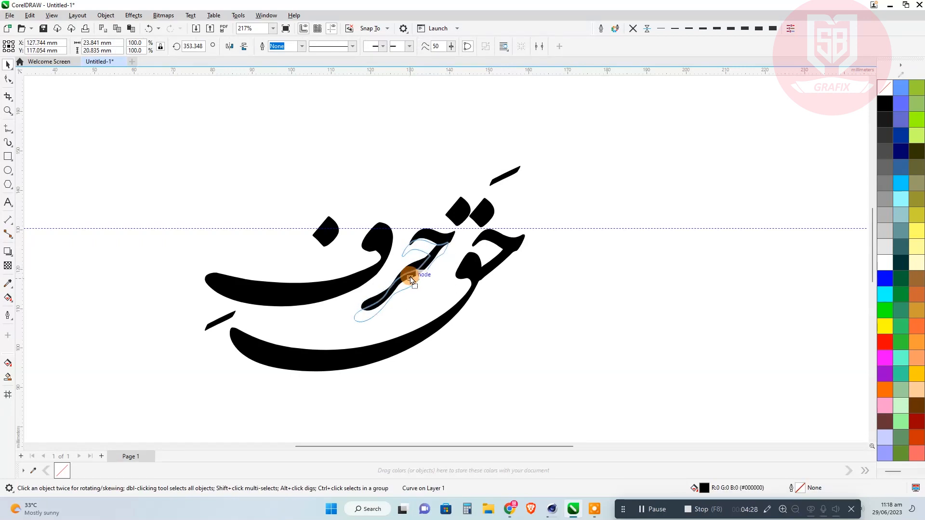
{"action": "left_click", "coordinate": [149, 29]}
{"action": "left_click", "coordinate": [233, 126]}
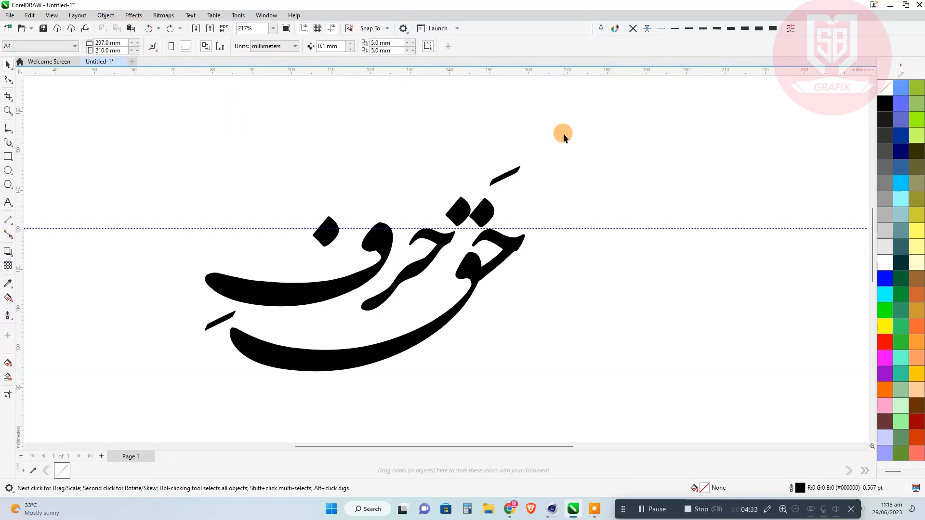
Group all the lettering pieces of حرف حق into one object and deselect it.
{"action": "scroll", "coordinate": [484, 258], "scroll_direction": "down", "scroll_amount": 3}
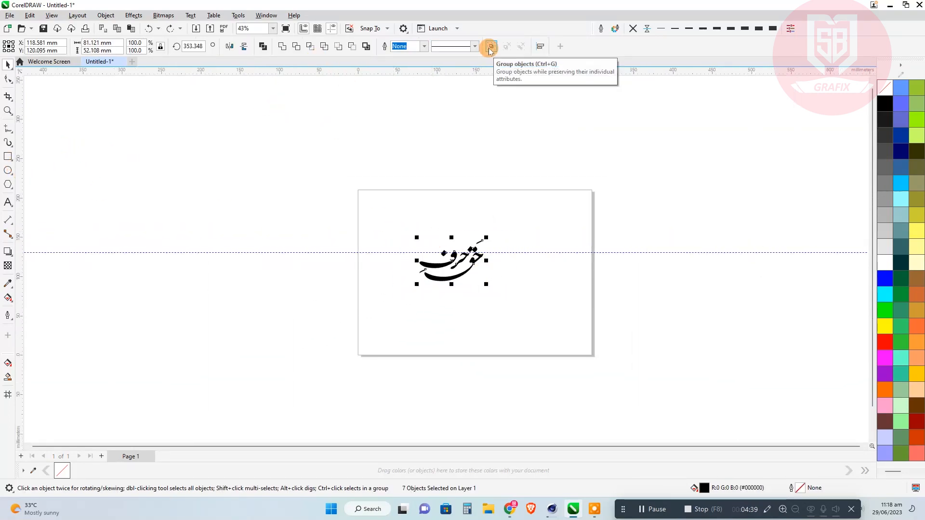
{"action": "left_click", "coordinate": [397, 158]}
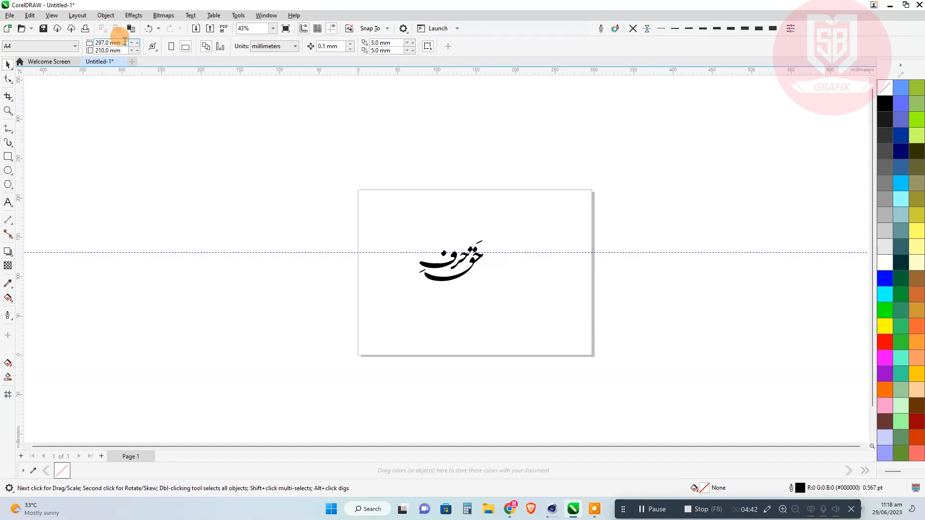
Change the document units to pixels and set the page size to 1000 × 1000 px.
{"action": "left_click", "coordinate": [253, 47]}
{"action": "left_click", "coordinate": [259, 96]}
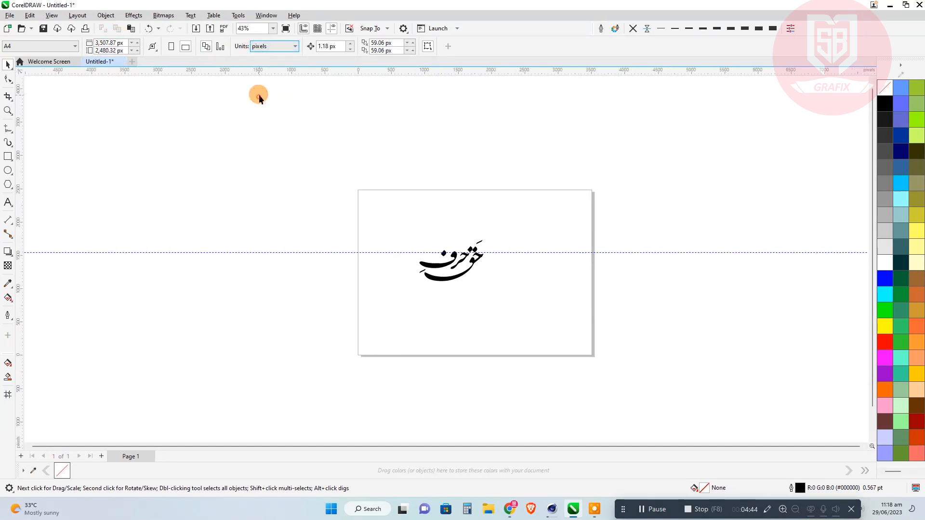
{"action": "left_click", "coordinate": [108, 43]}
{"action": "type", "text": "1000"}
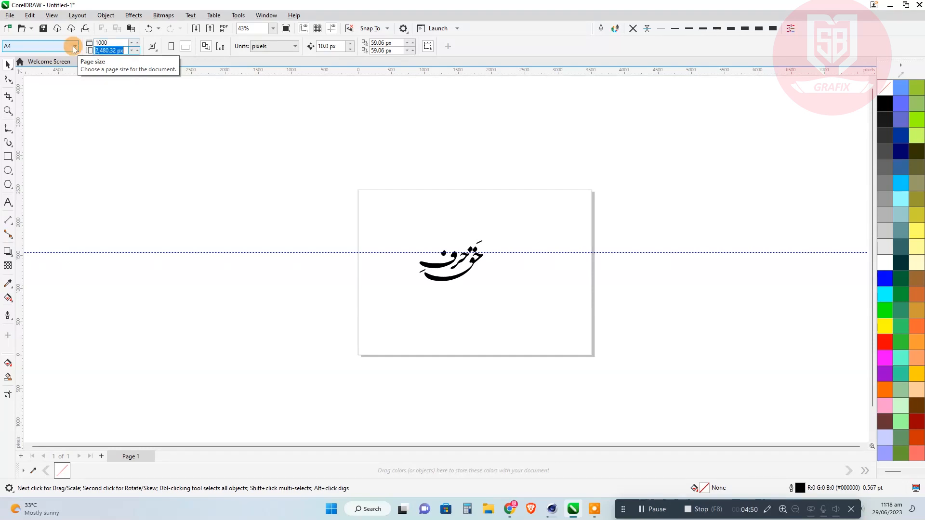
{"action": "key", "text": "Return"}
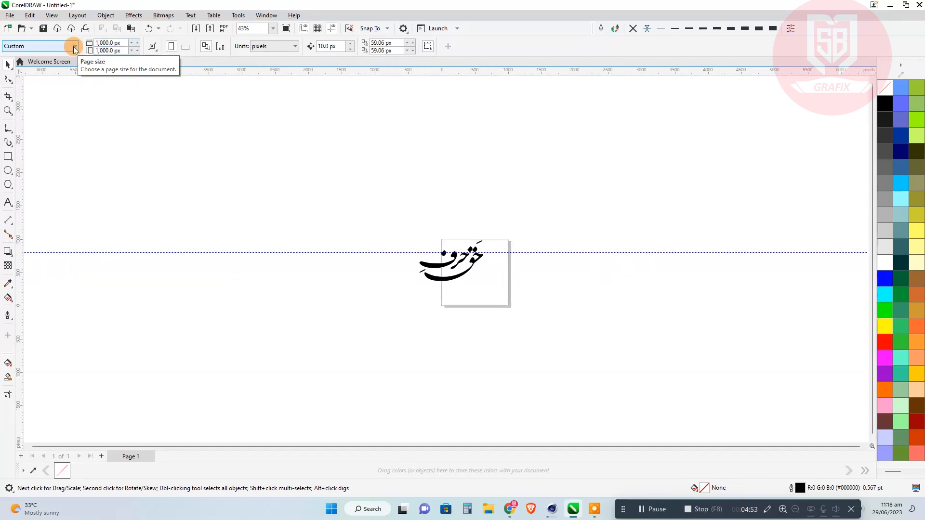
Centre the grouped lettering on the page and delete the horizontal guideline.
{"action": "left_click_drag", "start_coordinate": [244, 143], "coordinate": [563, 350]}
{"action": "key", "text": "p"}
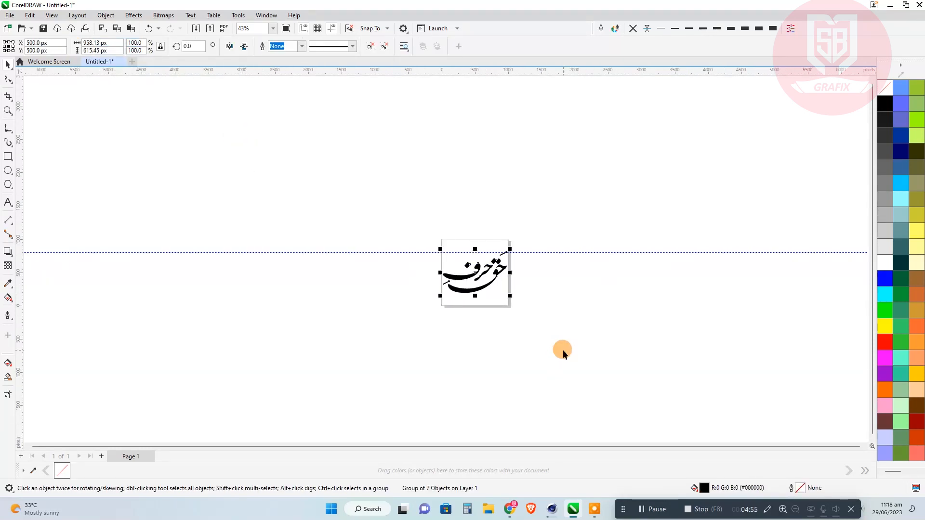
{"action": "double_click", "coordinate": [573, 252]}
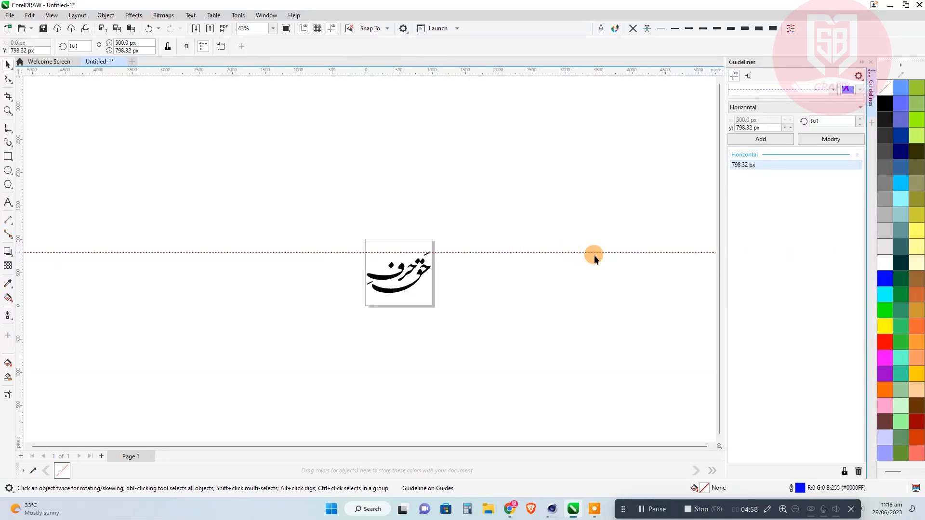
{"action": "left_click", "coordinate": [863, 471]}
{"action": "left_click", "coordinate": [871, 61]}
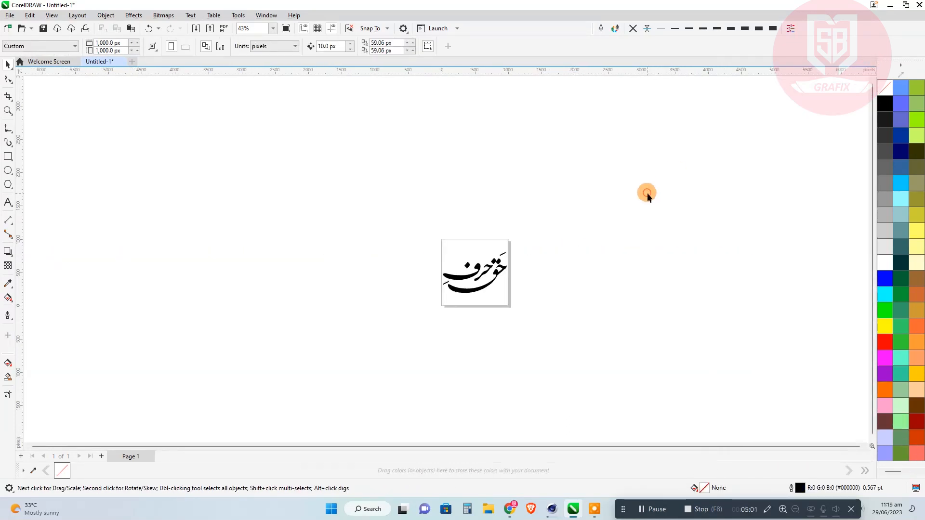
Create a page-sized rectangle and raise its lower edge to make it about 790 px tall.
{"action": "scroll", "coordinate": [486, 286], "scroll_direction": "up", "scroll_amount": 5}
{"action": "double_click", "coordinate": [10, 158]}
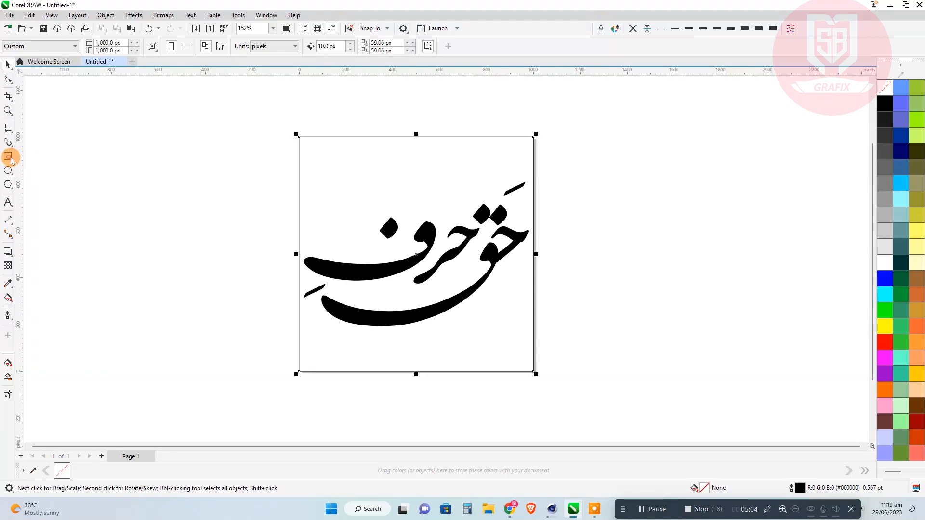
{"action": "left_click", "coordinate": [6, 67]}
{"action": "left_click", "coordinate": [39, 116]}
{"action": "left_click", "coordinate": [354, 332]}
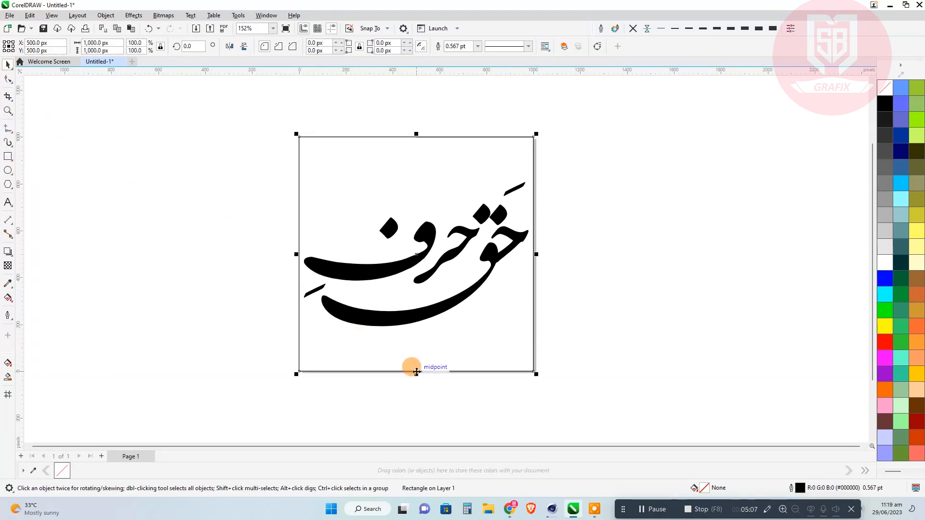
{"action": "left_click_drag", "start_coordinate": [416, 374], "coordinate": [416, 323]}
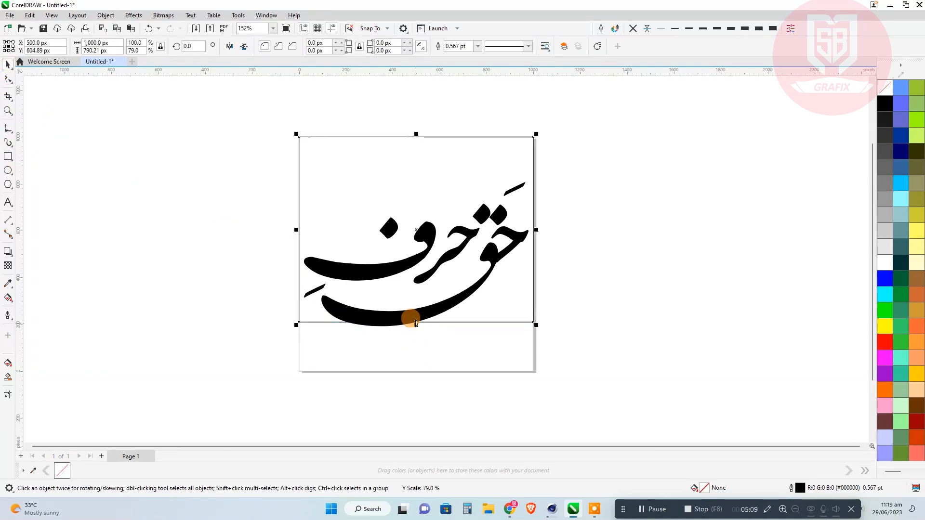
Centre the grouped حرف حق lettering vertically inside the shortened rectangle.
{"action": "left_click", "coordinate": [456, 295]}
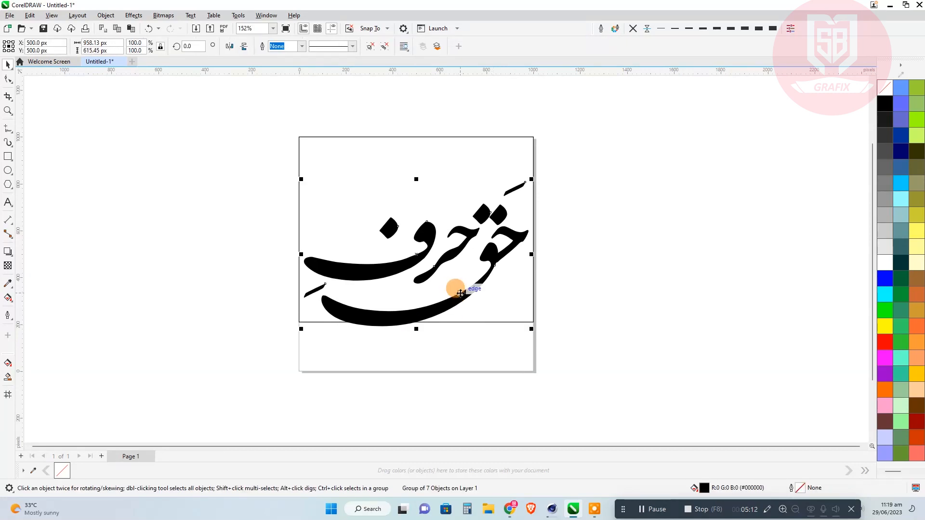
{"action": "left_click", "coordinate": [395, 163], "text": "shift"}
{"action": "key", "text": "e"}
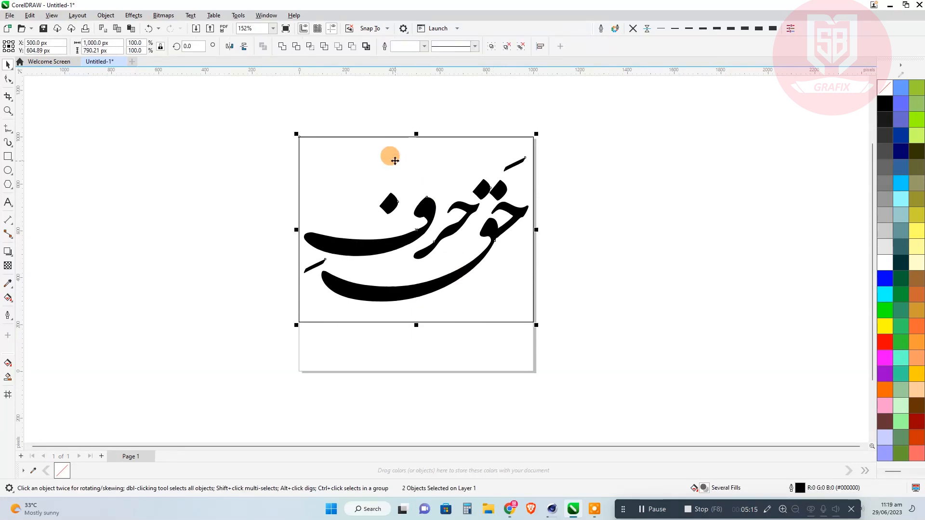
Mirror a copy of the rectangle into the empty strip below it, about 205 px tall, leaving a thin gap between the two.
{"action": "left_click", "coordinate": [392, 137]}
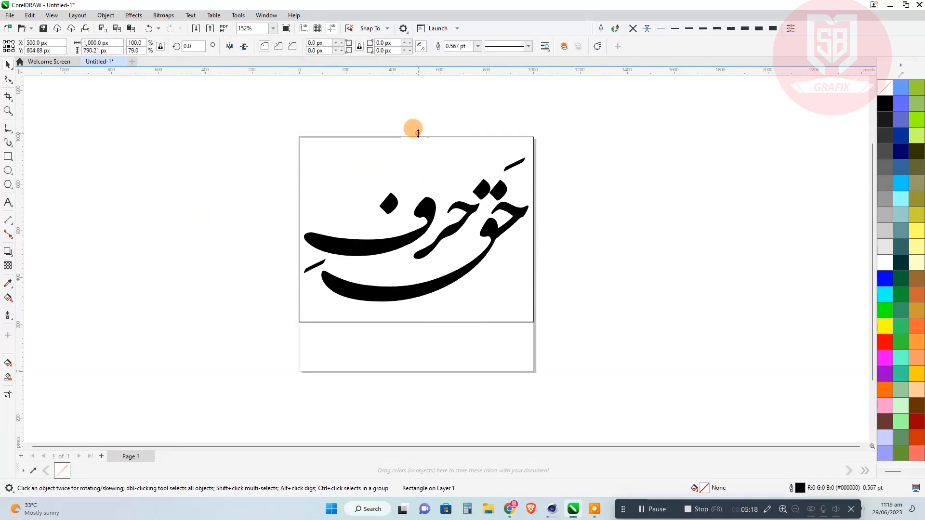
{"action": "left_click_drag", "start_coordinate": [416, 134], "coordinate": [414, 369]}
{"action": "left_click", "coordinate": [498, 404]}
{"action": "scroll", "coordinate": [437, 402], "scroll_direction": "up", "scroll_amount": 2}
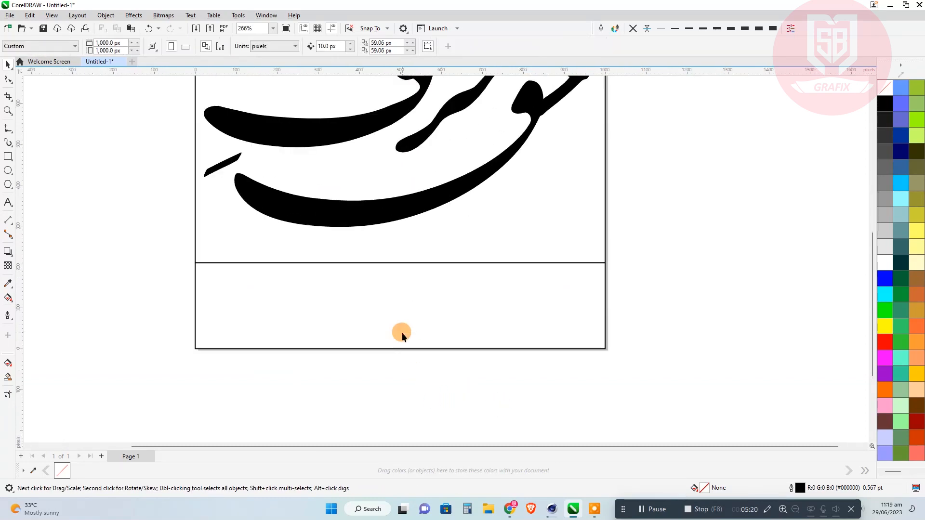
{"action": "left_click", "coordinate": [400, 262]}
{"action": "mouse_move", "coordinate": [400, 259]}
{"action": "left_mouse_down"}
{"action": "mouse_move", "coordinate": [435, 258]}
{"action": "mouse_move", "coordinate": [376, 264]}
{"action": "mouse_move", "coordinate": [391, 260]}
{"action": "left_mouse_up"}
{"action": "scroll", "coordinate": [412, 264], "scroll_direction": "up", "scroll_amount": 3}
{"action": "scroll", "coordinate": [369, 250], "scroll_direction": "up", "scroll_amount": 1}
{"action": "scroll", "coordinate": [388, 307], "scroll_direction": "down", "scroll_amount": 4}
Copy the channel name Harf e Haq from the YouTube page in Chrome and paste it as text in CorelDRAW near the page's lower left.
{"action": "left_click", "coordinate": [512, 511]}
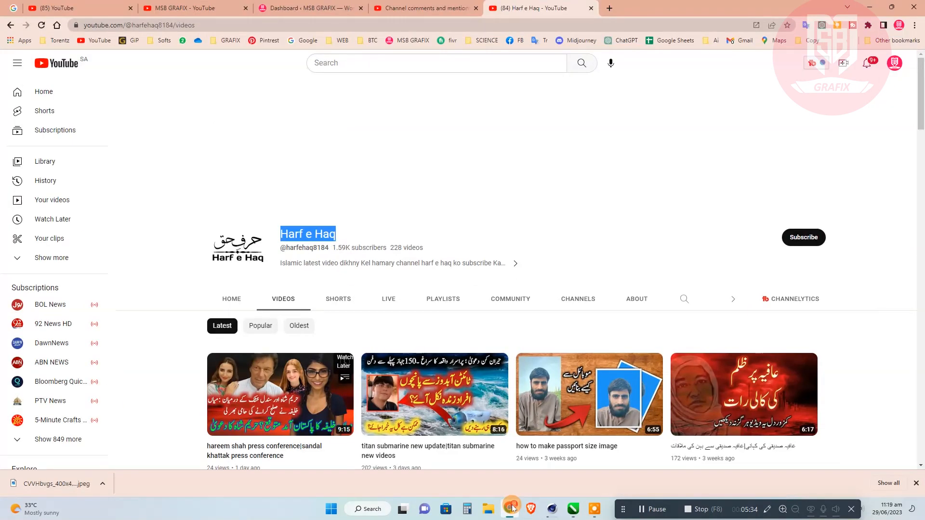
{"action": "right_click", "coordinate": [324, 235]}
{"action": "left_click", "coordinate": [347, 243]}
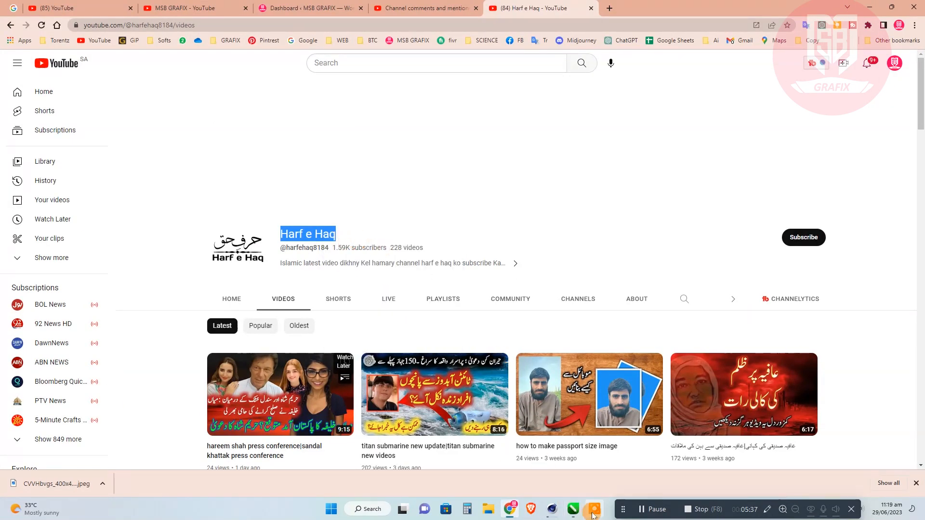
{"action": "left_click", "coordinate": [577, 513]}
{"action": "left_click", "coordinate": [8, 203]}
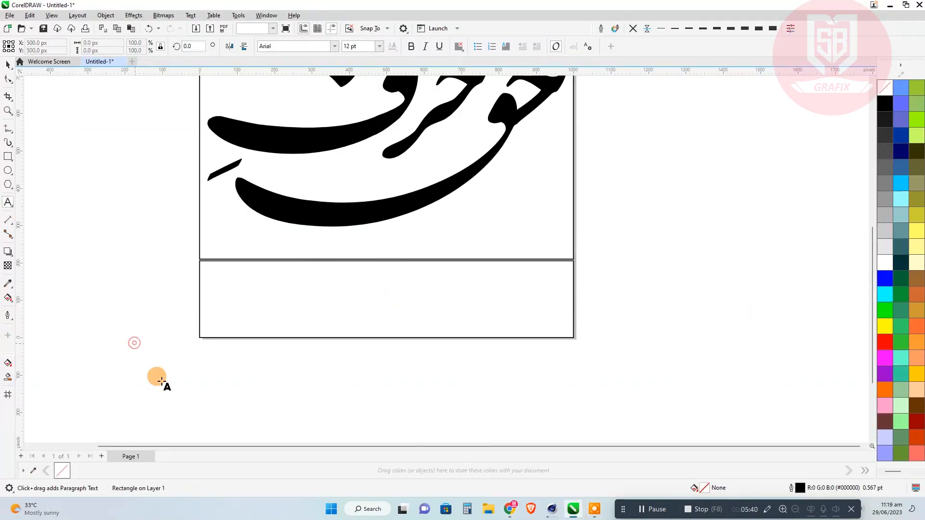
{"action": "left_click", "coordinate": [161, 377]}
{"action": "key", "text": "ctrl+v"}
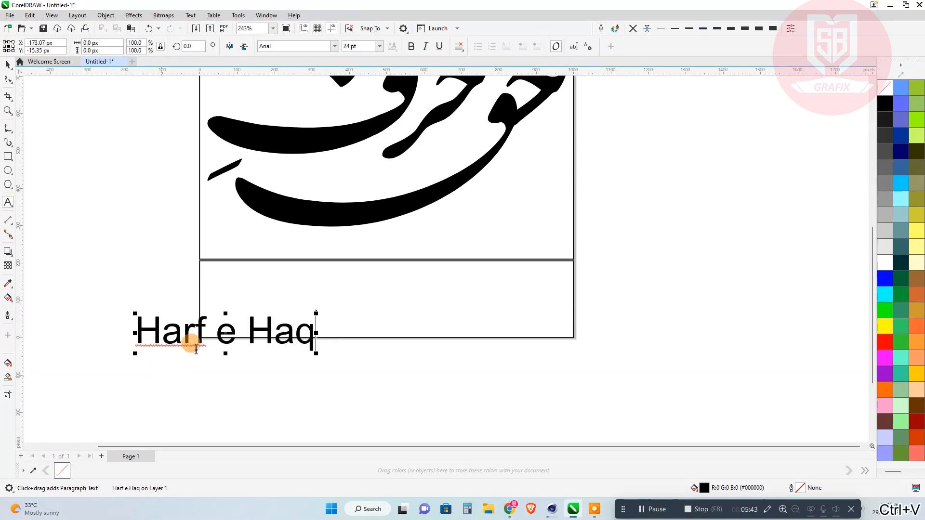
Replace the spaces in the text with hyphens to read Harf-e-Haq and set its font to Arlon SemiBold.
{"action": "type", "text": "-"}
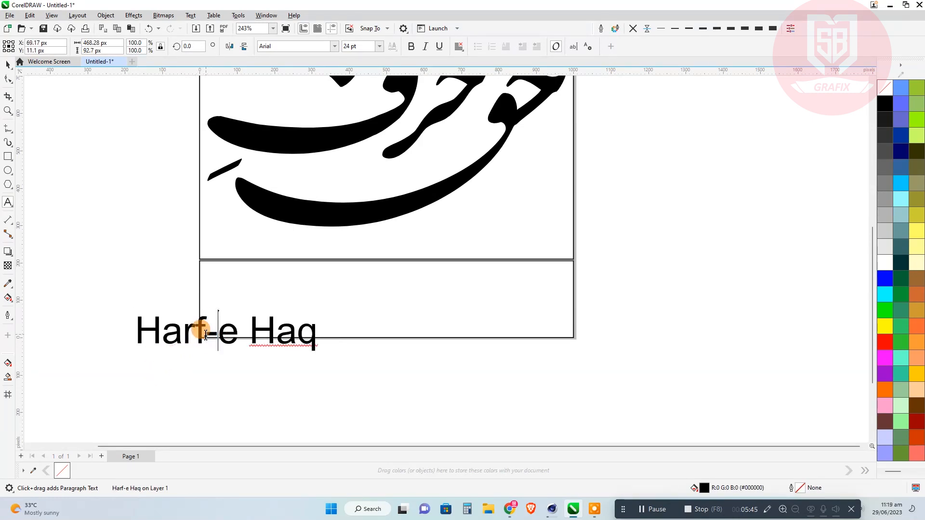
{"action": "key", "text": "Right"}
{"action": "key", "text": "Delete"}
{"action": "type", "text": "-"}
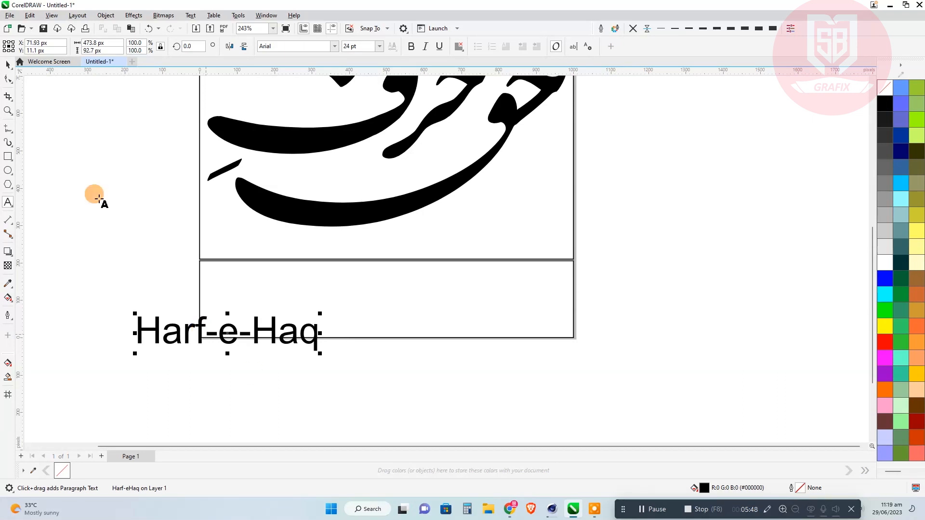
{"action": "left_click", "coordinate": [8, 65]}
{"action": "left_click", "coordinate": [333, 47]}
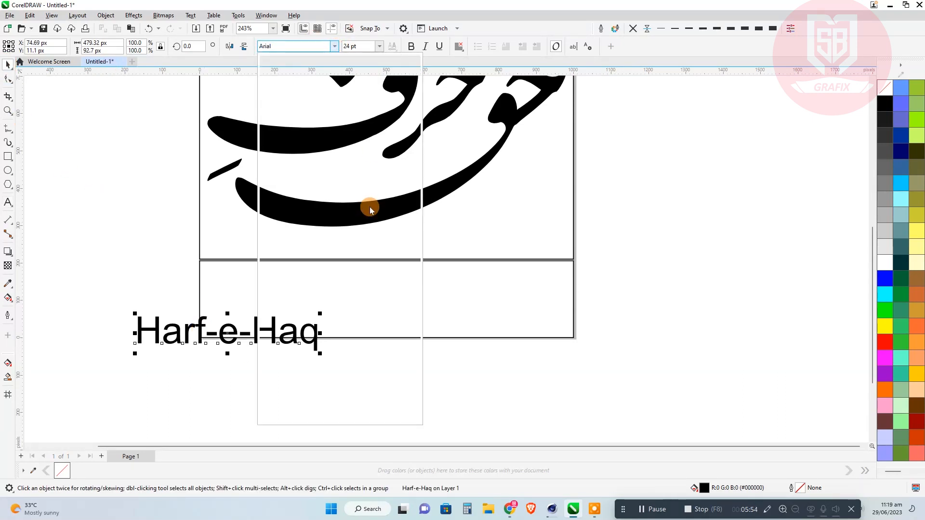
{"action": "left_click", "coordinate": [368, 163]}
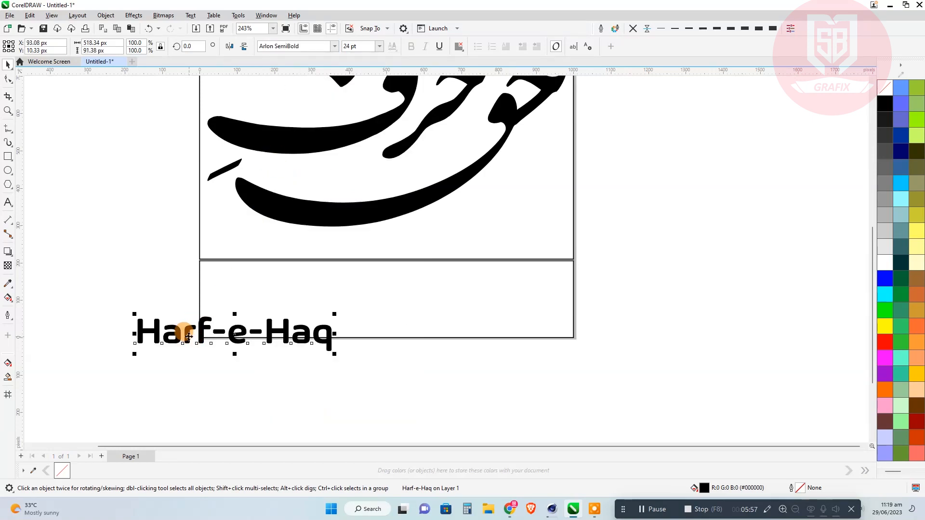
Move the Harf-e-Haq text into the lower rectangle and change its case to UPPERCASE.
{"action": "left_click_drag", "start_coordinate": [188, 336], "coordinate": [268, 302]}
{"action": "left_click", "coordinate": [197, 16]}
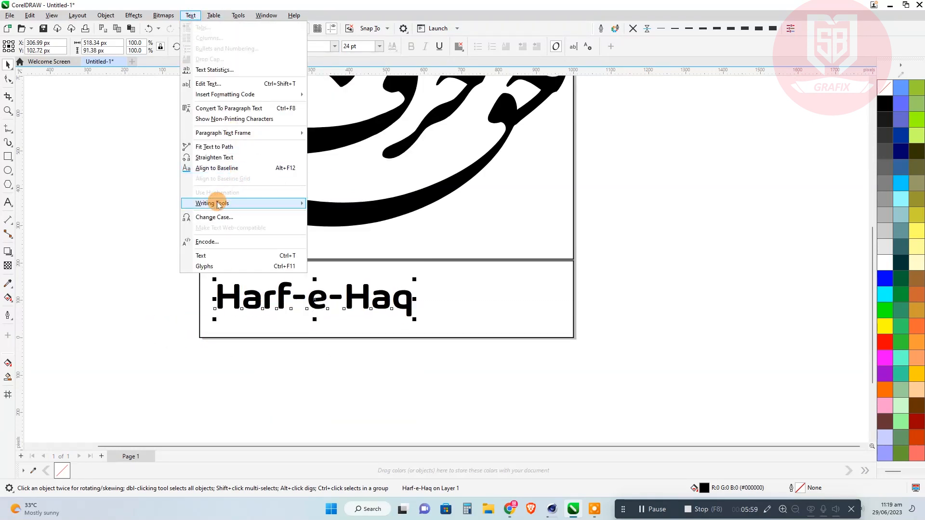
{"action": "left_click", "coordinate": [214, 215]}
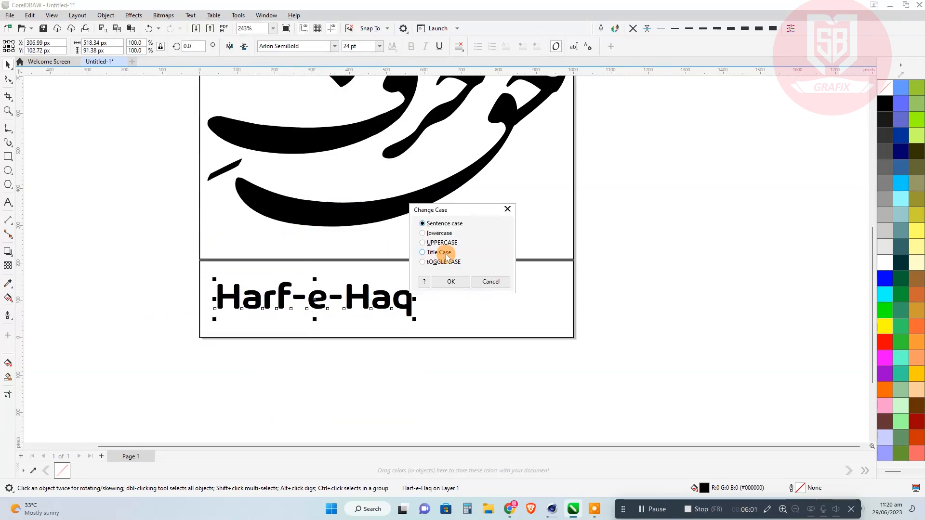
{"action": "left_click", "coordinate": [452, 282]}
Enlarge the HARF-E-HAQ text to about 921 px wide and centre it in the lower rectangle.
{"action": "left_click_drag", "start_coordinate": [443, 319], "coordinate": [561, 354]}
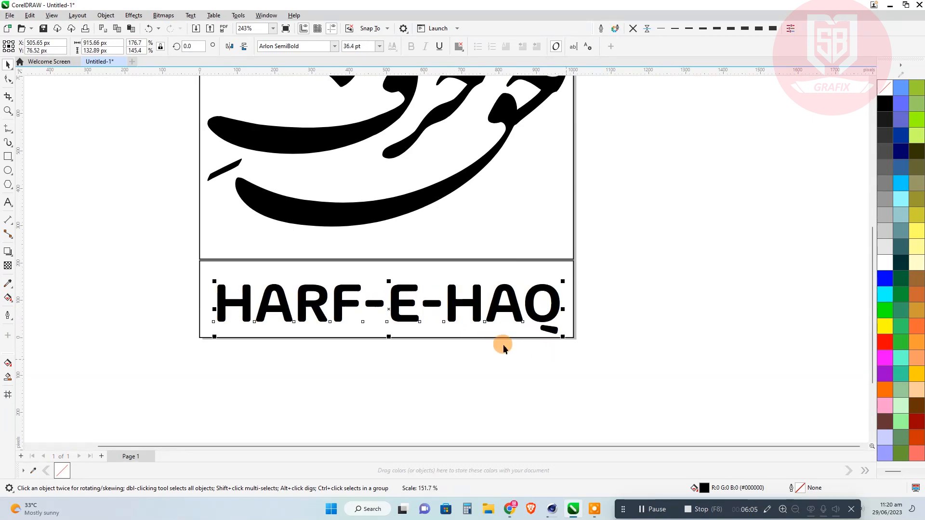
{"action": "left_click_drag", "start_coordinate": [209, 279], "coordinate": [204, 268]}
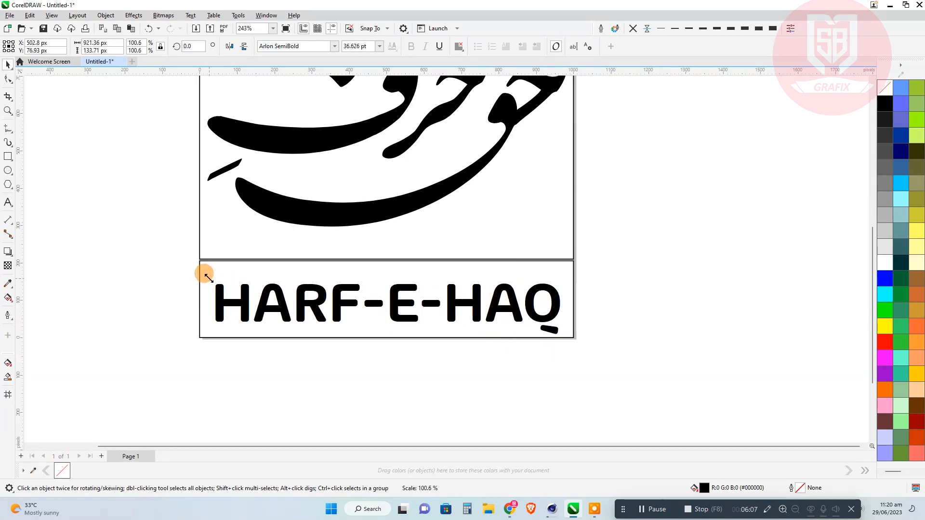
{"action": "left_click", "coordinate": [463, 255]}
Fill the upper rectangle and the HARF-E-HAQ text with red (#FF0000).
{"action": "scroll", "coordinate": [455, 311], "scroll_direction": "down", "scroll_amount": 2}
{"action": "scroll", "coordinate": [456, 321], "scroll_direction": "up", "scroll_amount": 3}
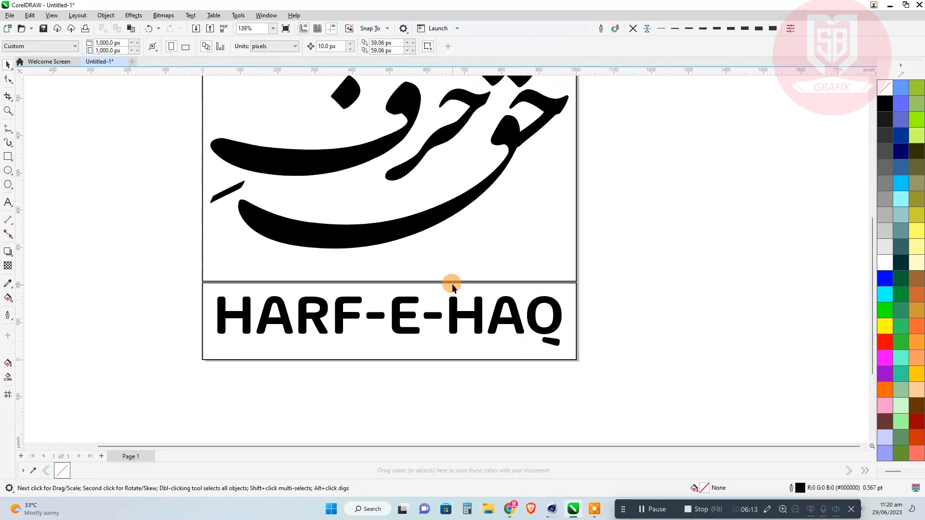
{"action": "left_click", "coordinate": [515, 270]}
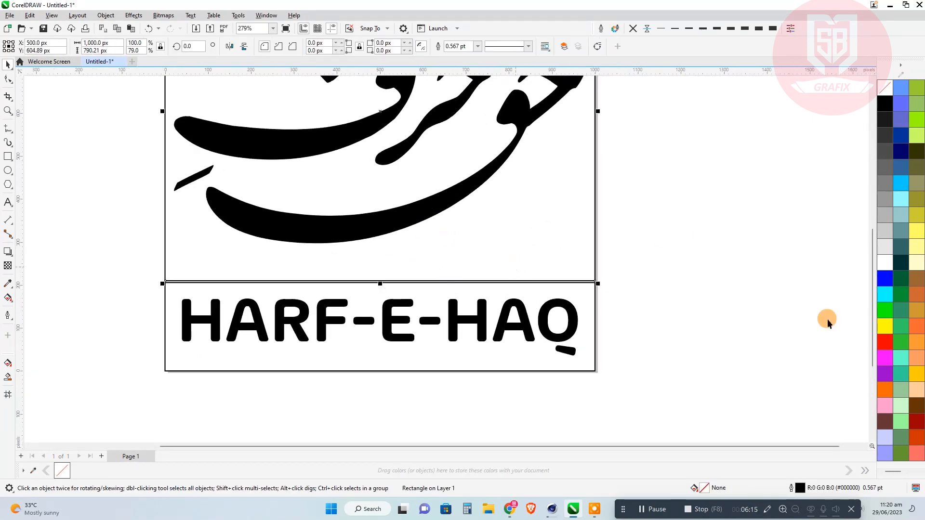
{"action": "left_click", "coordinate": [884, 342]}
{"action": "left_click", "coordinate": [884, 342]}
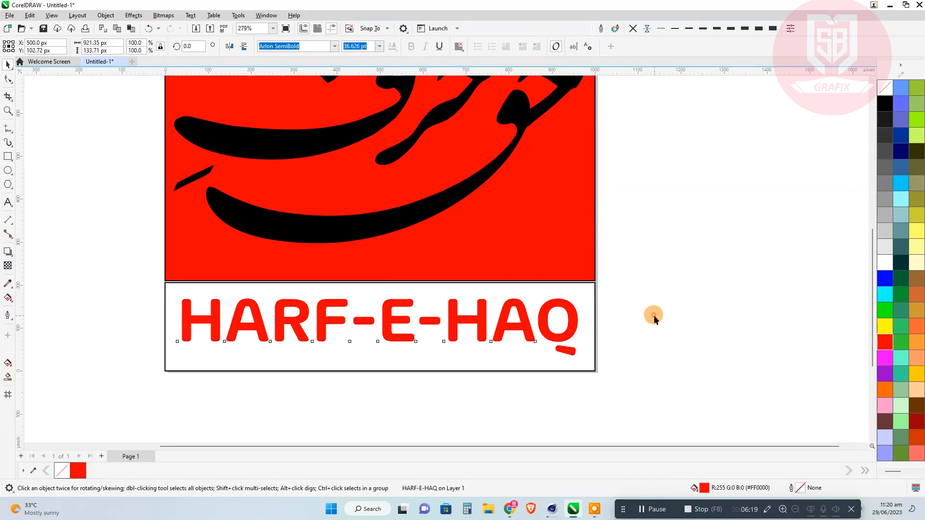
Remove the outlines from both rectangles and fill the حرف حق lettering with white.
{"action": "left_click", "coordinate": [585, 296]}
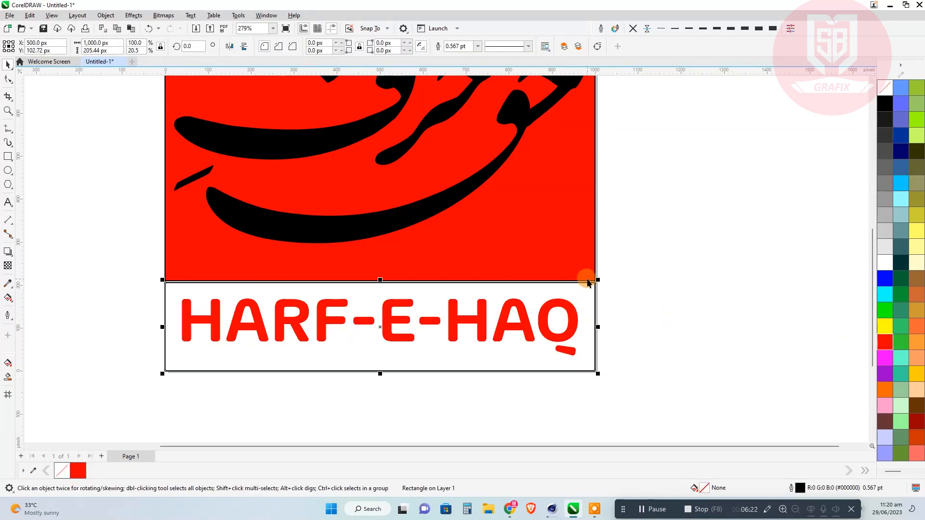
{"action": "left_click", "coordinate": [636, 74]}
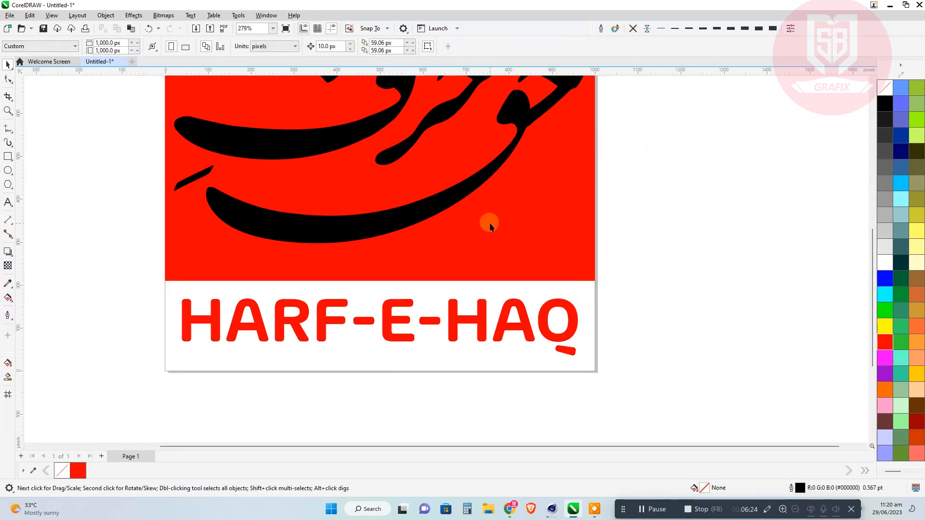
{"action": "left_click", "coordinate": [435, 209]}
{"action": "left_click", "coordinate": [885, 263]}
{"action": "left_click", "coordinate": [634, 237]}
{"action": "scroll", "coordinate": [321, 343], "scroll_direction": "down", "scroll_amount": 3}
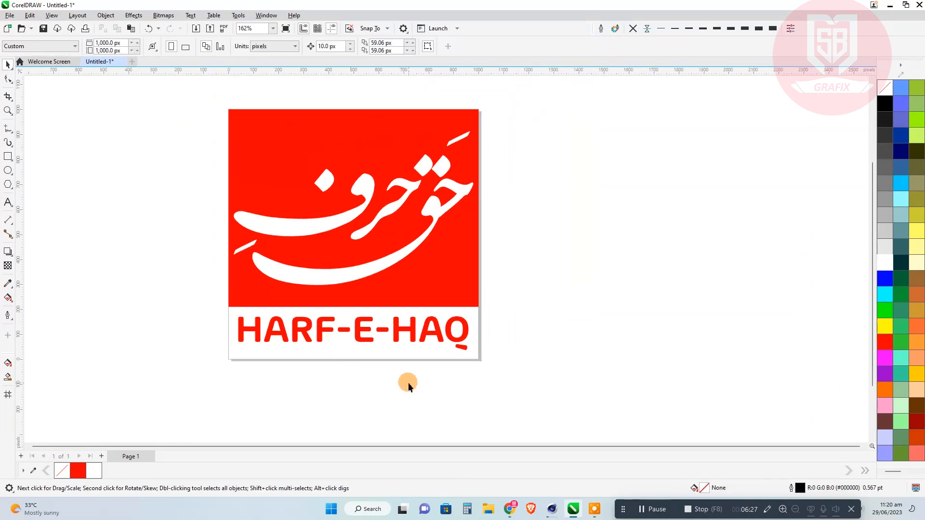
Draw a circle 1000 px in diameter beside the page, starting at the page's upper-right corner.
{"action": "left_click_drag", "start_coordinate": [410, 387], "coordinate": [249, 381]}
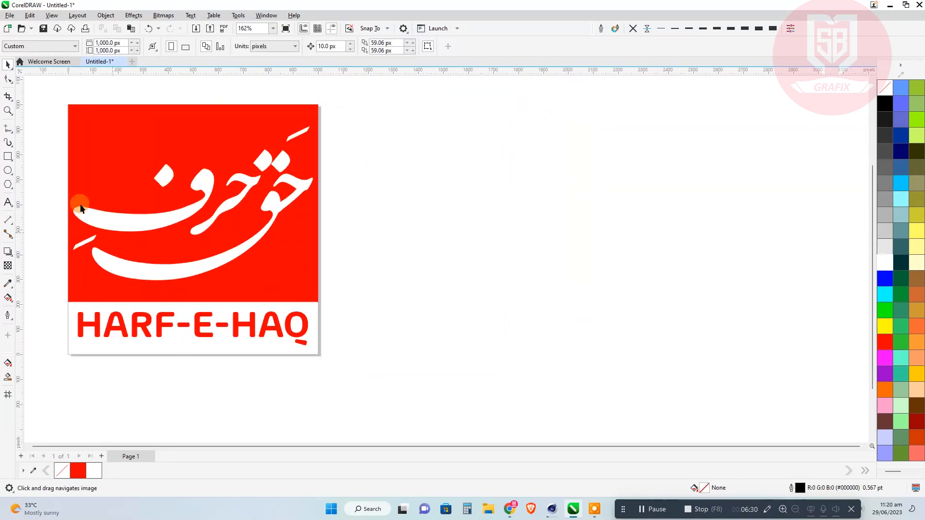
{"action": "left_click", "coordinate": [8, 171]}
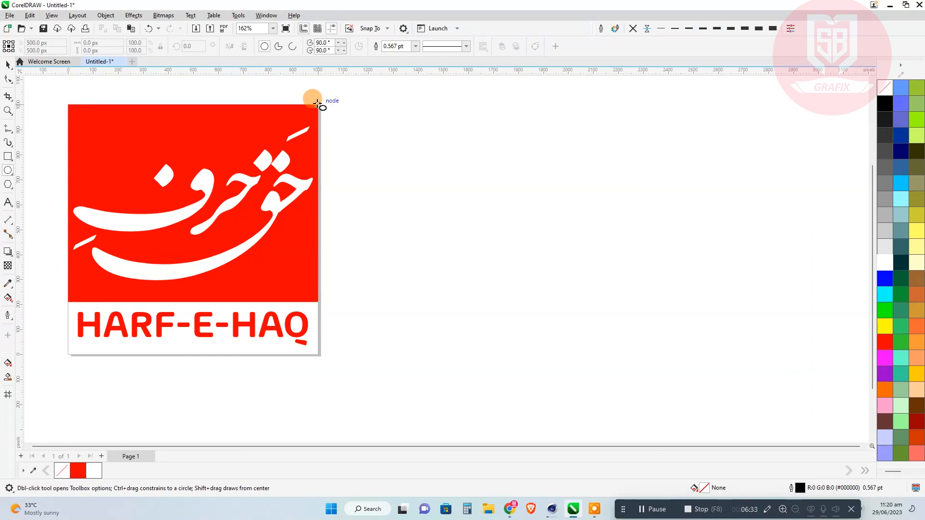
{"action": "left_click_drag", "start_coordinate": [317, 103], "coordinate": [571, 285]}
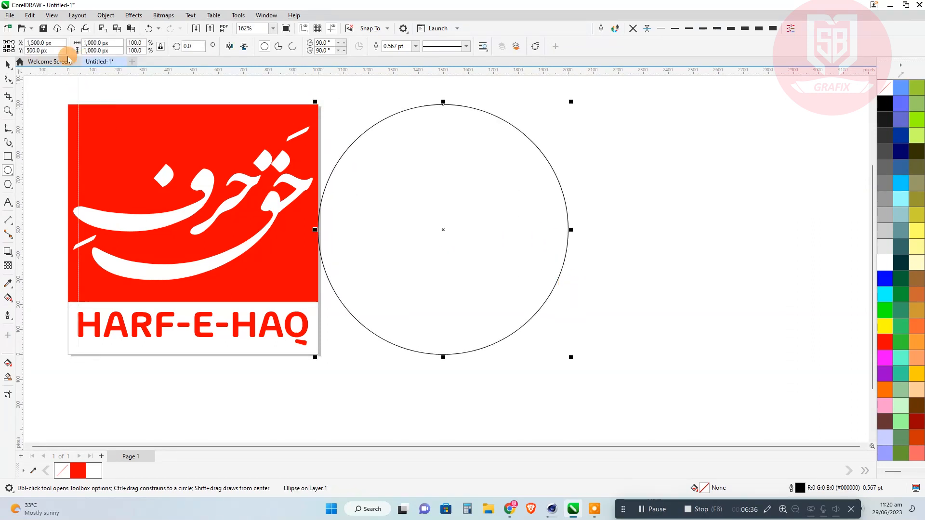
{"action": "key", "text": "space"}
Copy the square logo's lower rectangle onto the circle, centre it horizontally, and move both away from the page to about X 1752 px.
{"action": "left_click", "coordinate": [197, 269]}
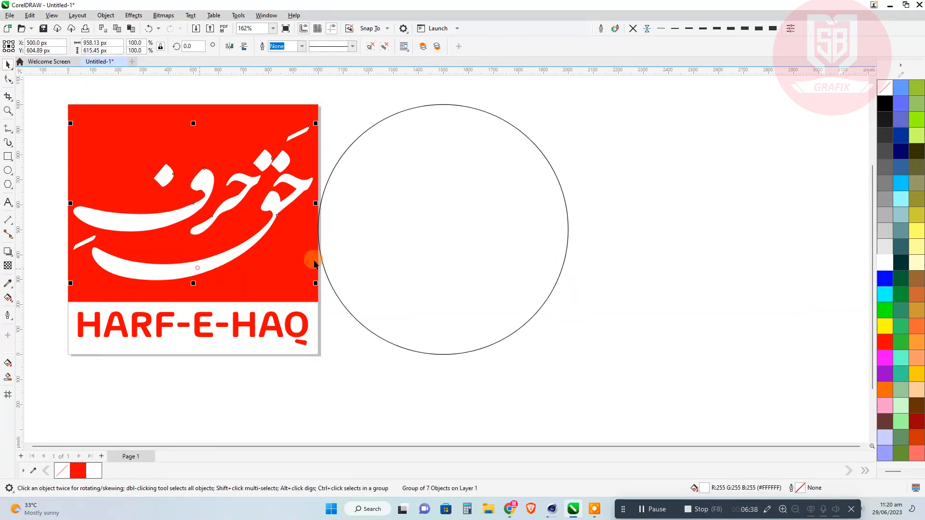
{"action": "left_click", "coordinate": [413, 186]}
{"action": "left_click_drag", "start_coordinate": [192, 302], "coordinate": [455, 278]}
{"action": "left_click", "coordinate": [547, 241], "text": "shift"}
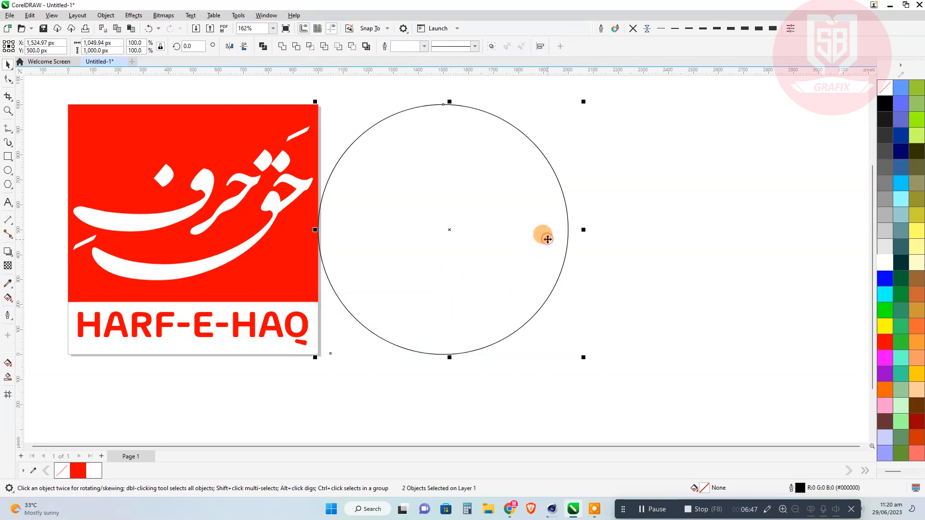
{"action": "left_click_drag", "start_coordinate": [548, 239], "coordinate": [611, 230]}
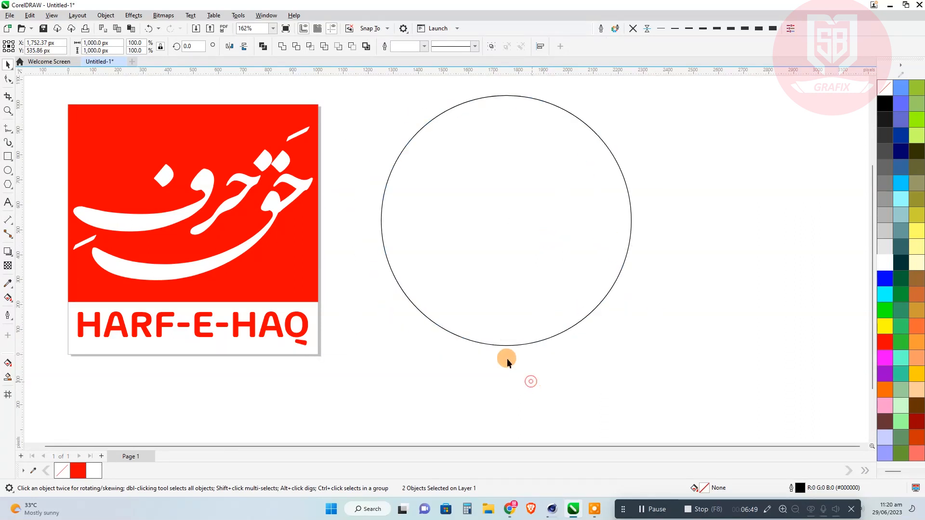
Stretch the copied rectangle to about 333 px high, fill it with white, and fill the circle with red.
{"action": "left_click", "coordinate": [502, 327]}
{"action": "left_click_drag", "start_coordinate": [506, 345], "coordinate": [524, 356]}
{"action": "left_click", "coordinate": [888, 260]}
{"action": "left_click", "coordinate": [627, 186]}
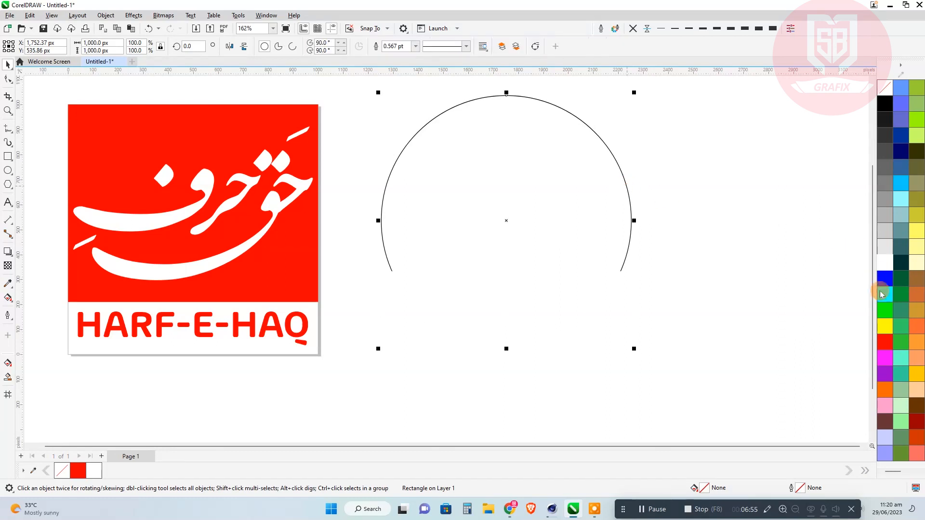
{"action": "left_click", "coordinate": [885, 337]}
PowerClip the white rectangle inside the red circle.
{"action": "left_click", "coordinate": [695, 262]}
{"action": "right_click", "coordinate": [586, 299]}
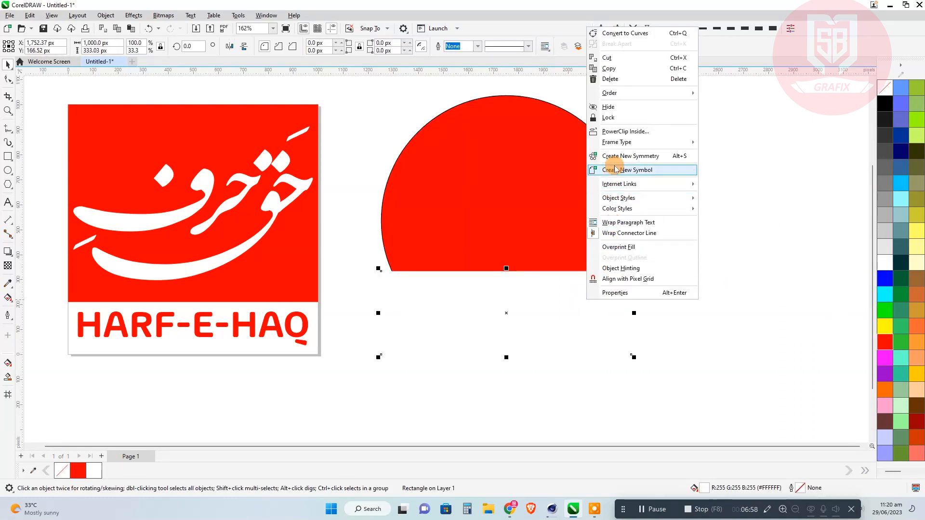
{"action": "left_click", "coordinate": [614, 132]}
{"action": "left_click", "coordinate": [554, 165]}
{"action": "left_click", "coordinate": [319, 190]}
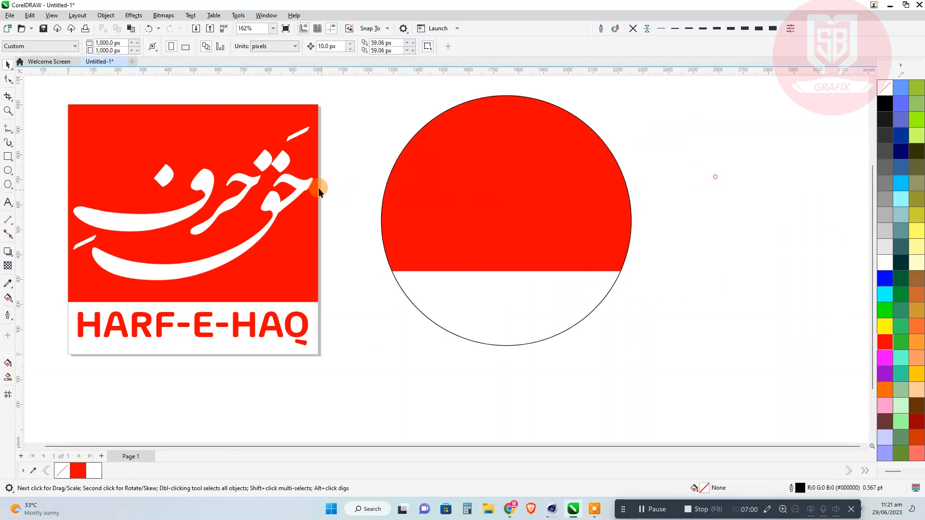
Copy the white حرف حق lettering onto the circle's red area and scale it to about 86% of its original size.
{"action": "left_click_drag", "start_coordinate": [274, 218], "coordinate": [574, 198]}
{"action": "mouse_move", "coordinate": [617, 110]}
{"action": "left_mouse_down"}
{"action": "mouse_move", "coordinate": [613, 102]}
{"action": "mouse_move", "coordinate": [616, 127]}
{"action": "left_mouse_up"}
{"action": "left_click", "coordinate": [570, 237]}
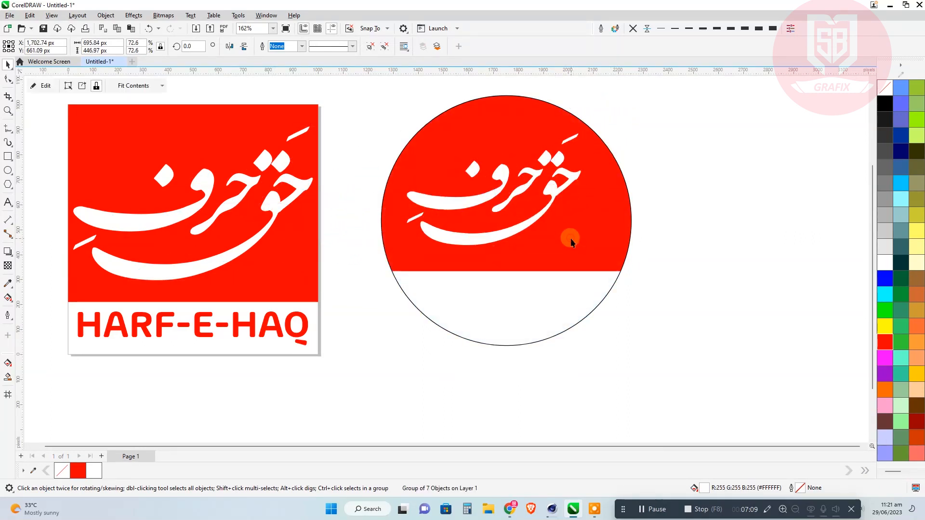
{"action": "left_click", "coordinate": [736, 197]}
{"action": "left_click_drag", "start_coordinate": [557, 190], "coordinate": [570, 197]}
{"action": "left_click_drag", "start_coordinate": [408, 263], "coordinate": [394, 266]}
{"action": "left_click", "coordinate": [683, 235]}
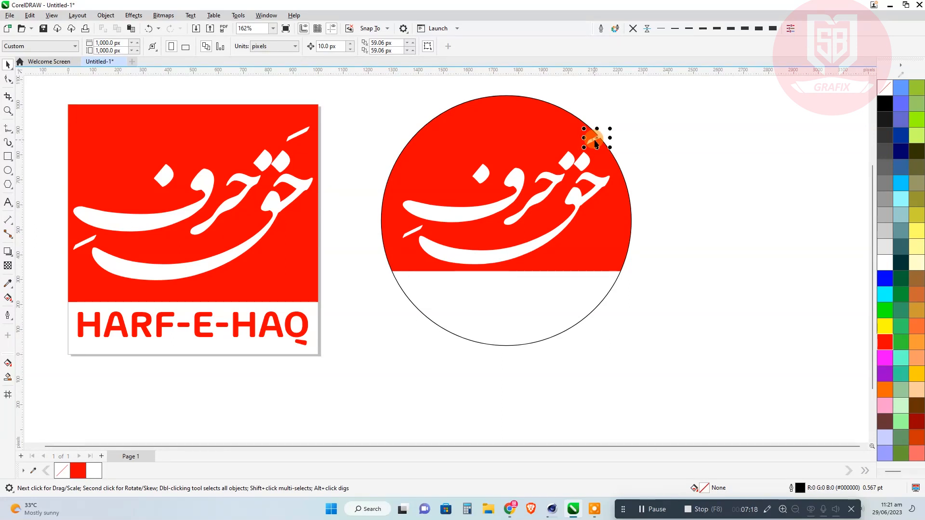
Move the lettering copy's uppermost diacritic stroke inward, away from the circle's edge.
{"action": "left_click", "coordinate": [596, 143], "text": "ctrl"}
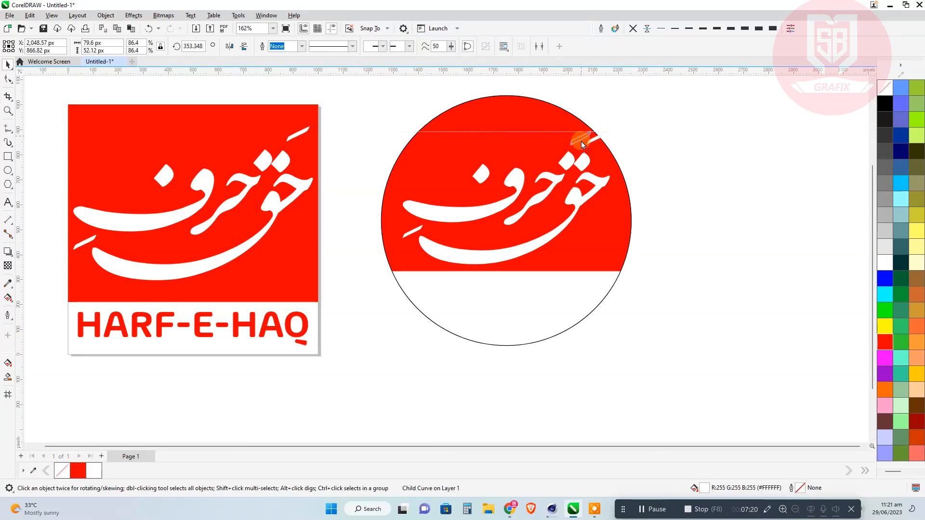
{"action": "left_click", "coordinate": [617, 135]}
{"action": "left_click", "coordinate": [570, 143]}
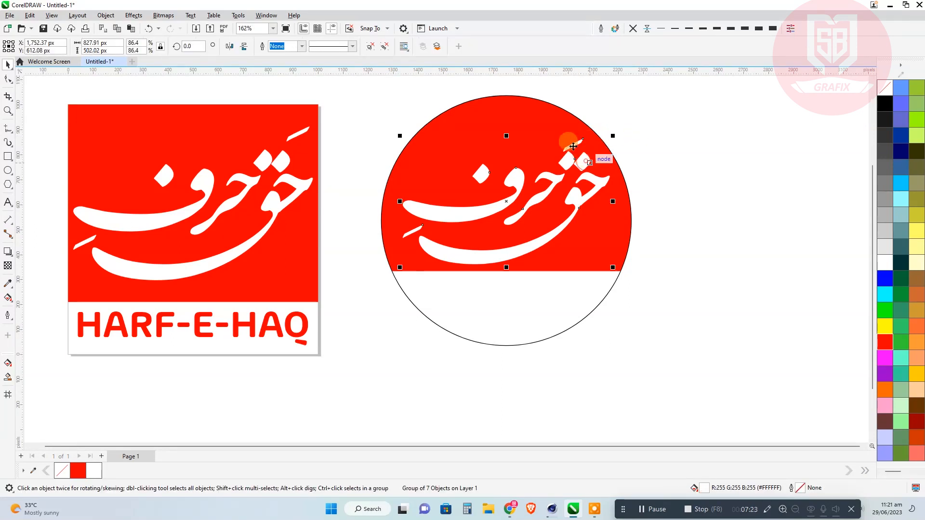
Nudge the horizontally centred lettering within the circle's red area to about Y 650 px.
{"action": "left_click", "coordinate": [534, 120], "text": "shift"}
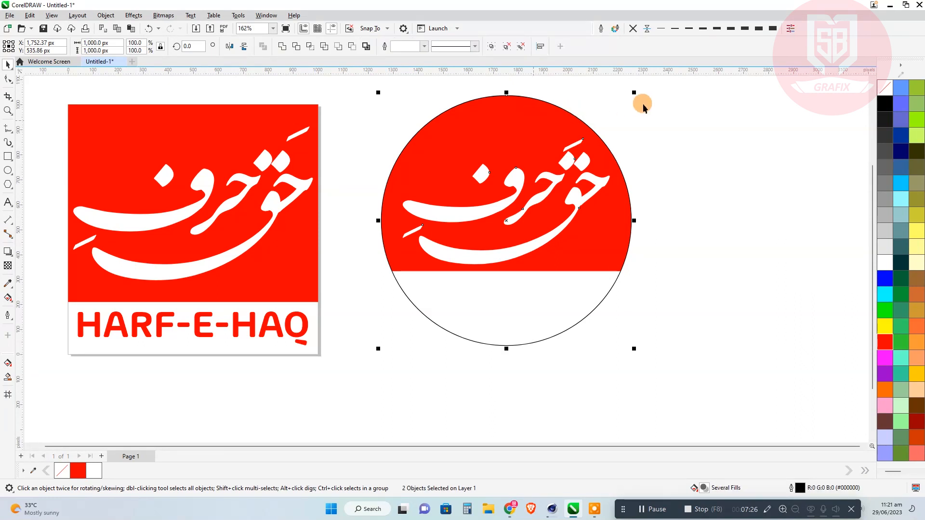
{"action": "left_click", "coordinate": [643, 105]}
{"action": "left_click", "coordinate": [575, 193]}
{"action": "key", "text": "Up"}
{"action": "key", "text": "Up"}
{"action": "key", "text": "Up"}
{"action": "key", "text": "Up"}
{"action": "key", "text": "Up"}
{"action": "key", "text": "Up"}
{"action": "key", "text": "Up"}
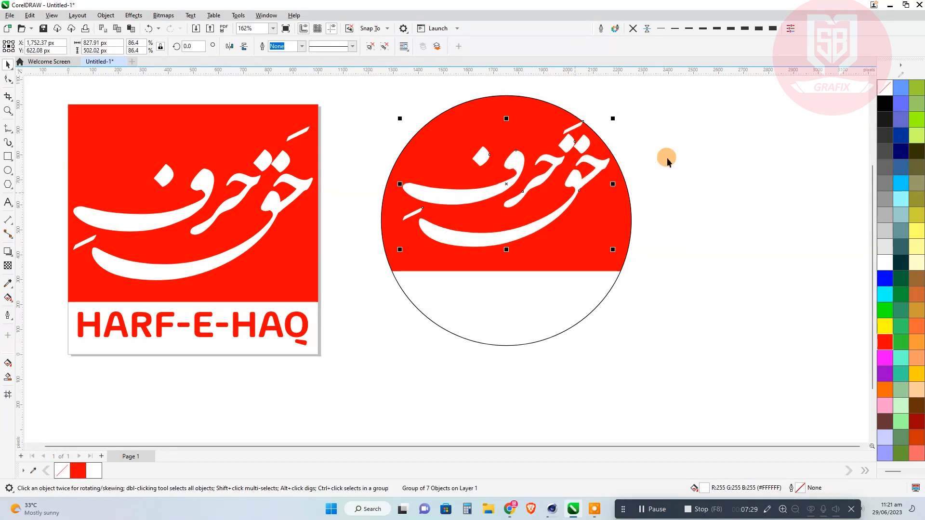
{"action": "key", "text": "Down"}
{"action": "key", "text": "Down"}
{"action": "key", "text": "Down"}
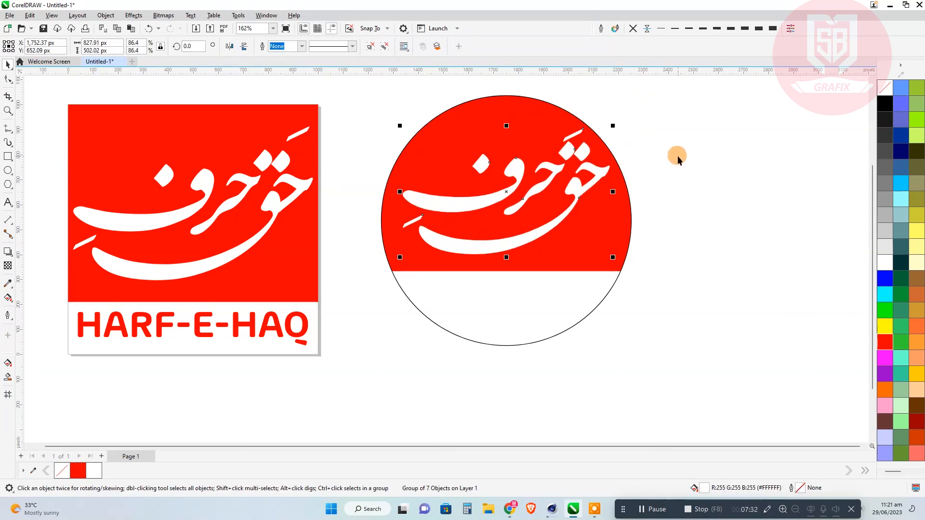
{"action": "key", "text": "ctrl+Down"}
{"action": "left_click", "coordinate": [677, 155]}
Copy the HARF-E-HAQ text into the circle's white band at about 687 px wide, centre it horizontally, and lower it slightly.
{"action": "left_click_drag", "start_coordinate": [288, 330], "coordinate": [585, 347]}
{"action": "right_click", "coordinate": [607, 298]}
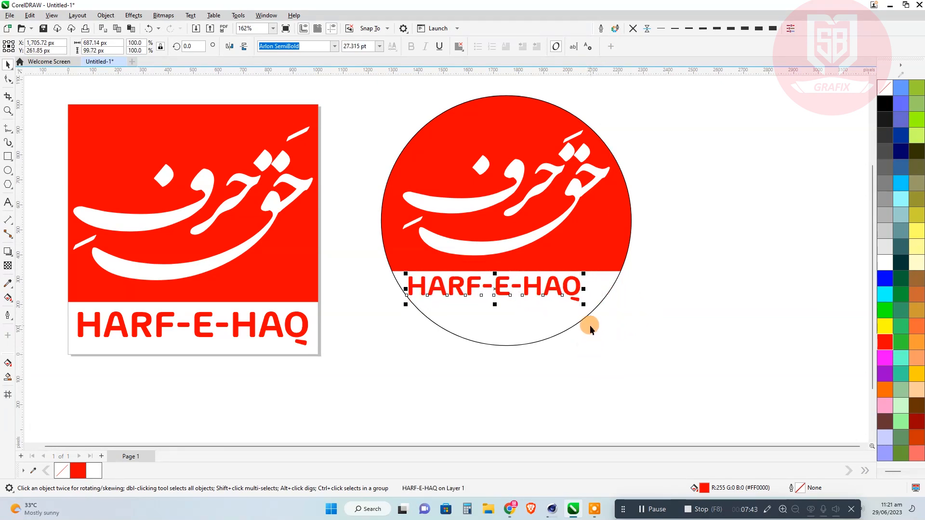
{"action": "key", "text": "c"}
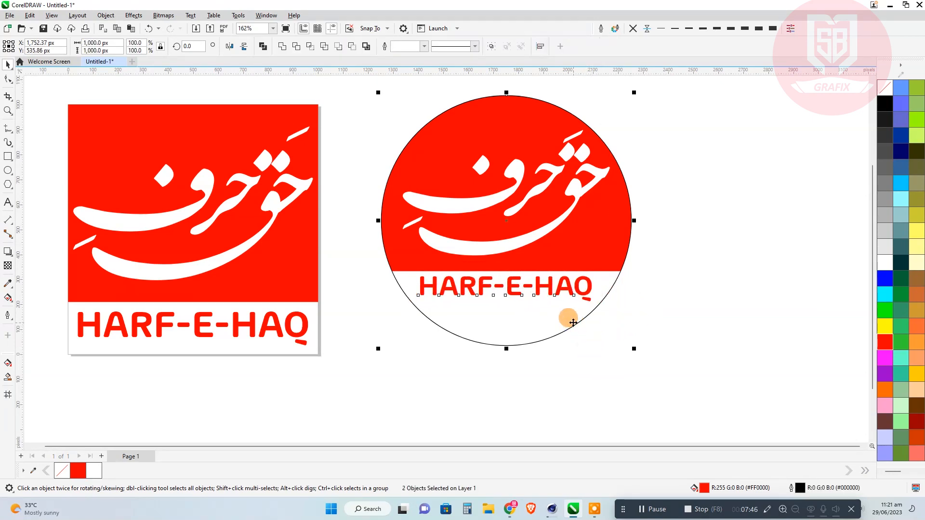
{"action": "left_click", "coordinate": [670, 315]}
{"action": "left_click_drag", "start_coordinate": [552, 299], "coordinate": [551, 307]}
{"action": "left_click", "coordinate": [677, 289]}
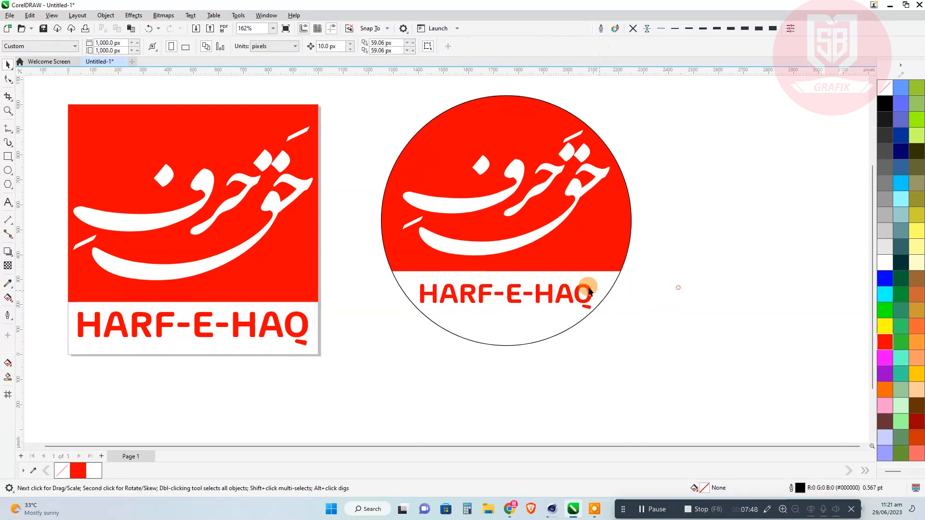
Remove the outline from the circle.
{"action": "left_click", "coordinate": [507, 315]}
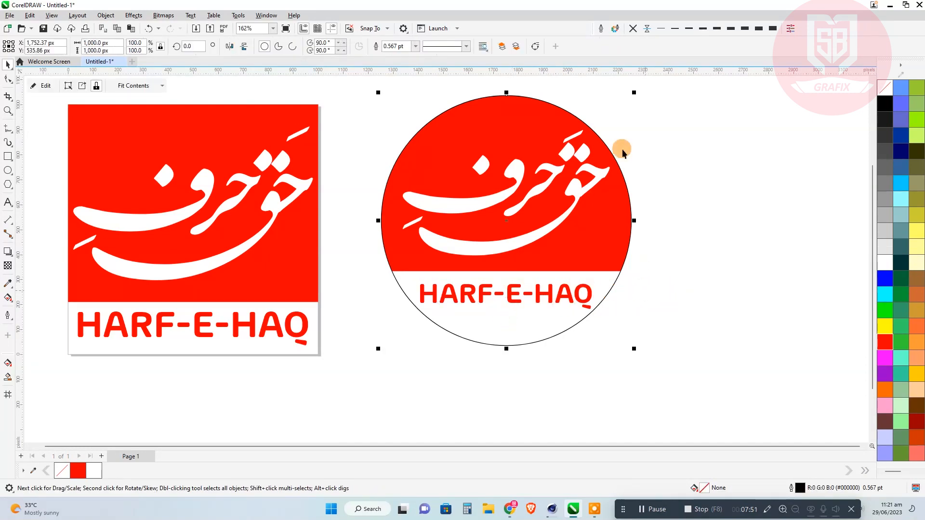
{"action": "left_click", "coordinate": [634, 29]}
{"action": "left_click", "coordinate": [717, 115]}
Duplicate the complete circular logo to the right of the original.
{"action": "scroll", "coordinate": [340, 295], "scroll_direction": "down", "scroll_amount": 3}
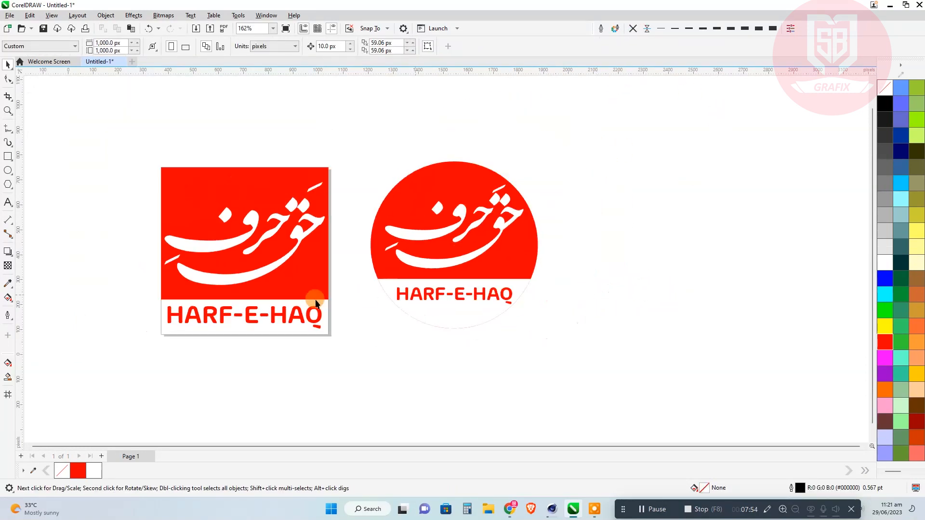
{"action": "left_click_drag", "start_coordinate": [585, 138], "coordinate": [339, 367]}
{"action": "left_click_drag", "start_coordinate": [436, 302], "coordinate": [650, 299]}
{"action": "left_click", "coordinate": [611, 349]}
Fill the duplicate's circle and HARF-E-HAQ text with peach (#FF9966).
{"action": "left_click_drag", "start_coordinate": [590, 352], "coordinate": [332, 354]}
{"action": "scroll", "coordinate": [412, 263], "scroll_direction": "up", "scroll_amount": 3}
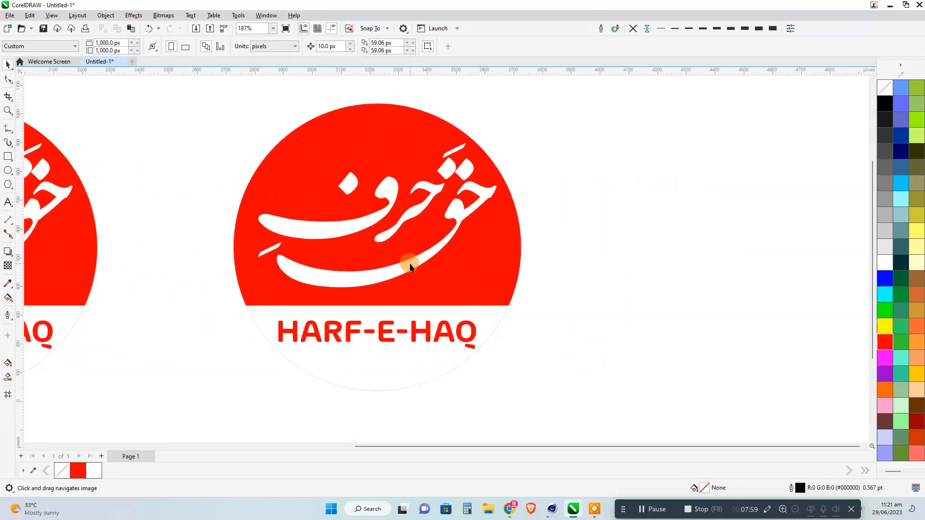
{"action": "left_click", "coordinate": [489, 276]}
{"action": "left_click", "coordinate": [916, 361]}
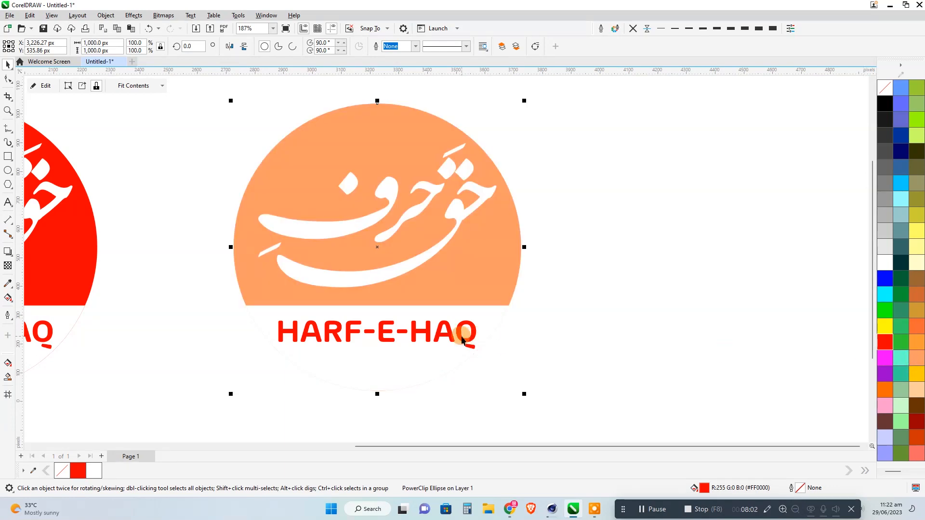
{"action": "key", "text": "Tab"}
{"action": "left_click", "coordinate": [917, 362]}
{"action": "left_click", "coordinate": [588, 316]}
Duplicate the peach circular logo to its right.
{"action": "scroll", "coordinate": [365, 162], "scroll_direction": "down", "scroll_amount": 3}
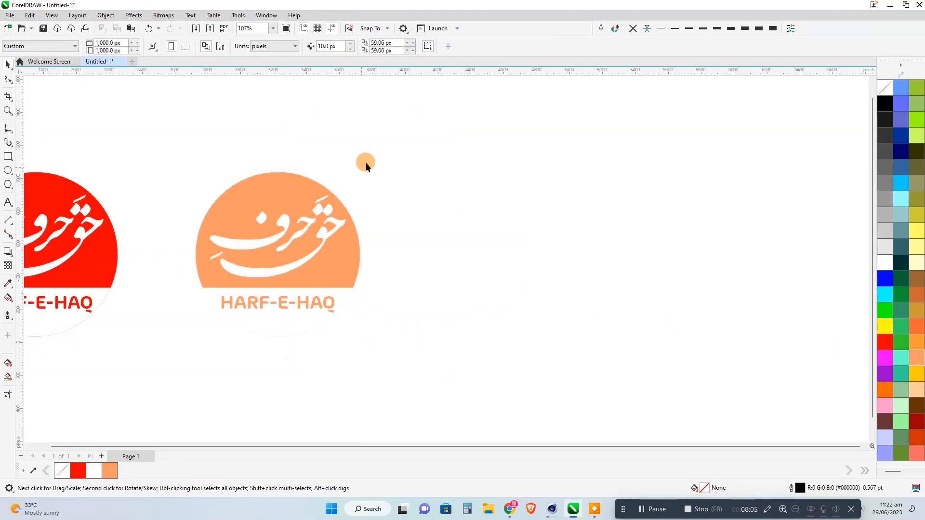
{"action": "left_click_drag", "start_coordinate": [209, 280], "coordinate": [621, 246]}
{"action": "scroll", "coordinate": [625, 249], "scroll_direction": "up", "scroll_amount": 3}
Fill the new copy's lower band with light grey (#E6E6E6) and its circle and HARF-E-HAQ text with dark grey (#333333).
{"action": "left_click", "coordinate": [555, 334]}
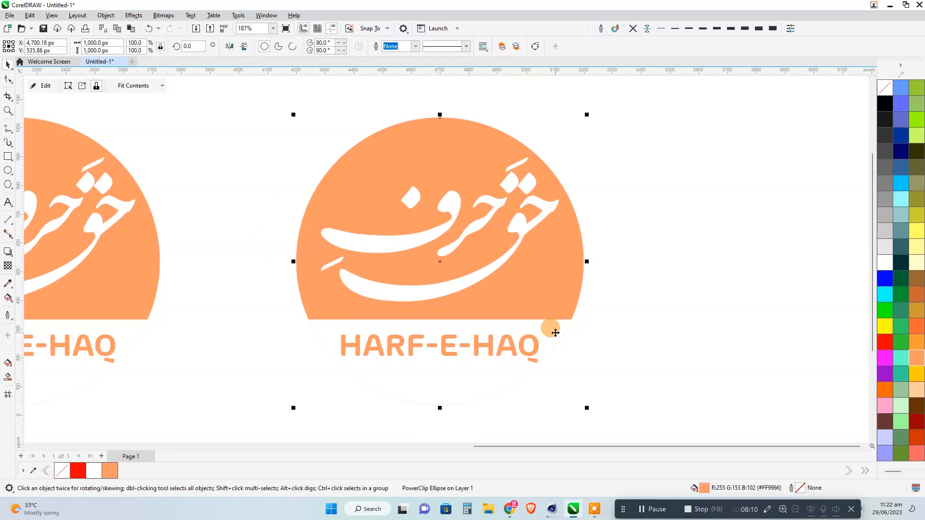
{"action": "left_click", "coordinate": [555, 333], "text": "ctrl"}
{"action": "left_click", "coordinate": [884, 247]}
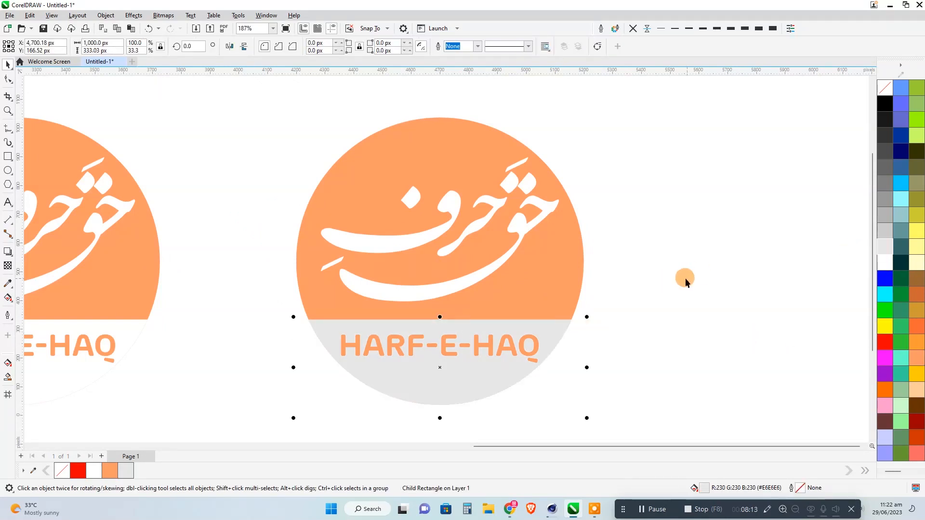
{"action": "left_click", "coordinate": [563, 265]}
{"action": "left_click", "coordinate": [885, 135]}
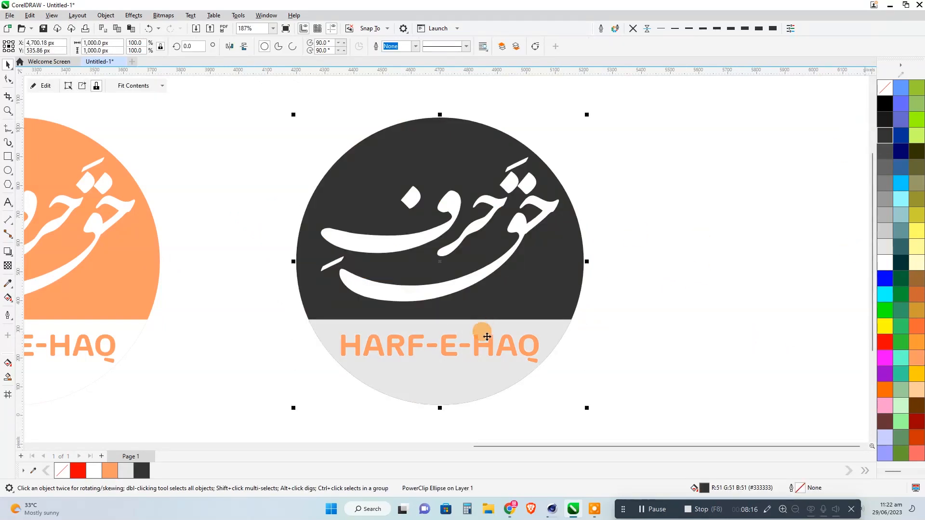
{"action": "left_click", "coordinate": [487, 337], "text": "ctrl"}
{"action": "left_click", "coordinate": [884, 135]}
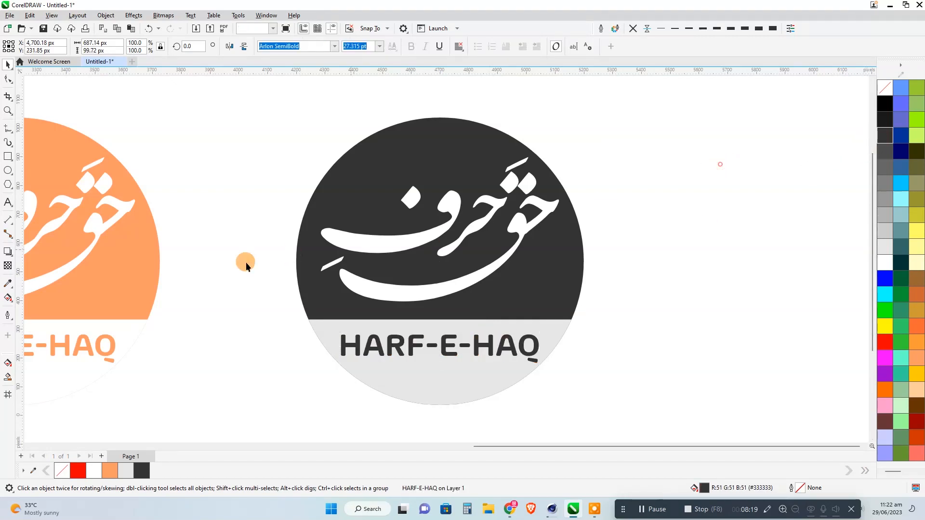
Duplicate the red square logo to the left of the page.
{"action": "scroll", "coordinate": [246, 263], "scroll_direction": "down", "scroll_amount": 2}
{"action": "left_click_drag", "start_coordinate": [309, 244], "coordinate": [696, 236]}
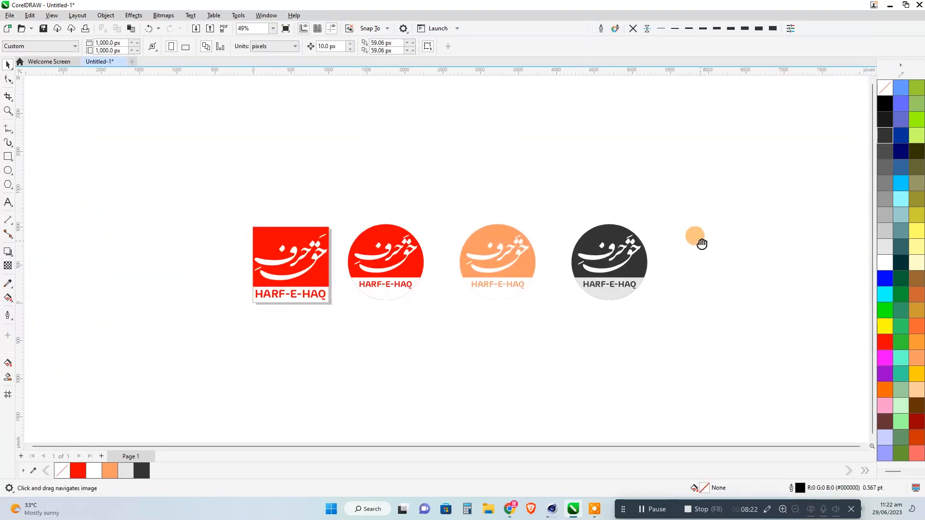
{"action": "left_click_drag", "start_coordinate": [219, 338], "coordinate": [220, 337]}
{"action": "left_click_drag", "start_coordinate": [289, 301], "coordinate": [438, 285]}
{"action": "left_click", "coordinate": [223, 344]}
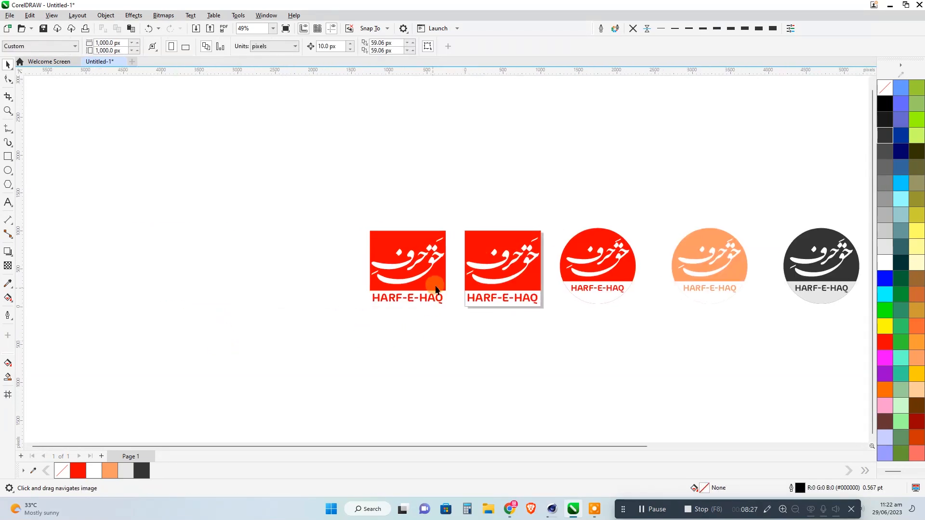
Fill the square copy's upper rectangle and HARF-E-HAQ text with peach (#FF9966) and its lower rectangle with light grey (#E6E6E6).
{"action": "scroll", "coordinate": [438, 283], "scroll_direction": "up", "scroll_amount": 3}
{"action": "left_click", "coordinate": [399, 267]}
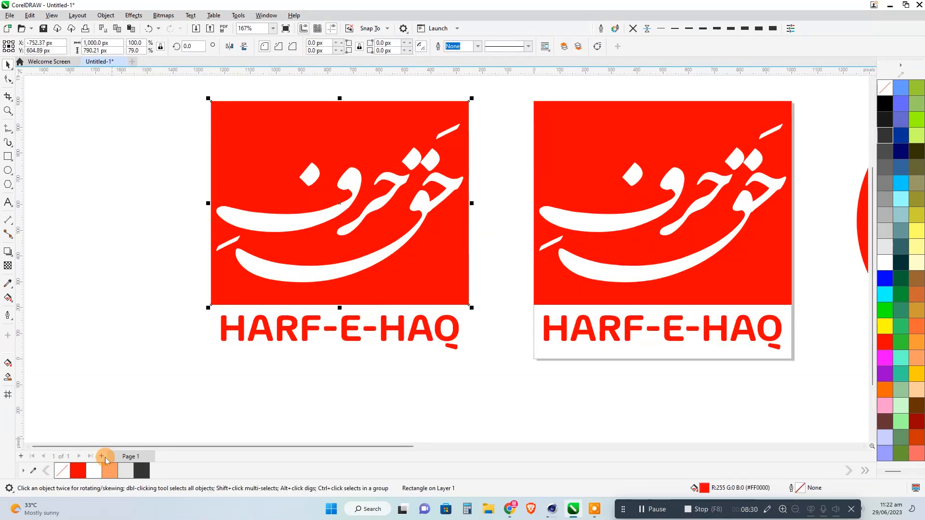
{"action": "left_click", "coordinate": [108, 471]}
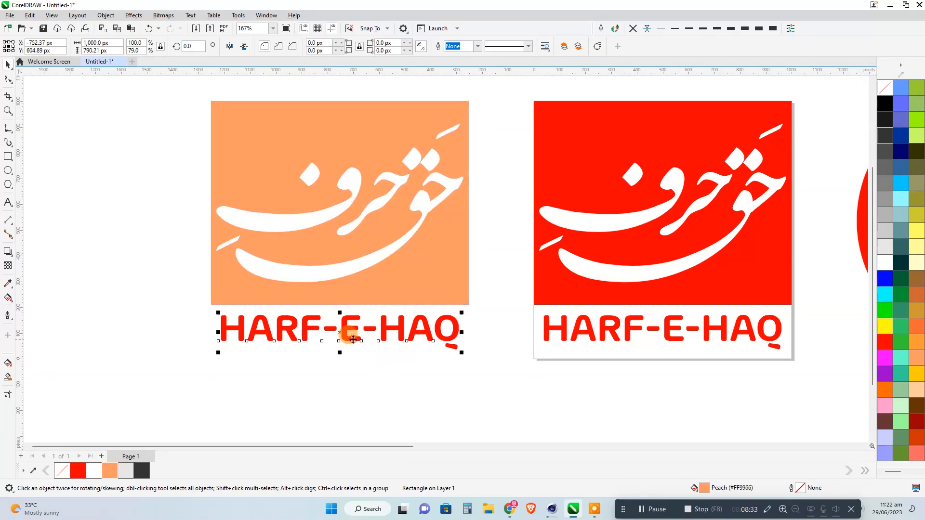
{"action": "left_click", "coordinate": [109, 471]}
{"action": "left_click", "coordinate": [238, 353]}
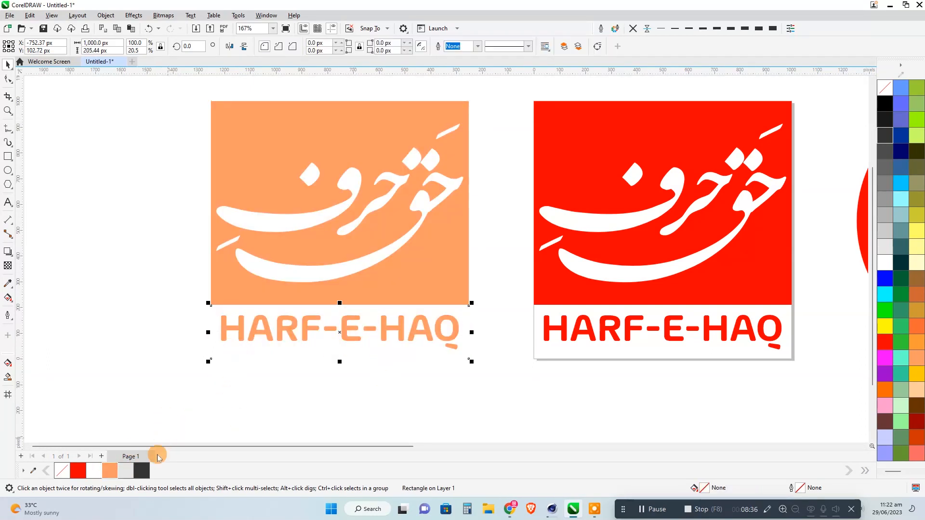
{"action": "left_click", "coordinate": [125, 471]}
{"action": "left_click", "coordinate": [526, 320]}
Duplicate the peach square logo to its left.
{"action": "scroll", "coordinate": [526, 320], "scroll_direction": "down", "scroll_amount": 2}
{"action": "left_click_drag", "start_coordinate": [511, 184], "coordinate": [341, 387]}
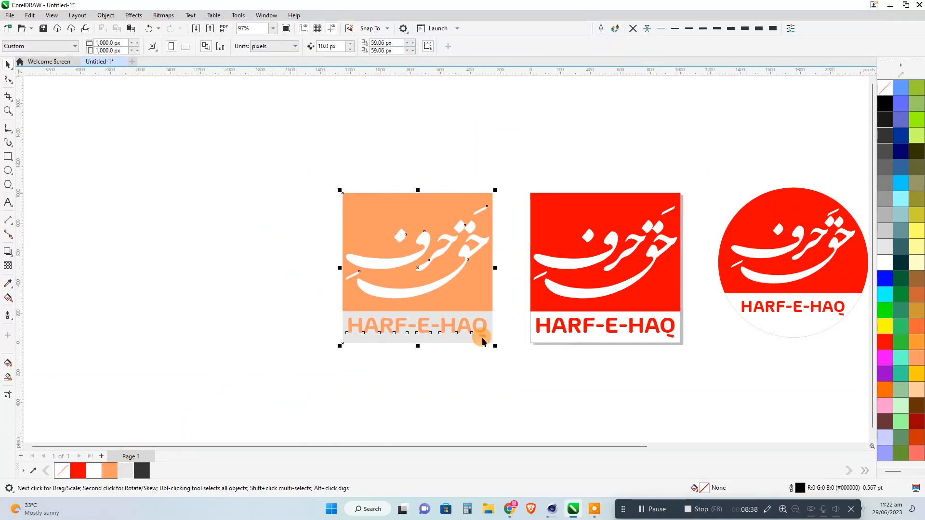
{"action": "left_click_drag", "start_coordinate": [491, 312], "coordinate": [308, 313]}
{"action": "left_click", "coordinate": [339, 359]}
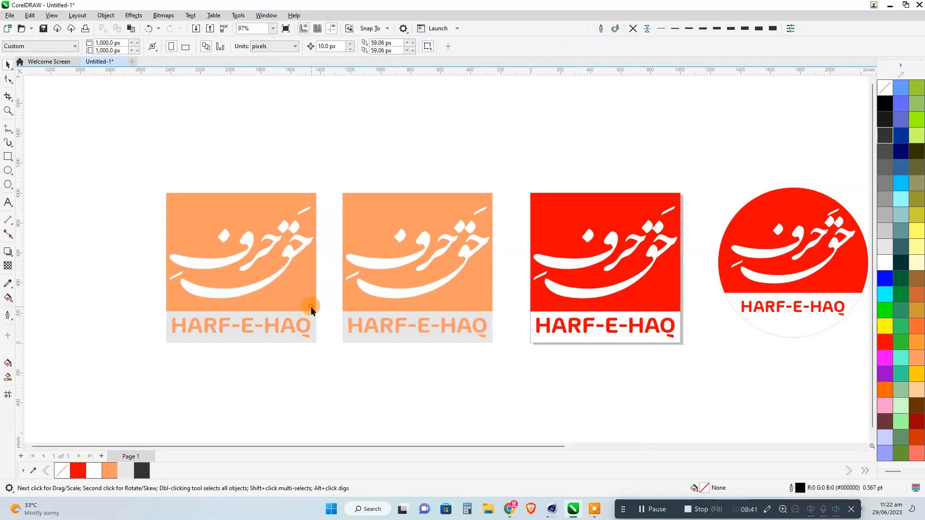
Fill the leftmost square logo's upper rectangle and HARF-E-HAQ text with dusty pink.
{"action": "left_click", "coordinate": [310, 305]}
{"action": "scroll", "coordinate": [915, 337], "scroll_direction": "down", "scroll_amount": 2}
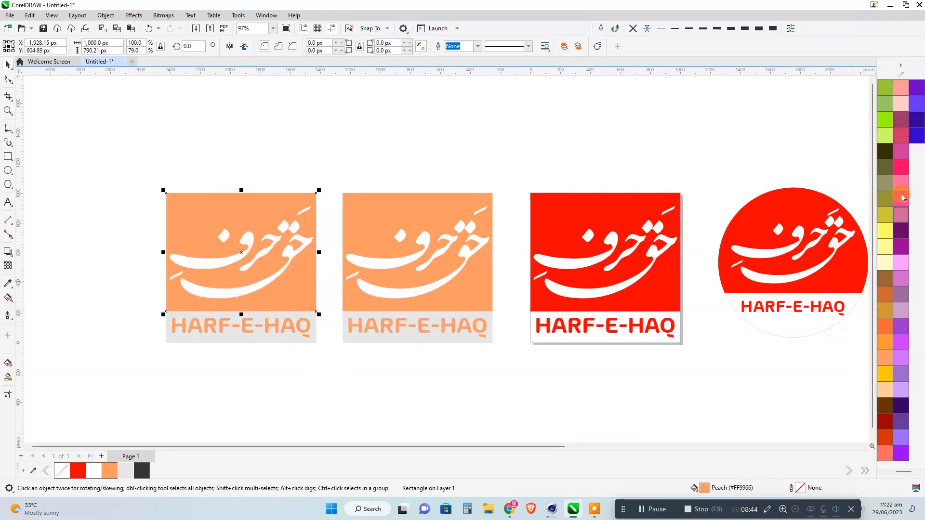
{"action": "left_click", "coordinate": [902, 222]}
{"action": "left_click", "coordinate": [297, 325]}
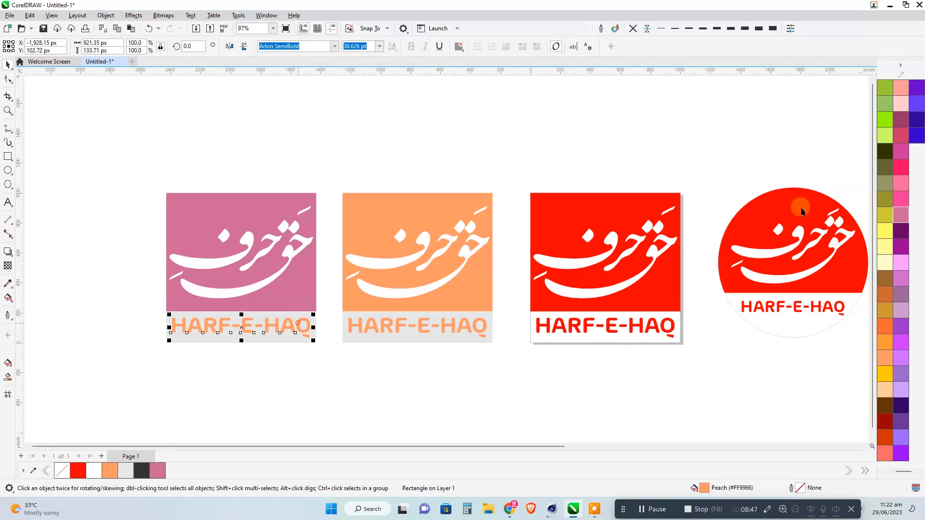
{"action": "left_click", "coordinate": [899, 218]}
Duplicate the dusty pink square logo to its left.
{"action": "left_click_drag", "start_coordinate": [332, 187], "coordinate": [139, 379]}
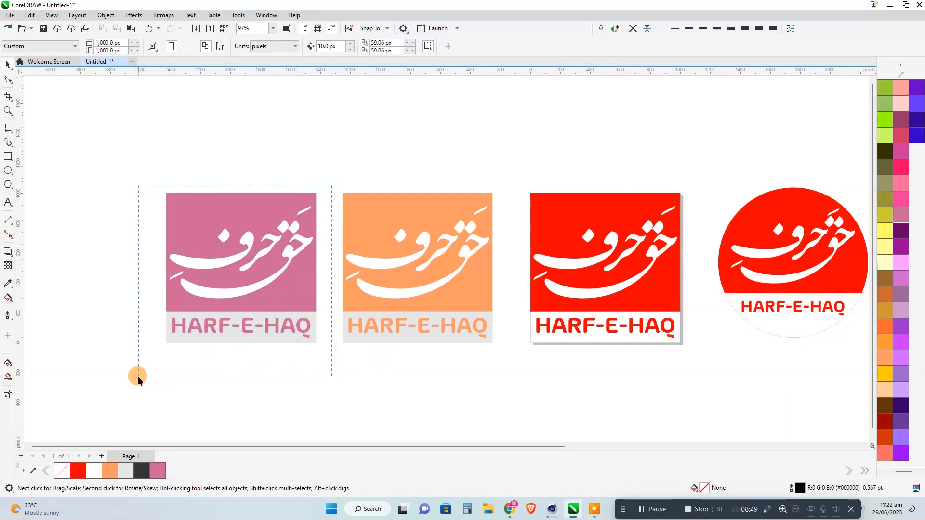
{"action": "left_click_drag", "start_coordinate": [173, 307], "coordinate": [114, 310]}
{"action": "right_click", "coordinate": [115, 309]}
{"action": "left_click_drag", "start_coordinate": [214, 331], "coordinate": [576, 326]}
{"action": "left_click", "coordinate": [577, 371]}
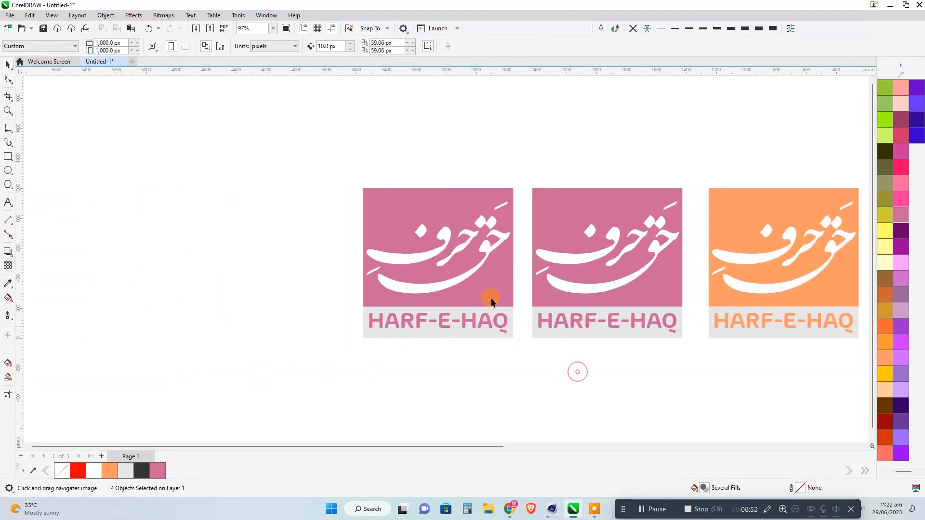
Fill the leftmost square logo's upper rectangle and HARF-E-HAQ text with olive (#999966).
{"action": "left_click", "coordinate": [491, 300]}
{"action": "left_click", "coordinate": [885, 183]}
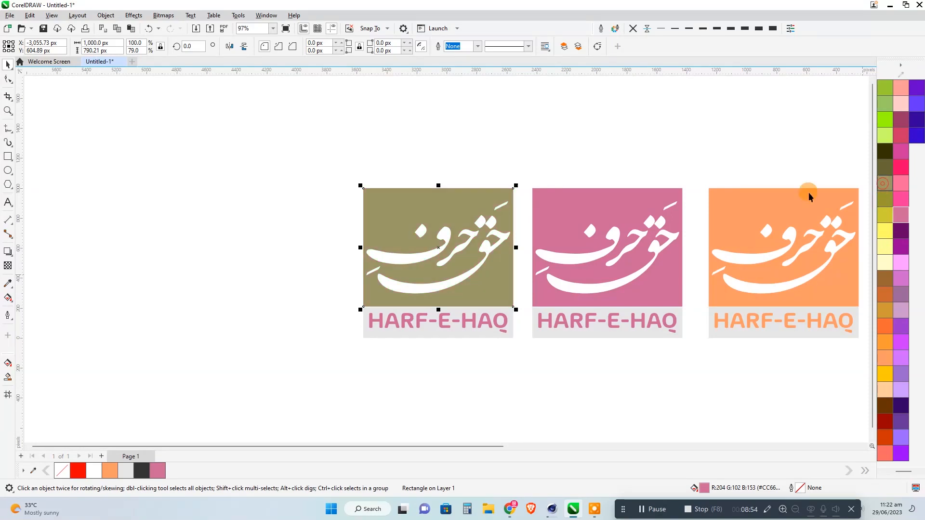
{"action": "left_click", "coordinate": [488, 321]}
{"action": "left_click", "coordinate": [885, 183]}
{"action": "left_click", "coordinate": [386, 365]}
Move the peach and dark grey circular logos closer to the red circular logo to even out the row.
{"action": "scroll", "coordinate": [214, 299], "scroll_direction": "down", "scroll_amount": 1}
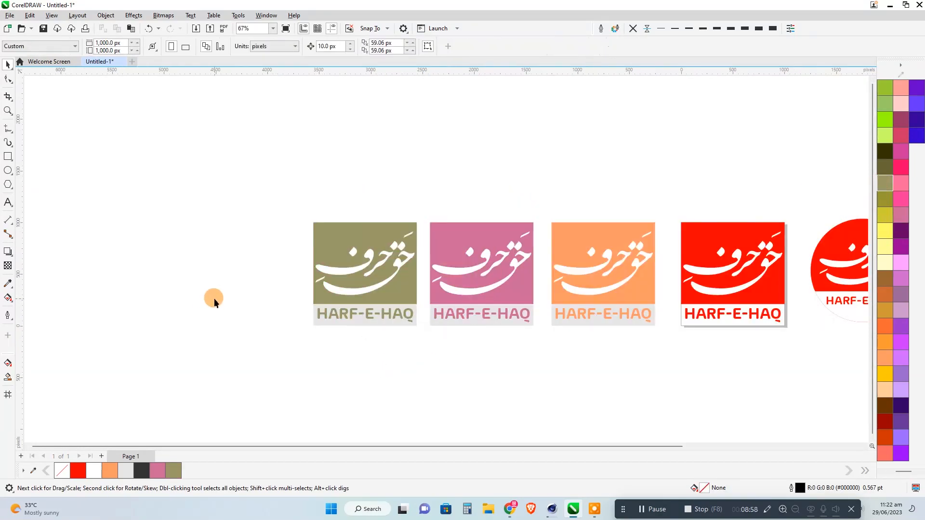
{"action": "scroll", "coordinate": [214, 298], "scroll_direction": "down", "scroll_amount": 1}
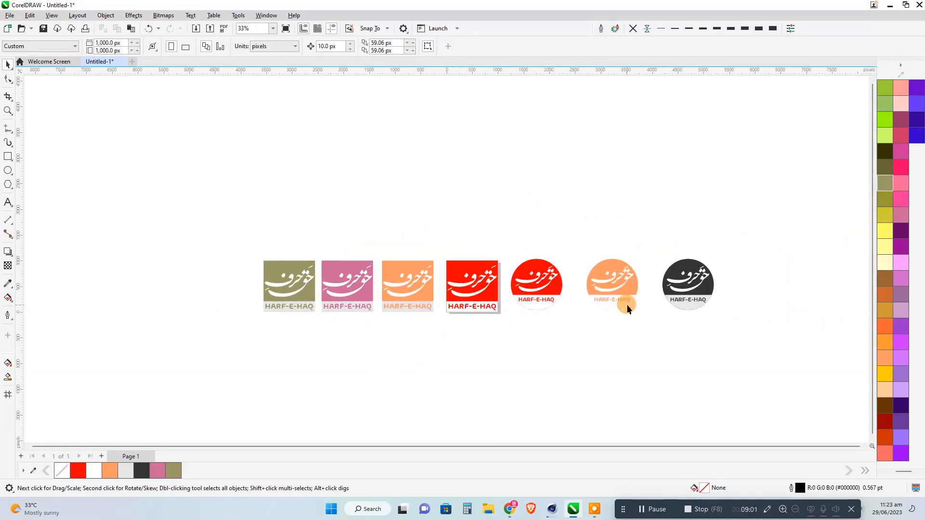
{"action": "left_click_drag", "start_coordinate": [733, 223], "coordinate": [675, 306]}
{"action": "left_click_drag", "start_coordinate": [629, 286], "coordinate": [607, 285]}
{"action": "left_click", "coordinate": [591, 334]}
Duplicate the red square logo below the page and fill the copy's lower rectangle with blue and its HARF-E-HAQ text with white.
{"action": "scroll", "coordinate": [533, 317], "scroll_direction": "up", "scroll_amount": 1}
{"action": "scroll", "coordinate": [533, 317], "scroll_direction": "up", "scroll_amount": 1}
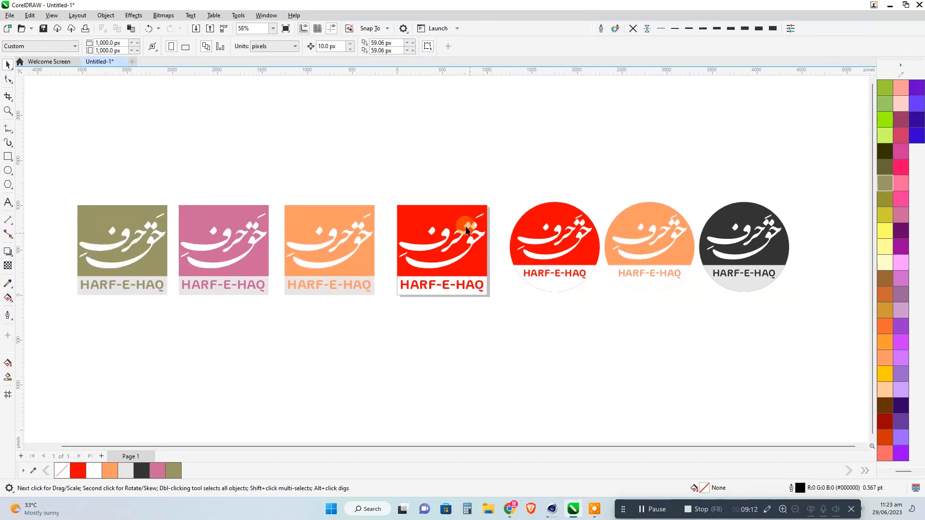
{"action": "left_click_drag", "start_coordinate": [450, 233], "coordinate": [450, 332]}
{"action": "scroll", "coordinate": [447, 389], "scroll_direction": "up", "scroll_amount": 2}
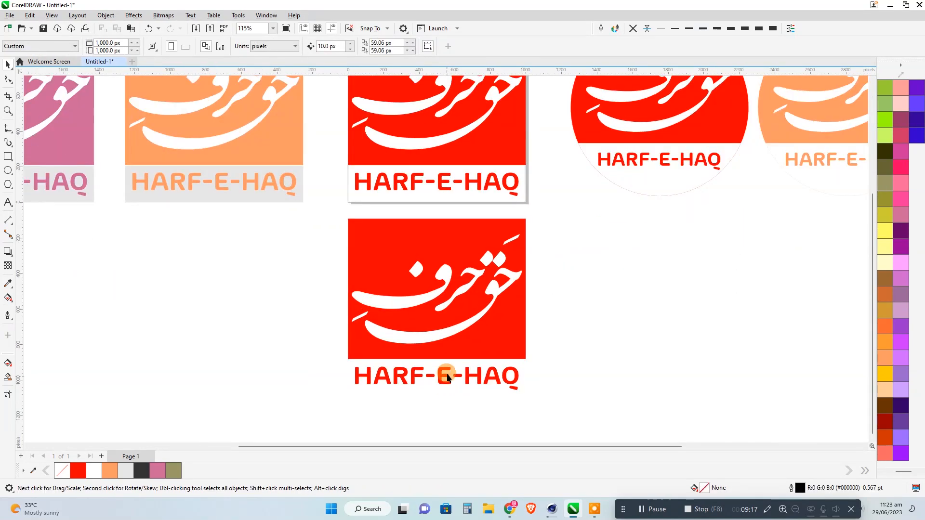
{"action": "left_click", "coordinate": [452, 365]}
{"action": "scroll", "coordinate": [898, 269], "scroll_direction": "up", "scroll_amount": 2}
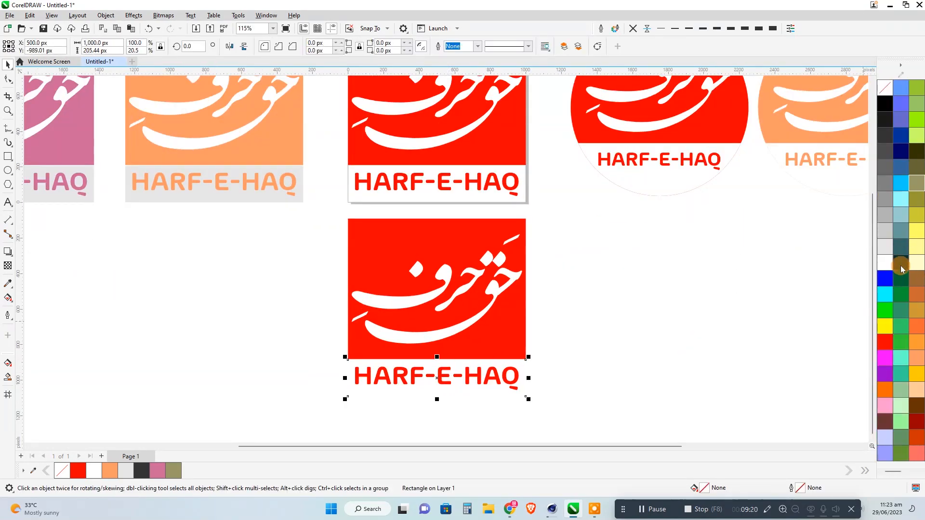
{"action": "left_click", "coordinate": [885, 278]}
{"action": "left_click", "coordinate": [468, 376]}
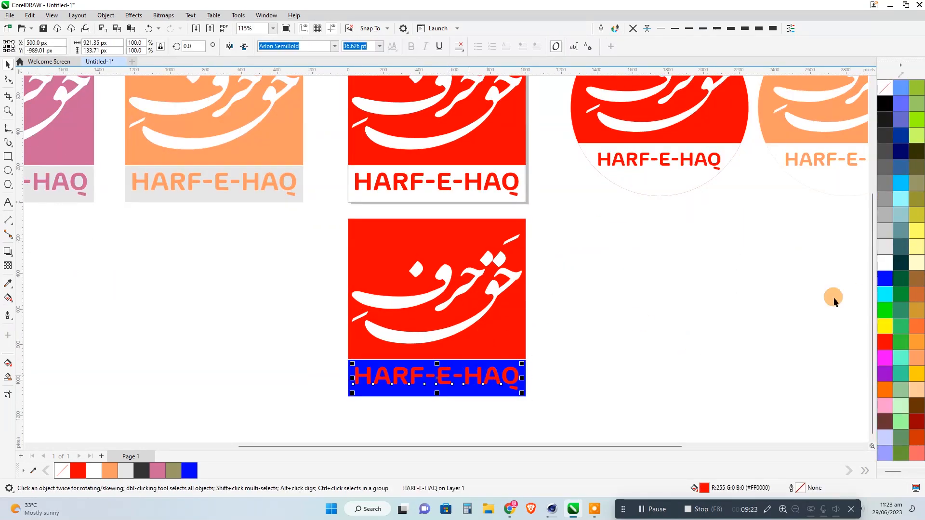
{"action": "left_click", "coordinate": [885, 262]}
{"action": "left_click", "coordinate": [610, 307]}
Duplicate the red square logo on the page directly above it.
{"action": "scroll", "coordinate": [512, 248], "scroll_direction": "down", "scroll_amount": 1}
{"action": "left_click_drag", "start_coordinate": [563, 222], "coordinate": [511, 327]}
{"action": "left_click_drag", "start_coordinate": [371, 191], "coordinate": [370, 191]}
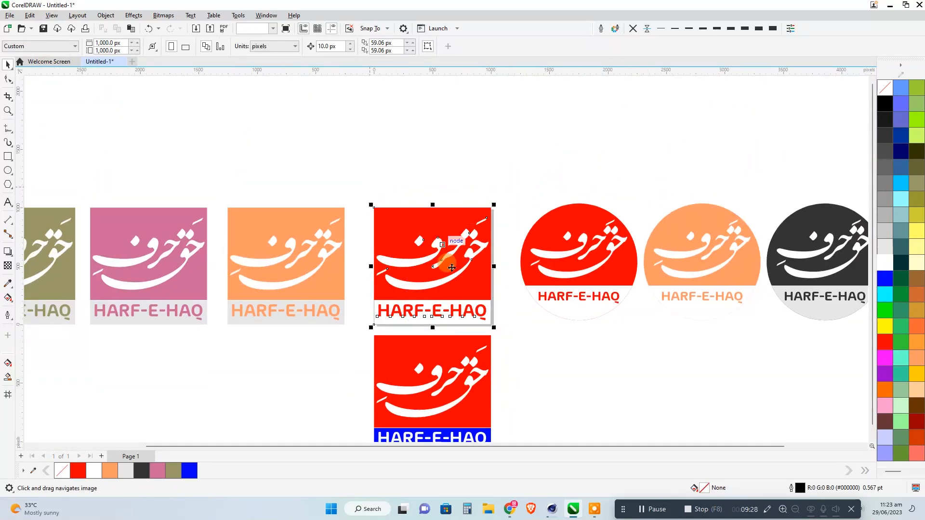
{"action": "left_click_drag", "start_coordinate": [453, 306], "coordinate": [459, 178]}
{"action": "right_click", "coordinate": [459, 179]}
{"action": "left_click_drag", "start_coordinate": [527, 193], "coordinate": [528, 318]}
Fill the upper copy's lower rectangle with dark grey, its HARF-E-HAQ text with white and its upper rectangle with blue.
{"action": "scroll", "coordinate": [459, 218], "scroll_direction": "up", "scroll_amount": 1}
{"action": "scroll", "coordinate": [459, 218], "scroll_direction": "up", "scroll_amount": 2}
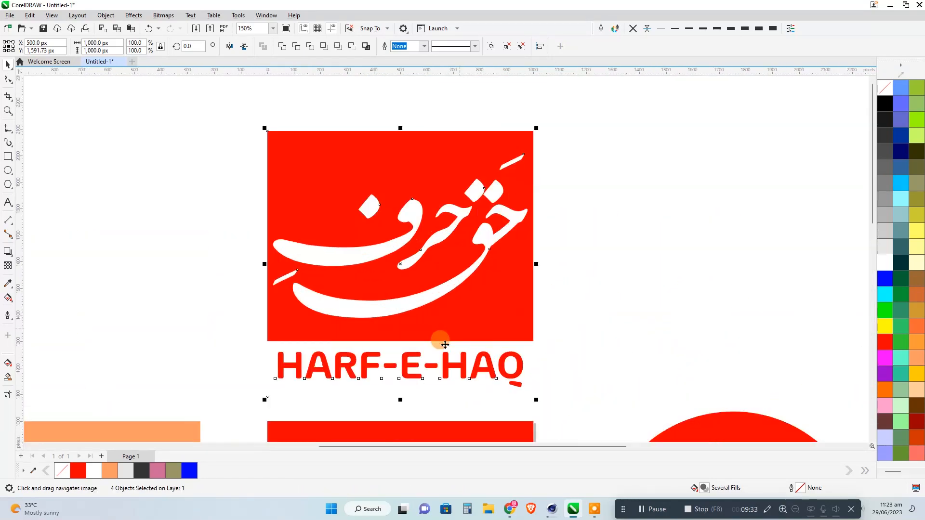
{"action": "left_click", "coordinate": [565, 350]}
{"action": "left_click", "coordinate": [514, 351]}
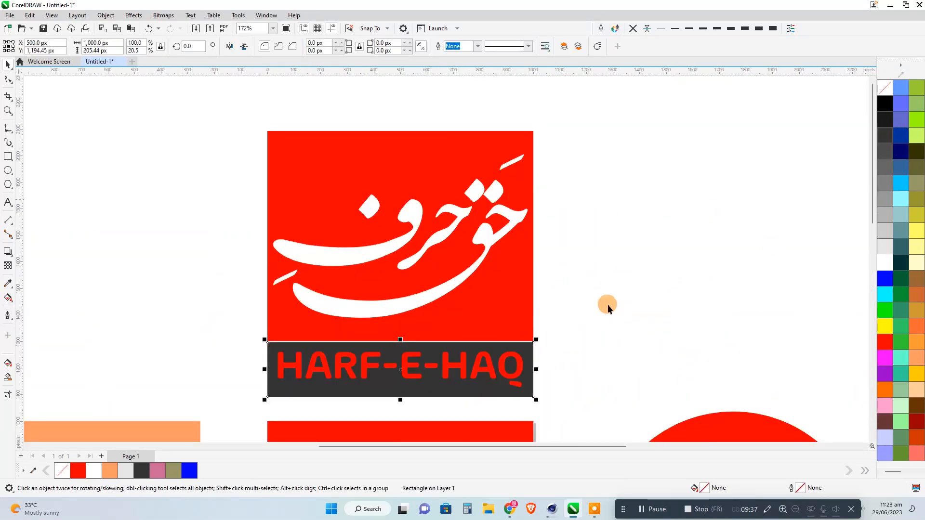
{"action": "left_click", "coordinate": [607, 304]}
{"action": "left_click", "coordinate": [520, 359]}
{"action": "left_click", "coordinate": [881, 264]}
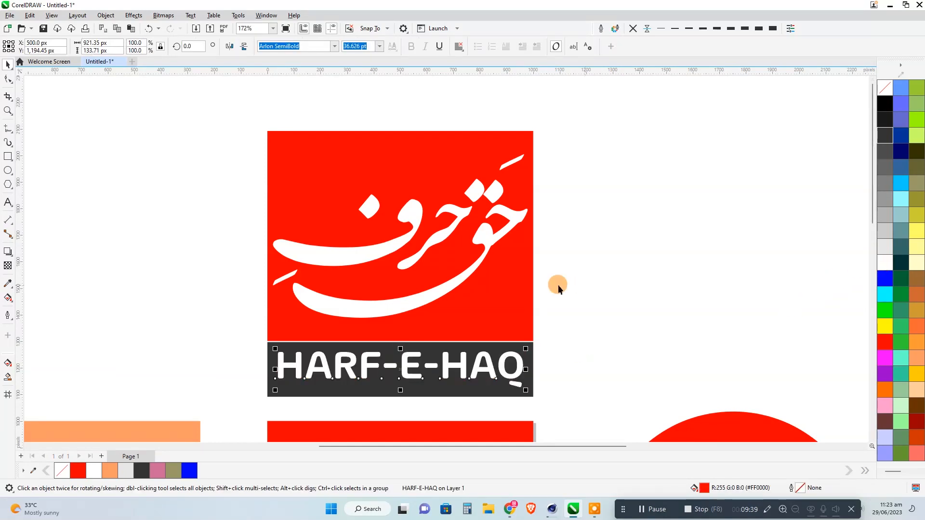
{"action": "left_click", "coordinate": [514, 281]}
{"action": "left_click", "coordinate": [884, 279]}
Duplicate the olive, dusty pink and peach square logos as a row directly above the originals.
{"action": "scroll", "coordinate": [474, 188], "scroll_direction": "down", "scroll_amount": 3}
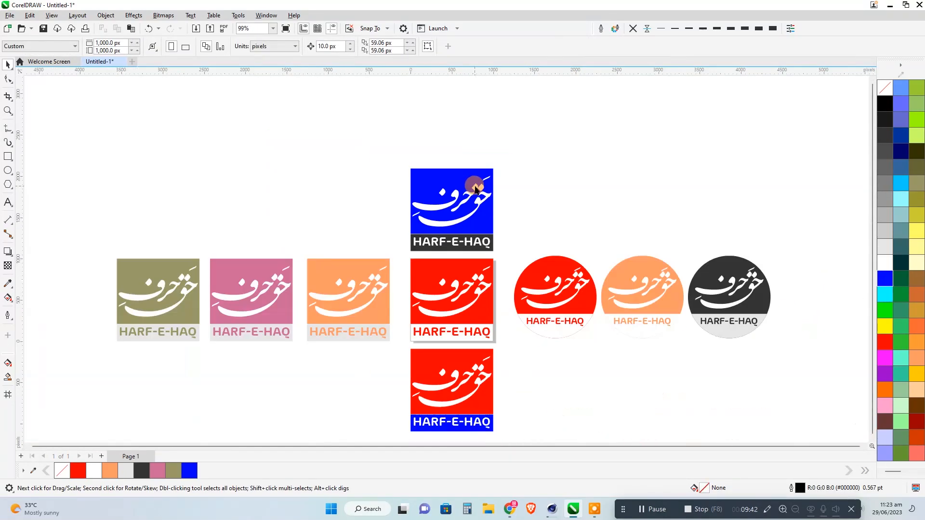
{"action": "scroll", "coordinate": [501, 262], "scroll_direction": "down", "scroll_amount": 2}
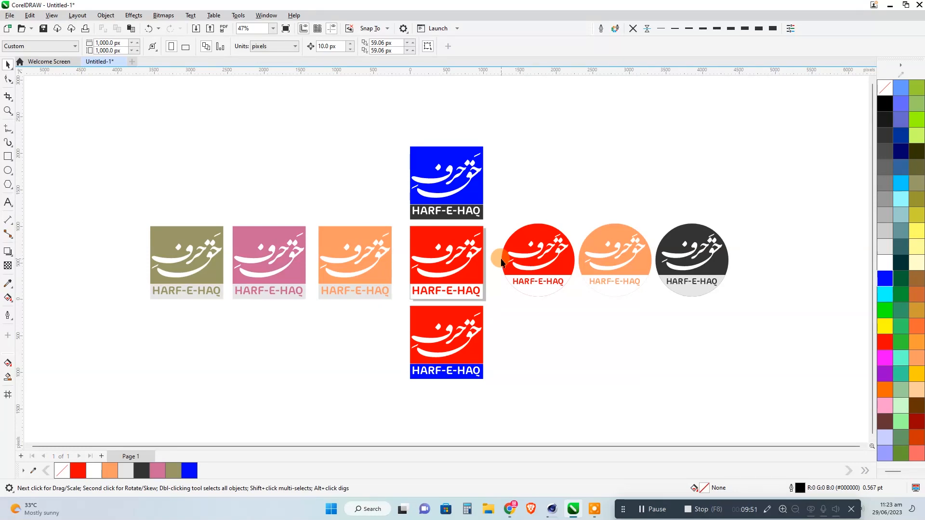
{"action": "left_click_drag", "start_coordinate": [396, 216], "coordinate": [153, 328]}
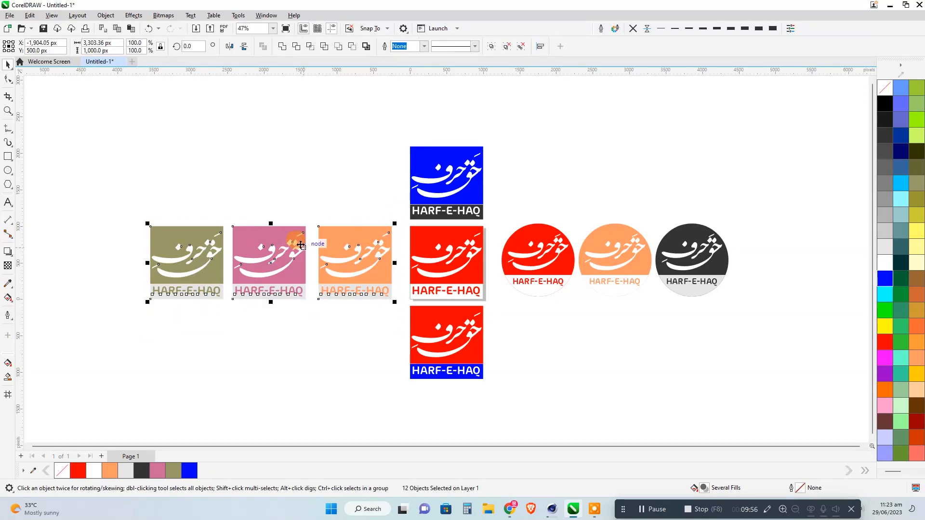
{"action": "left_click_drag", "start_coordinate": [301, 245], "coordinate": [342, 163]}
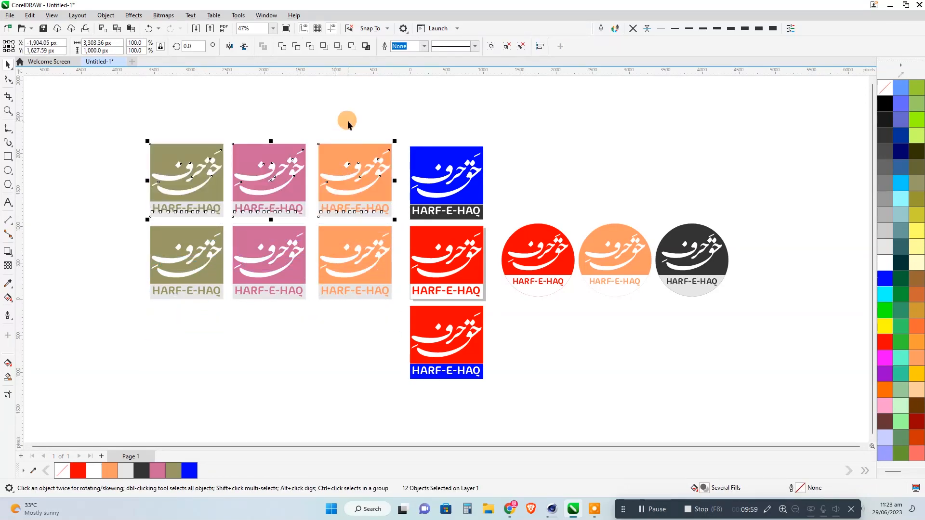
{"action": "left_click", "coordinate": [348, 124]}
Fill both rectangles of the top-row peach logo with light pink (RGB 255, 153, 204) and its HARF-E-HAQ text with white.
{"action": "scroll", "coordinate": [358, 170], "scroll_direction": "up", "scroll_amount": 6}
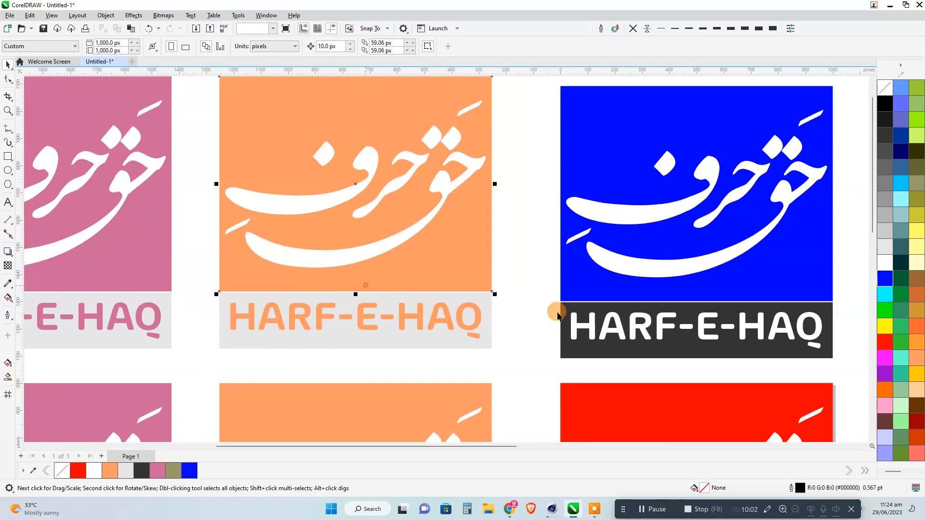
{"action": "left_click", "coordinate": [884, 405]}
{"action": "left_click", "coordinate": [430, 326]}
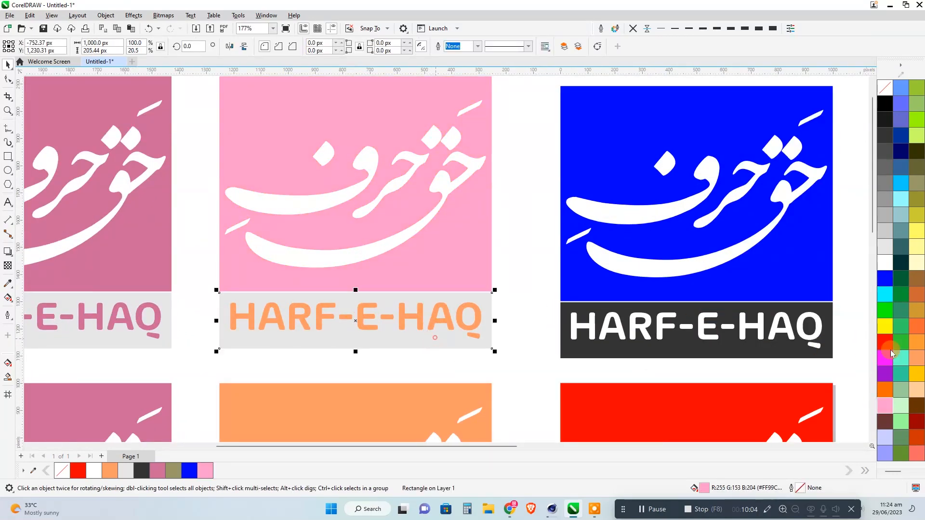
{"action": "left_click", "coordinate": [885, 404]}
{"action": "left_click", "coordinate": [465, 330]}
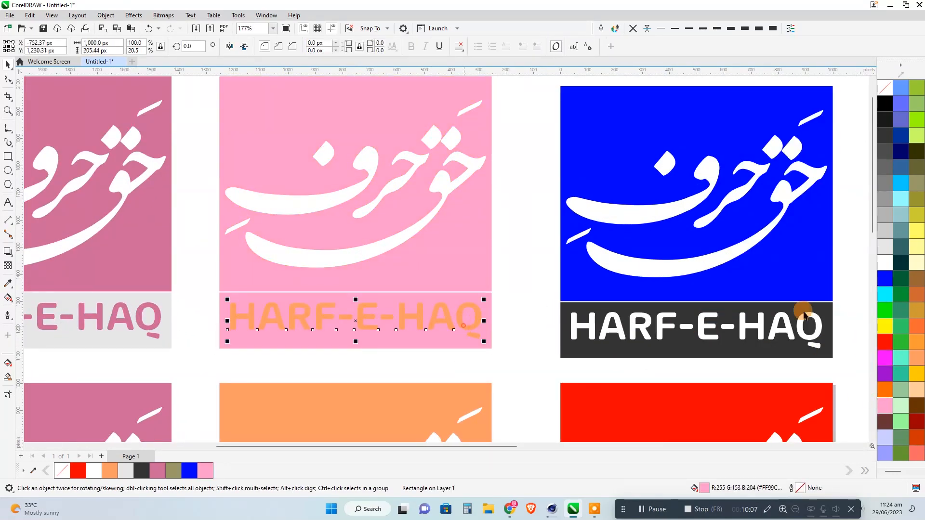
{"action": "left_click", "coordinate": [884, 263]}
Fill both rectangles of the top-row dusty pink logo with magenta (#FF00FF) and its HARF-E-HAQ text with white.
{"action": "left_click", "coordinate": [138, 321]}
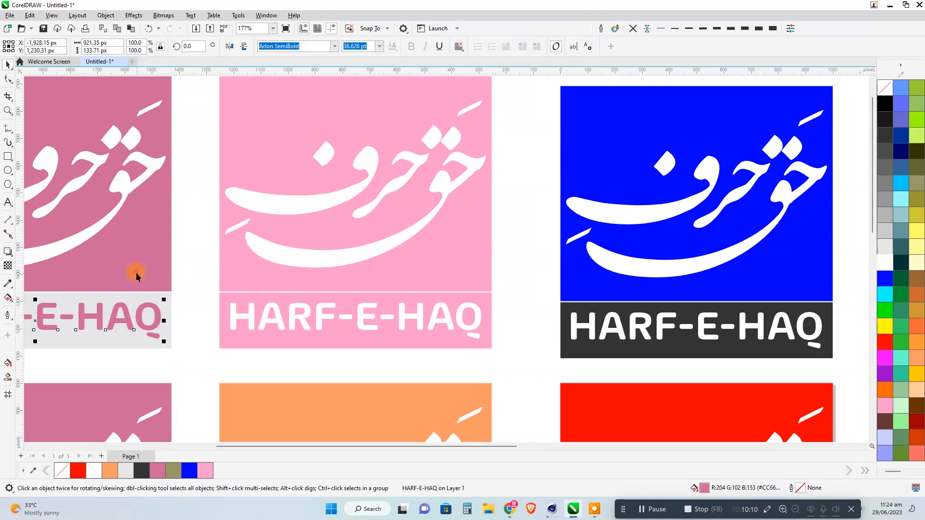
{"action": "left_click", "coordinate": [141, 275], "text": "shift"}
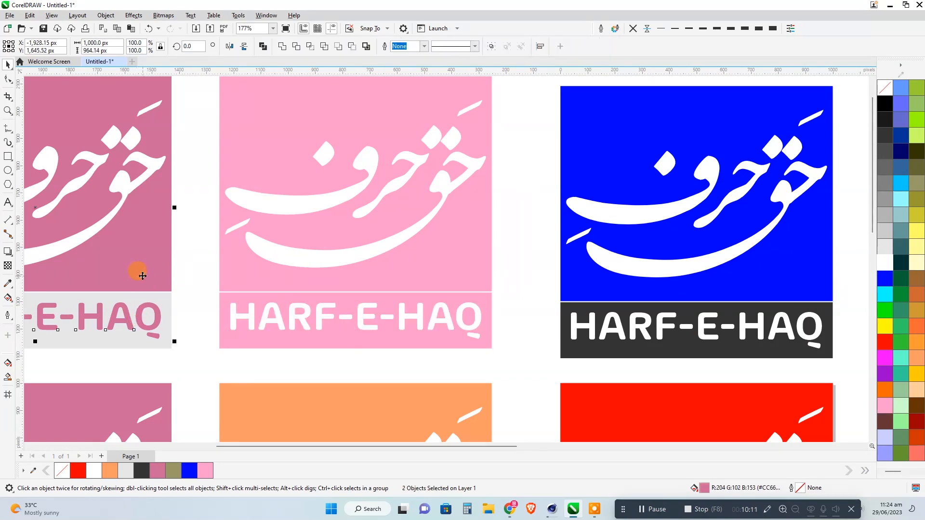
{"action": "left_click", "coordinate": [890, 358]}
{"action": "left_click_drag", "start_coordinate": [299, 267], "coordinate": [768, 292]}
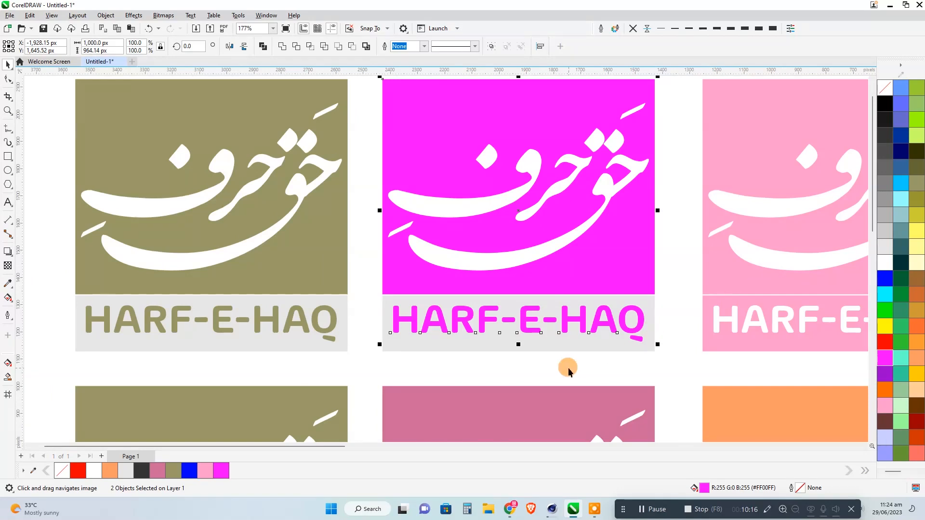
{"action": "left_click", "coordinate": [519, 362]}
{"action": "left_click", "coordinate": [528, 330]}
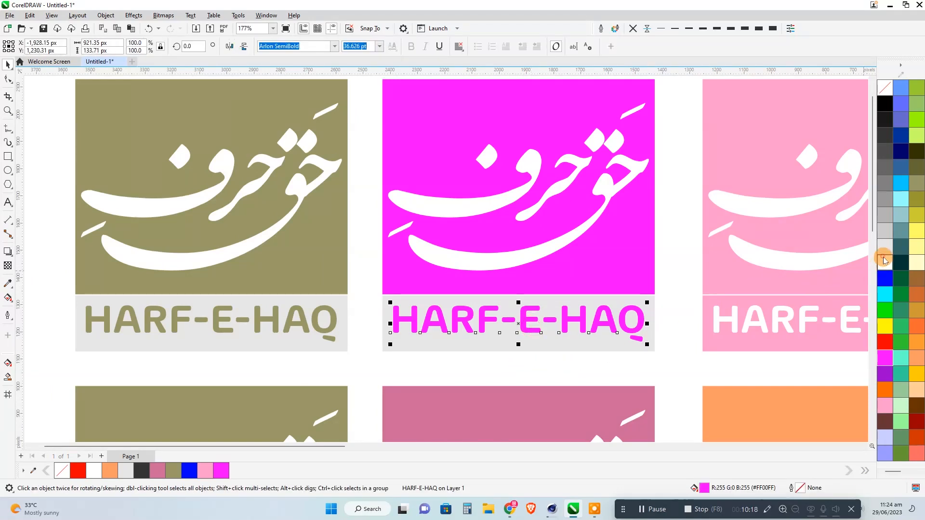
{"action": "left_click", "coordinate": [885, 262]}
{"action": "left_click", "coordinate": [570, 349]}
{"action": "left_click", "coordinate": [221, 470]}
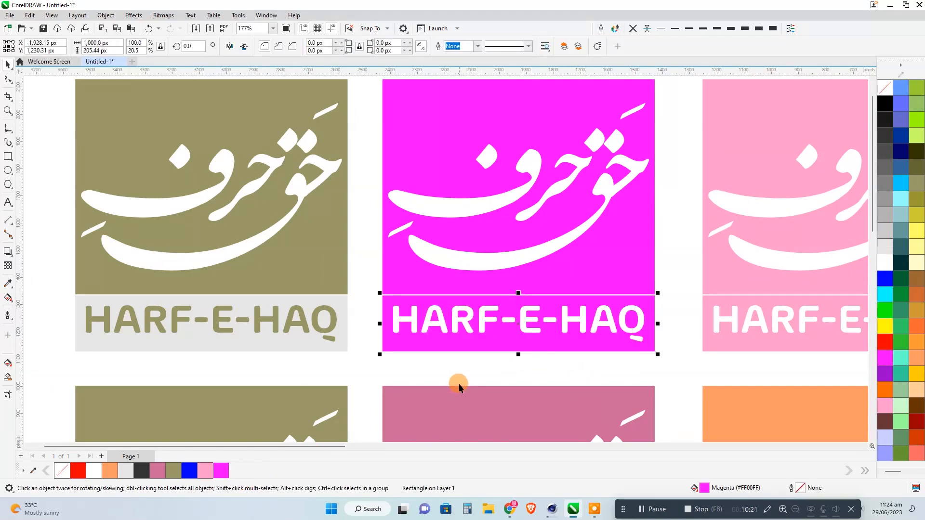
{"action": "left_click", "coordinate": [437, 395]}
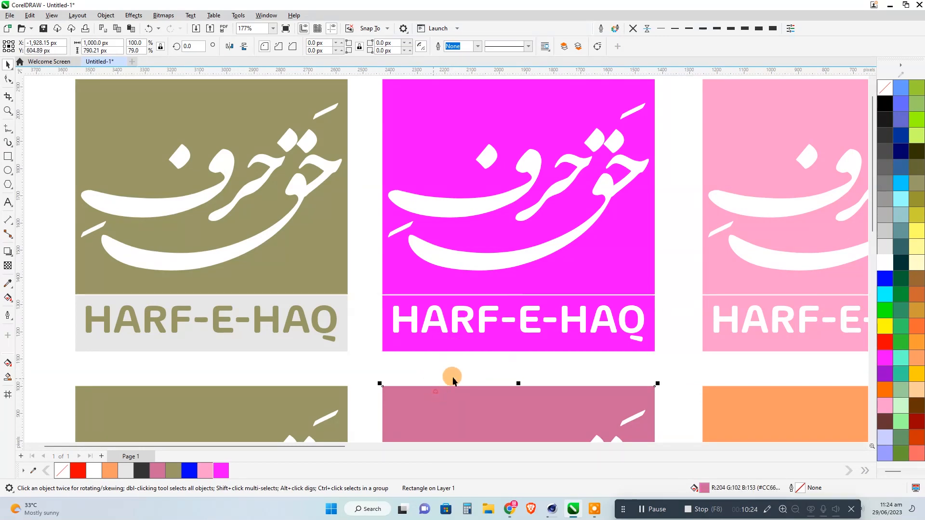
Fill both rectangles of the top-row olive logo with brown and its HARF-E-HAQ text with white.
{"action": "scroll", "coordinate": [429, 378], "scroll_direction": "down", "scroll_amount": 2}
{"action": "left_click", "coordinate": [145, 357]}
{"action": "left_click_drag", "start_coordinate": [301, 340], "coordinate": [293, 297]}
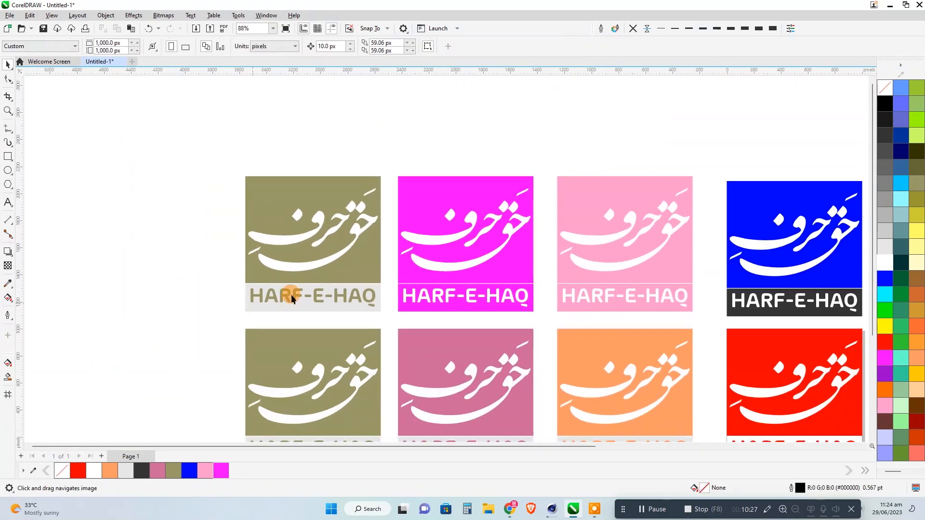
{"action": "left_click", "coordinate": [346, 270]}
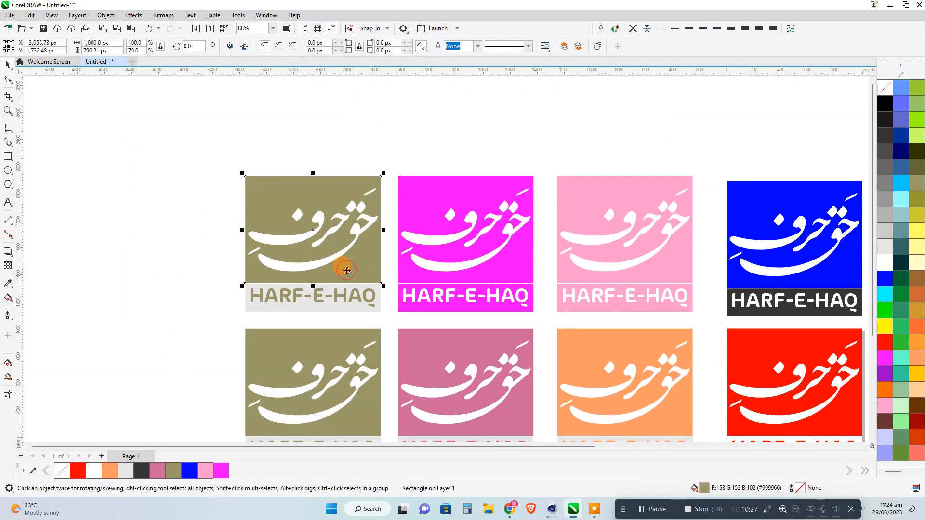
{"action": "left_click", "coordinate": [377, 300], "text": "shift"}
{"action": "left_click", "coordinate": [919, 284]}
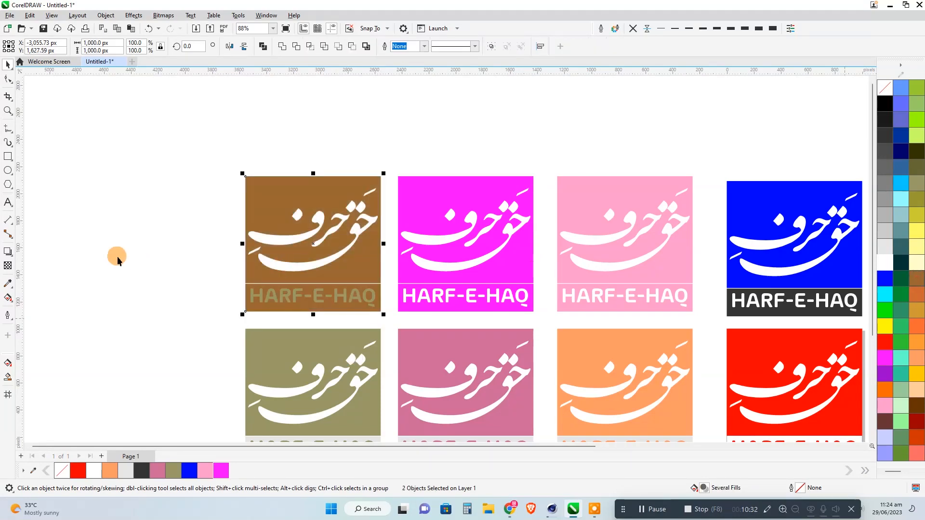
{"action": "left_click", "coordinate": [281, 299]}
{"action": "left_click", "coordinate": [129, 212]}
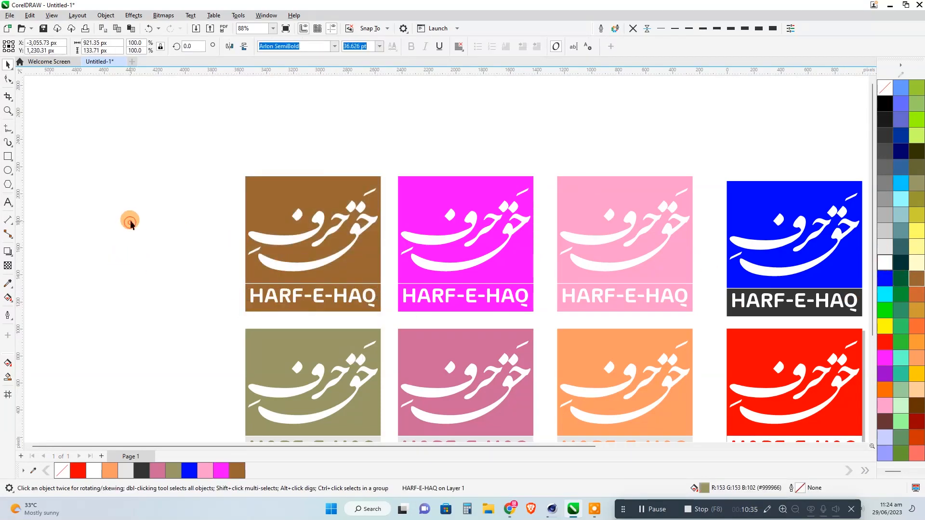
Duplicate the middle row's olive, dusty pink and peach square logos below the originals, beside the red and blue logo.
{"action": "scroll", "coordinate": [129, 209], "scroll_direction": "down", "scroll_amount": 2}
{"action": "left_click", "coordinate": [206, 268]}
{"action": "left_click_drag", "start_coordinate": [326, 321], "coordinate": [503, 393]}
{"action": "left_click_drag", "start_coordinate": [483, 299], "coordinate": [483, 407]}
{"action": "right_click", "coordinate": [483, 407]}
{"action": "left_click_drag", "start_coordinate": [512, 365], "coordinate": [508, 237]}
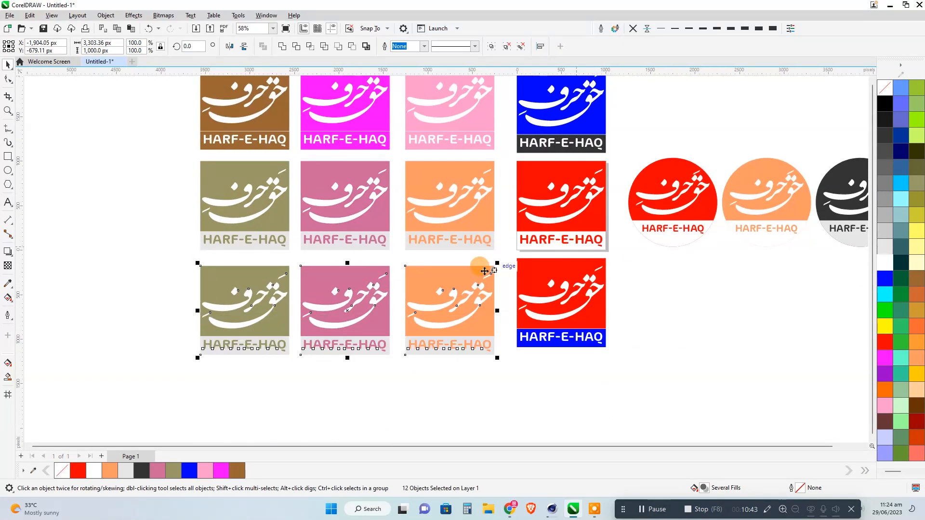
{"action": "left_click_drag", "start_coordinate": [487, 271], "coordinate": [482, 266]}
{"action": "left_click", "coordinate": [693, 286]}
Fill the bottom-row peach logo's lower rectangle with pale green (RGB 153, 204, 153) and its HARF-E-HAQ text with white.
{"action": "scroll", "coordinate": [500, 336], "scroll_direction": "up", "scroll_amount": 3}
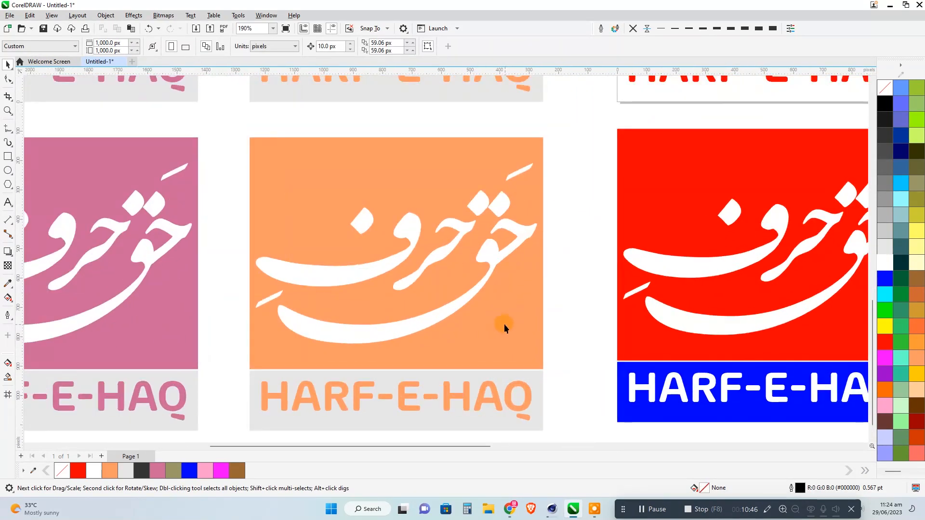
{"action": "left_click", "coordinate": [503, 324]}
{"action": "left_click", "coordinate": [538, 416]}
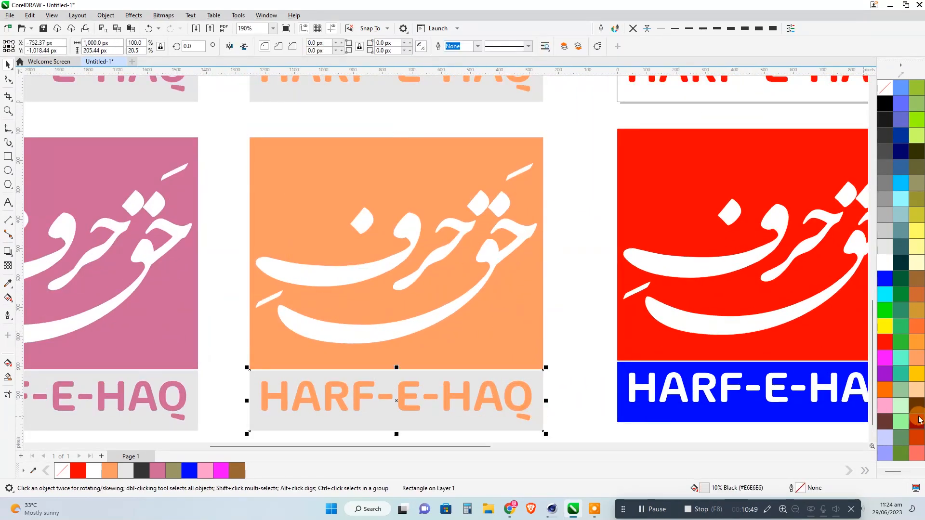
{"action": "left_click", "coordinate": [895, 391]}
{"action": "scroll", "coordinate": [573, 385], "scroll_direction": "left", "scroll_amount": 3}
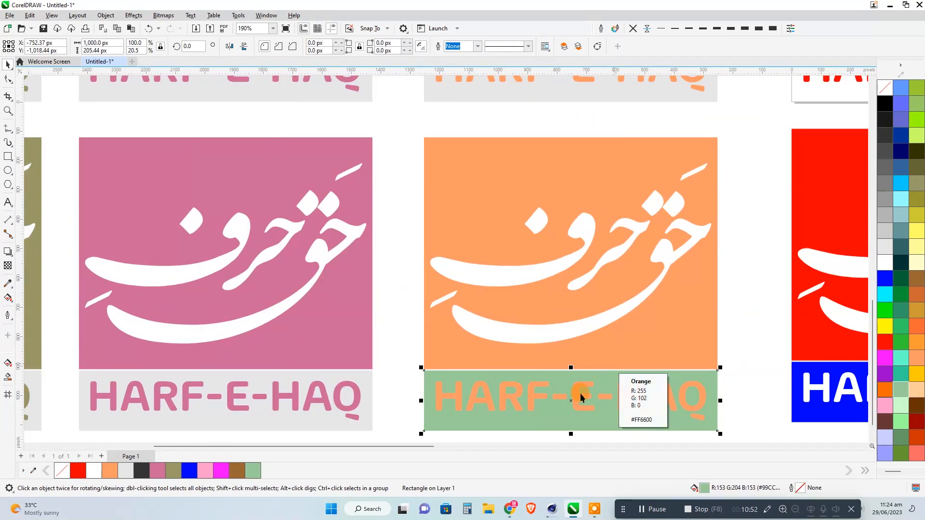
{"action": "left_click", "coordinate": [573, 390]}
{"action": "left_click", "coordinate": [886, 268]}
{"action": "scroll", "coordinate": [616, 307], "scroll_direction": "down", "scroll_amount": 2}
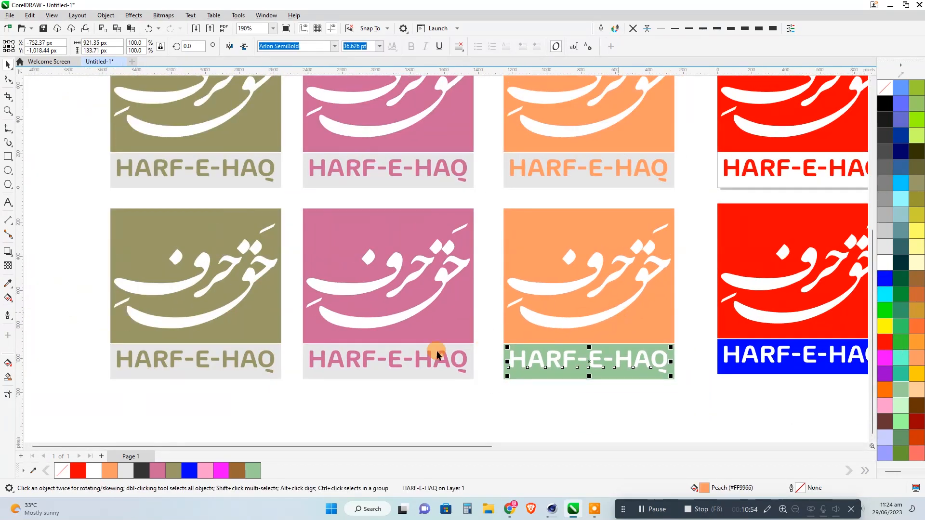
Fill the HARF-E-HAQ text of the bottom row's olive and dusty pink square logos with white.
{"action": "left_click_drag", "start_coordinate": [489, 377], "coordinate": [489, 376]}
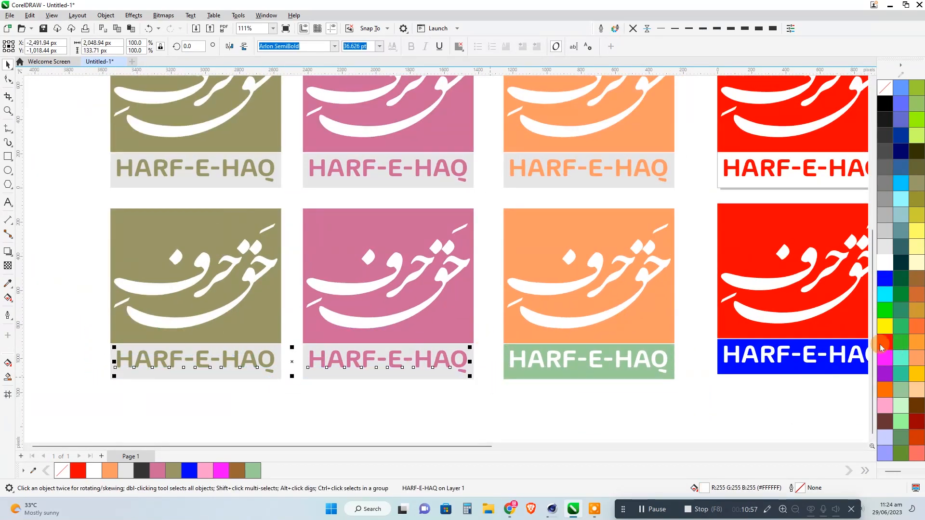
{"action": "left_click", "coordinate": [885, 265]}
{"action": "left_click", "coordinate": [478, 396]}
Fill the lower rectangle of the bottom-row dusty pink logo with olive (#999966) after trying pale yellow (#FFFF99).
{"action": "left_click", "coordinate": [472, 374]}
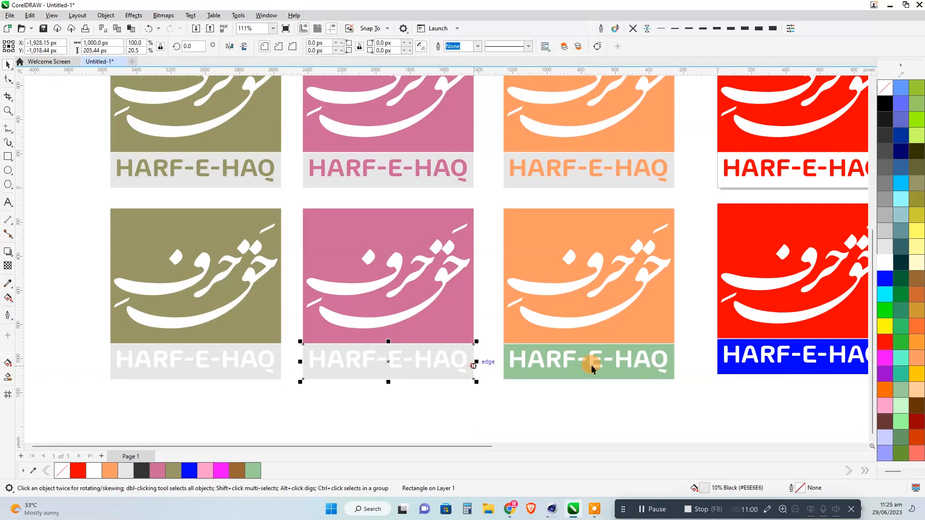
{"action": "left_click", "coordinate": [915, 250]}
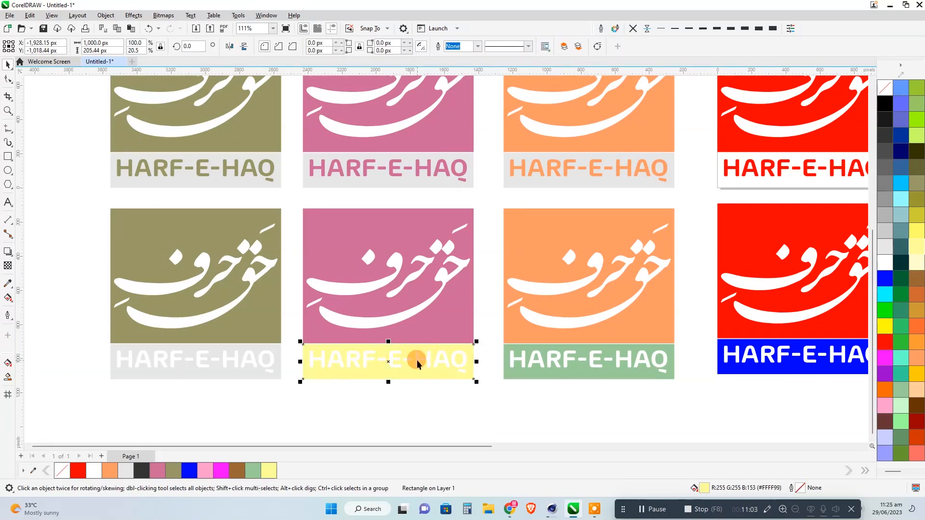
{"action": "left_click", "coordinate": [417, 364]}
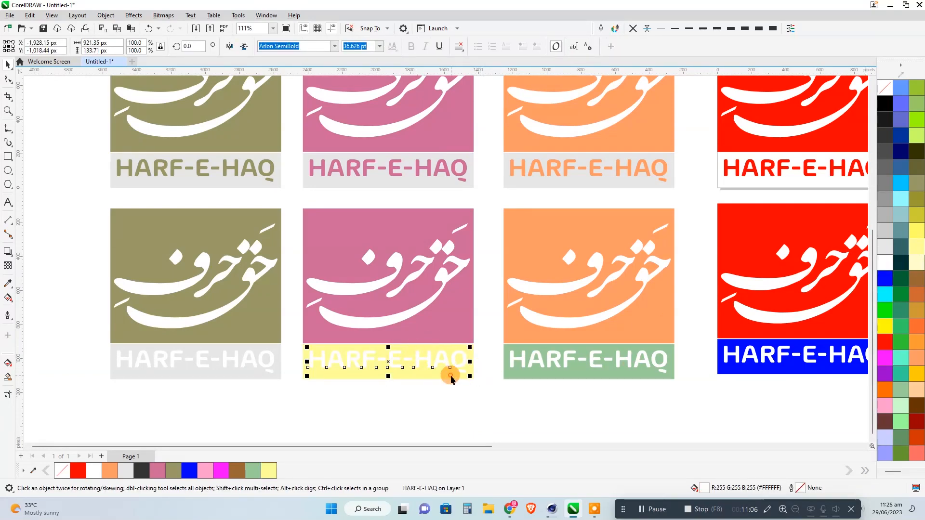
{"action": "left_click", "coordinate": [452, 380]}
{"action": "left_click", "coordinate": [916, 184]}
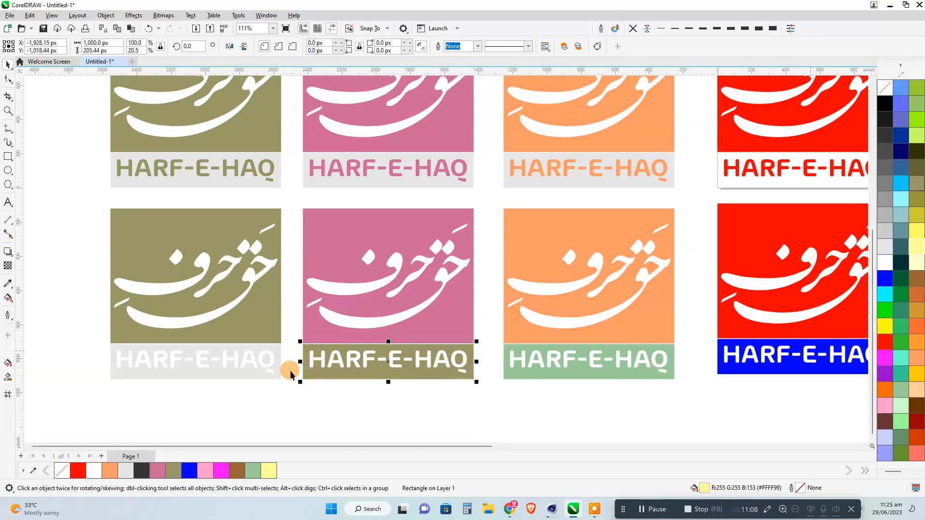
Fill the bottom-row olive logo's lower rectangle with salmon and its upper rectangle with dark red.
{"action": "left_click", "coordinate": [279, 368]}
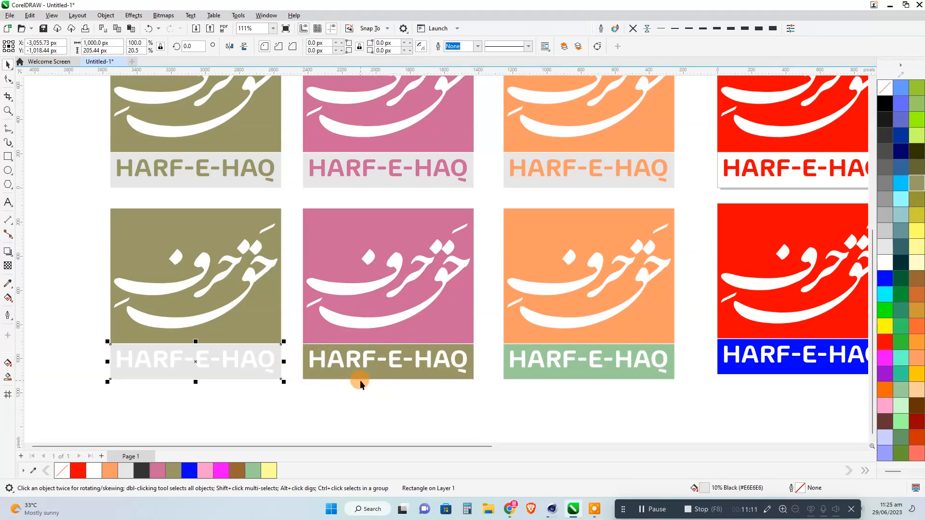
{"action": "left_click", "coordinate": [917, 453]}
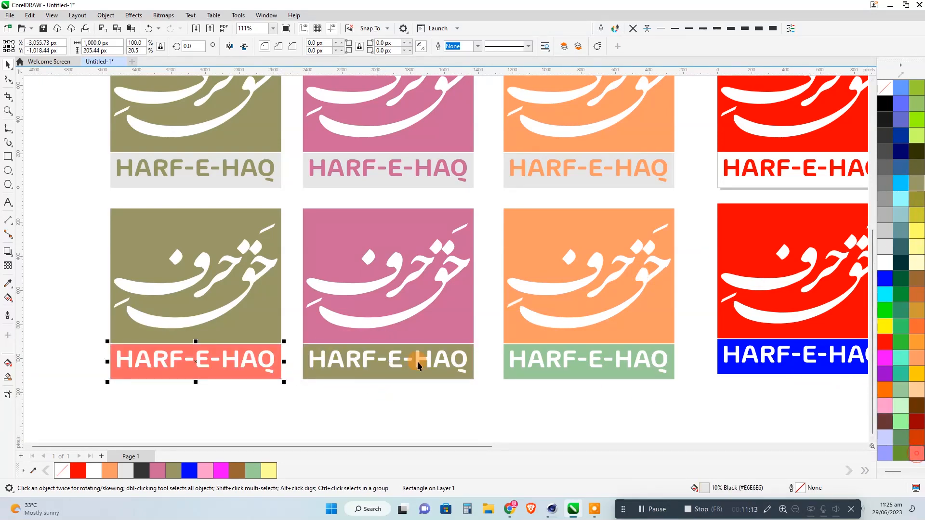
{"action": "left_click", "coordinate": [253, 312]}
{"action": "left_click", "coordinate": [919, 420]}
{"action": "left_click", "coordinate": [272, 396]}
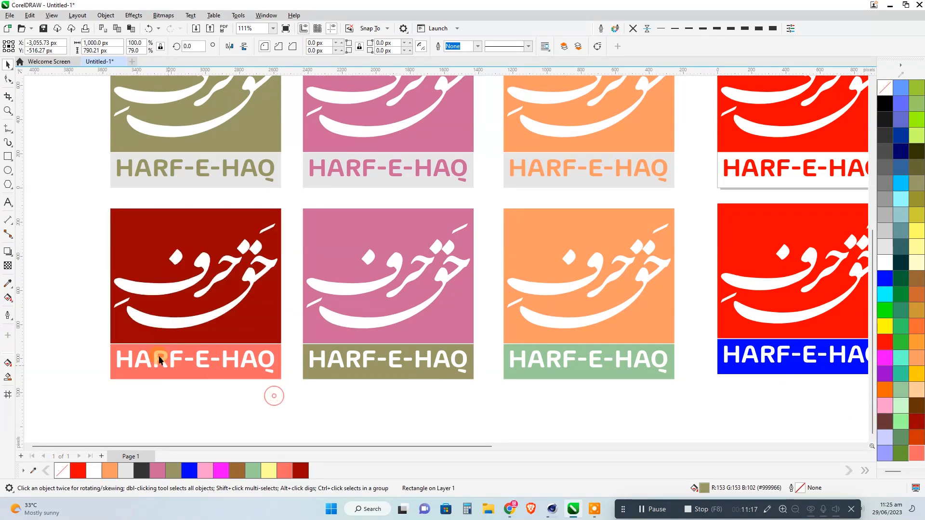
Fill the bottom-row peach logo's upper rectangle with golden ochre and its lower rectangle with muted green (#669966).
{"action": "scroll", "coordinate": [123, 326], "scroll_direction": "down", "scroll_amount": 1}
{"action": "left_click_drag", "start_coordinate": [316, 370], "coordinate": [281, 403]}
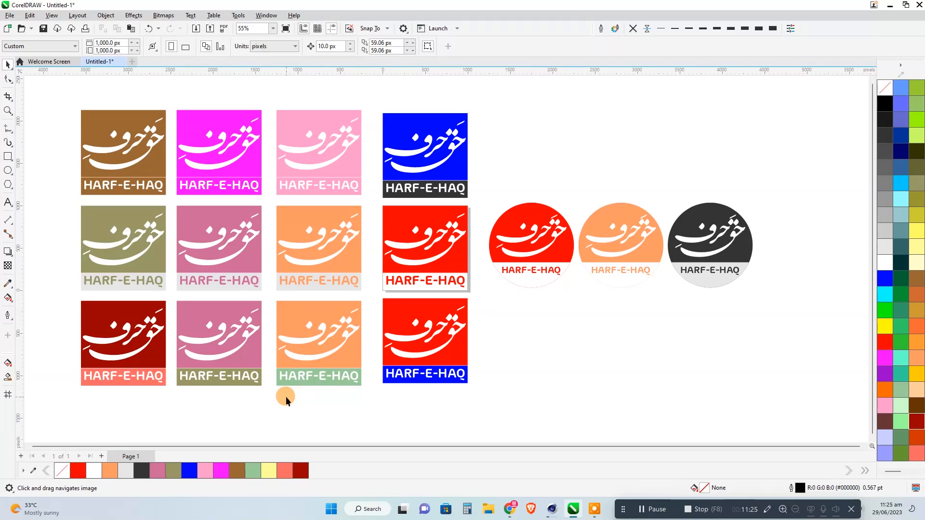
{"action": "left_click", "coordinate": [336, 364]}
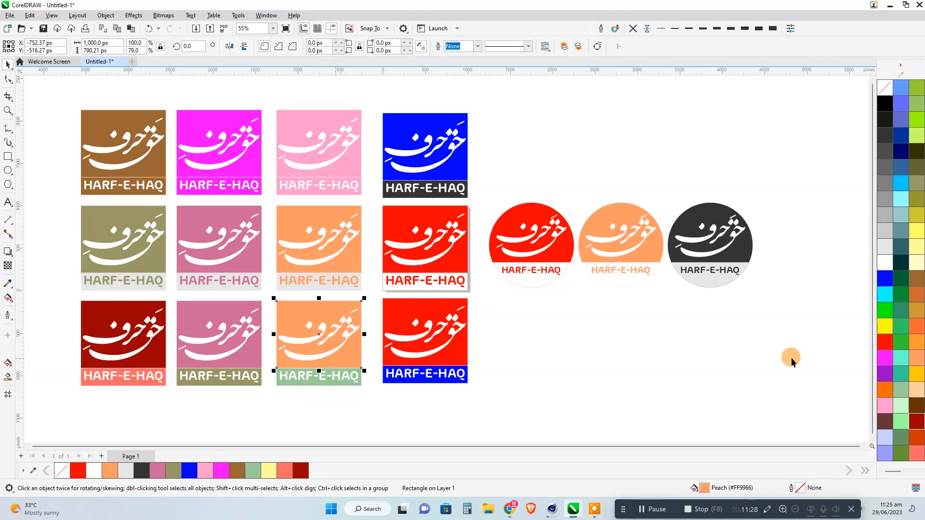
{"action": "left_click", "coordinate": [920, 315]}
{"action": "left_click", "coordinate": [322, 383]}
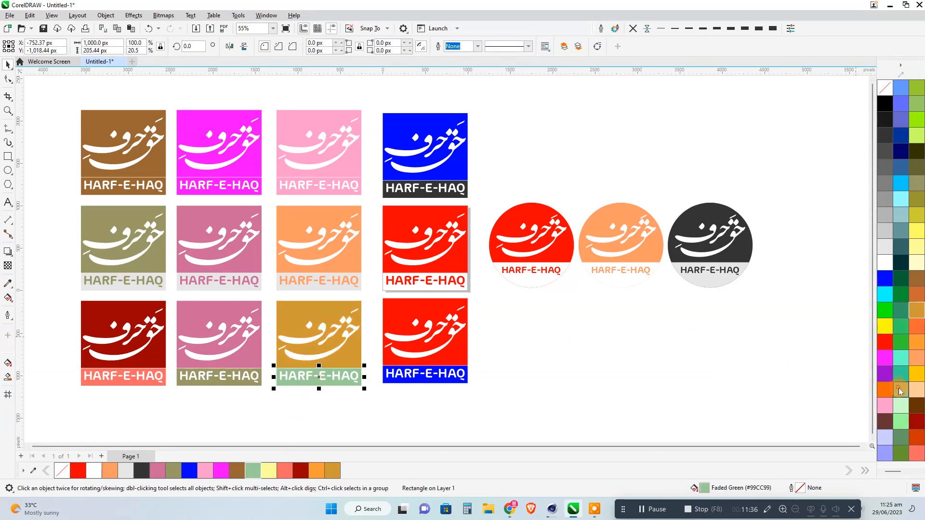
{"action": "left_click", "coordinate": [901, 437]}
{"action": "left_click", "coordinate": [657, 385]}
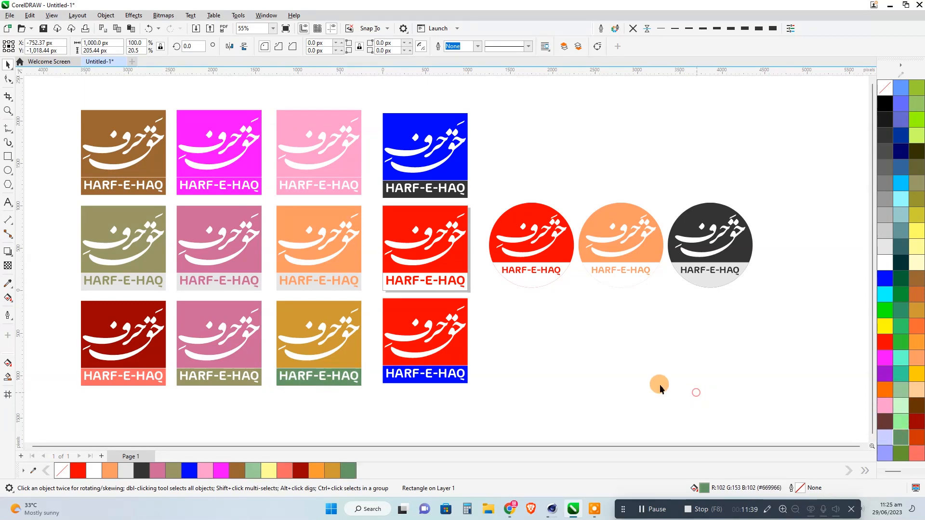
Duplicate the red, peach and dark grey circular logos directly above the originals, in line with the top row of square logos.
{"action": "scroll", "coordinate": [104, 346], "scroll_direction": "down", "scroll_amount": 2}
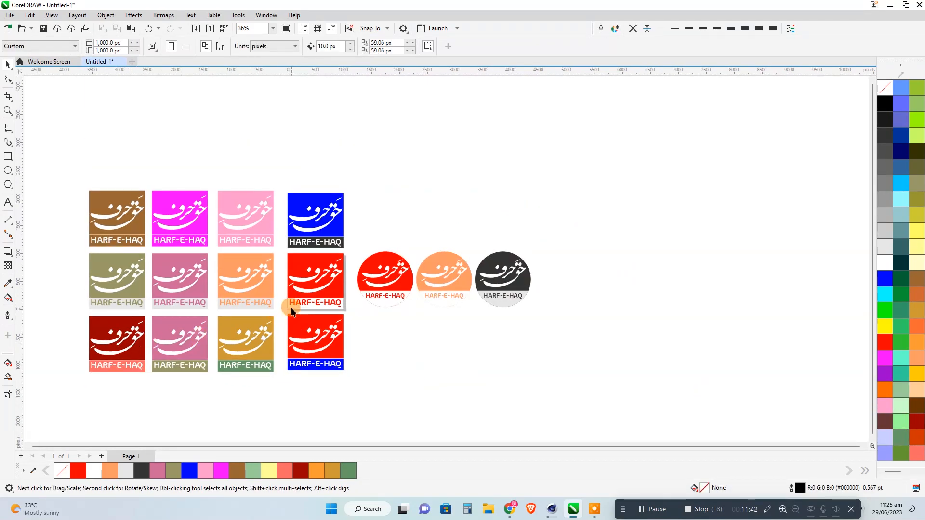
{"action": "scroll", "coordinate": [289, 318], "scroll_direction": "up", "scroll_amount": 3}
{"action": "scroll", "coordinate": [278, 351], "scroll_direction": "down", "scroll_amount": 2}
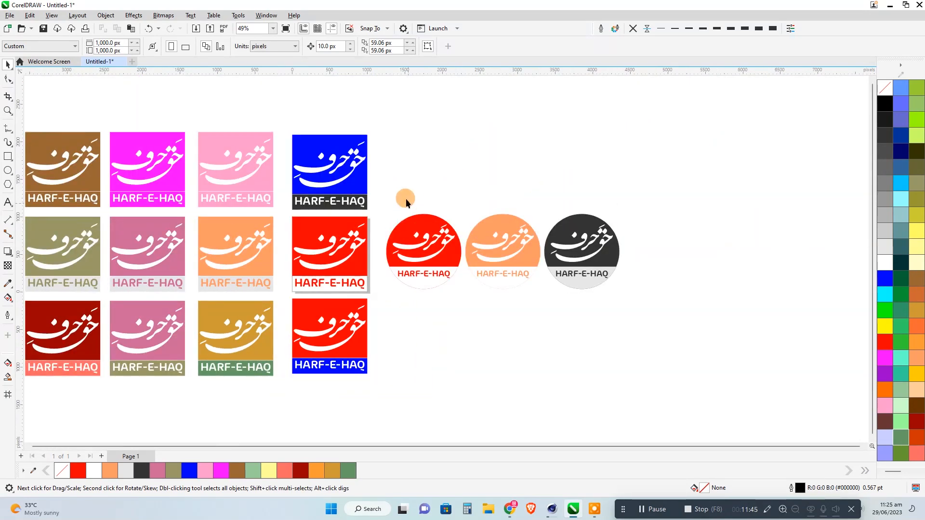
{"action": "left_click_drag", "start_coordinate": [378, 190], "coordinate": [663, 322]}
{"action": "left_click_drag", "start_coordinate": [599, 219], "coordinate": [593, 150]}
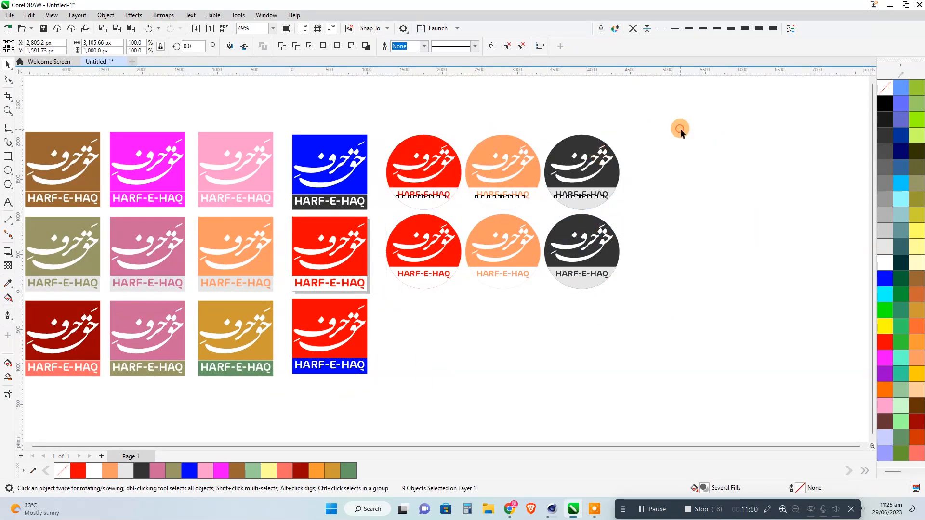
{"action": "left_click", "coordinate": [679, 128]}
Fill the circle of the top-row dark grey circular logo and its HARF-E-HAQ text with sky blue.
{"action": "scroll", "coordinate": [607, 154], "scroll_direction": "up", "scroll_amount": 2}
{"action": "scroll", "coordinate": [610, 180], "scroll_direction": "up", "scroll_amount": 3}
{"action": "left_click", "coordinate": [623, 227]}
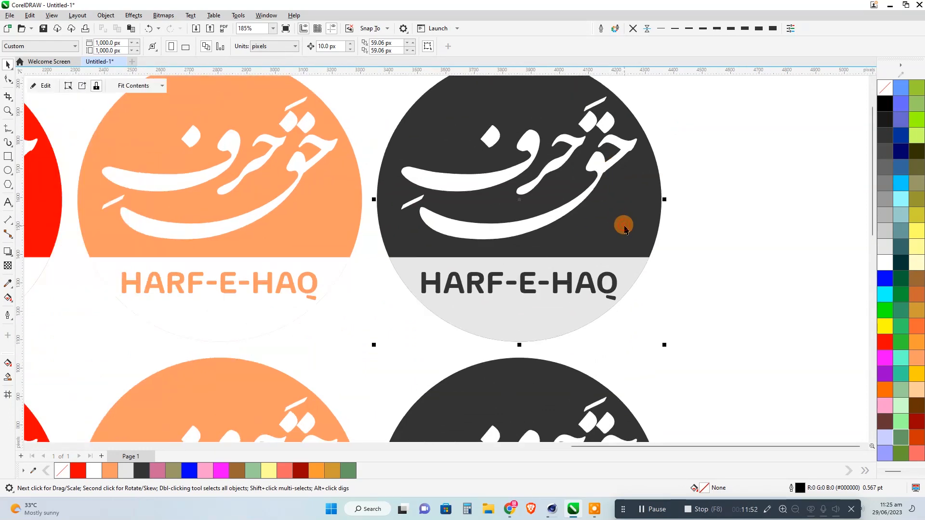
{"action": "left_click", "coordinate": [901, 185]}
{"action": "left_click", "coordinate": [622, 271]}
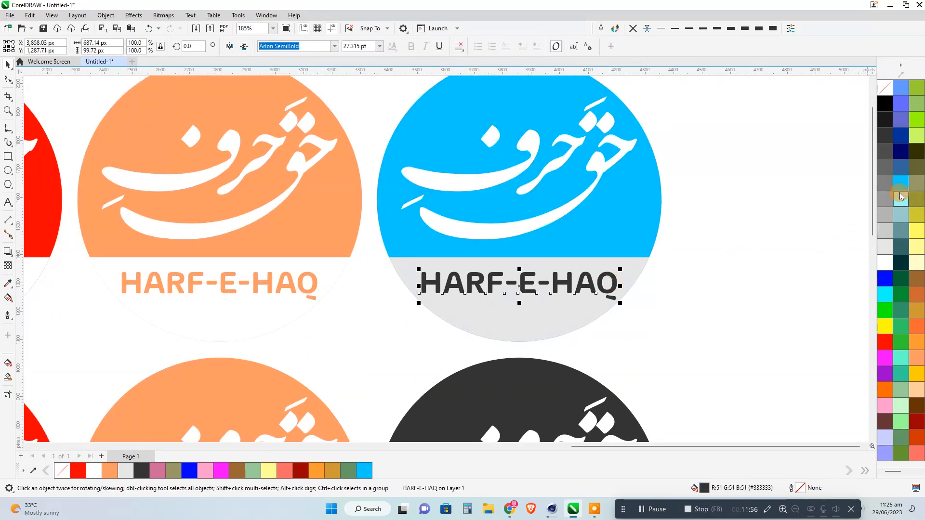
{"action": "left_click", "coordinate": [901, 184]}
Fill the circle of the top-row peach circular logo and its HARF-E-HAQ text with navy blue (#000066).
{"action": "left_click_drag", "start_coordinate": [542, 267], "coordinate": [688, 286]}
{"action": "left_click", "coordinate": [628, 266]}
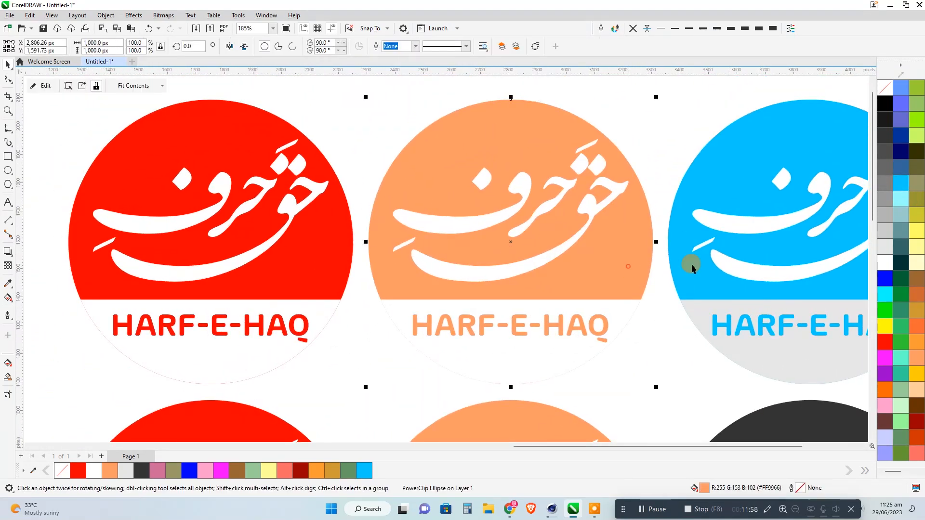
{"action": "left_click", "coordinate": [605, 324]}
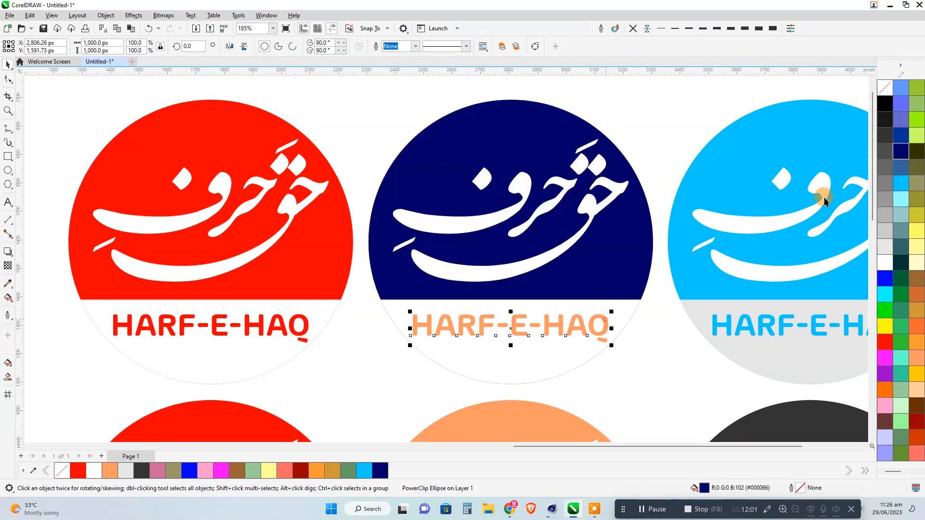
{"action": "left_click", "coordinate": [899, 150]}
Fill the circle of the top-row red circular logo and its HARF-E-HAQ text with purple (#9900CC).
{"action": "left_click", "coordinate": [339, 283]}
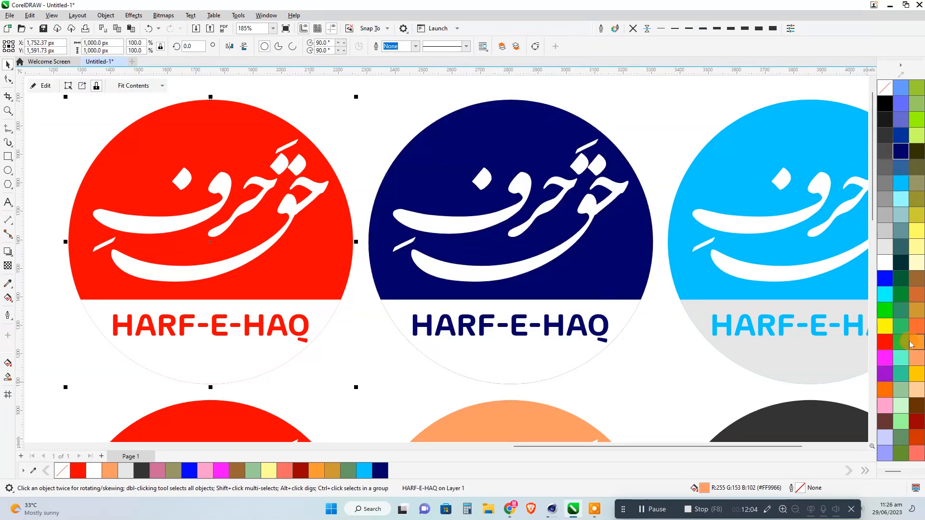
{"action": "left_click", "coordinate": [885, 373]}
{"action": "left_click", "coordinate": [288, 324]}
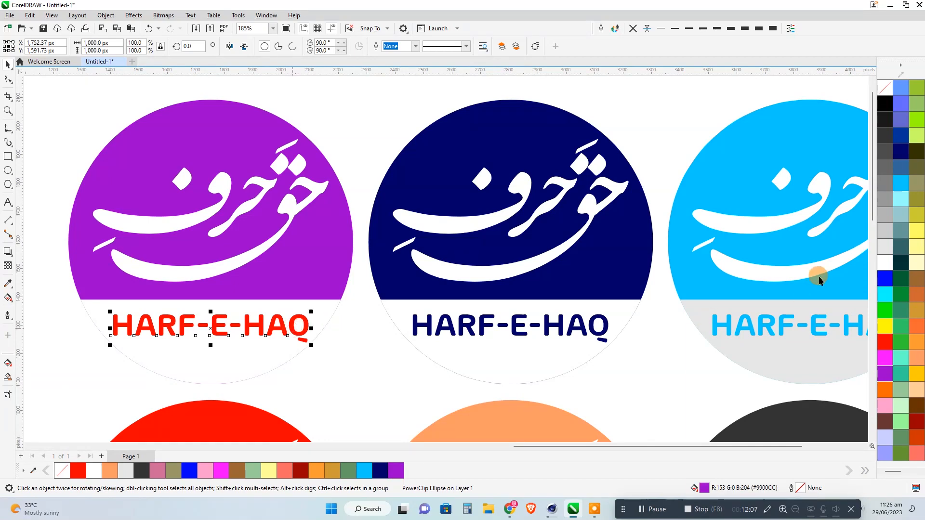
{"action": "left_click", "coordinate": [884, 373]}
Duplicate the red, peach and dark grey circular logos below the originals, beside the bottom row of square logos.
{"action": "scroll", "coordinate": [383, 192], "scroll_direction": "down", "scroll_amount": 3}
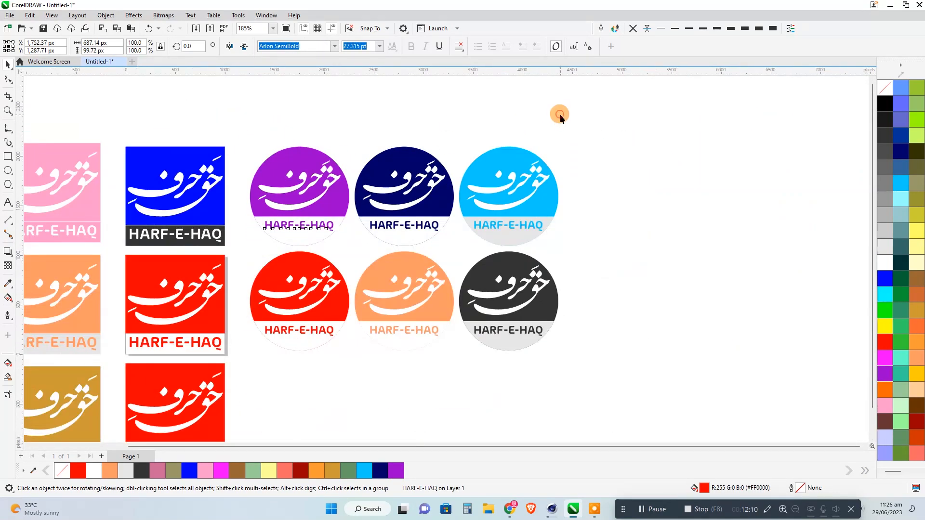
{"action": "left_click", "coordinate": [560, 114]}
{"action": "scroll", "coordinate": [511, 195], "scroll_direction": "down", "scroll_amount": 2}
{"action": "left_click_drag", "start_coordinate": [599, 105], "coordinate": [359, 288]}
{"action": "left_click", "coordinate": [580, 192]}
{"action": "left_click_drag", "start_coordinate": [394, 236], "coordinate": [394, 308]}
Fill the circle of the bottom-row dark grey circular logo and its HARF-E-HAQ text with green (#009933).
{"action": "scroll", "coordinate": [548, 313], "scroll_direction": "up", "scroll_amount": 4}
{"action": "left_click", "coordinate": [545, 308]}
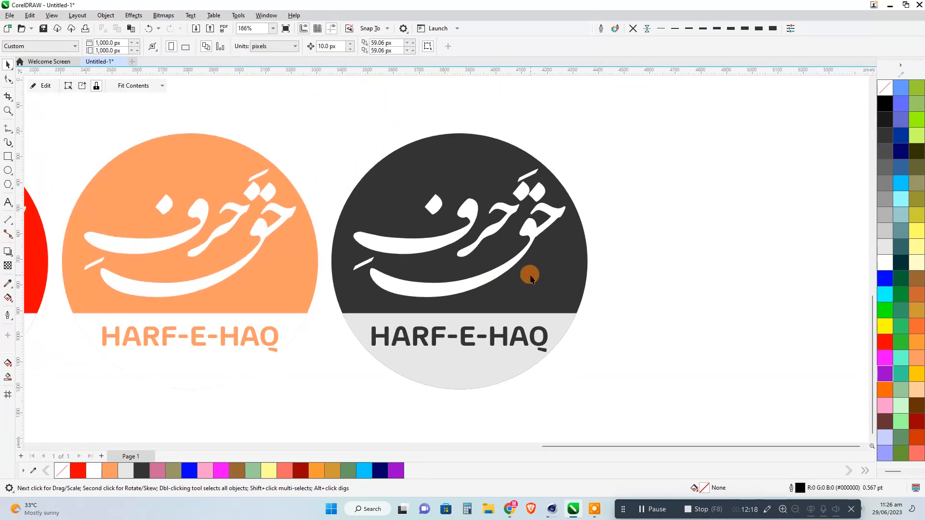
{"action": "left_click", "coordinate": [902, 297]}
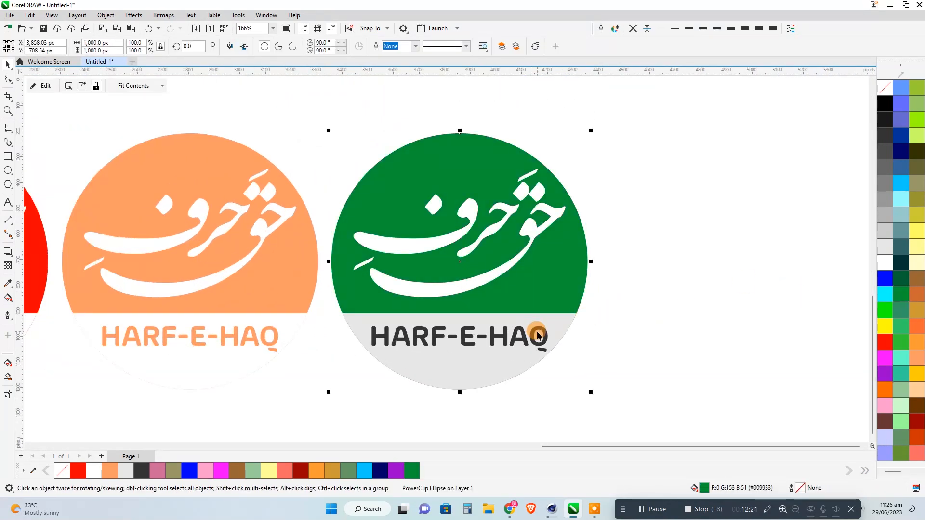
{"action": "left_click", "coordinate": [535, 330]}
{"action": "left_click", "coordinate": [893, 293]}
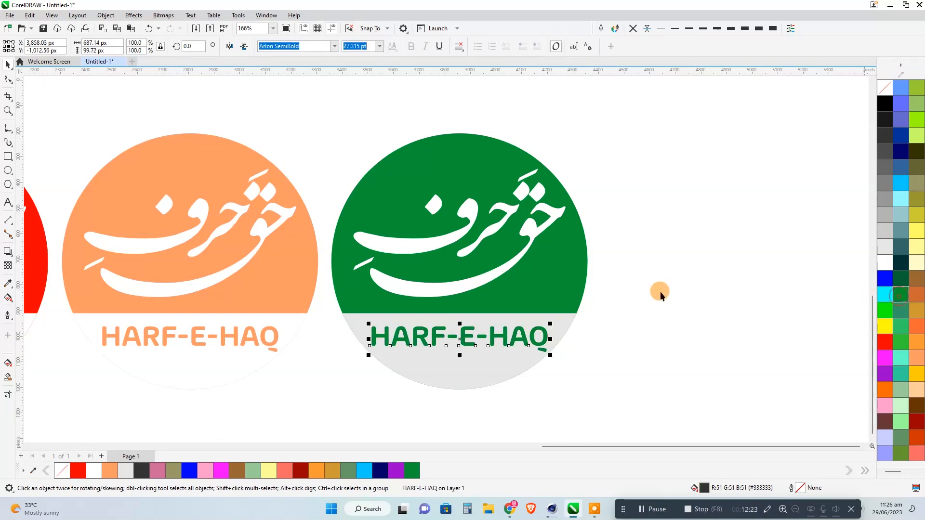
Fill the circle of the bottom-row peach circular logo and its HARF-E-HAQ text with orange (#FF6600).
{"action": "left_click", "coordinate": [309, 302]}
{"action": "left_click", "coordinate": [885, 389]}
{"action": "left_click", "coordinate": [255, 342]}
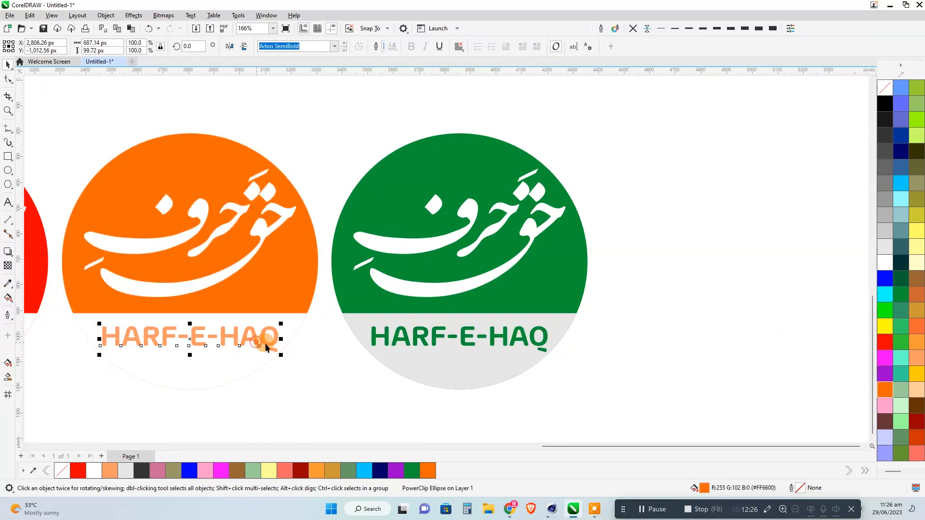
{"action": "left_click", "coordinate": [883, 389]}
Fill the circle of the bottom-row red circular logo with golden yellow and its HARF-E-HAQ text with orange (#FF6600).
{"action": "left_click_drag", "start_coordinate": [313, 384], "coordinate": [635, 384]}
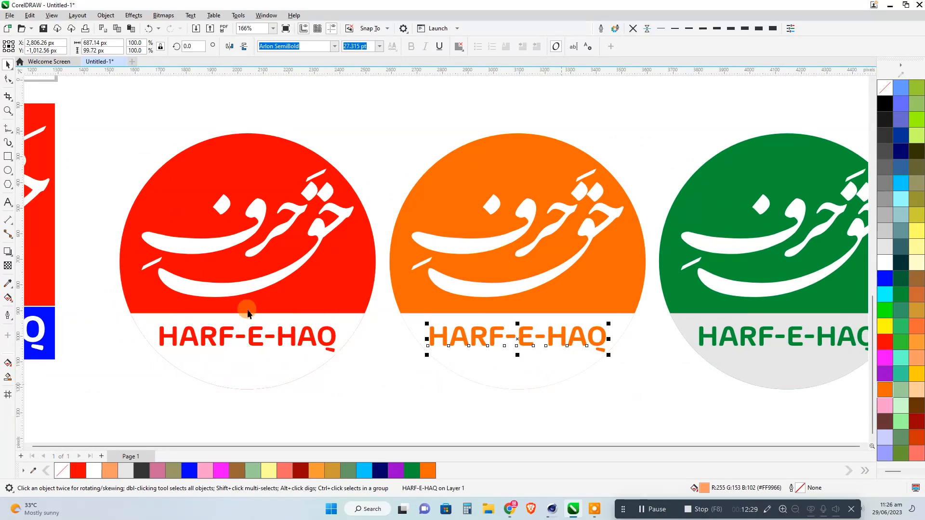
{"action": "left_click", "coordinate": [247, 313]}
{"action": "left_click", "coordinate": [917, 374]}
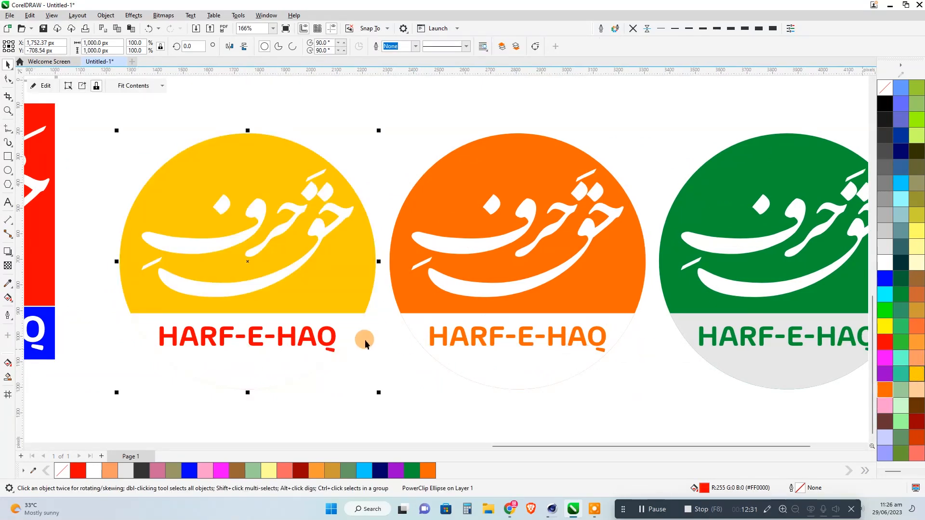
{"action": "left_click", "coordinate": [332, 347]}
{"action": "left_click", "coordinate": [884, 390]}
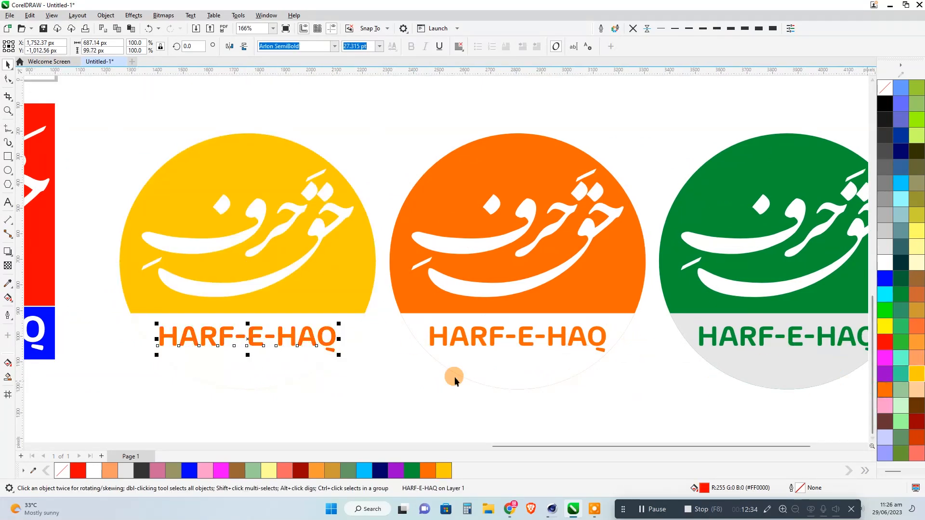
{"action": "left_click", "coordinate": [410, 386]}
Review the full set of square and circular logo colour variations together.
{"action": "scroll", "coordinate": [323, 245], "scroll_direction": "down", "scroll_amount": 3}
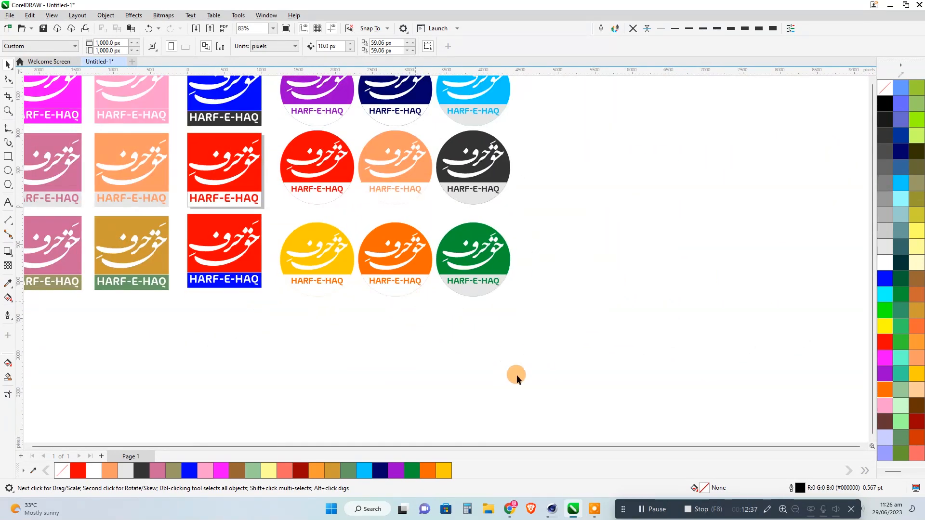
{"action": "scroll", "coordinate": [516, 375], "scroll_direction": "down", "scroll_amount": 3}
{"action": "scroll", "coordinate": [363, 345], "scroll_direction": "up", "scroll_amount": 2}
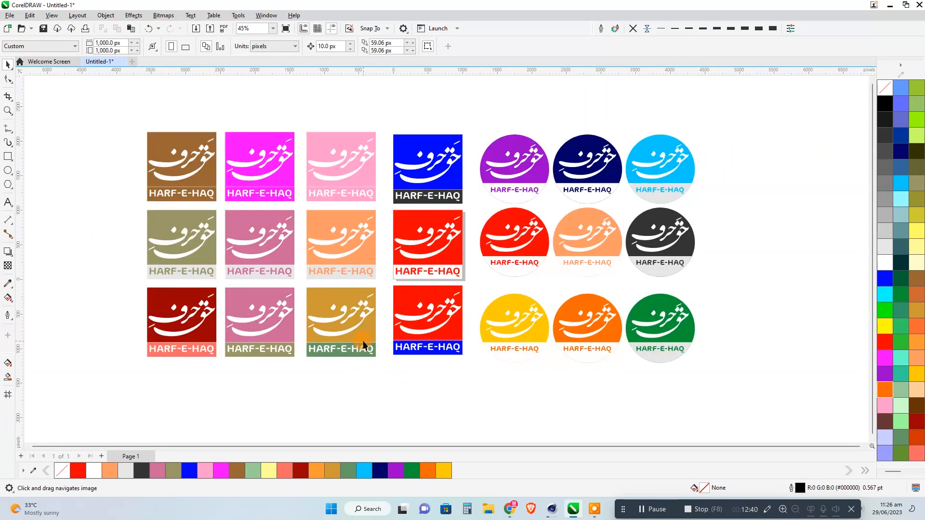
{"action": "scroll", "coordinate": [364, 344], "scroll_direction": "up", "scroll_amount": 1}
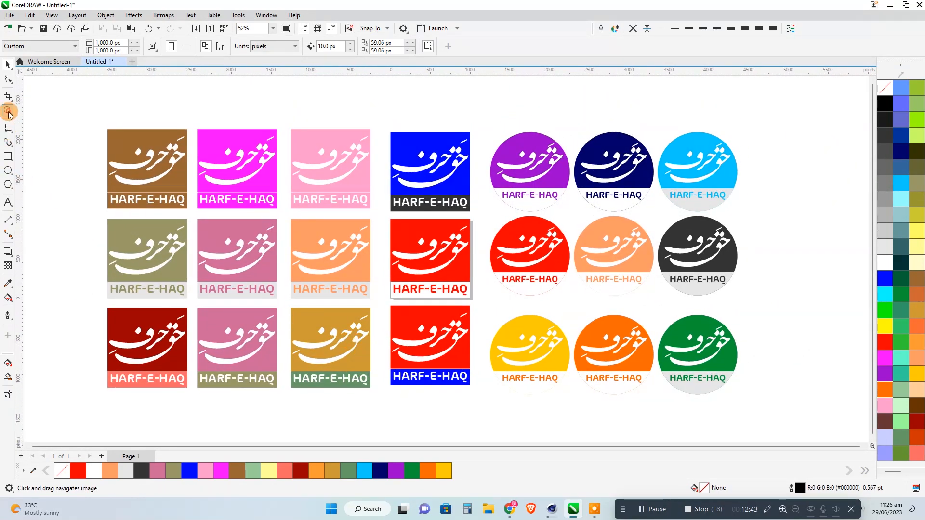
{"action": "left_click", "coordinate": [8, 112]}
{"action": "left_click_drag", "start_coordinate": [795, 418], "coordinate": [759, 403]}
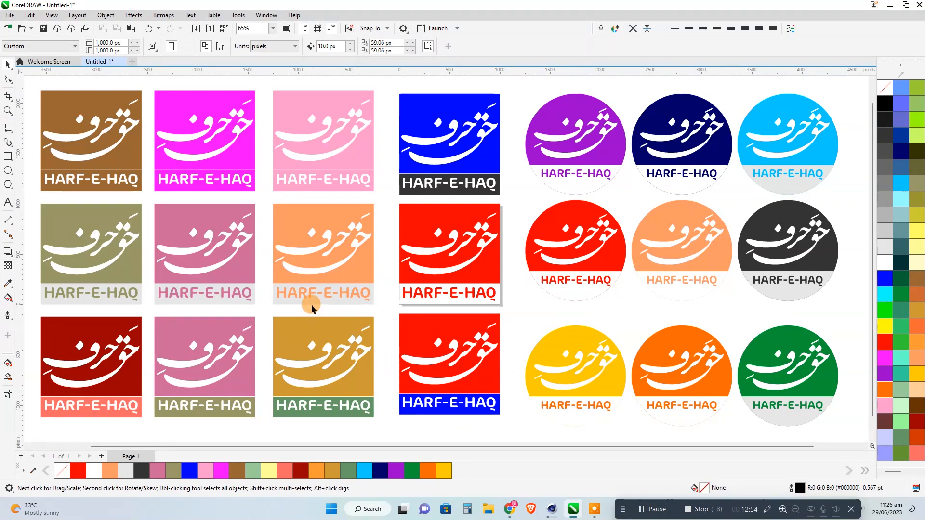
Duplicate the green circular logo into the empty area below the rows of logos.
{"action": "scroll", "coordinate": [311, 307], "scroll_direction": "down", "scroll_amount": 4}
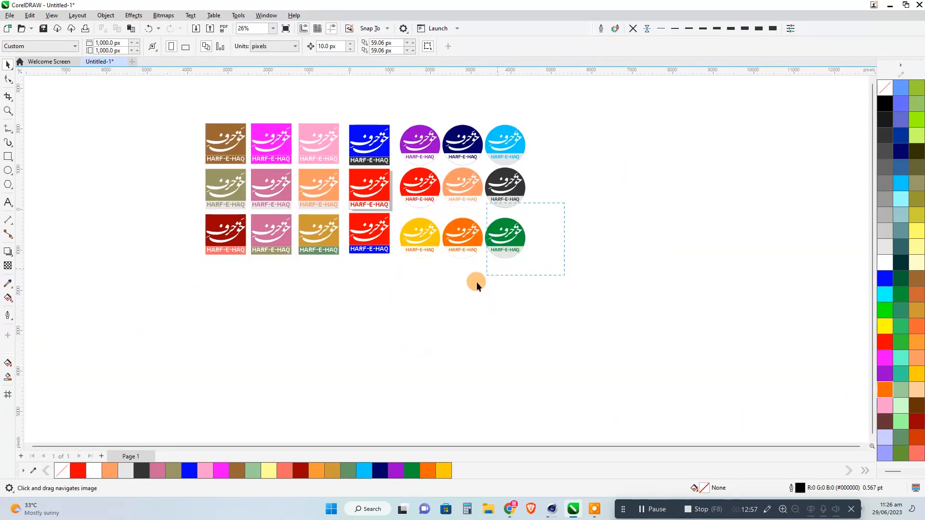
{"action": "left_click_drag", "start_coordinate": [476, 282], "coordinate": [476, 283]}
{"action": "left_click_drag", "start_coordinate": [506, 241], "coordinate": [351, 385]}
{"action": "right_click", "coordinate": [350, 385]}
{"action": "scroll", "coordinate": [350, 406], "scroll_direction": "up", "scroll_amount": 3}
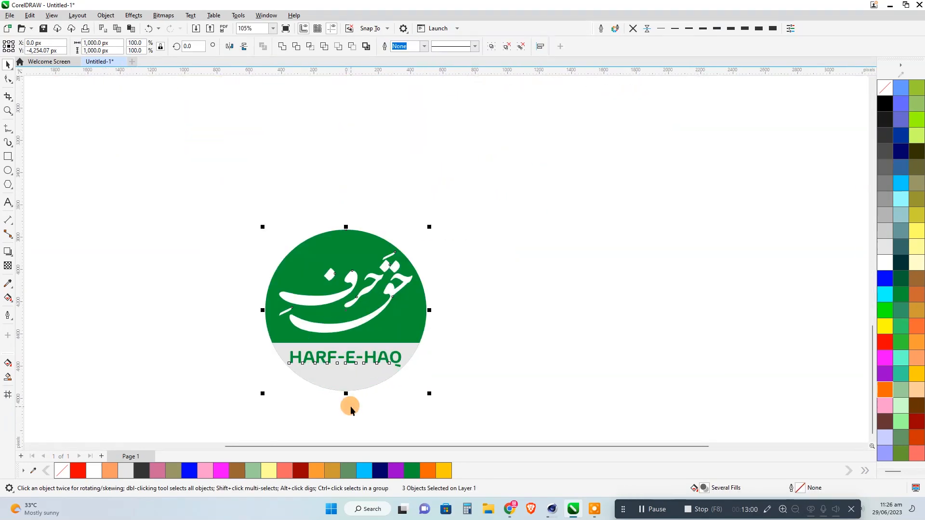
Delete the green circle and its grey lower band from the duplicated logo, keeping the Urdu lettering and HARF-E-HAQ title.
{"action": "scroll", "coordinate": [351, 406], "scroll_direction": "up", "scroll_amount": 3}
{"action": "left_click", "coordinate": [265, 327]}
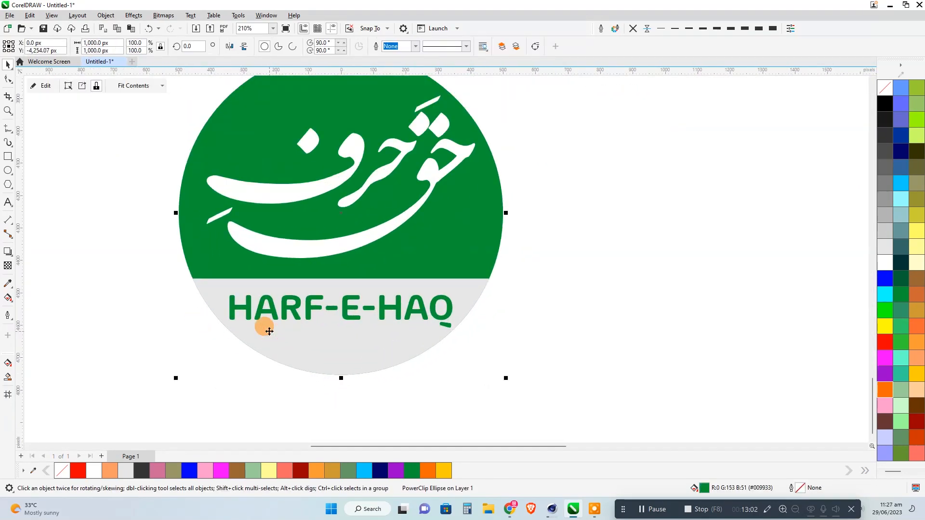
{"action": "scroll", "coordinate": [423, 241], "scroll_direction": "down", "scroll_amount": 2}
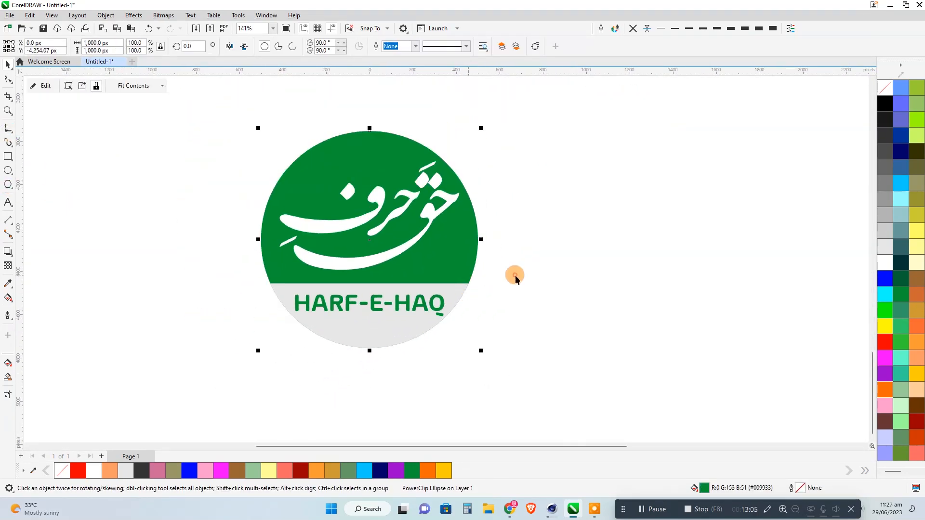
{"action": "key", "text": "Delete"}
{"action": "left_click", "coordinate": [444, 273]}
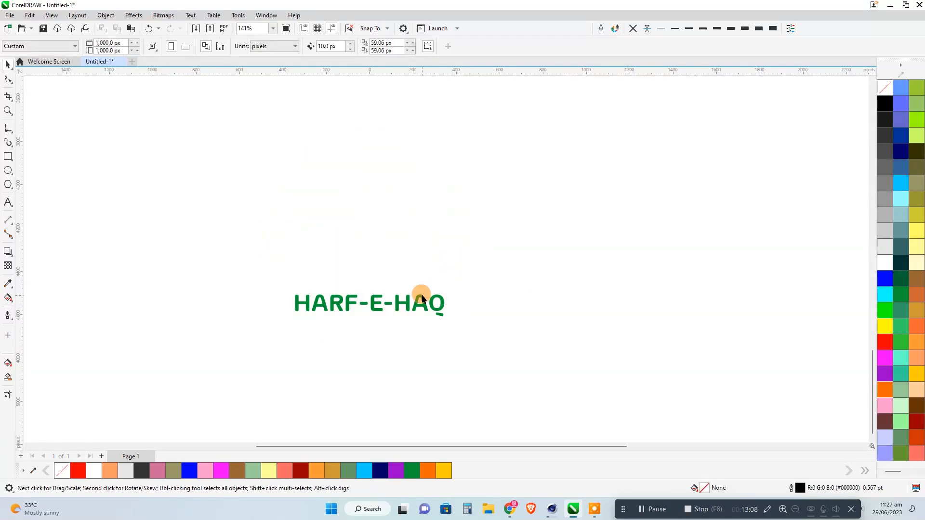
Fill the remaining white Urdu lettering and the HARF-E-HAQ title with green.
{"action": "left_click", "coordinate": [407, 264]}
{"action": "left_click_drag", "start_coordinate": [535, 122], "coordinate": [258, 378]}
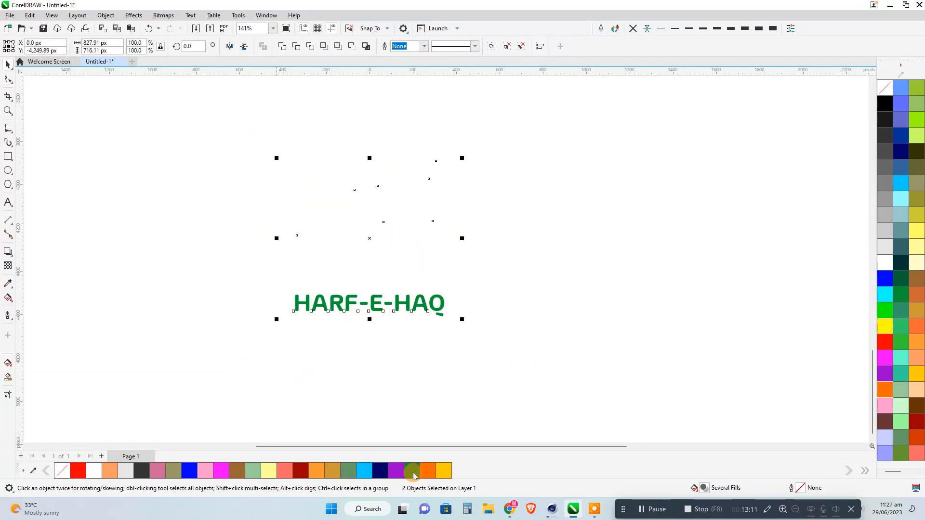
{"action": "left_click", "coordinate": [412, 471]}
{"action": "left_click", "coordinate": [462, 365]}
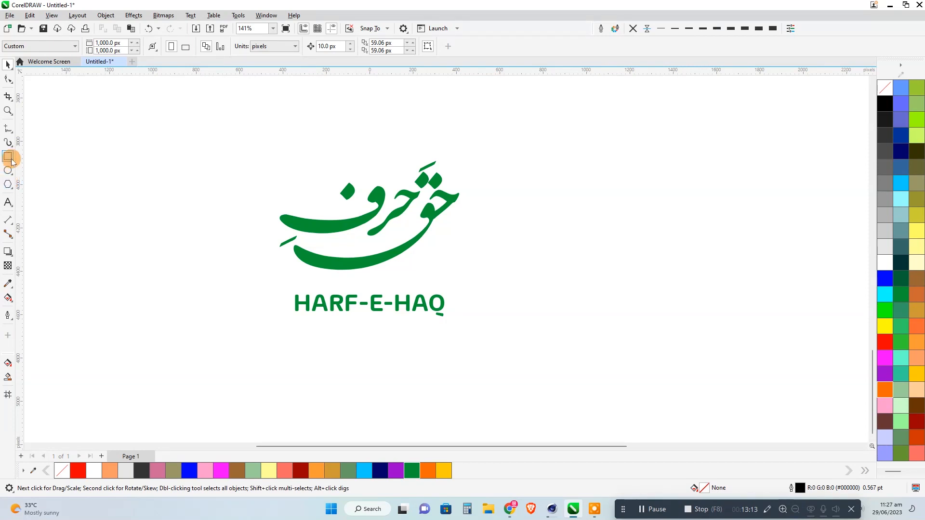
Draw a square of about 876 px around the lettering and title, and centre it horizontally with them.
{"action": "left_click", "coordinate": [11, 160]}
{"action": "left_click_drag", "start_coordinate": [268, 136], "coordinate": [459, 326]}
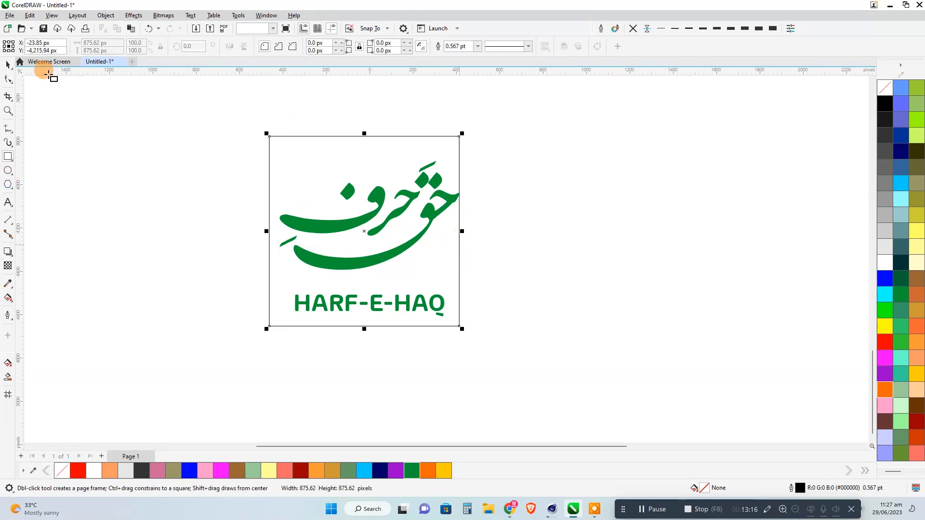
{"action": "left_click", "coordinate": [7, 66]}
{"action": "left_click", "coordinate": [510, 261]}
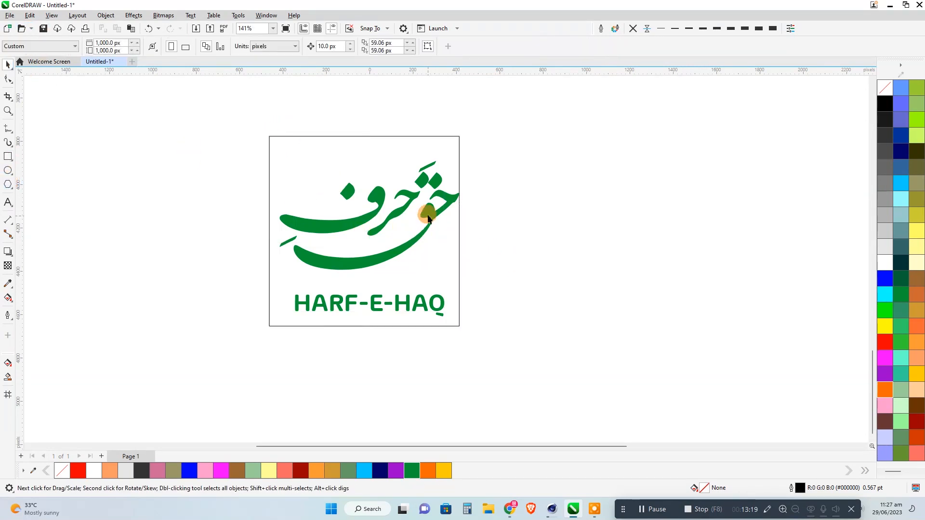
{"action": "left_click", "coordinate": [428, 213]}
{"action": "left_click", "coordinate": [446, 236]}
{"action": "left_click", "coordinate": [485, 130]}
{"action": "left_click_drag", "start_coordinate": [485, 111], "coordinate": [247, 389]}
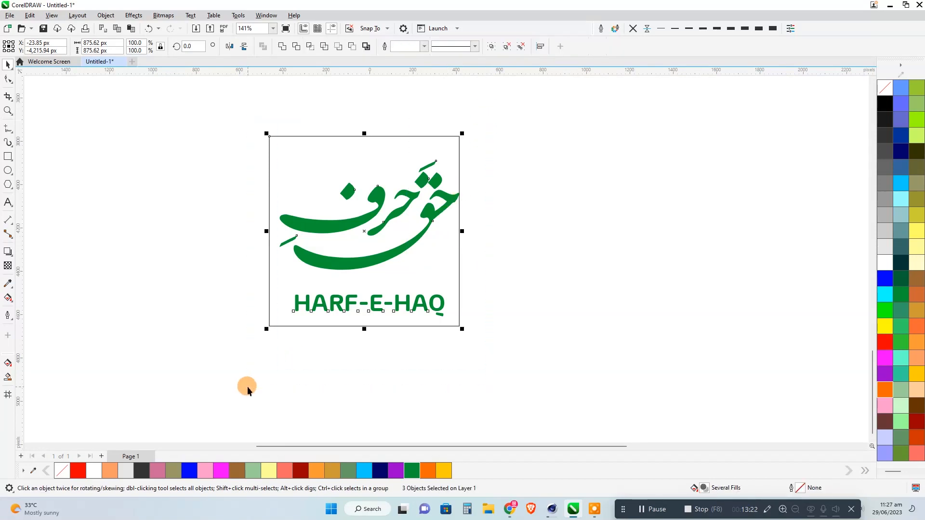
{"action": "key", "text": "c"}
{"action": "left_click", "coordinate": [512, 310]}
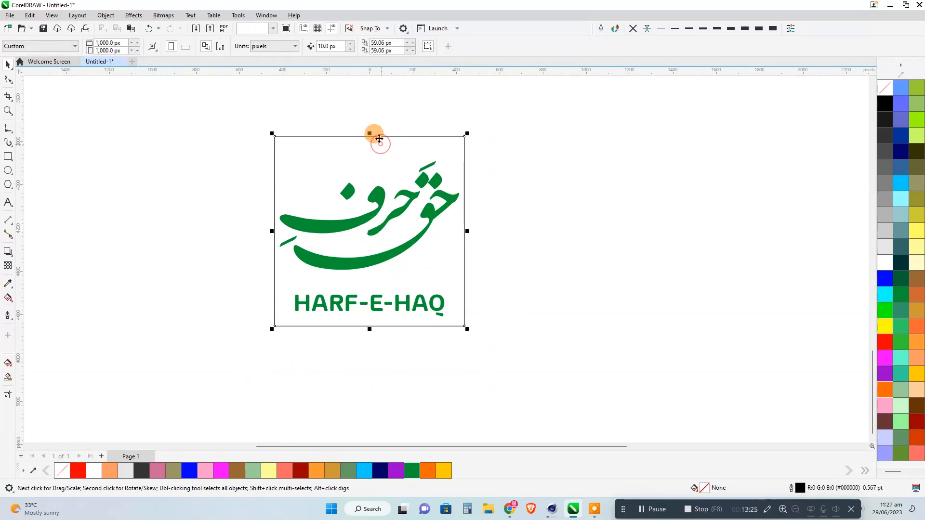
Create a copy of the square squashed into a strip about 192 px high around the HARF-E-HAQ title.
{"action": "left_click_drag", "start_coordinate": [370, 133], "coordinate": [352, 285]}
{"action": "right_click", "coordinate": [352, 284]}
{"action": "left_click", "coordinate": [517, 262]}
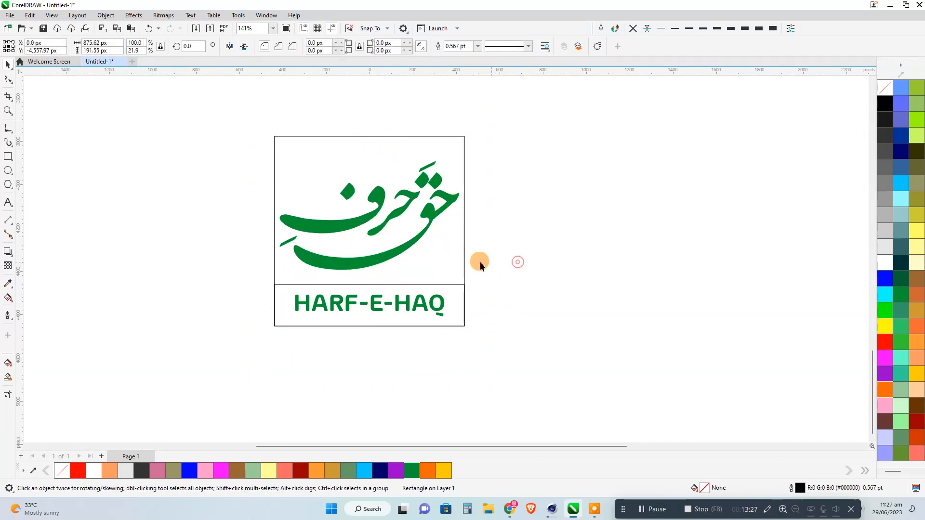
Shorten the original square to about 684 px high, ending at the title strip, and nudge it up 10 px to leave a gap.
{"action": "left_click", "coordinate": [463, 264]}
{"action": "left_click_drag", "start_coordinate": [370, 329], "coordinate": [379, 285]}
{"action": "left_click", "coordinate": [511, 281]}
{"action": "left_click", "coordinate": [465, 270]}
{"action": "key", "text": "Up"}
{"action": "left_click", "coordinate": [501, 270]}
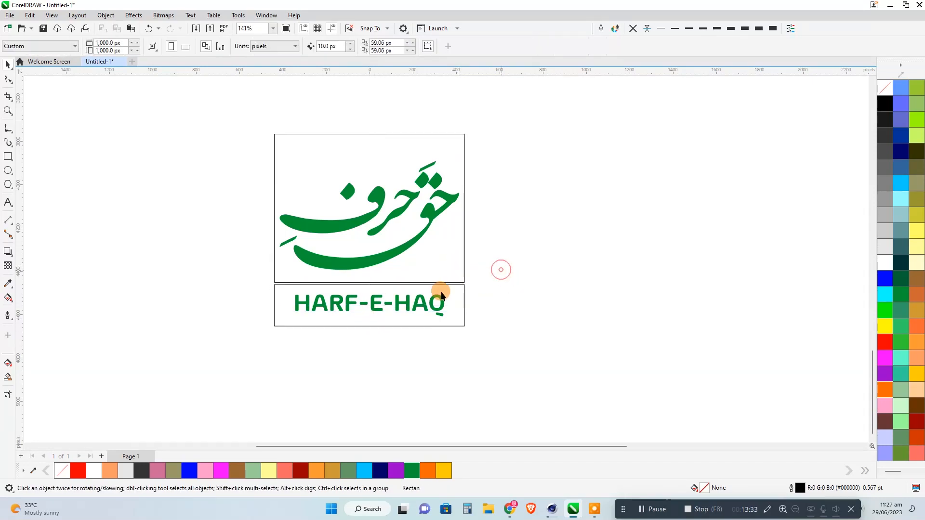
Round all four corners of the upper rectangle with a 5 px radius.
{"action": "left_click", "coordinate": [443, 295]}
{"action": "left_click", "coordinate": [340, 145], "text": "shift"}
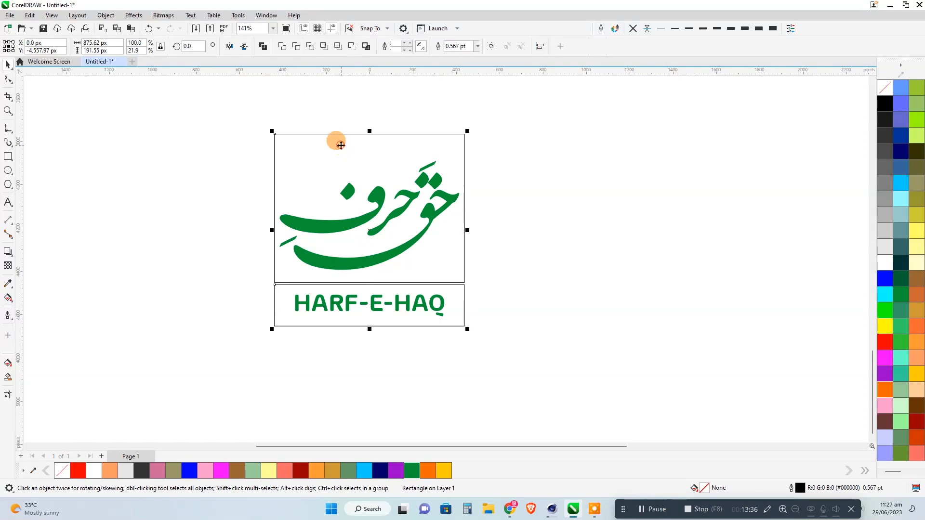
{"action": "left_click", "coordinate": [11, 84]}
{"action": "left_click", "coordinate": [351, 150]}
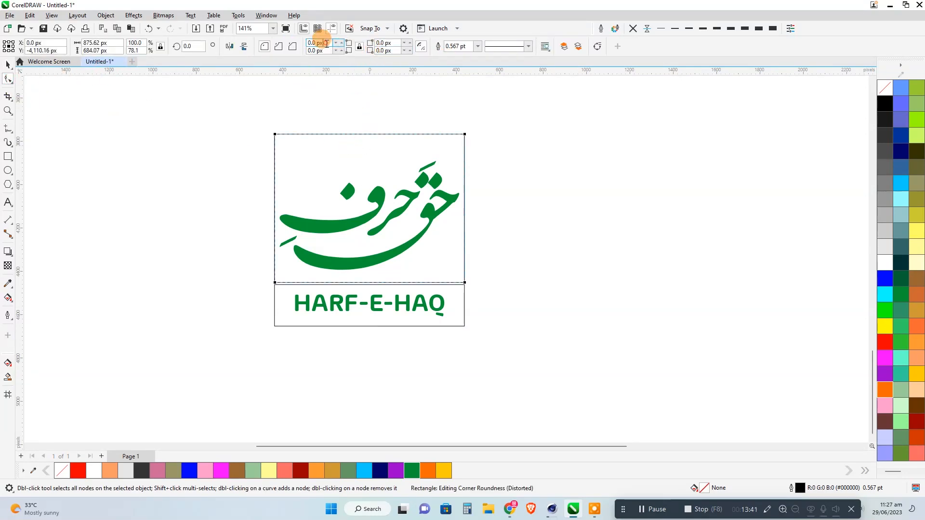
{"action": "type", "text": "5"}
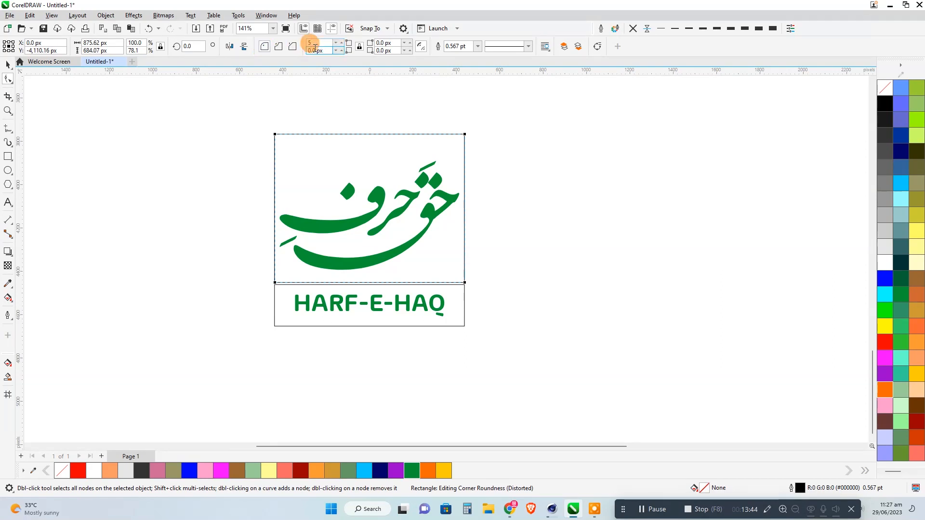
{"action": "key", "text": "Return"}
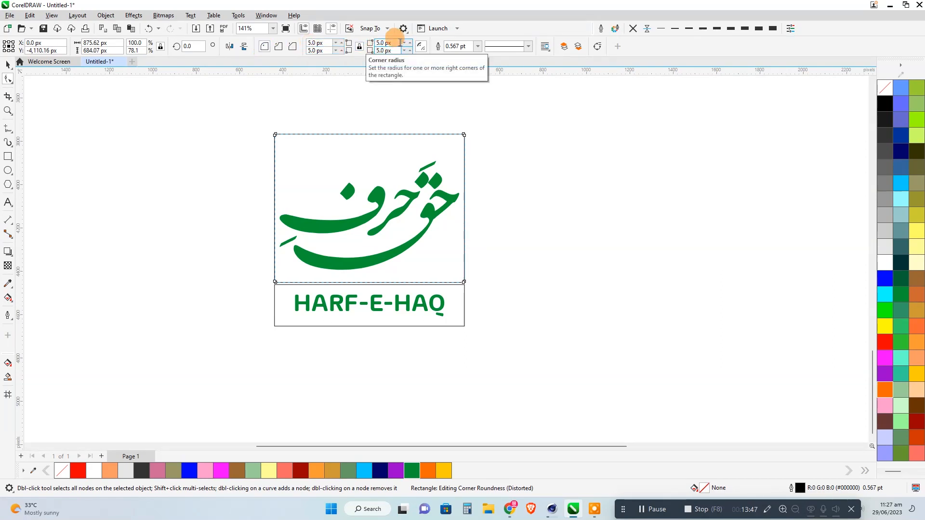
Set the corner radius of the upper rectangle to 15 px on all four corners.
{"action": "left_click_drag", "start_coordinate": [322, 44], "coordinate": [304, 44]}
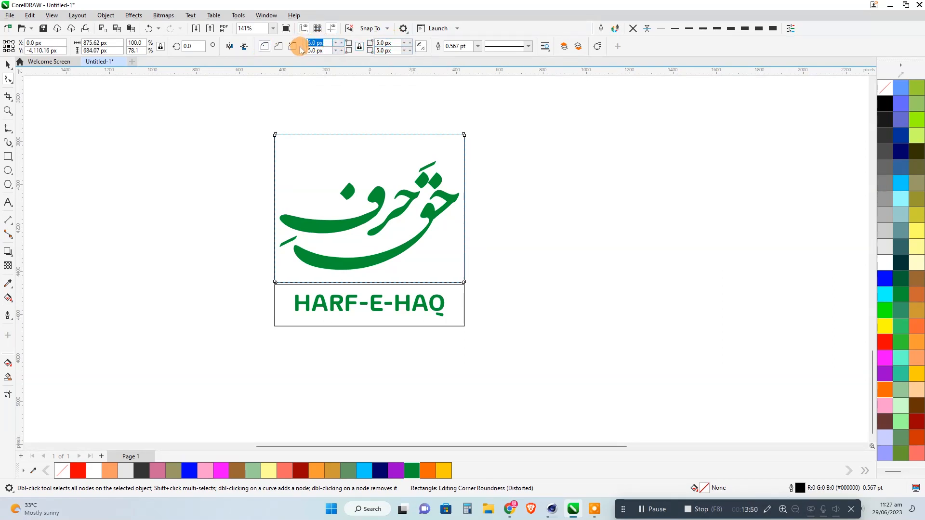
{"action": "type", "text": "15"}
{"action": "left_click", "coordinate": [385, 44]}
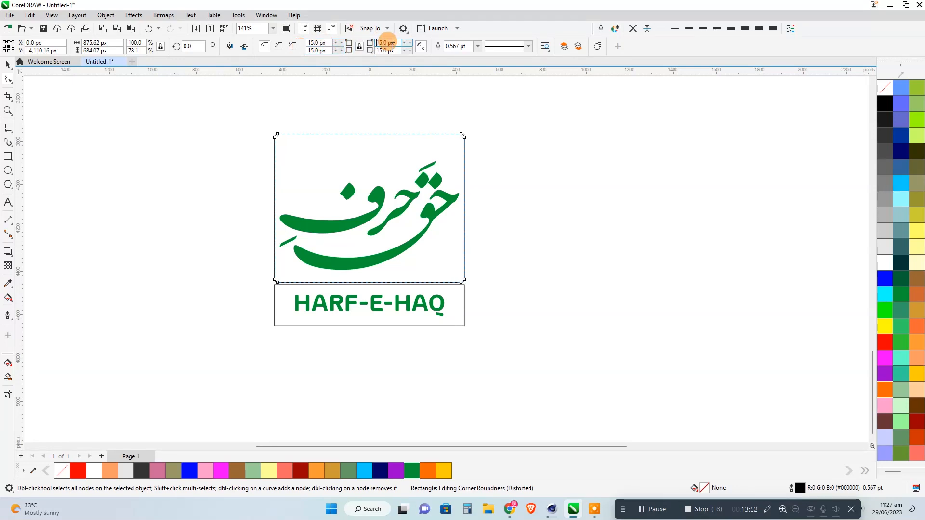
Round all four corners of the lower title strip with a 15 px radius.
{"action": "left_click", "coordinate": [283, 293]}
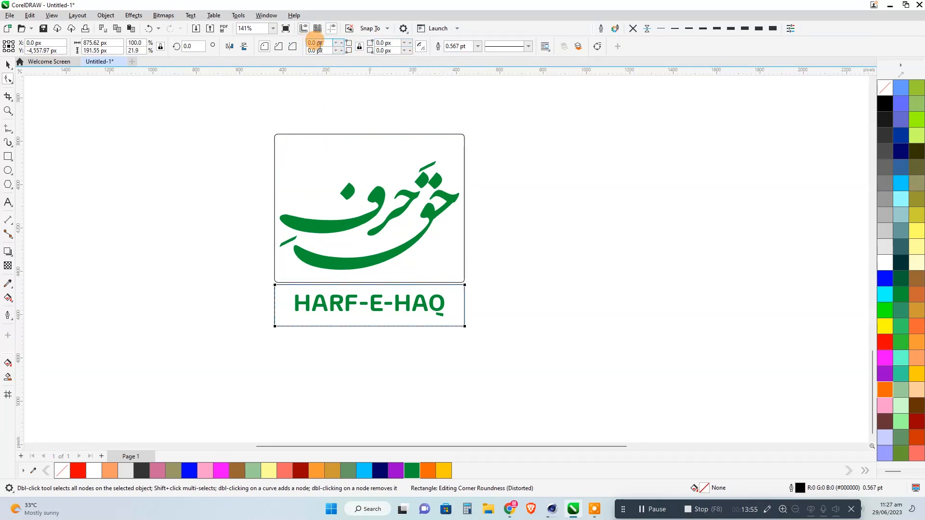
{"action": "type", "text": "15"}
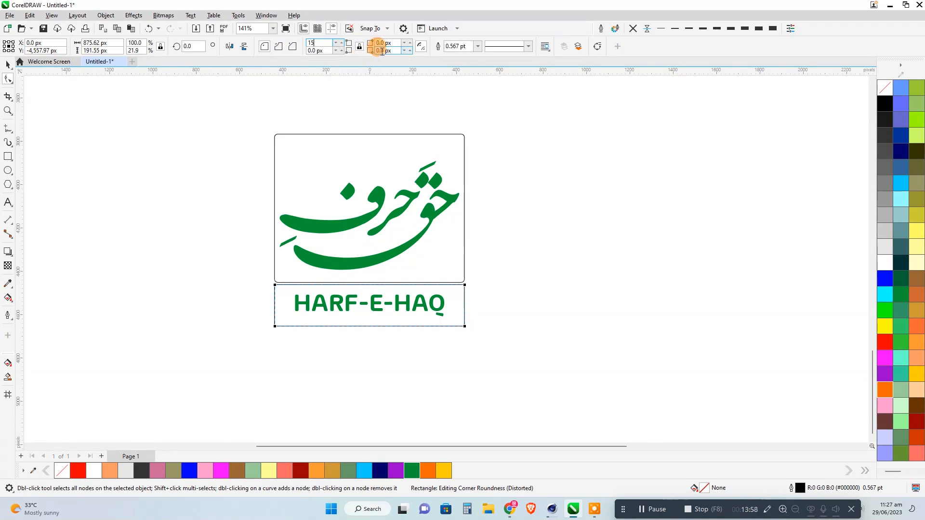
{"action": "left_click", "coordinate": [381, 50]}
{"action": "left_click", "coordinate": [9, 65]}
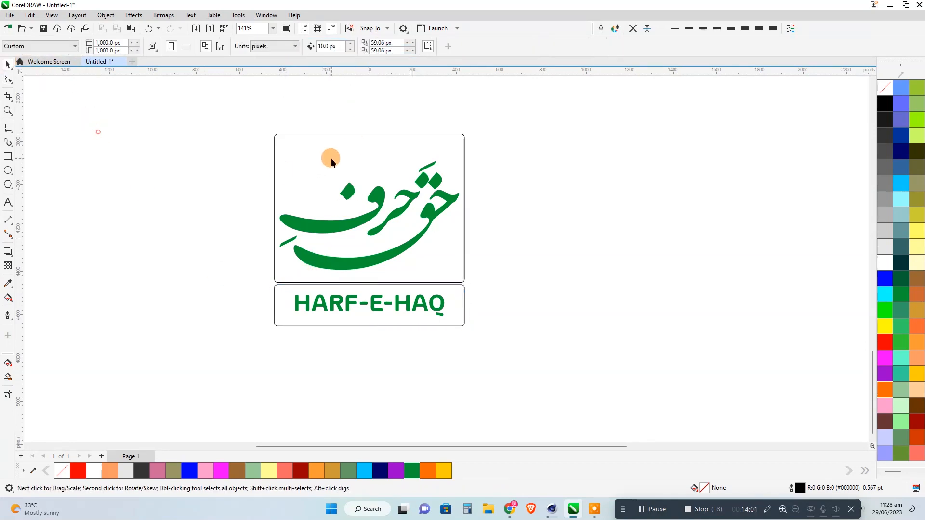
Fill the upper rounded rectangle with blue and the title strip with light grey (#CCCCCC).
{"action": "left_click", "coordinate": [331, 155]}
{"action": "left_click", "coordinate": [886, 279]}
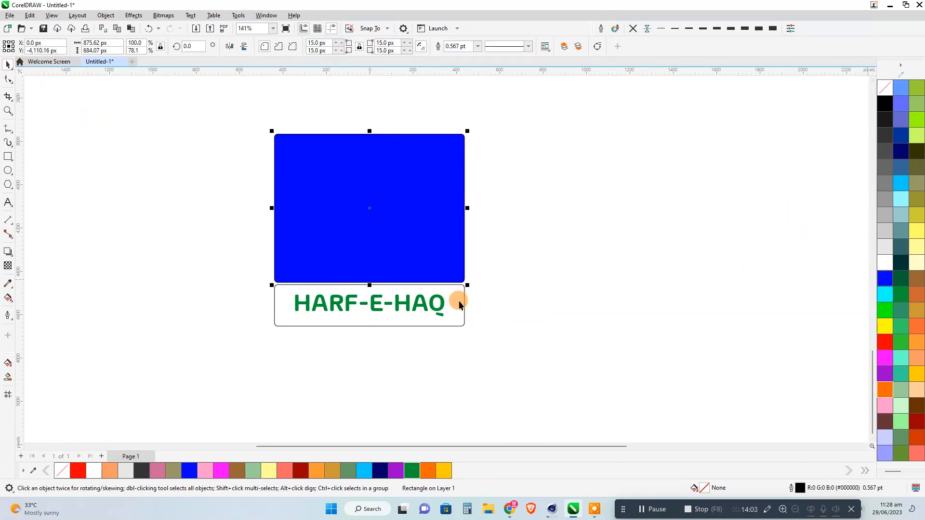
{"action": "left_click", "coordinate": [459, 300]}
{"action": "left_click", "coordinate": [885, 238]}
{"action": "left_click", "coordinate": [595, 246]}
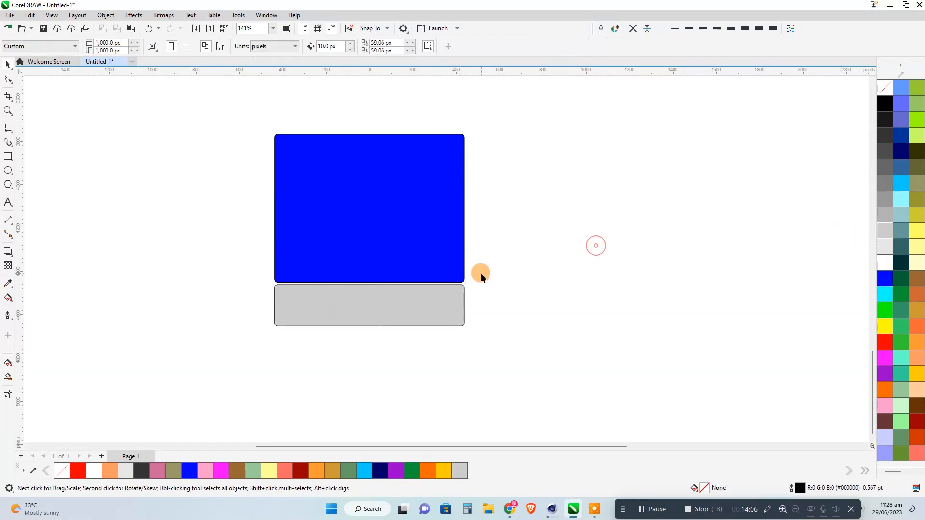
Send both rectangles behind the text, and fill the Urdu lettering and HARF-E-HAQ title with white.
{"action": "left_click", "coordinate": [464, 283]}
{"action": "left_click", "coordinate": [458, 261], "text": "shift"}
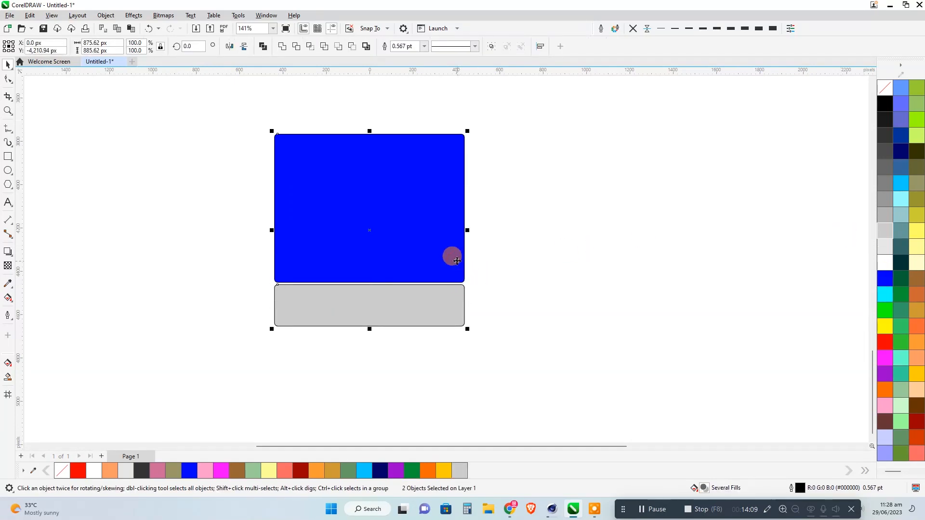
{"action": "key", "text": "shift+Page_Down"}
{"action": "left_click_drag", "start_coordinate": [504, 143], "coordinate": [260, 318]}
{"action": "left_click", "coordinate": [885, 263]}
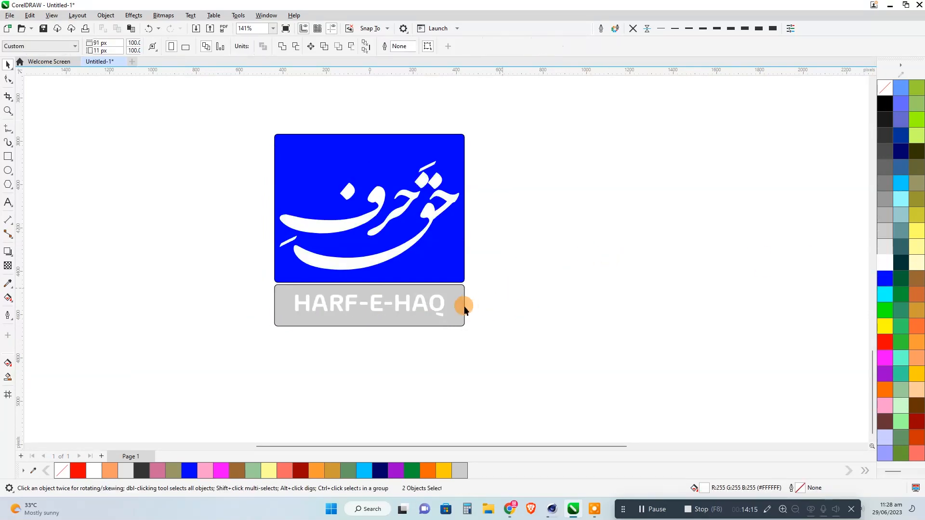
Remove the outlines from all four objects of the new logo.
{"action": "left_click_drag", "start_coordinate": [524, 112], "coordinate": [250, 363]}
{"action": "left_click", "coordinate": [635, 30]}
{"action": "left_click", "coordinate": [639, 174]}
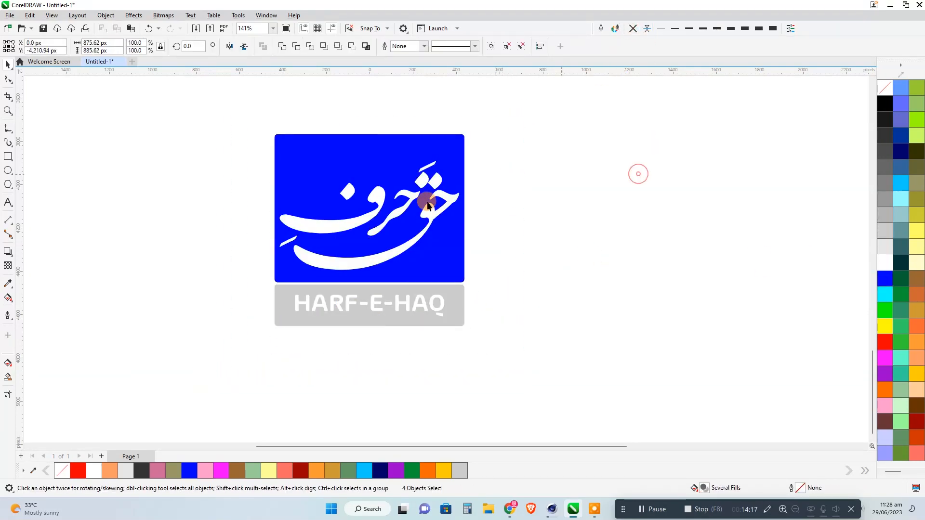
Centre the Urdu lettering vertically in the blue rectangle and the HARF-E-HAQ title vertically in the grey strip.
{"action": "left_click", "coordinate": [428, 212]}
{"action": "left_click", "coordinate": [436, 227], "text": "shift"}
{"action": "key", "text": "e"}
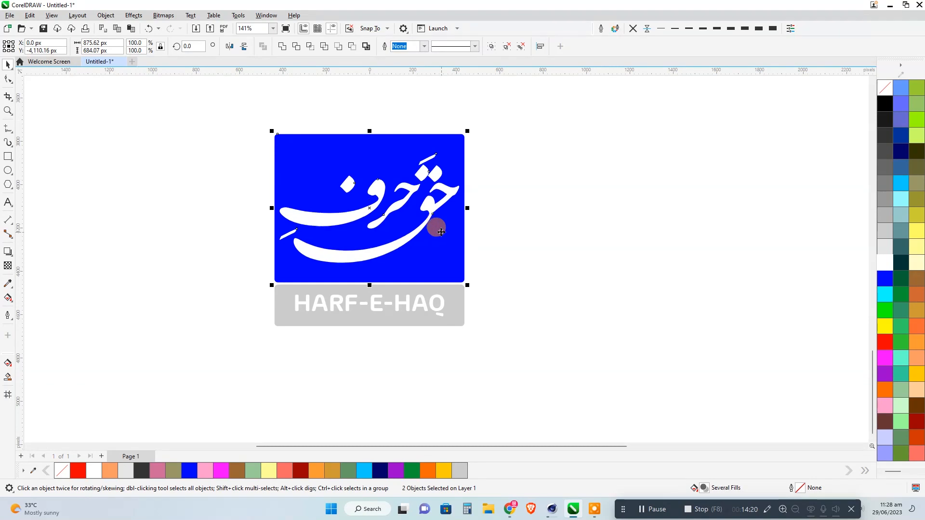
{"action": "left_click", "coordinate": [549, 226]}
{"action": "left_click", "coordinate": [458, 305]}
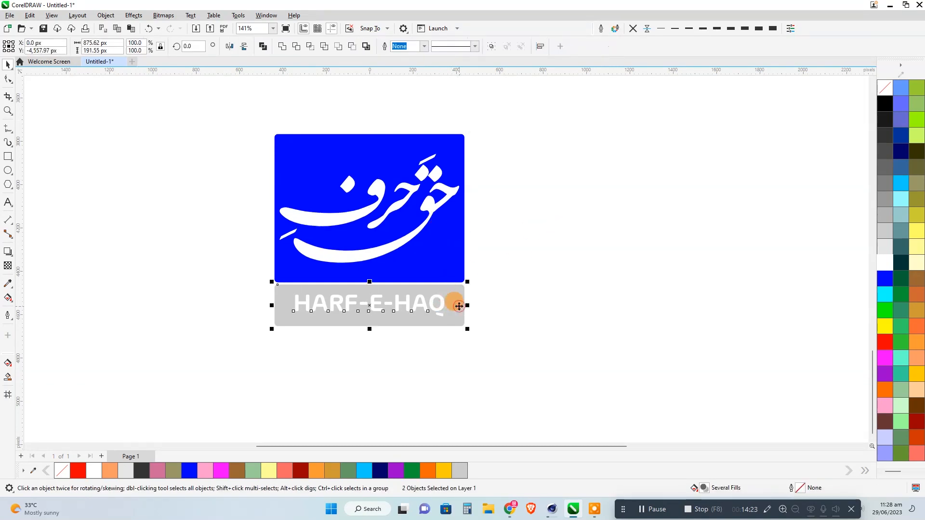
{"action": "left_click", "coordinate": [516, 291]}
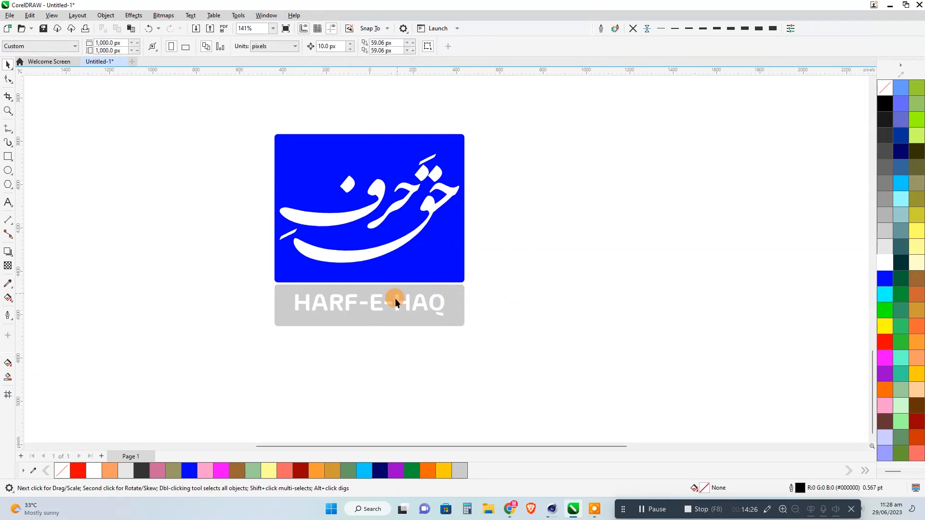
Fill the strip behind the HARF-E-HAQ title with golden yellow.
{"action": "left_click", "coordinate": [374, 311]}
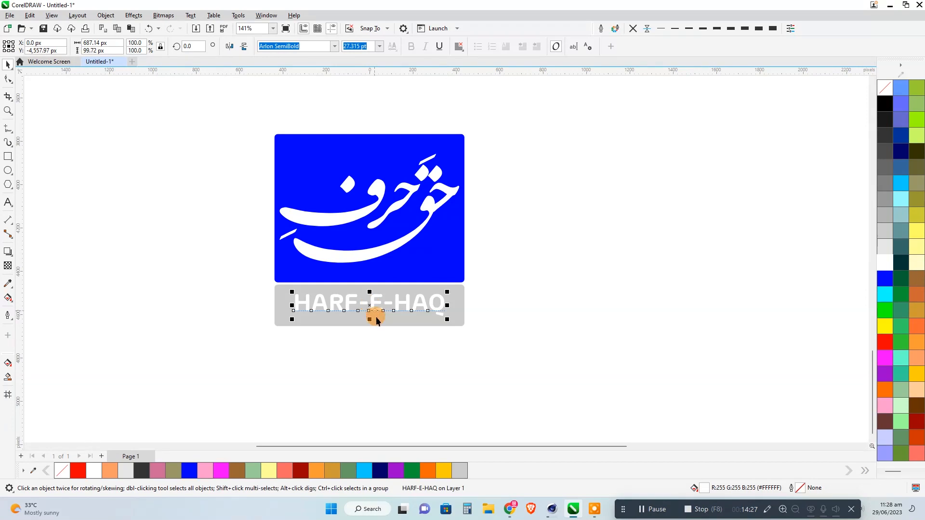
{"action": "left_click", "coordinate": [444, 474]}
{"action": "left_click", "coordinate": [474, 397]}
Nudge the HARF-E-HAQ title down 10 px within the yellow strip and open its font choices.
{"action": "scroll", "coordinate": [367, 302], "scroll_direction": "up", "scroll_amount": 2}
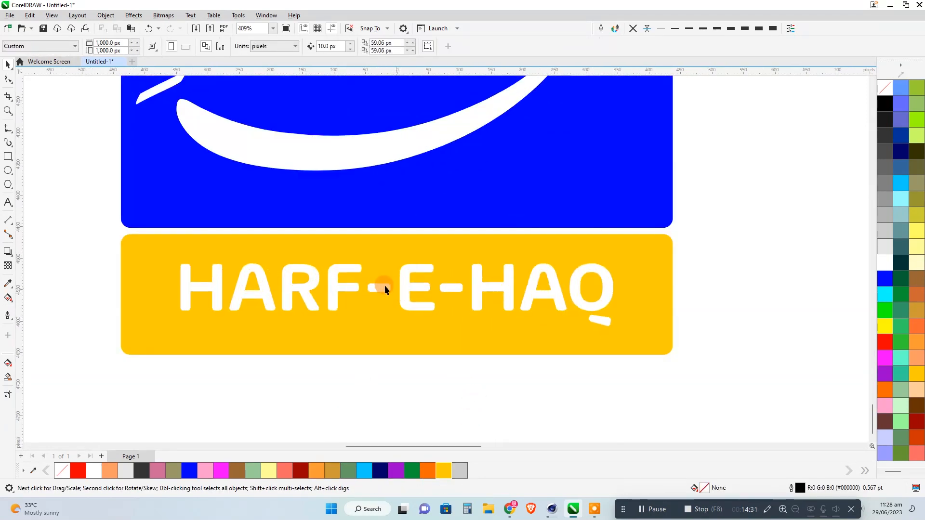
{"action": "left_click", "coordinate": [381, 285]}
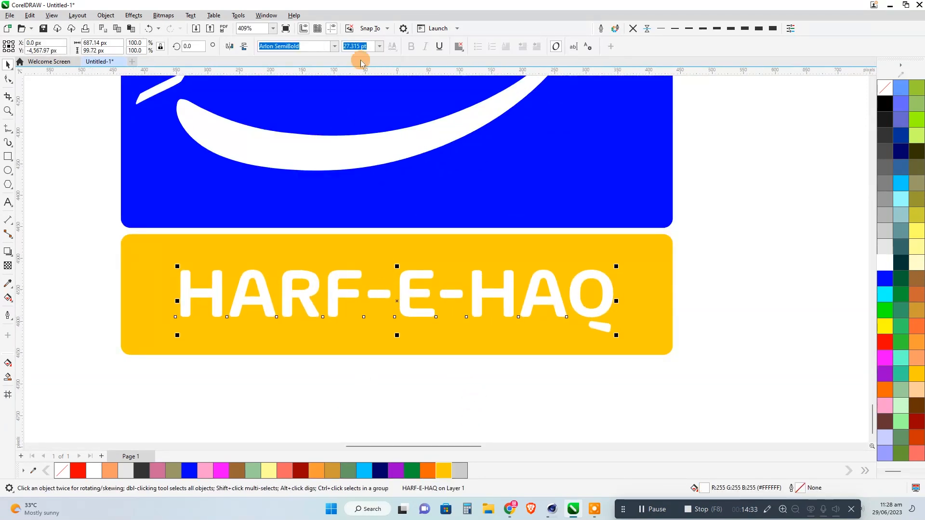
{"action": "left_click", "coordinate": [334, 45]}
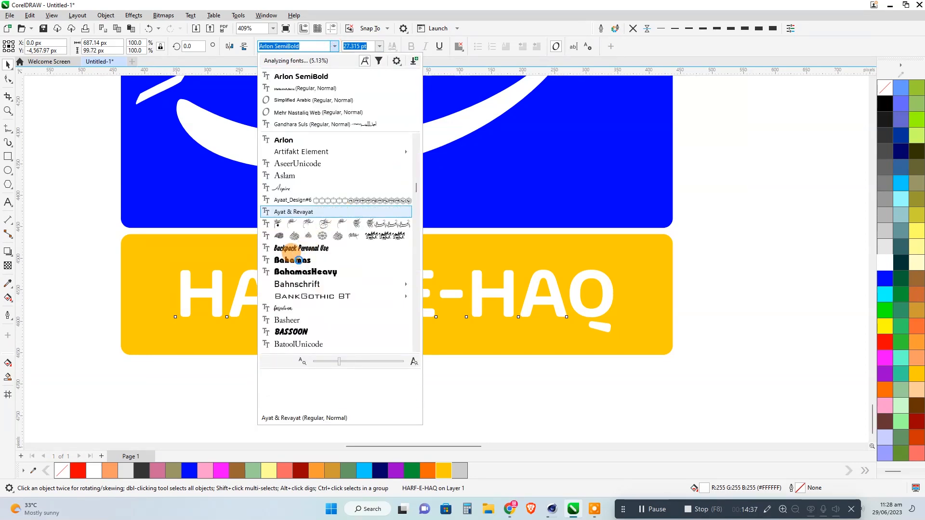
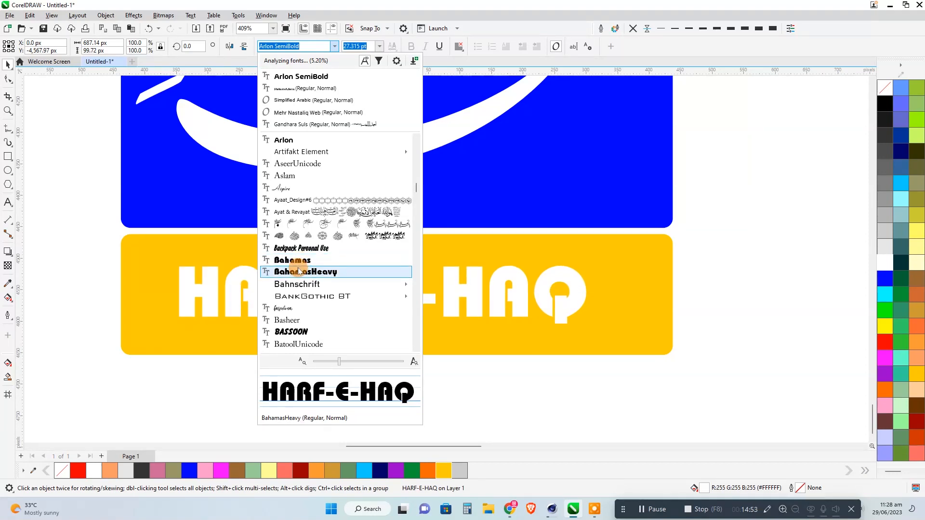
Set the HARF-E-HAQ title in the Bahamas font and enlarge it to span almost the full width of the yellow strip.
{"action": "left_click", "coordinate": [299, 261]}
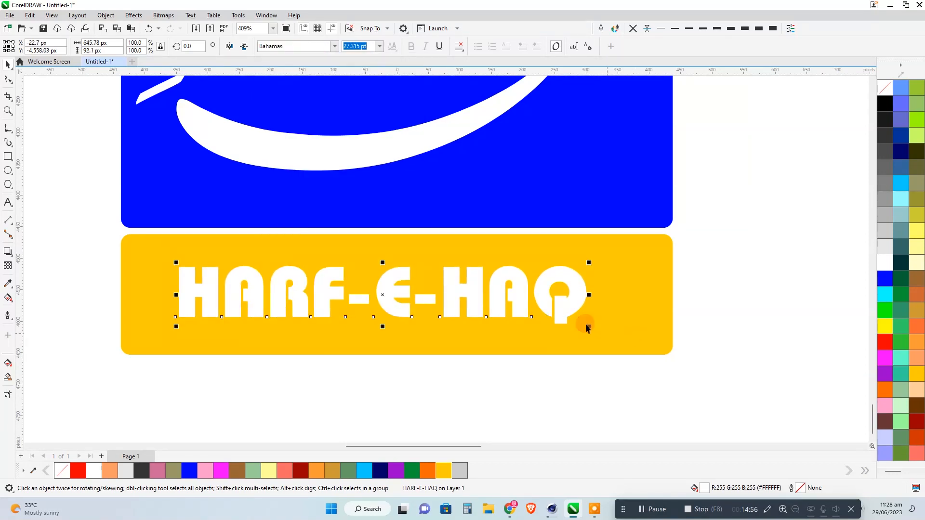
{"action": "left_click_drag", "start_coordinate": [593, 329], "coordinate": [643, 341]}
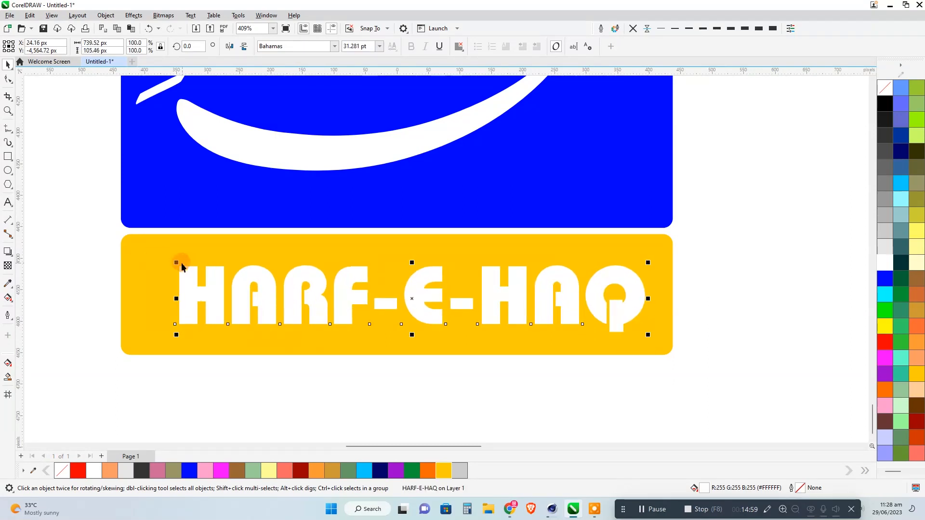
{"action": "left_click_drag", "start_coordinate": [171, 259], "coordinate": [142, 253]}
Fill the strip behind the HARF-E-HAQ title with red.
{"action": "left_click", "coordinate": [144, 350]}
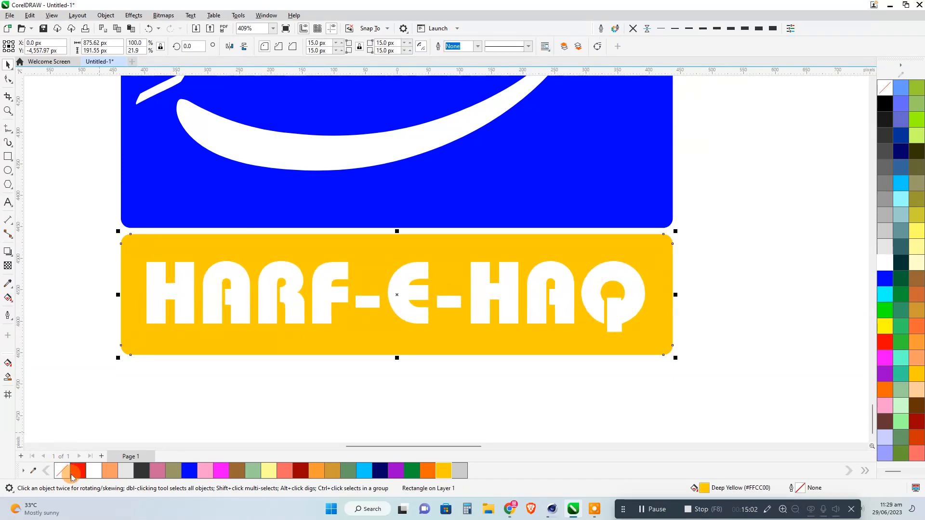
{"action": "left_click", "coordinate": [77, 470]}
{"action": "left_click", "coordinate": [160, 379]}
{"action": "scroll", "coordinate": [341, 279], "scroll_direction": "down", "scroll_amount": 3}
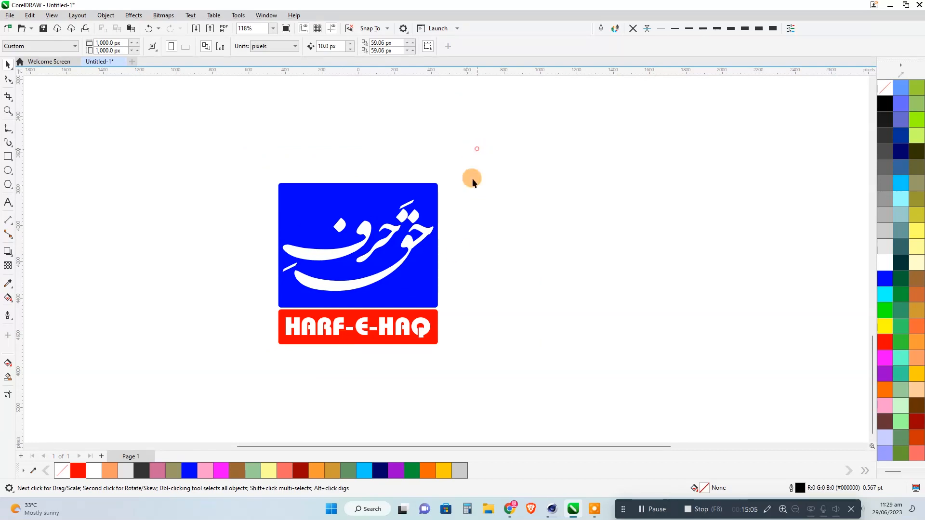
{"action": "left_click_drag", "start_coordinate": [268, 377], "coordinate": [268, 376]}
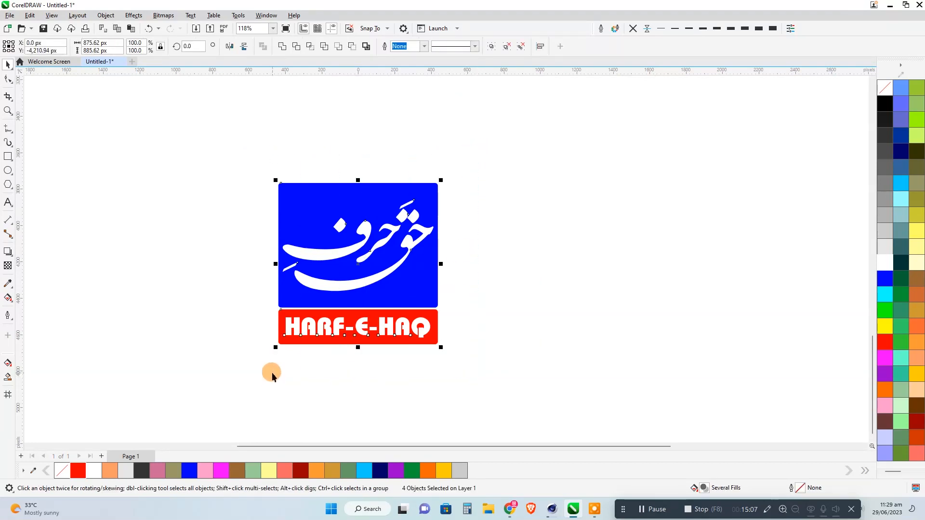
{"action": "left_click", "coordinate": [271, 371]}
{"action": "scroll", "coordinate": [346, 355], "scroll_direction": "up", "scroll_amount": 1}
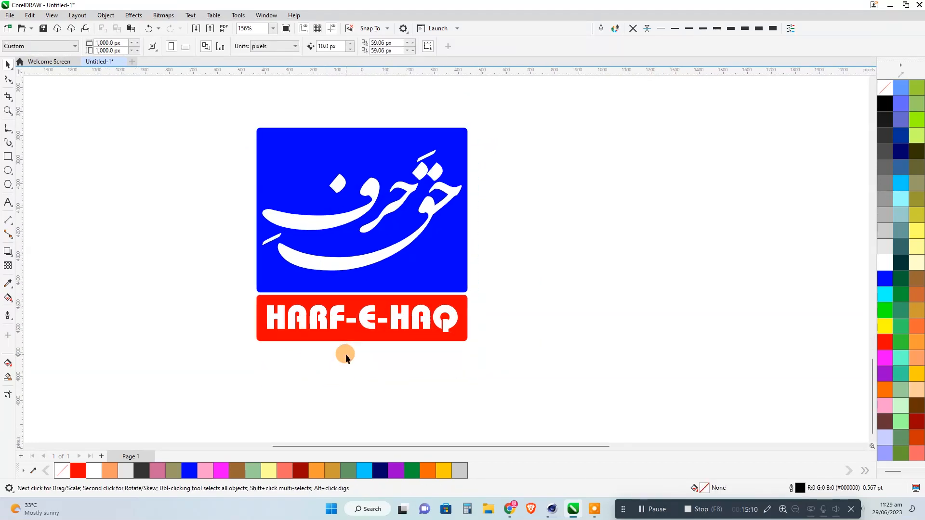
{"action": "left_click", "coordinate": [330, 329]}
{"action": "left_click", "coordinate": [315, 340], "text": "shift"}
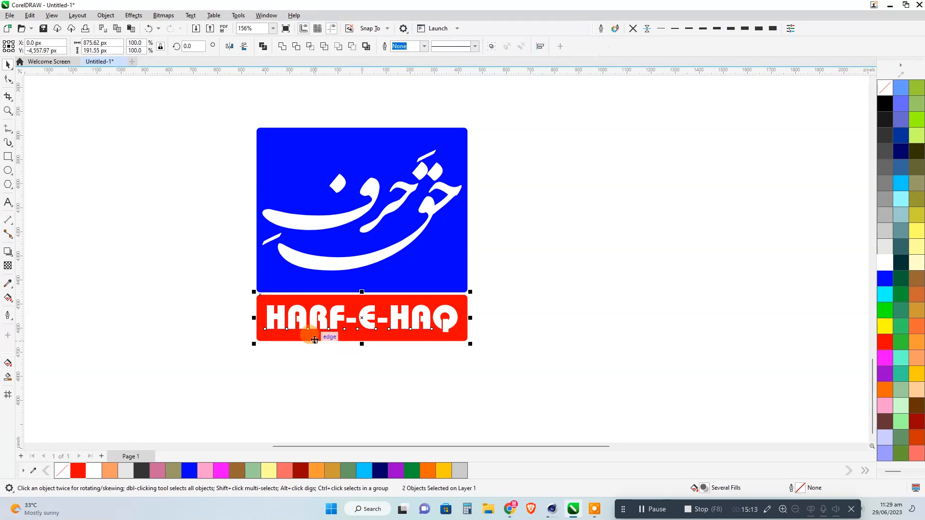
{"action": "left_click_drag", "start_coordinate": [503, 381], "coordinate": [222, 107]}
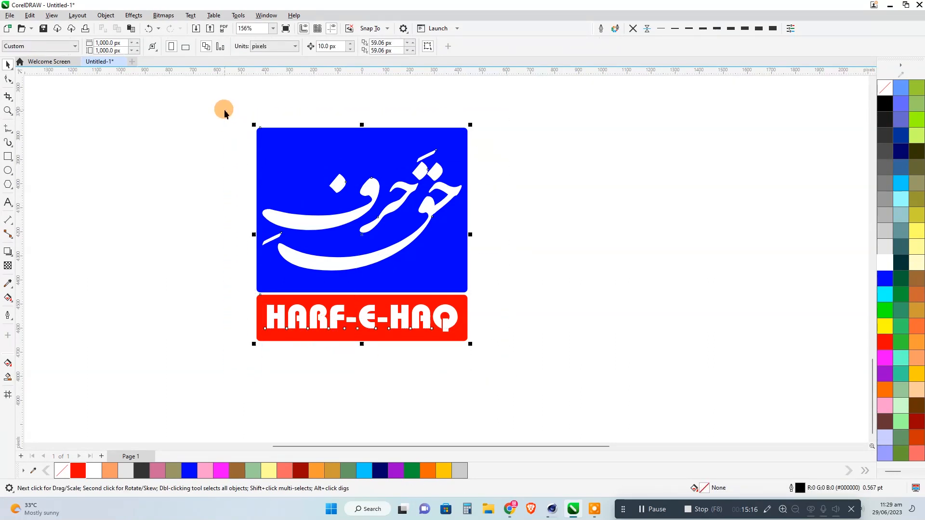
{"action": "left_click", "coordinate": [224, 112]}
{"action": "left_click_drag", "start_coordinate": [229, 109], "coordinate": [511, 363]}
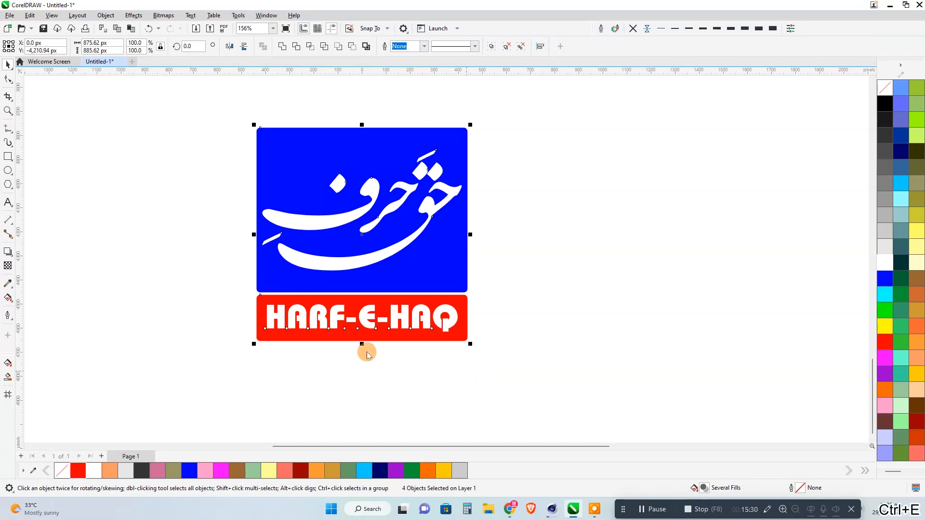
{"action": "key", "text": "ctrl+e"}
{"action": "left_click", "coordinate": [255, 377]}
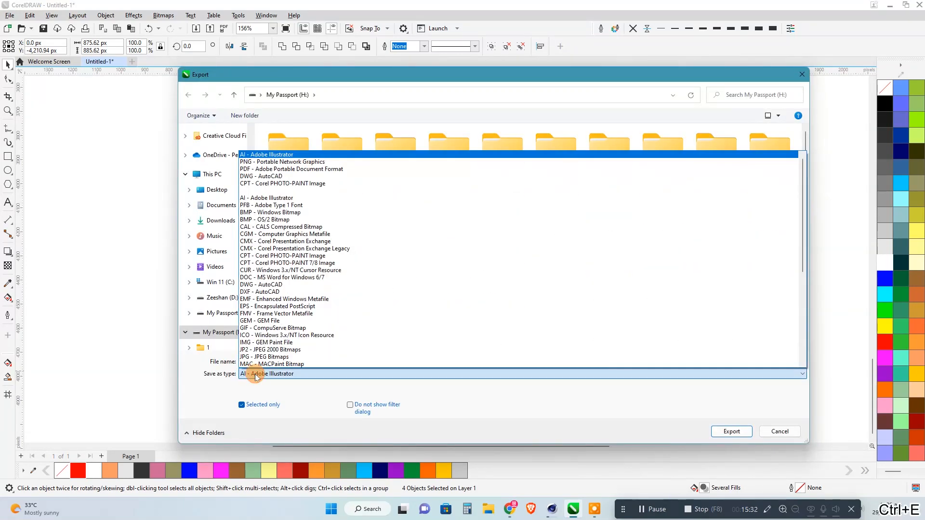
{"action": "left_click", "coordinate": [776, 430]}
Fill both the Urdu lettering and the HARF-E-HAQ title with deep yellow.
{"action": "left_click", "coordinate": [423, 200]}
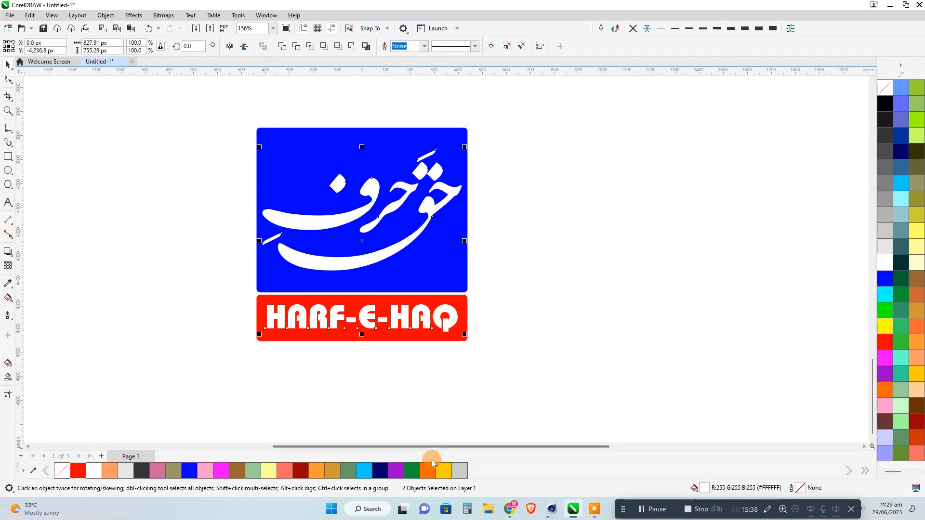
{"action": "left_click", "coordinate": [444, 470]}
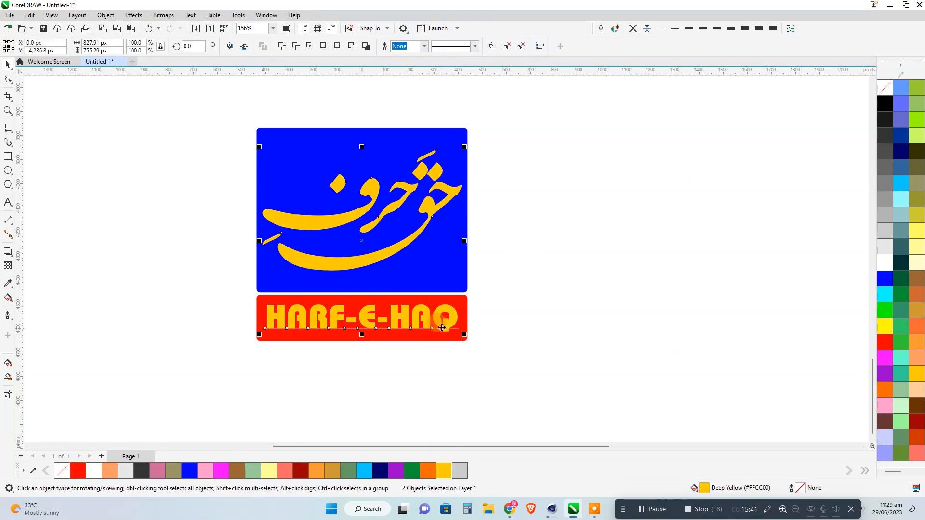
Move the lettering and title about 892 px to the left, clear of the blocks, and convert them to curves.
{"action": "left_click_drag", "start_coordinate": [442, 328], "coordinate": [240, 324]}
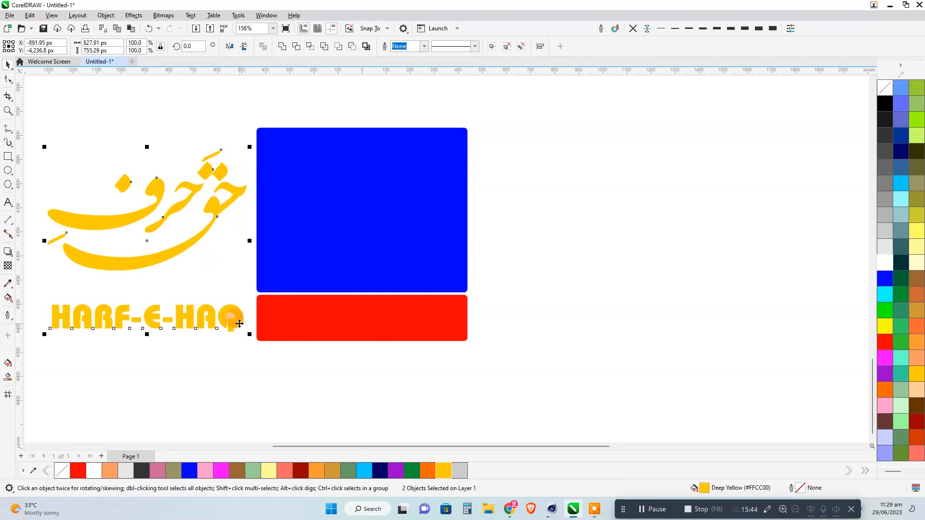
{"action": "left_click", "coordinate": [397, 390]}
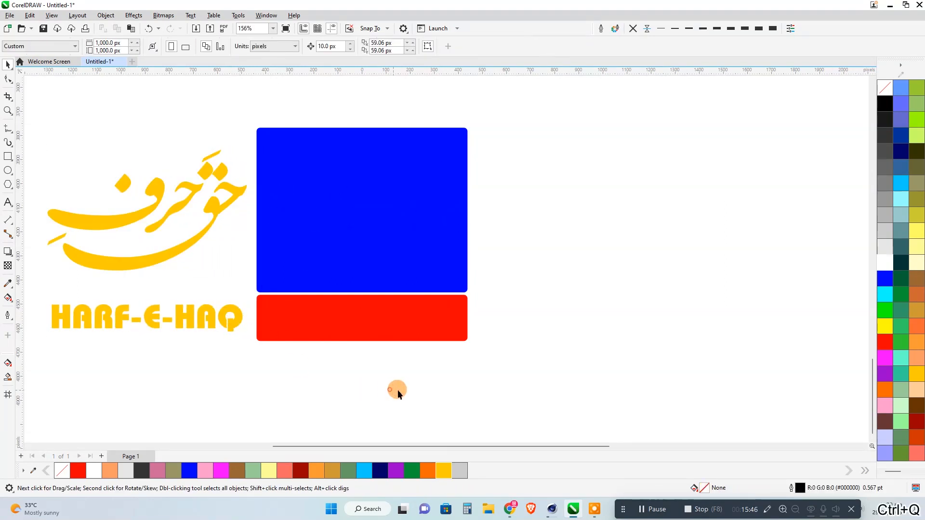
{"action": "left_click_drag", "start_coordinate": [397, 389], "coordinate": [509, 390]}
Export only the four logo objects as Harf e Haq in AI - Adobe Illustrator format with Adobe Illustrator 8.0 compatibility.
{"action": "left_click_drag", "start_coordinate": [644, 400], "coordinate": [112, 85]}
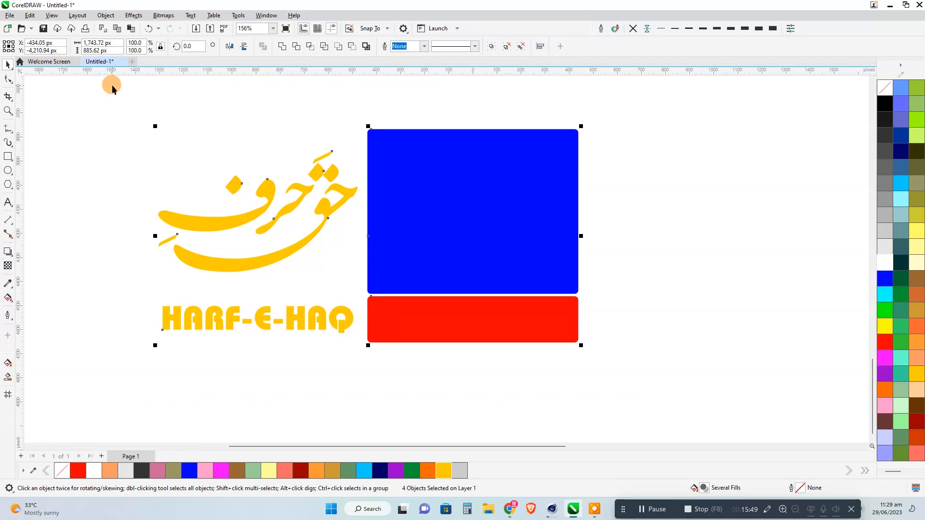
{"action": "key", "text": "ctrl+e"}
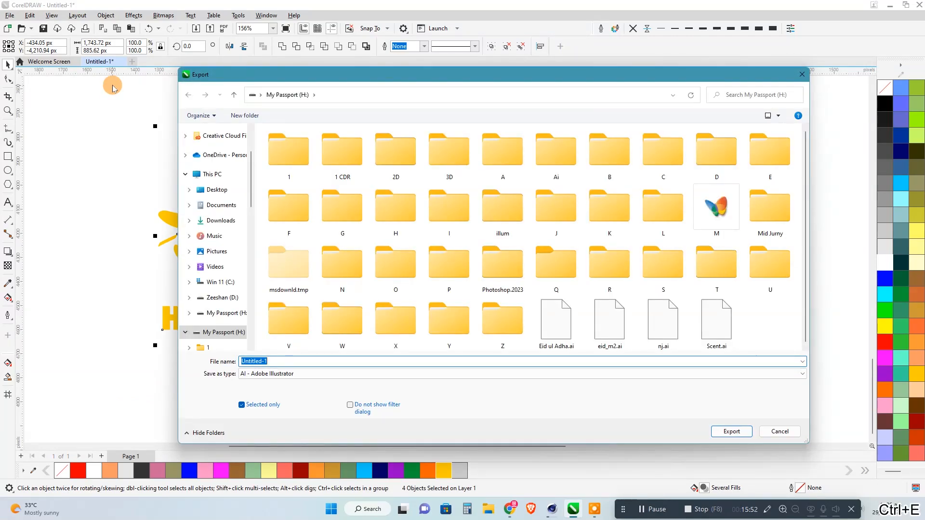
{"action": "key", "text": "ctrl+v"}
{"action": "left_click", "coordinate": [289, 374]}
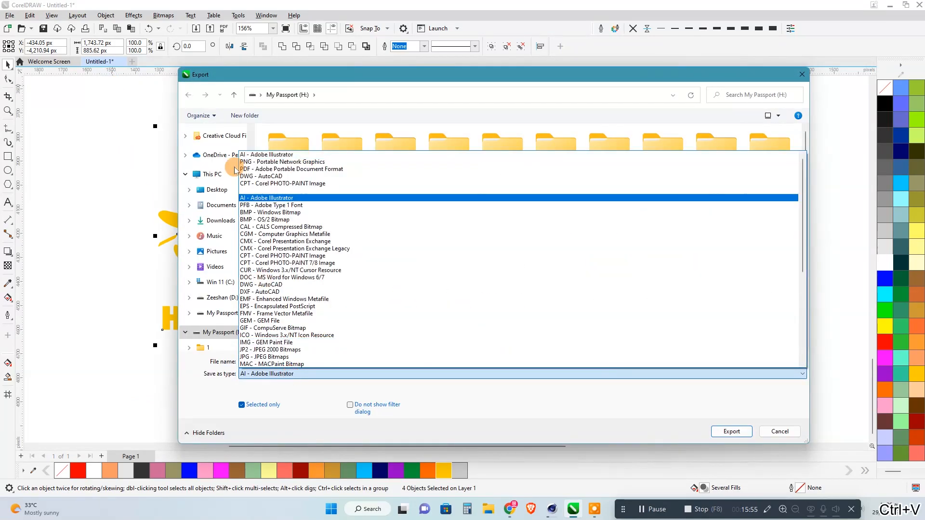
{"action": "left_click", "coordinate": [246, 154]}
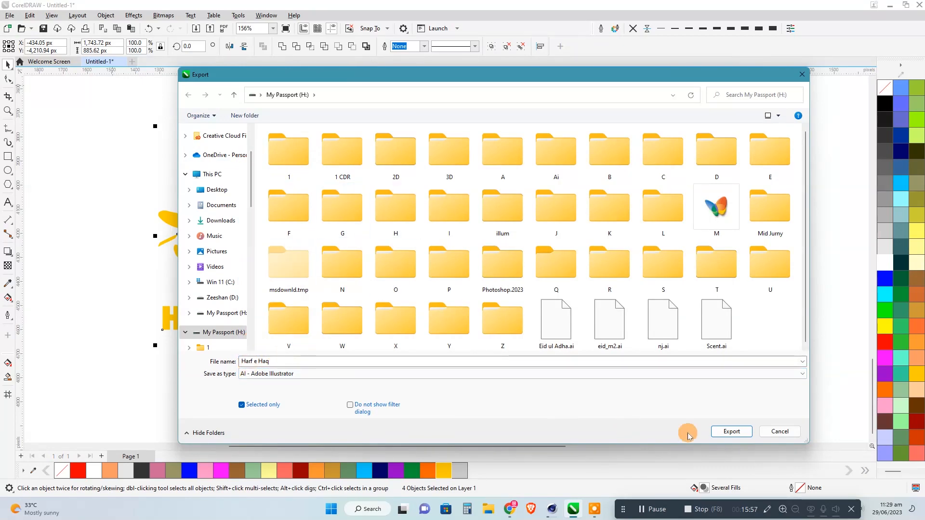
{"action": "left_click", "coordinate": [731, 431]}
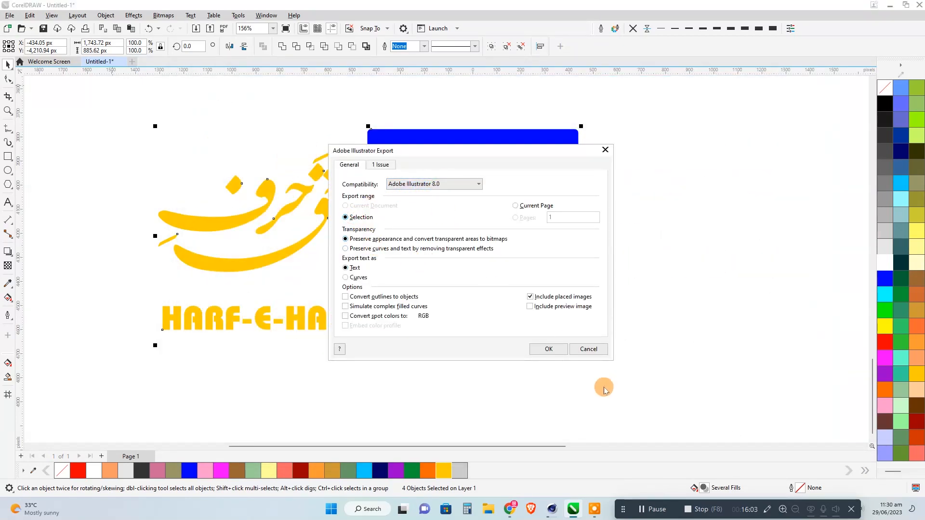
{"action": "left_click", "coordinate": [548, 349]}
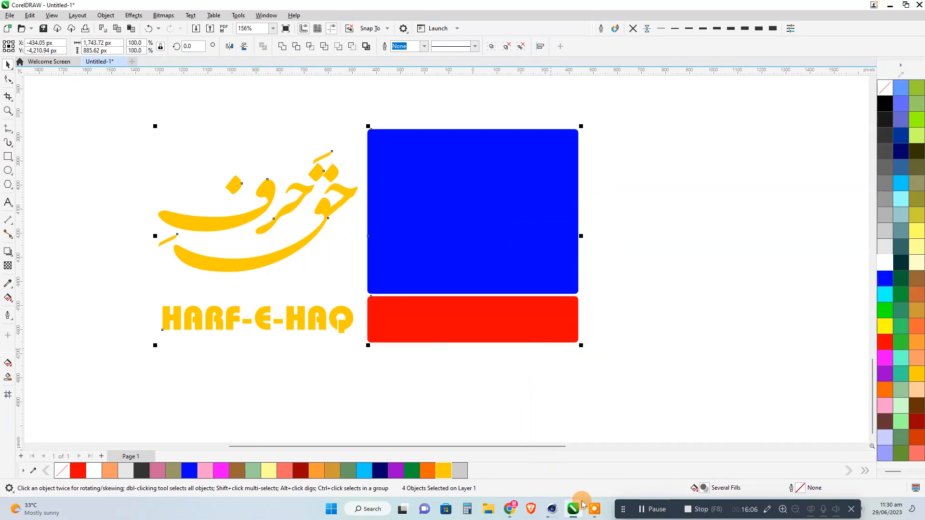
Replace the fills of the four logo objects with thin black outlines and switch to Cinema 4D.
{"action": "left_click", "coordinate": [885, 88]}
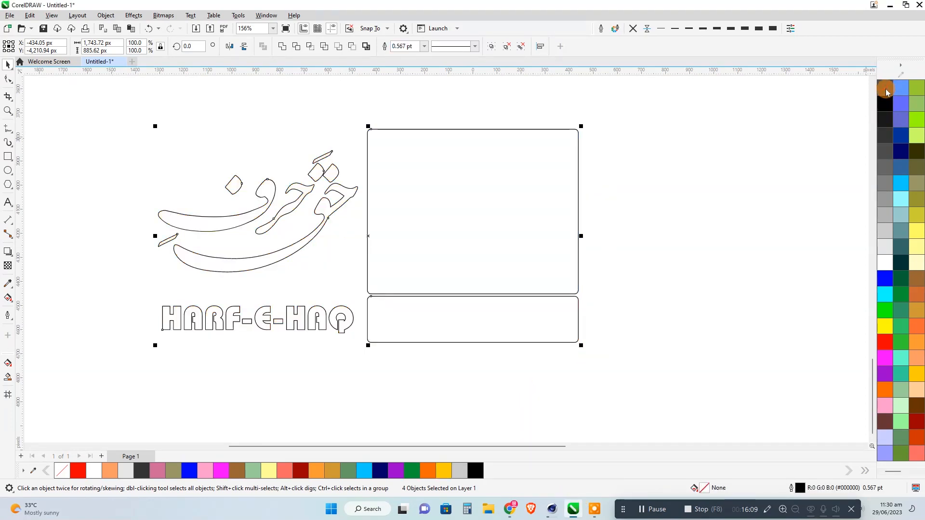
{"action": "left_click", "coordinate": [890, 5]}
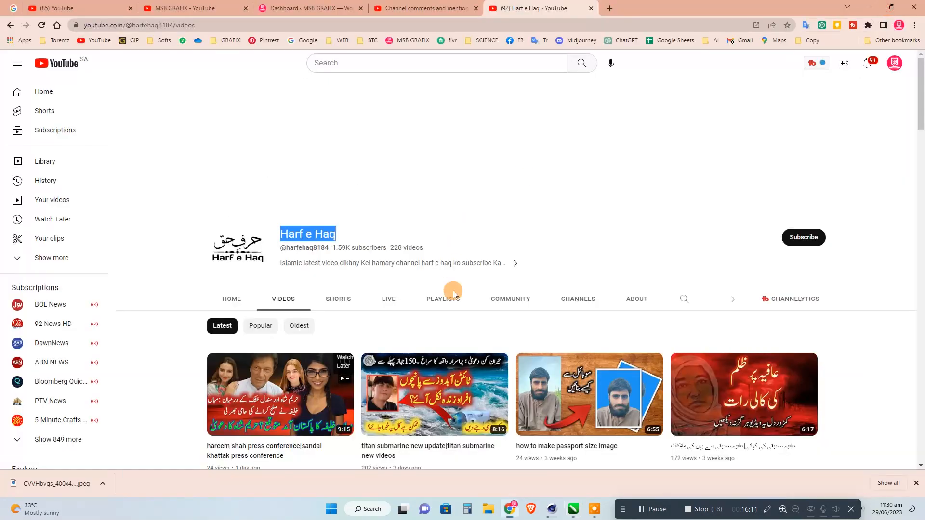
{"action": "left_click", "coordinate": [869, 7]}
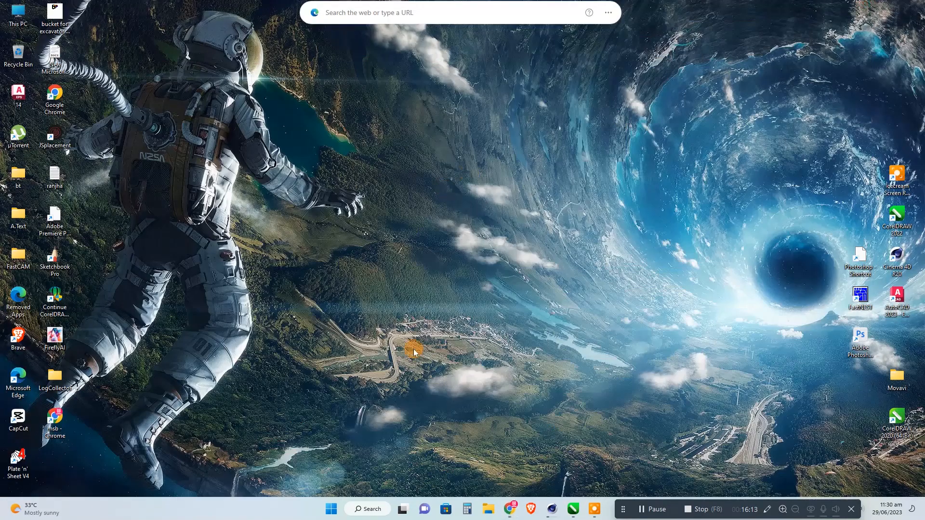
{"action": "left_click", "coordinate": [552, 508]}
{"action": "left_click", "coordinate": [870, 28]}
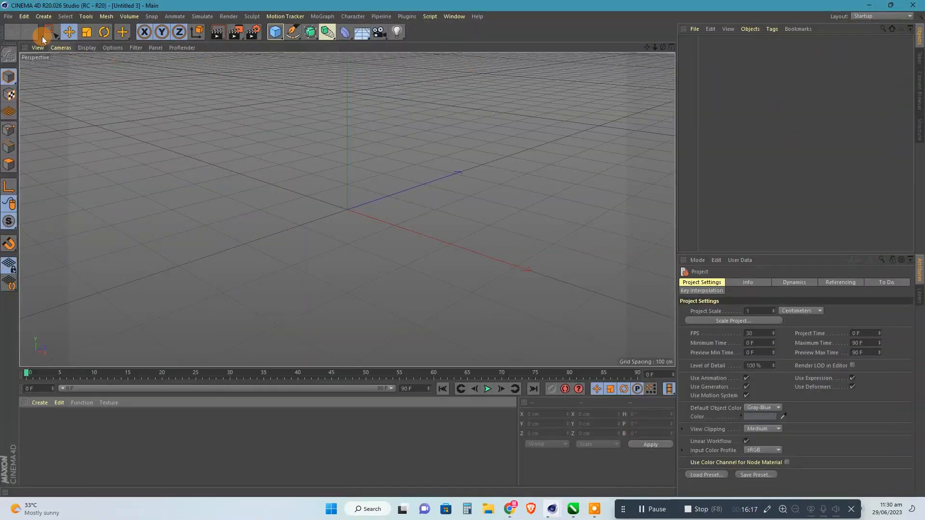
Open Harf e Haq.ai from the My Passport (H:) drive, accepting the offered Illustrator import settings.
{"action": "left_click", "coordinate": [9, 16]}
{"action": "left_click", "coordinate": [21, 43]}
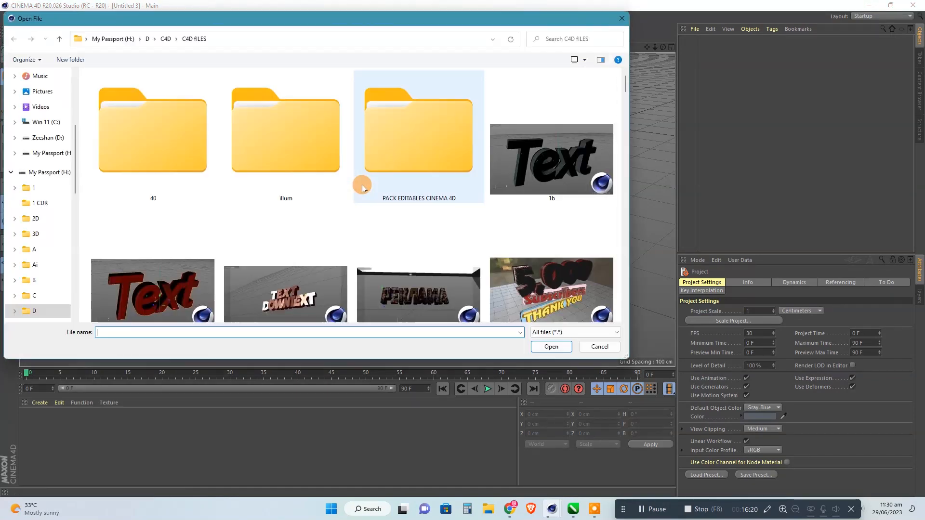
{"action": "left_click", "coordinate": [120, 38]}
{"action": "scroll", "coordinate": [400, 193], "scroll_direction": "down", "scroll_amount": 5}
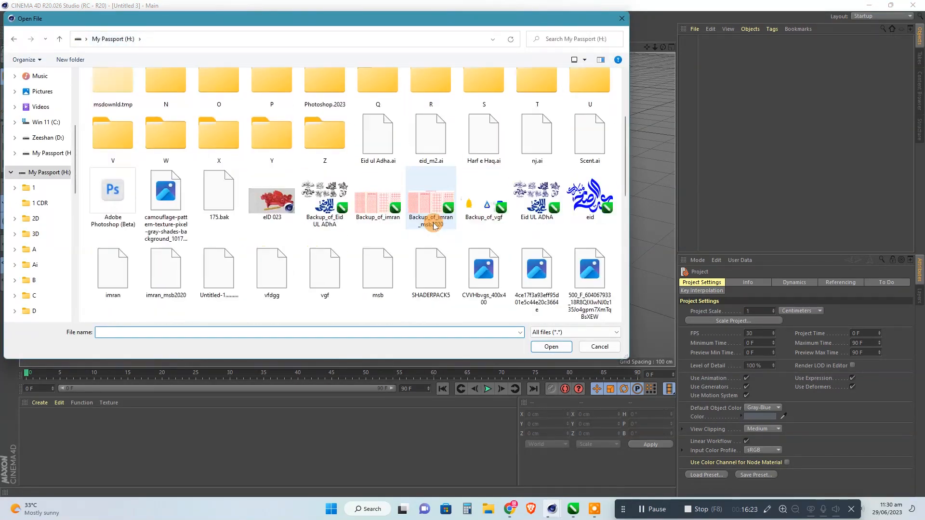
{"action": "double_click", "coordinate": [484, 139]}
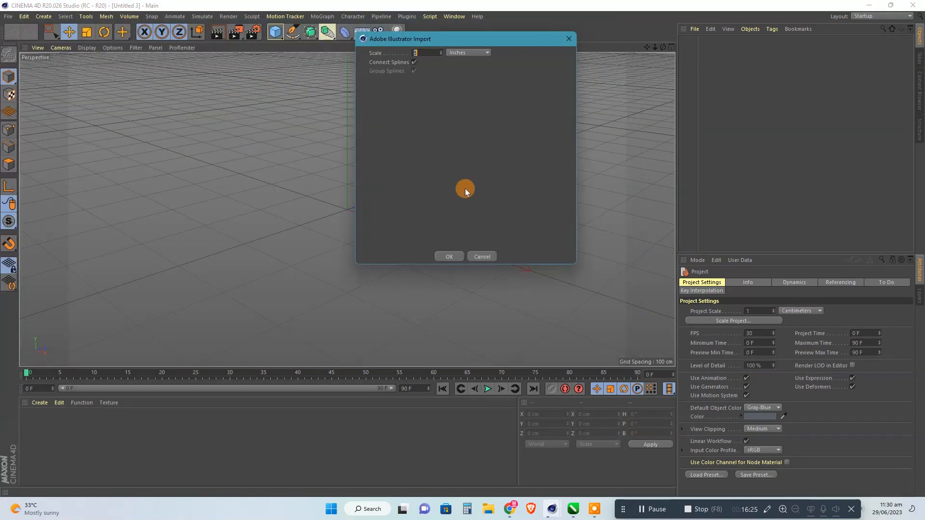
{"action": "left_click", "coordinate": [448, 254]}
Set the X and Y position of the imported Harf e Haq null to 0 cm.
{"action": "scroll", "coordinate": [449, 254], "scroll_direction": "down", "scroll_amount": 8}
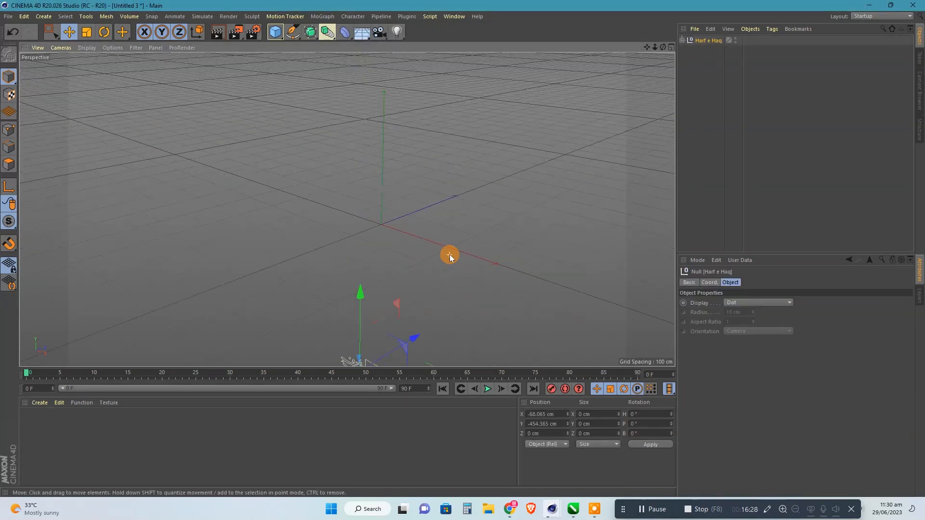
{"action": "scroll", "coordinate": [319, 178], "scroll_direction": "down", "scroll_amount": 3}
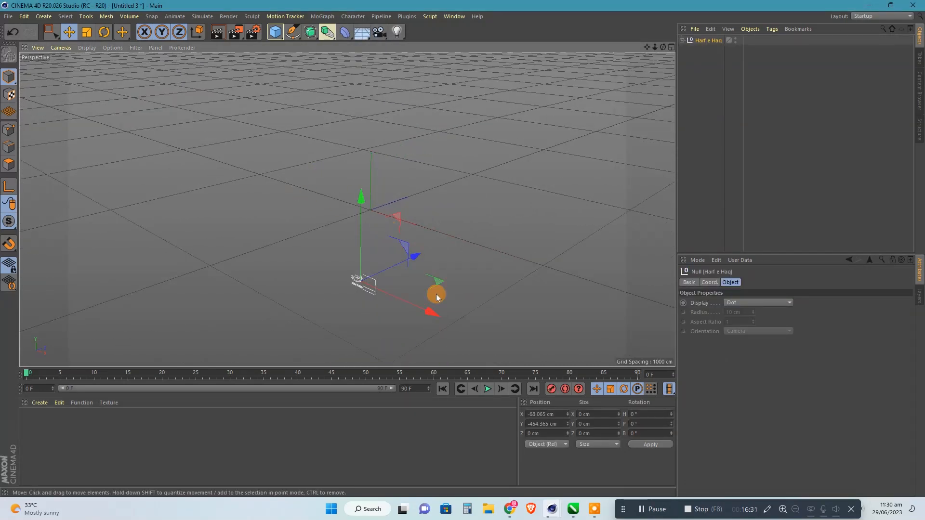
{"action": "left_click_drag", "start_coordinate": [557, 415], "coordinate": [496, 415]}
{"action": "type", "text": "0"}
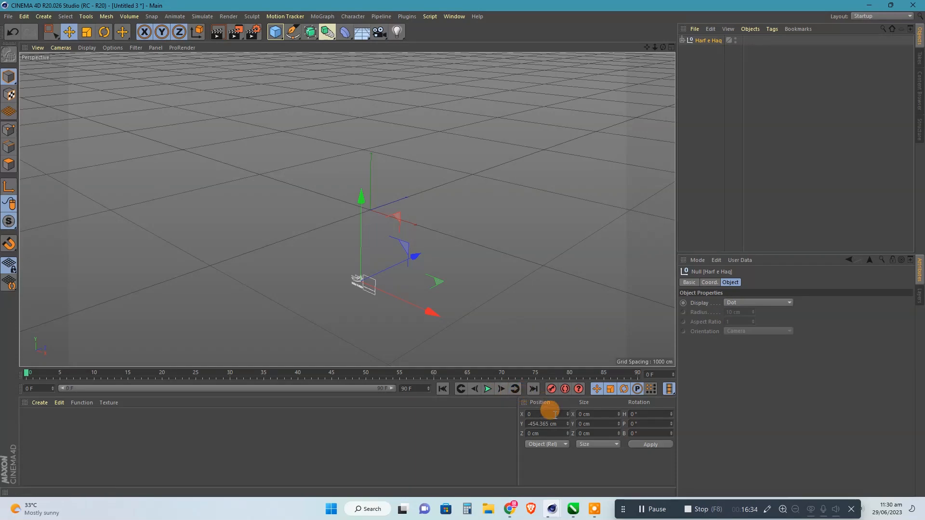
{"action": "left_click_drag", "start_coordinate": [556, 423], "coordinate": [527, 423]}
{"action": "type", "text": "0"}
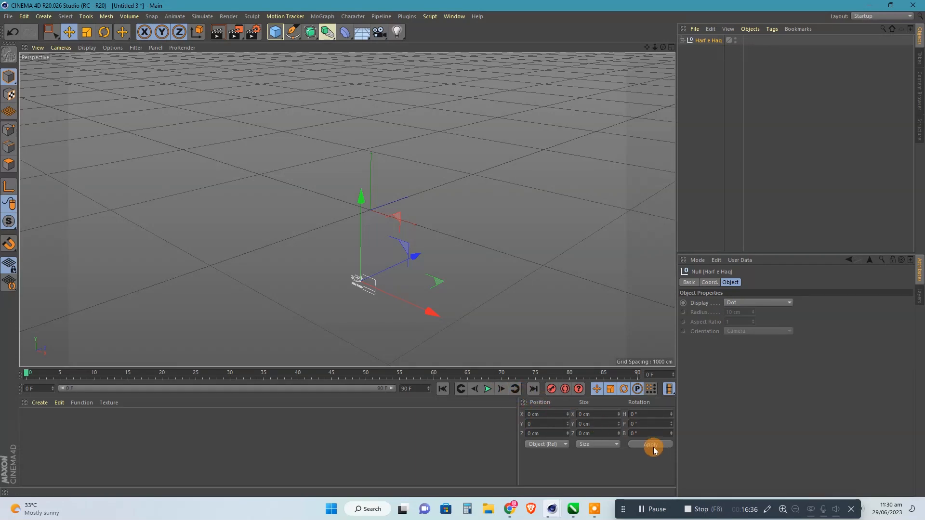
{"action": "left_click", "coordinate": [653, 446]}
Merge the Urdu lettering splines Path 3 through Path 10 into one spline with Connect Objects + Delete.
{"action": "left_click", "coordinate": [683, 40]}
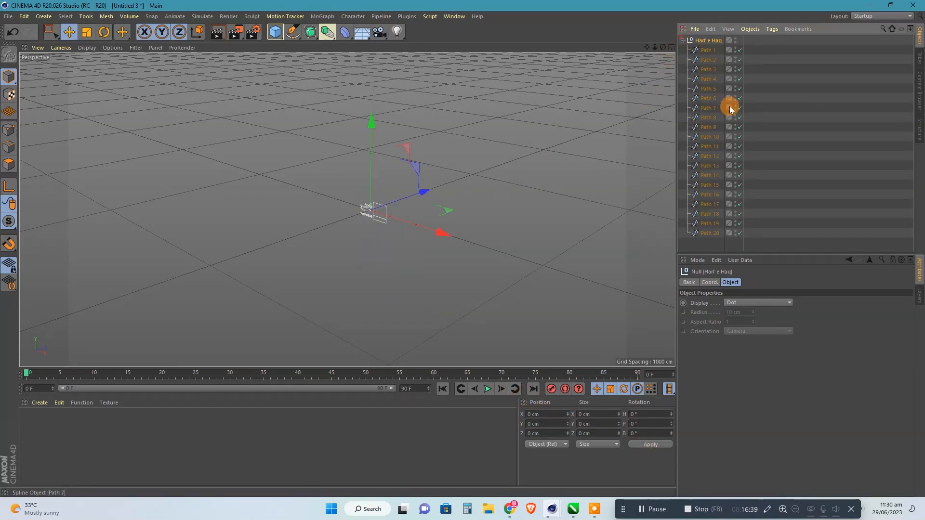
{"action": "left_click", "coordinate": [777, 127]}
{"action": "scroll", "coordinate": [389, 197], "scroll_direction": "up", "scroll_amount": 15}
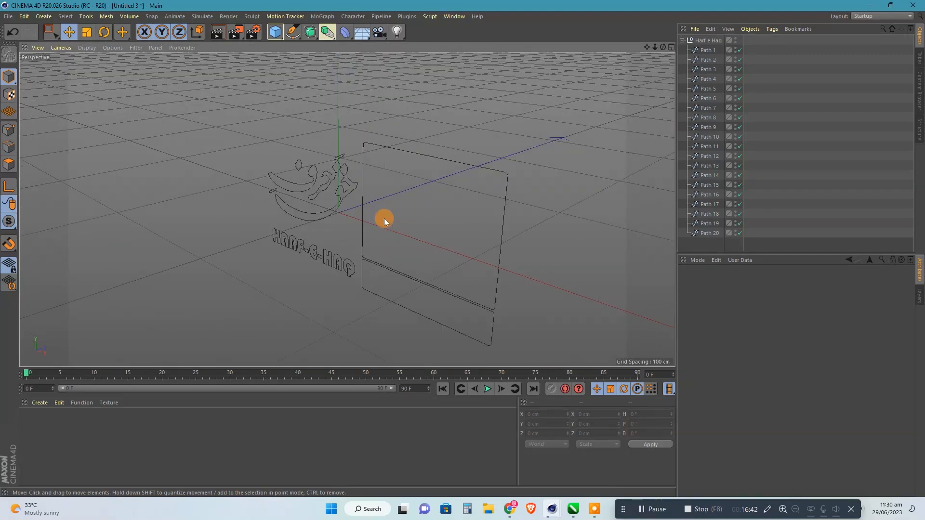
{"action": "left_click", "coordinate": [703, 50]}
{"action": "left_click", "coordinate": [704, 61]}
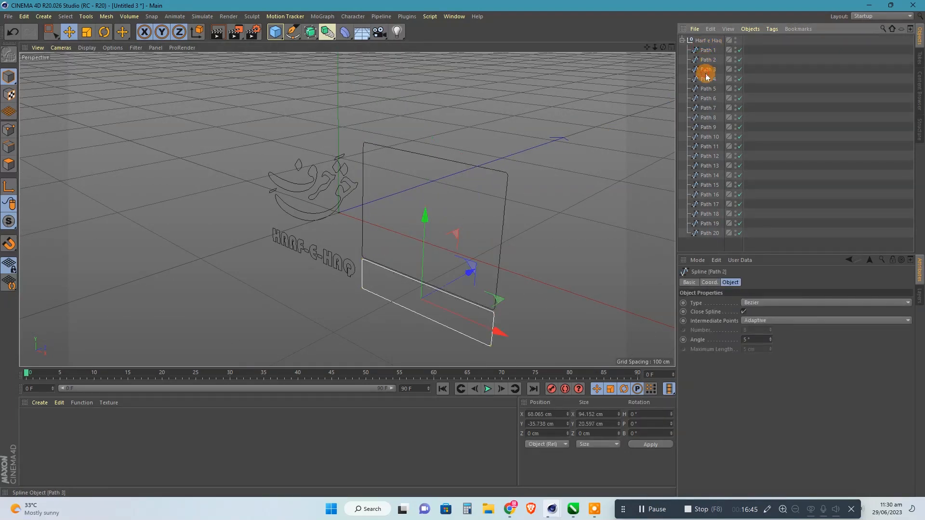
{"action": "left_click", "coordinate": [707, 71]}
{"action": "left_click_drag", "start_coordinate": [711, 99], "coordinate": [709, 138]}
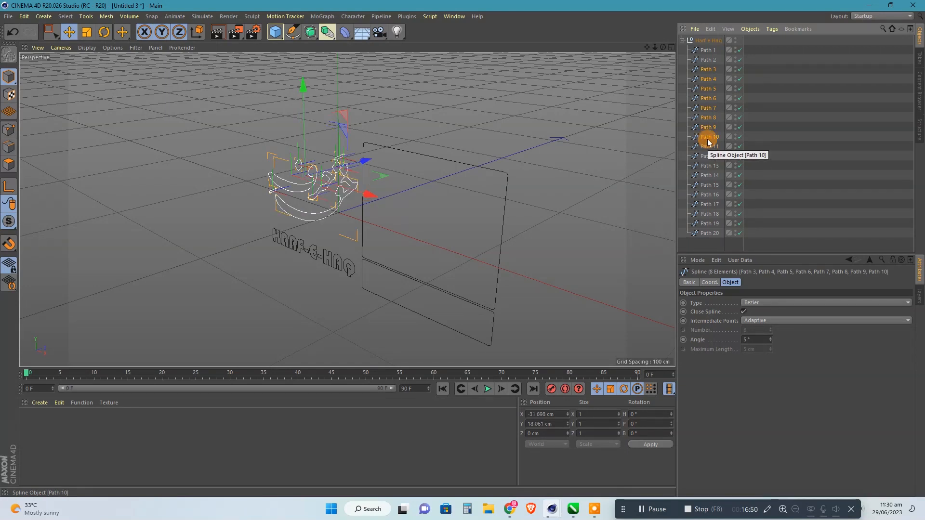
{"action": "right_click", "coordinate": [708, 149]}
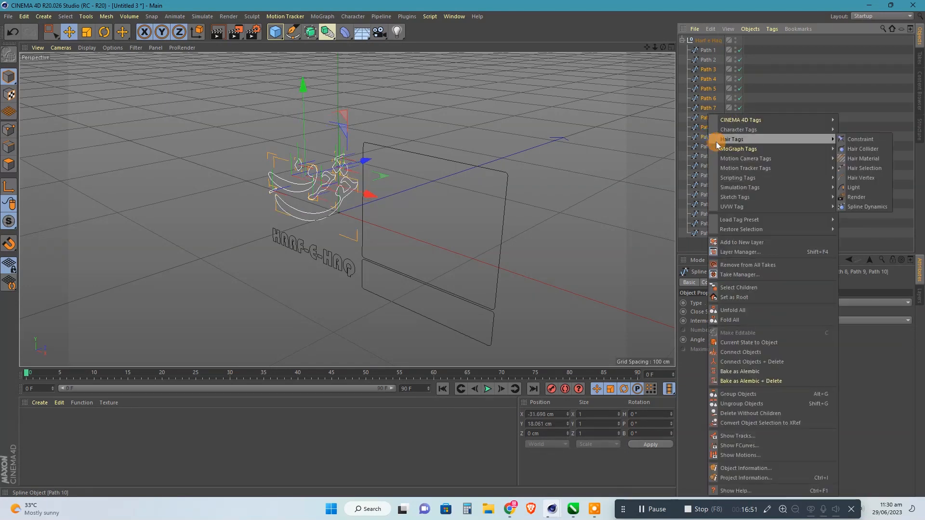
{"action": "left_click", "coordinate": [750, 362]}
Merge the English title splines Path 11 through Path 20 into one spline with Connect Objects + Delete.
{"action": "left_click", "coordinate": [706, 80]}
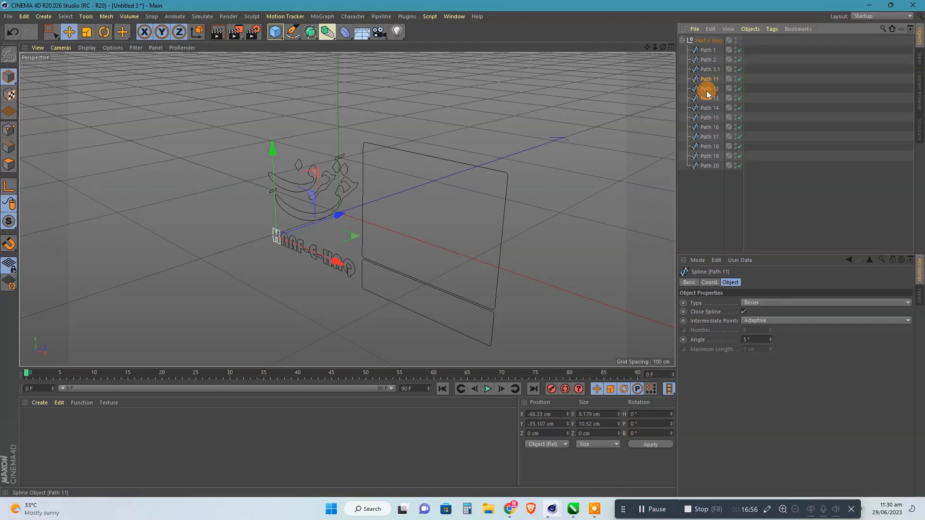
{"action": "left_click_drag", "start_coordinate": [707, 94], "coordinate": [712, 161]}
{"action": "right_click", "coordinate": [712, 162]}
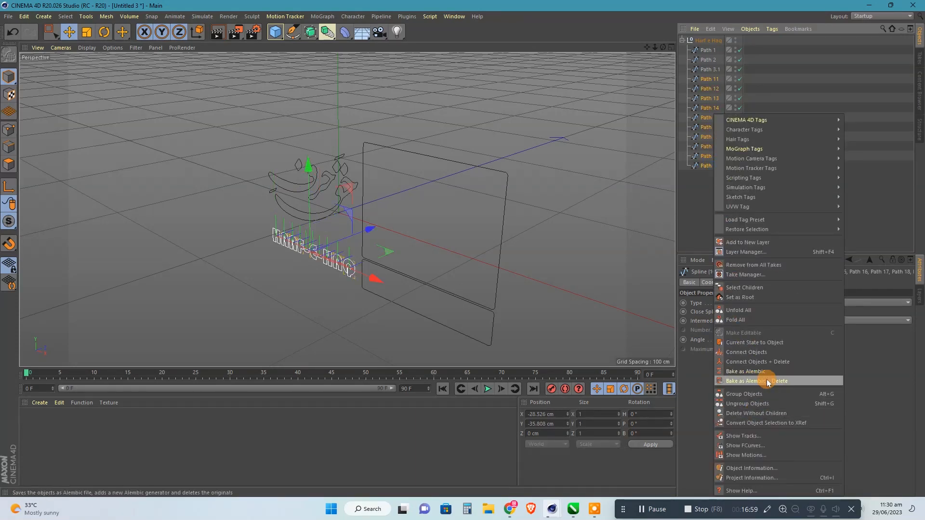
{"action": "left_click", "coordinate": [768, 362]}
Set the X and Y position of Path 1 and Path 3.1 to 0 cm while both are selected.
{"action": "left_click", "coordinate": [706, 70]}
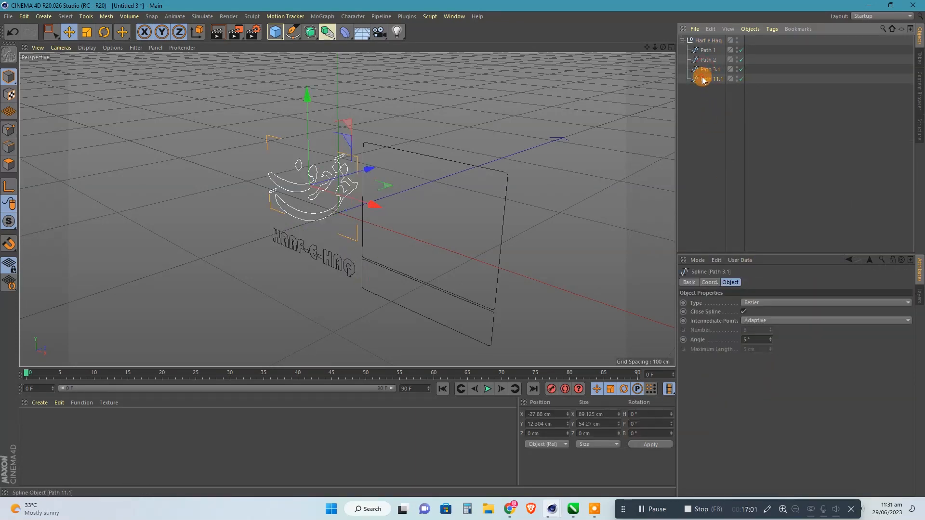
{"action": "left_click", "coordinate": [702, 80]}
{"action": "left_click", "coordinate": [704, 59]}
{"action": "left_click", "coordinate": [703, 53]}
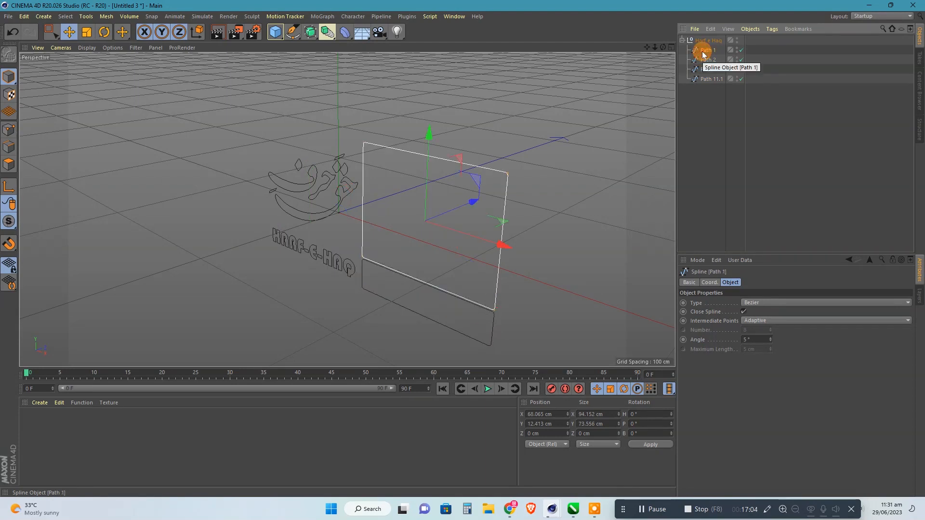
{"action": "left_click", "coordinate": [712, 70], "text": "shift"}
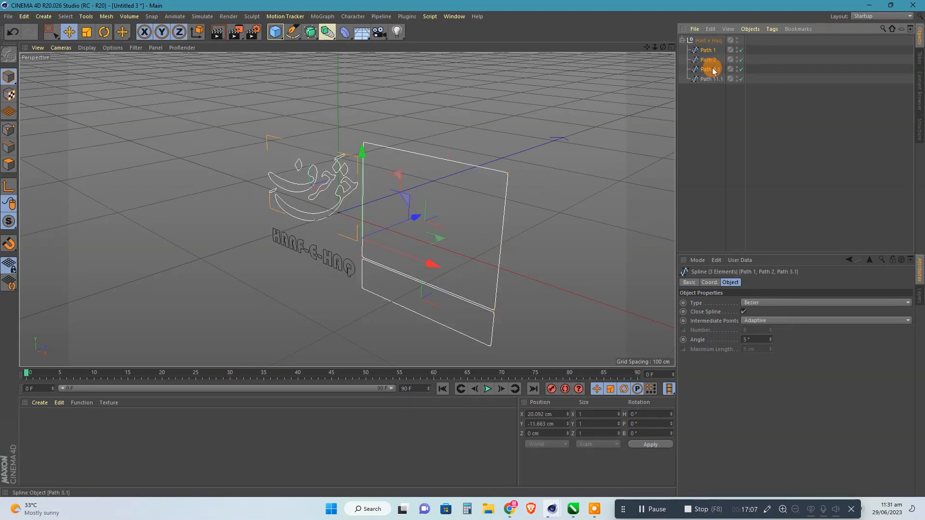
{"action": "left_click", "coordinate": [707, 59], "text": "ctrl"}
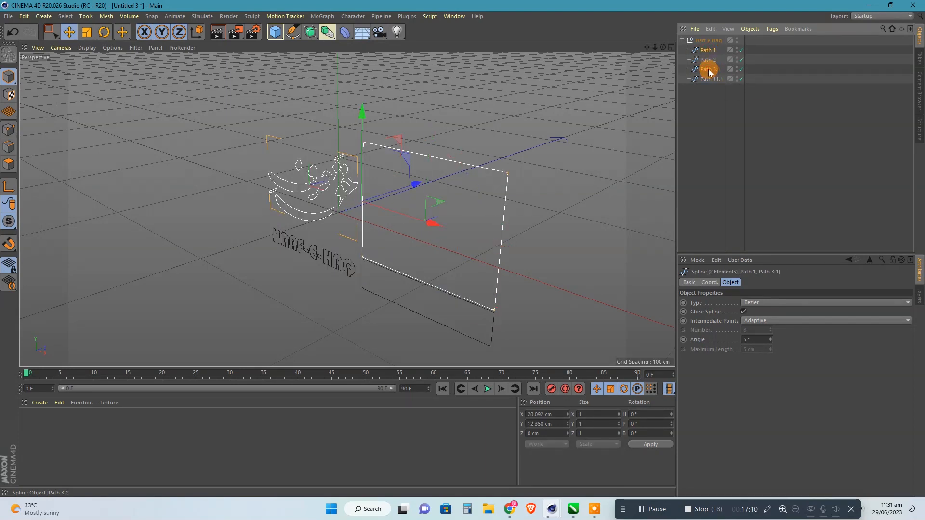
{"action": "left_click_drag", "start_coordinate": [556, 415], "coordinate": [489, 414]}
{"action": "type", "text": "0"}
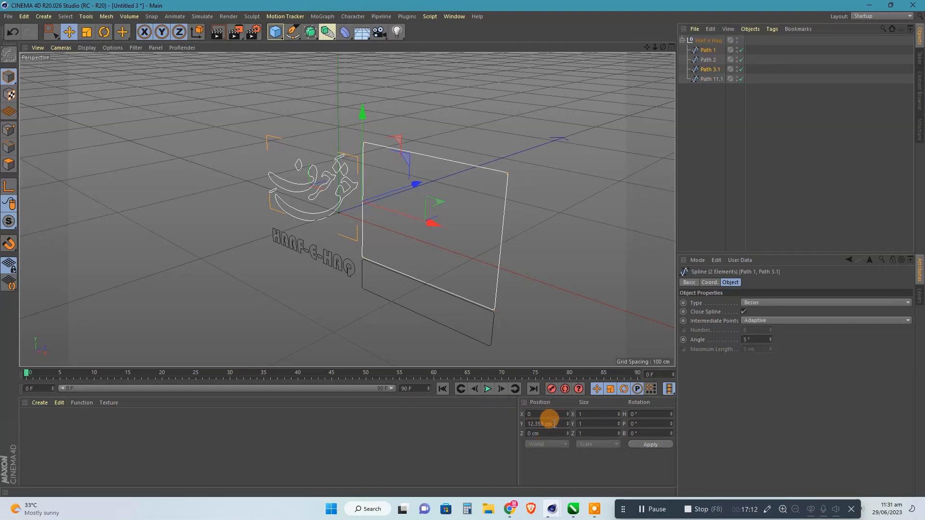
{"action": "left_click_drag", "start_coordinate": [554, 424], "coordinate": [484, 422]}
{"action": "type", "text": "0"}
{"action": "left_click", "coordinate": [650, 445]}
{"action": "left_click", "coordinate": [525, 338]}
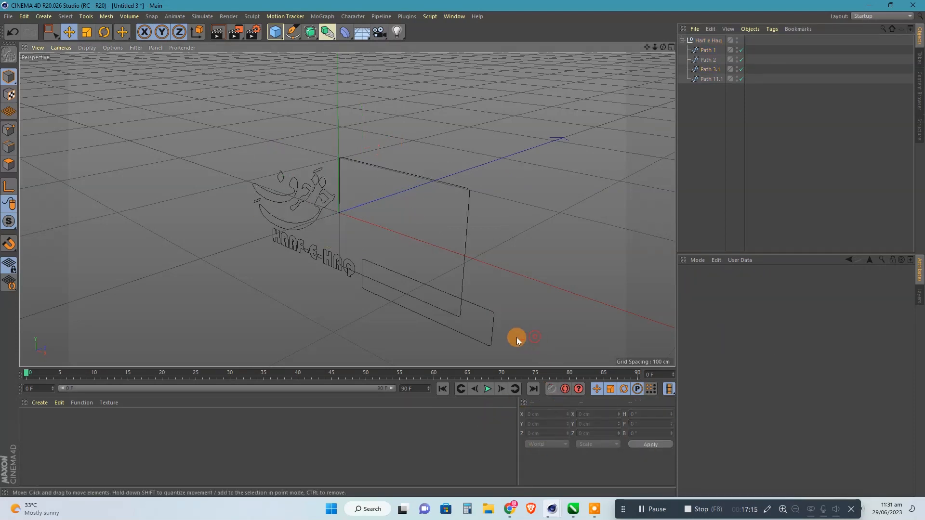
Set the X and Y position of Path 2 and Path 11.1 to 0 cm while both are selected.
{"action": "left_click", "coordinate": [395, 316]}
{"action": "left_click", "coordinate": [327, 268], "text": "shift"}
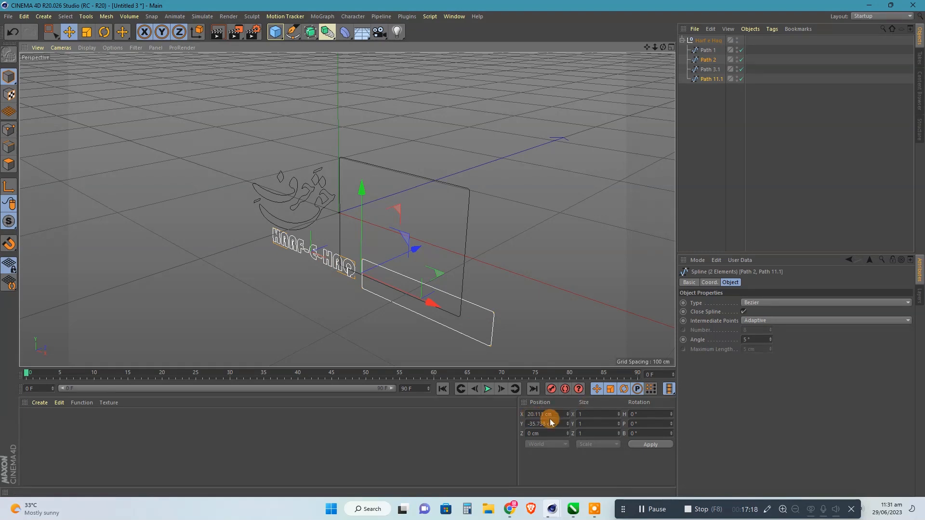
{"action": "left_click_drag", "start_coordinate": [554, 414], "coordinate": [472, 415]}
{"action": "type", "text": "0"}
{"action": "key", "text": "Tab"}
{"action": "type", "text": "0"}
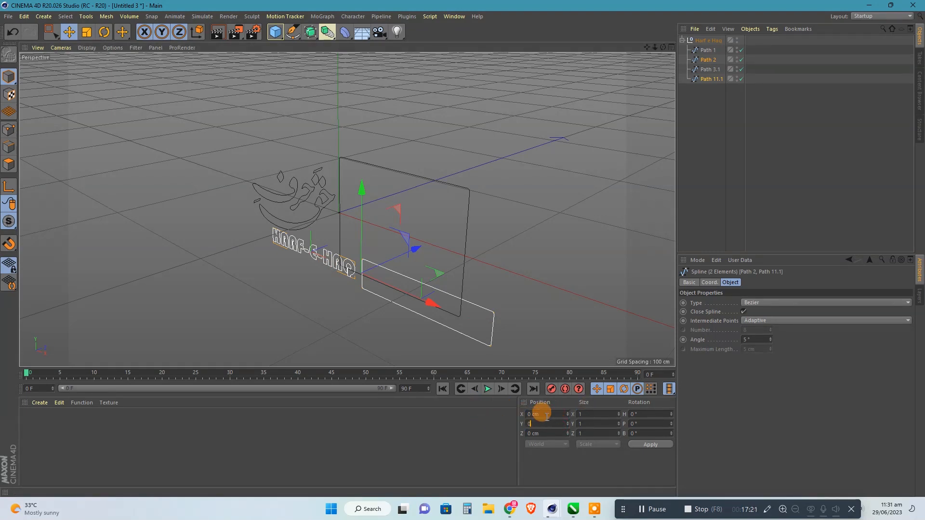
{"action": "left_click", "coordinate": [648, 444]}
{"action": "left_click", "coordinate": [537, 192]}
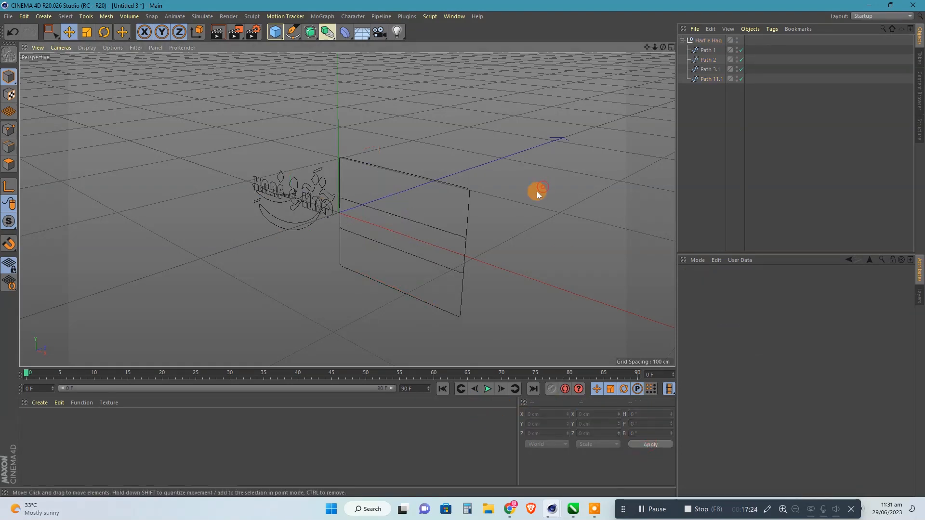
Set the X position of the English title spline and its small frame, Path 2, individually to 0 cm.
{"action": "left_click", "coordinate": [326, 205]}
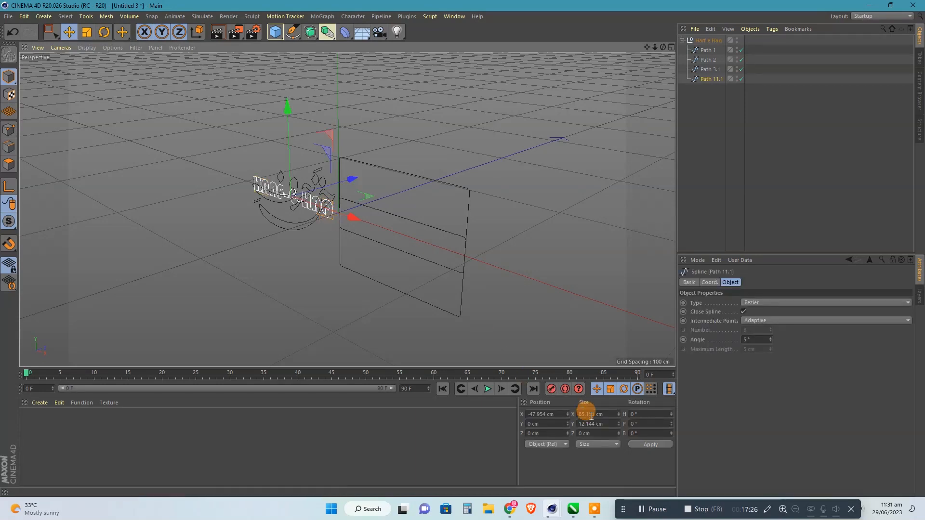
{"action": "left_click", "coordinate": [548, 414]}
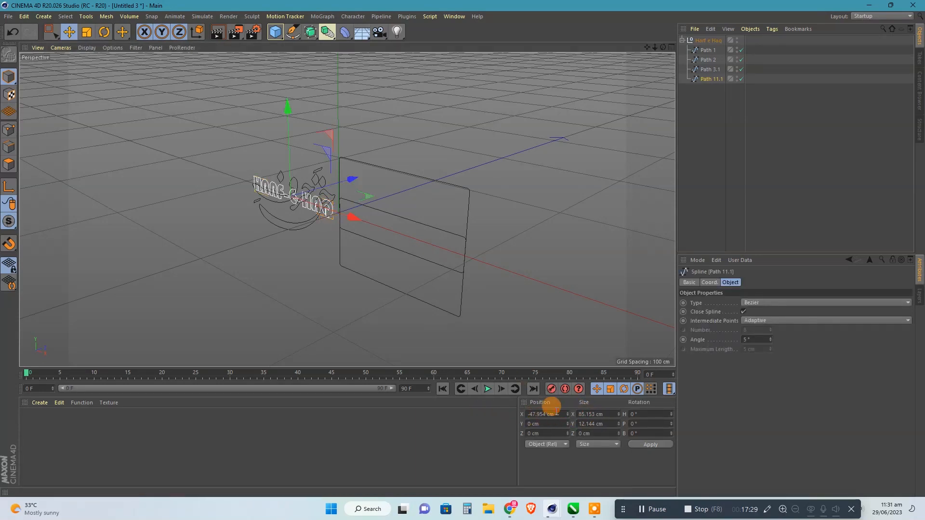
{"action": "type", "text": "0"}
{"action": "left_click", "coordinate": [642, 445]}
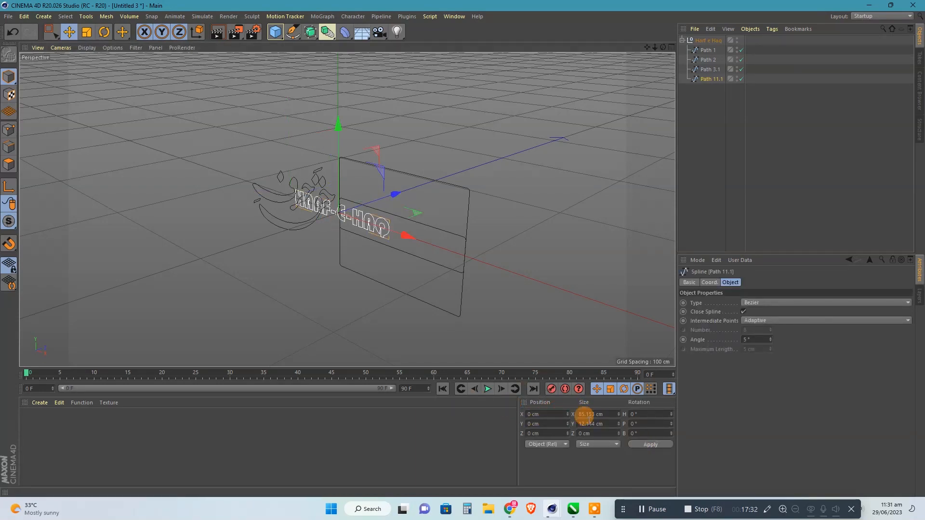
{"action": "left_click", "coordinate": [444, 225]}
{"action": "left_click", "coordinate": [548, 413]}
{"action": "type", "text": "0"}
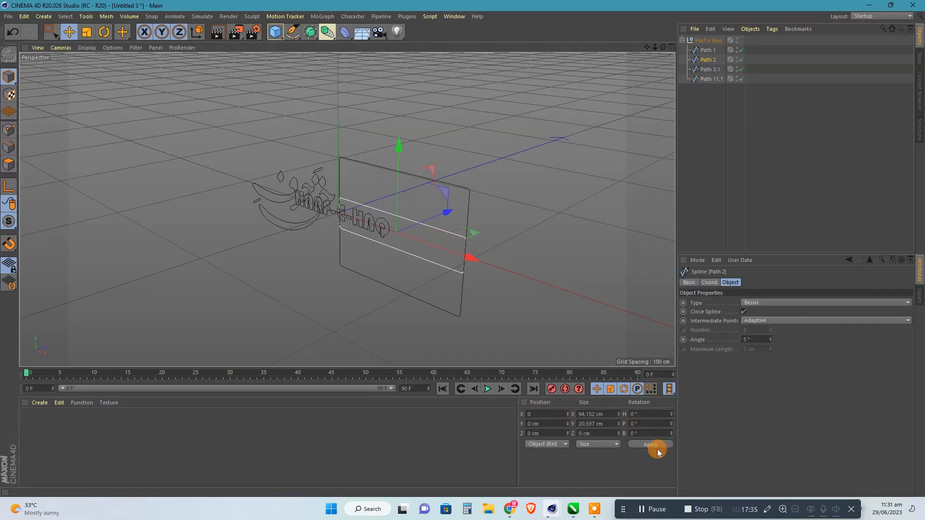
{"action": "left_click", "coordinate": [657, 448]}
Group Path 2 and Path 11.1 under a null and move that null out of the Harf e Haq hierarchy.
{"action": "left_click", "coordinate": [440, 302]}
{"action": "left_click", "coordinate": [441, 311]}
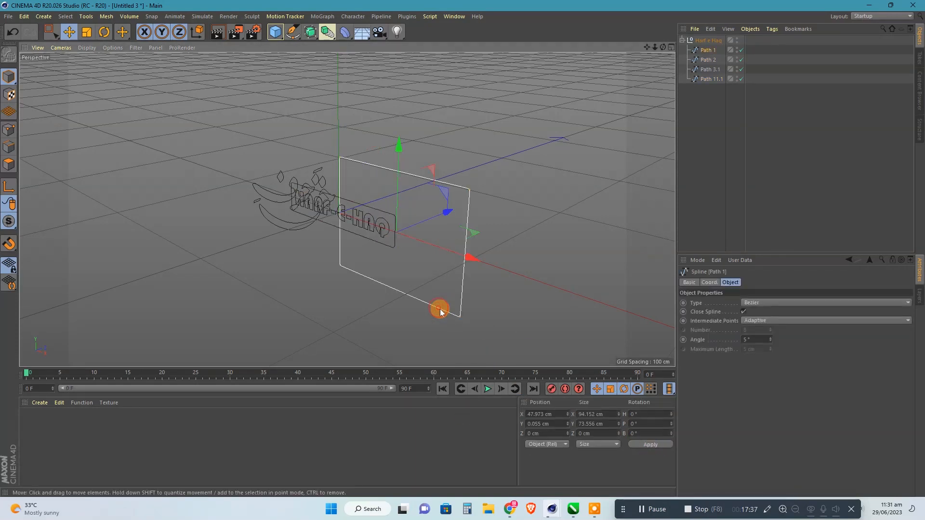
{"action": "left_click", "coordinate": [710, 93]}
{"action": "left_click", "coordinate": [710, 79]}
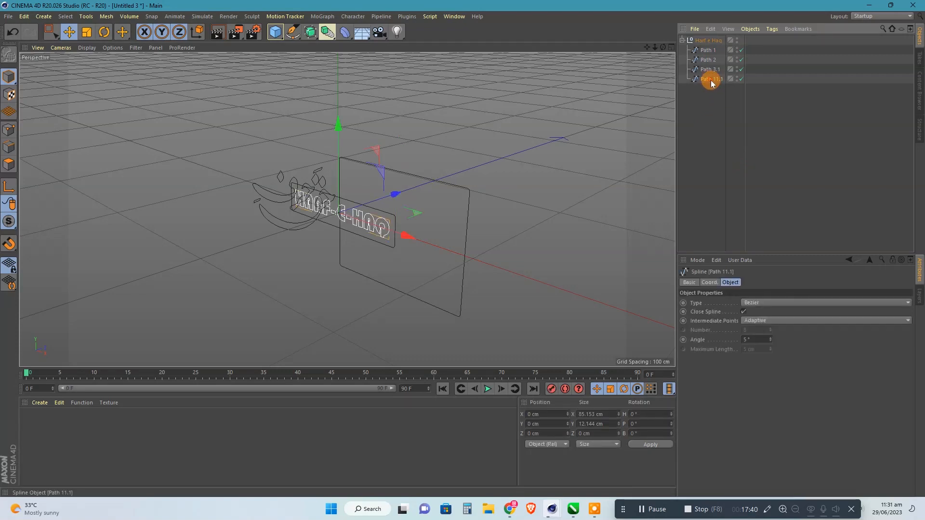
{"action": "left_click", "coordinate": [706, 59]}
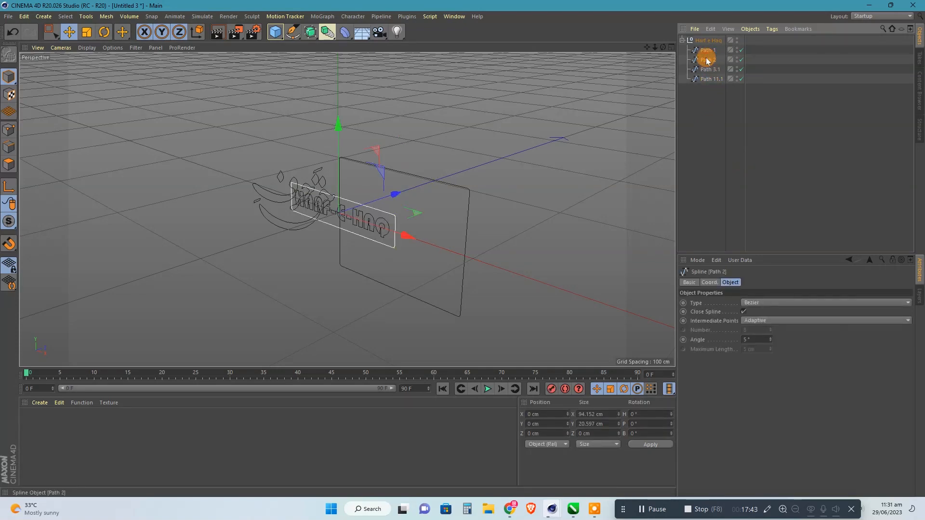
{"action": "left_click", "coordinate": [707, 79], "text": "ctrl"}
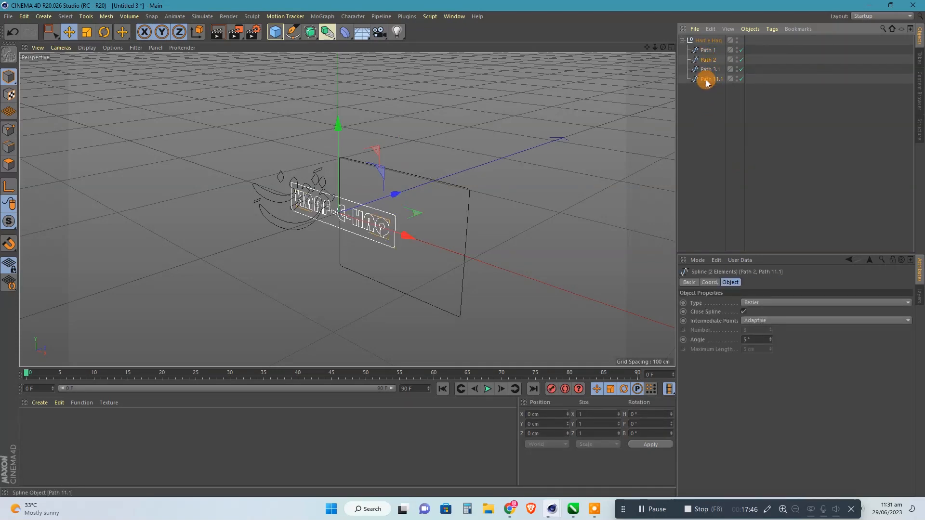
{"action": "key", "text": "alt+g"}
{"action": "left_click_drag", "start_coordinate": [703, 60], "coordinate": [709, 107]}
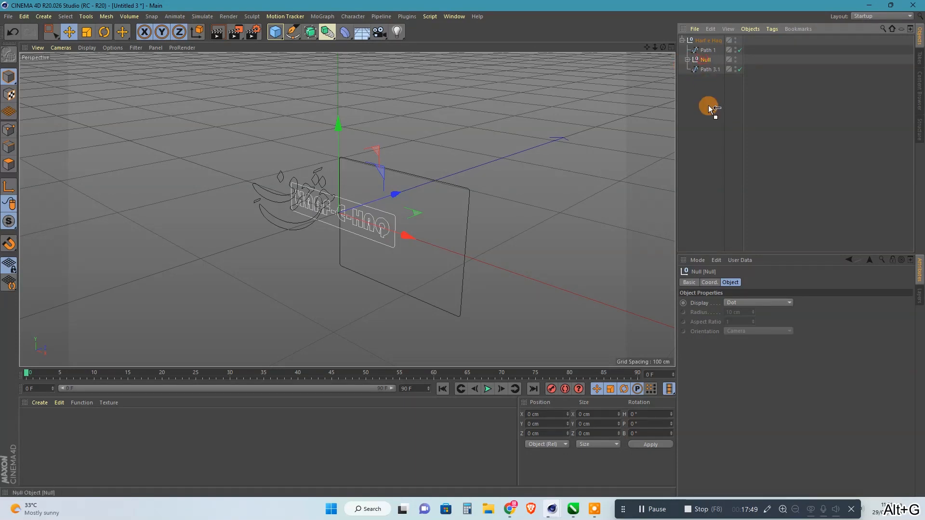
Set the X and Y position of the Urdu lettering spline, Path 3.1, to 0 cm.
{"action": "left_click", "coordinate": [711, 64]}
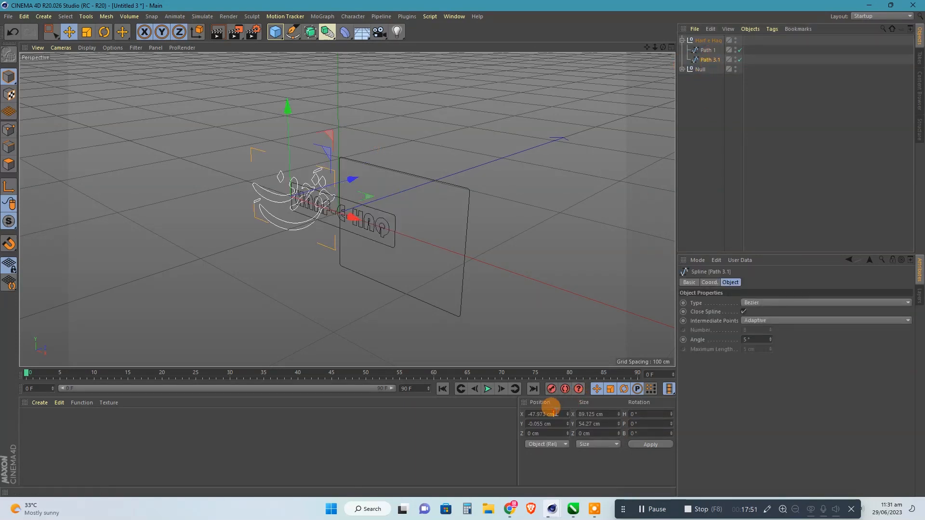
{"action": "left_click", "coordinate": [545, 415]}
{"action": "type", "text": "0"}
{"action": "left_click", "coordinate": [546, 424]}
{"action": "type", "text": "0"}
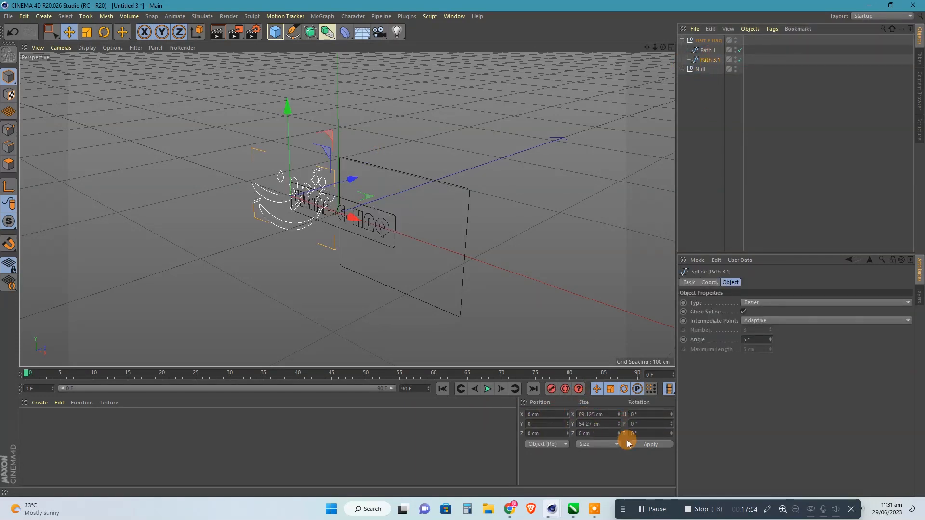
{"action": "left_click", "coordinate": [633, 444]}
Set the X and Y position of the large frame spline, Path 1, to 0 cm.
{"action": "left_click", "coordinate": [712, 51]}
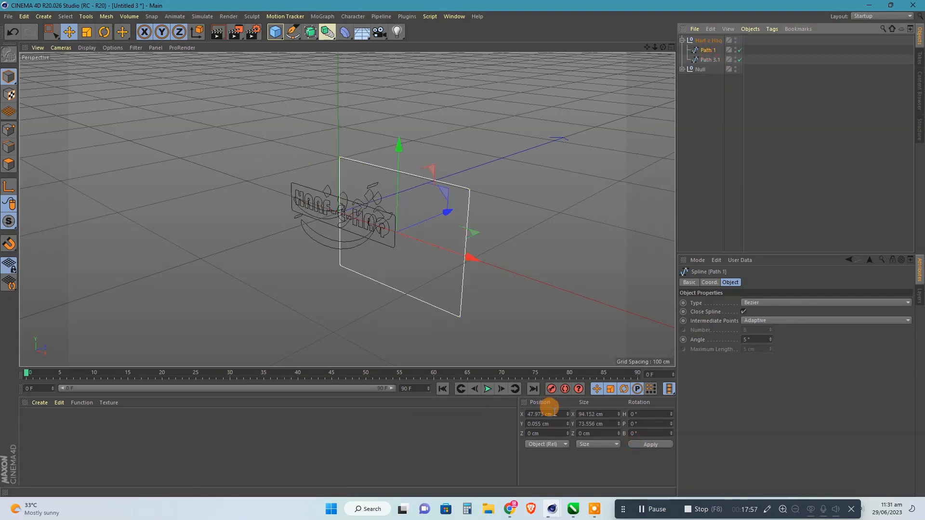
{"action": "left_click", "coordinate": [539, 424]}
{"action": "type", "text": "0"}
{"action": "left_click", "coordinate": [652, 443]}
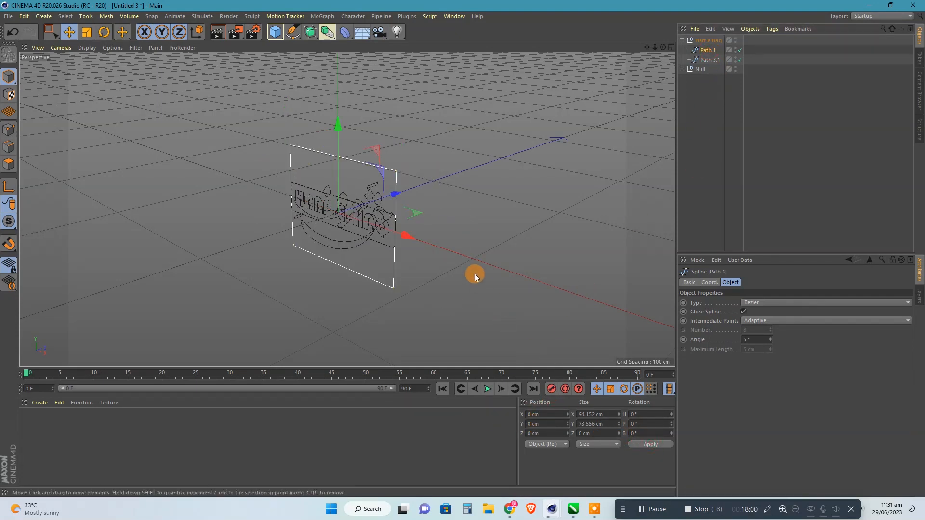
Group Path 1 and Path 3.1 in a null outside Harf e Haq and delete the emptied Harf e Haq null.
{"action": "left_click", "coordinate": [711, 60]}
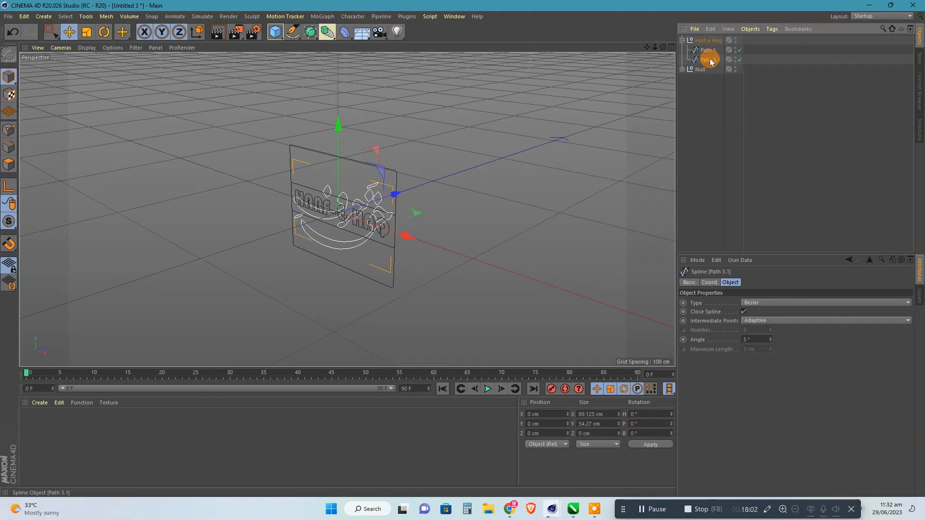
{"action": "left_click", "coordinate": [708, 51], "text": "ctrl"}
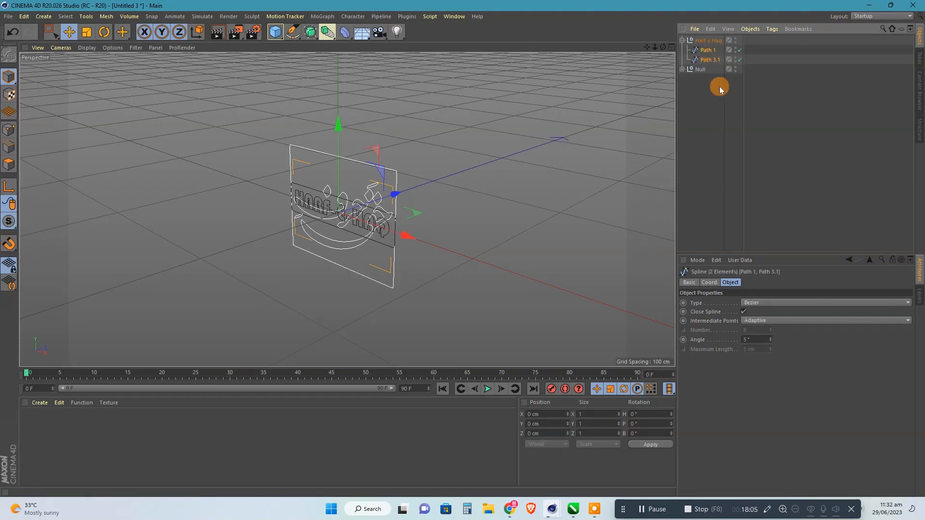
{"action": "key", "text": "alt+g"}
{"action": "left_click", "coordinate": [700, 92]}
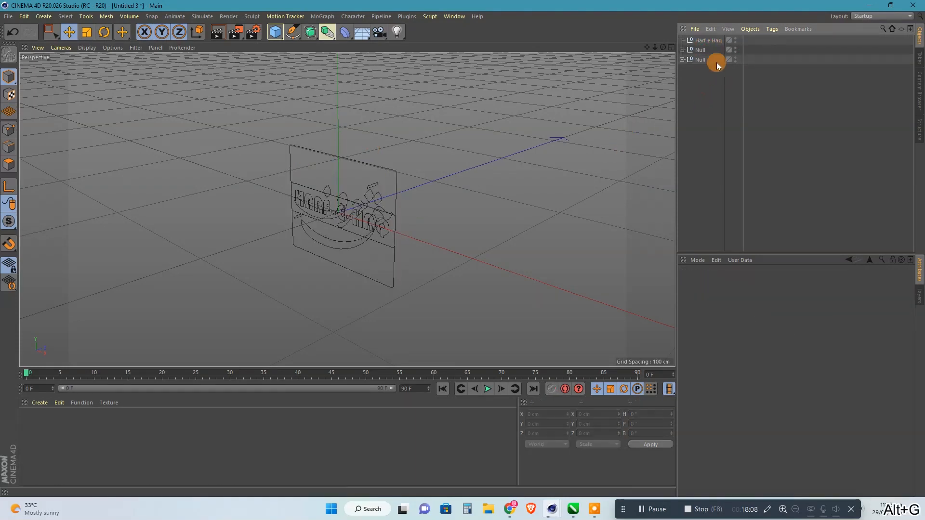
{"action": "left_click", "coordinate": [710, 41]}
{"action": "key", "text": "Delete"}
Move the null holding the large frame and Urdu lettering up to a Y position of about 48 cm, above the English title.
{"action": "left_click", "coordinate": [387, 171]}
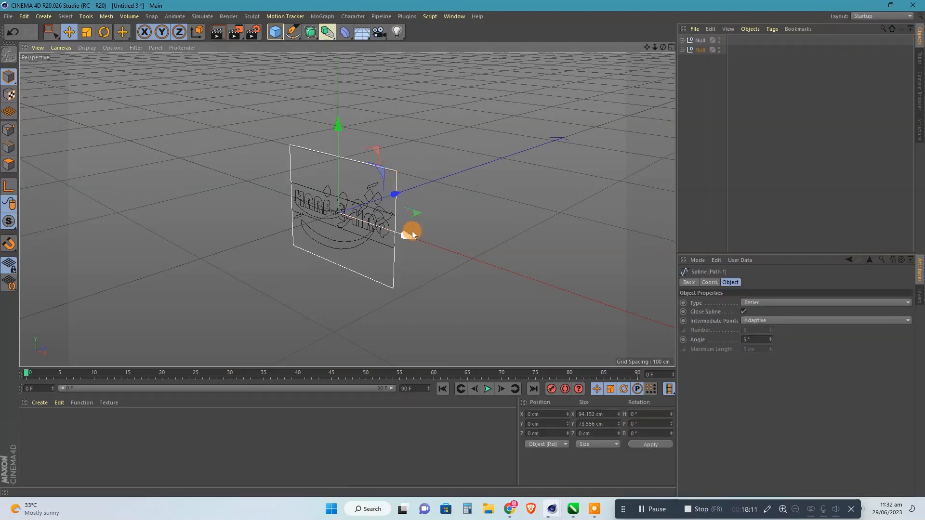
{"action": "left_click", "coordinate": [699, 50]}
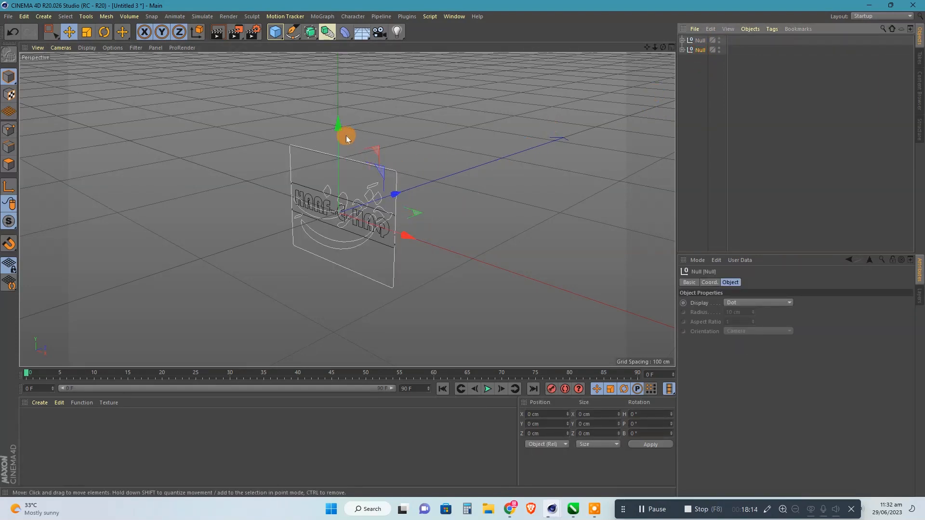
{"action": "left_click_drag", "start_coordinate": [346, 138], "coordinate": [346, 54]}
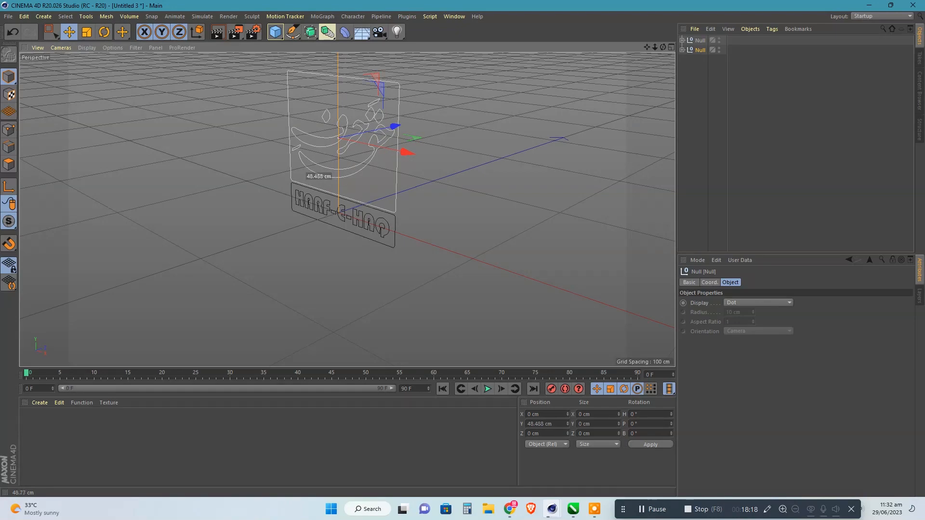
Put the large frame spline, Path 1, and the Urdu lettering spline, Path 3.1, each into its own Extrude object.
{"action": "left_click", "coordinate": [780, 152]}
{"action": "scroll", "coordinate": [326, 262], "scroll_direction": "down", "scroll_amount": 3}
{"action": "left_click_drag", "start_coordinate": [663, 48], "coordinate": [325, 227]}
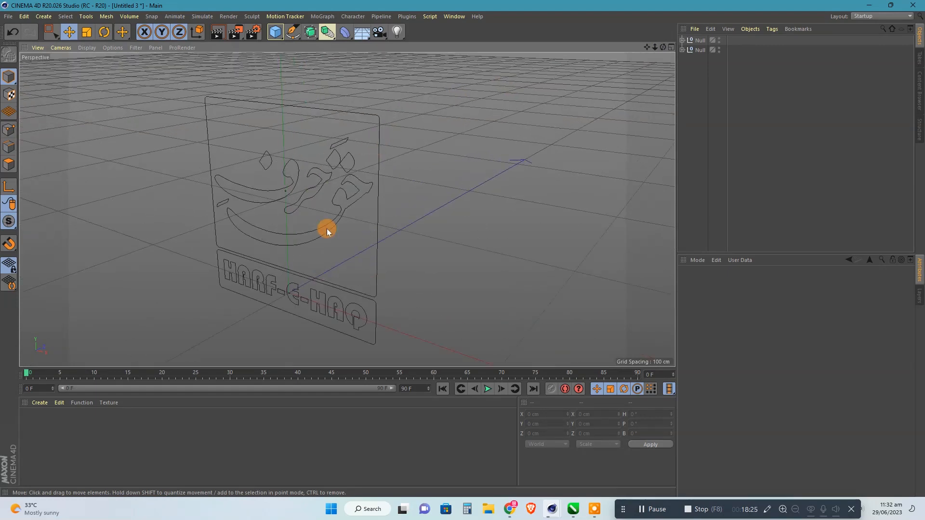
{"action": "left_click", "coordinate": [682, 50]}
{"action": "left_click", "coordinate": [682, 40]}
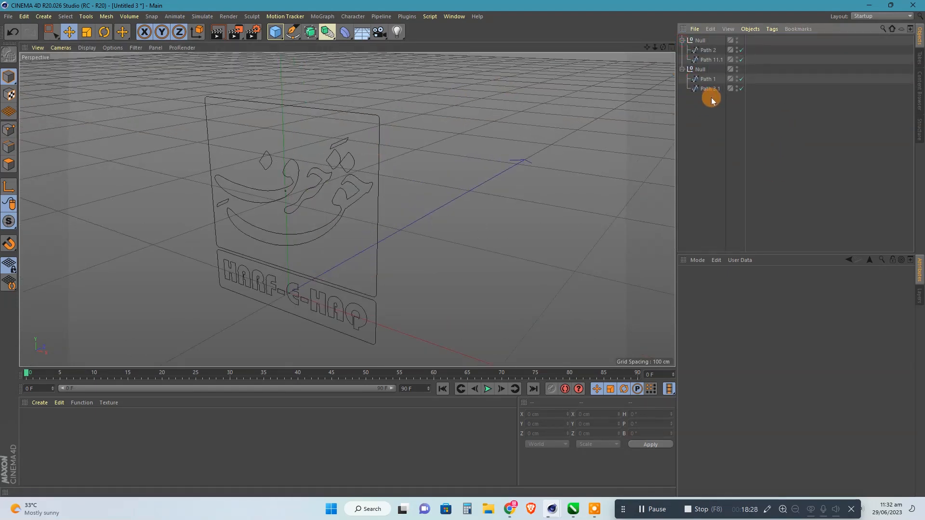
{"action": "left_click_drag", "start_coordinate": [698, 76], "coordinate": [708, 93]}
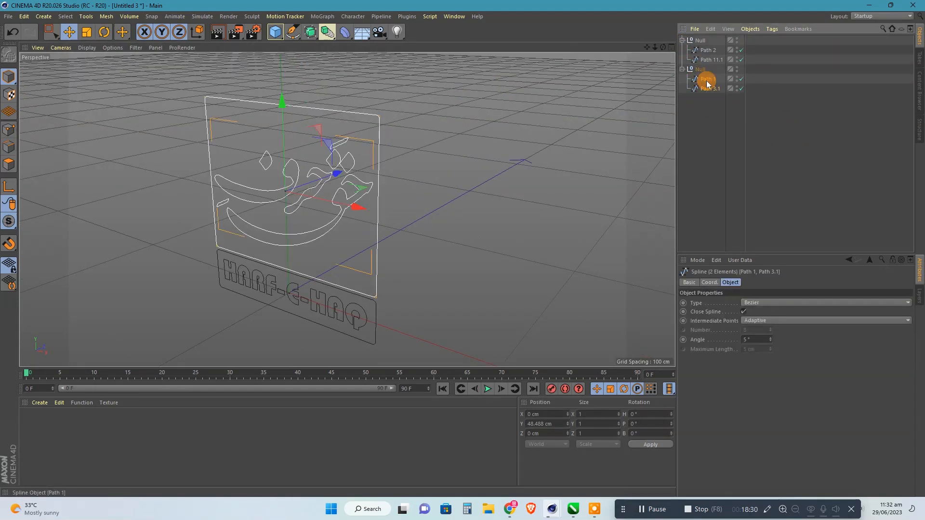
{"action": "left_click", "coordinate": [309, 33]}
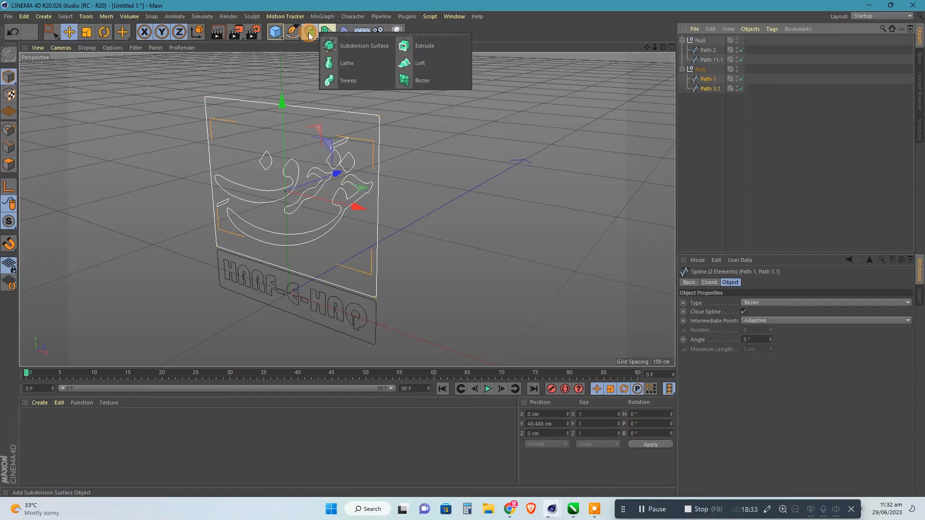
{"action": "left_click", "coordinate": [431, 49], "text": "alt"}
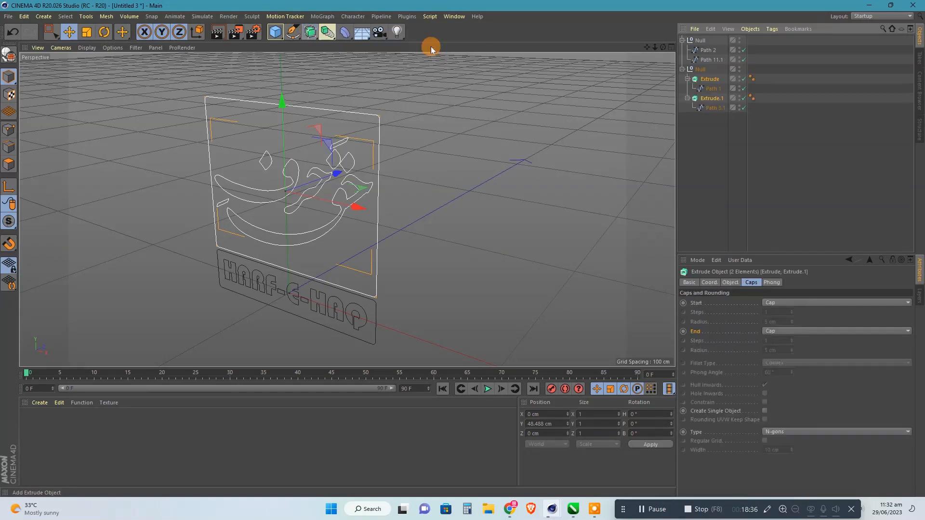
Set the Z extrusion depth of the large frame and Urdu lettering to 5 cm.
{"action": "left_click", "coordinate": [730, 283]}
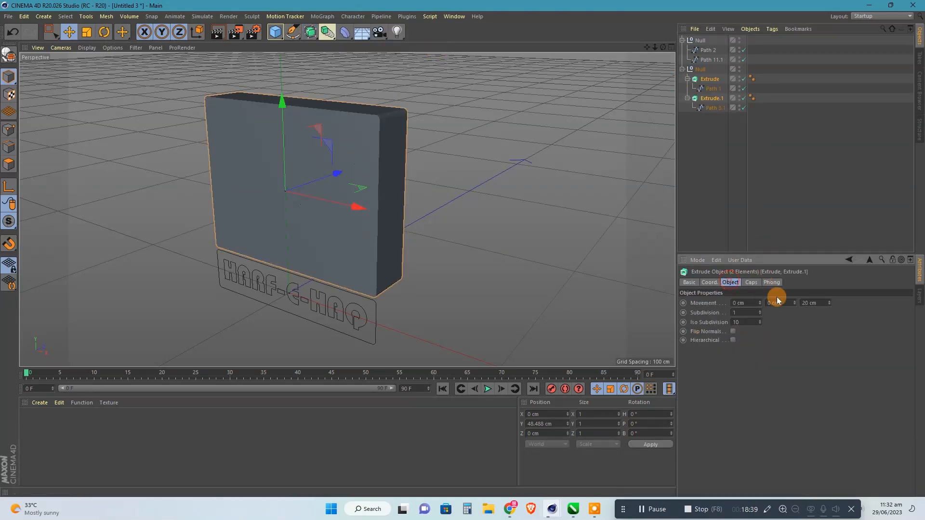
{"action": "left_click", "coordinate": [814, 303]}
{"action": "key", "text": "Return"}
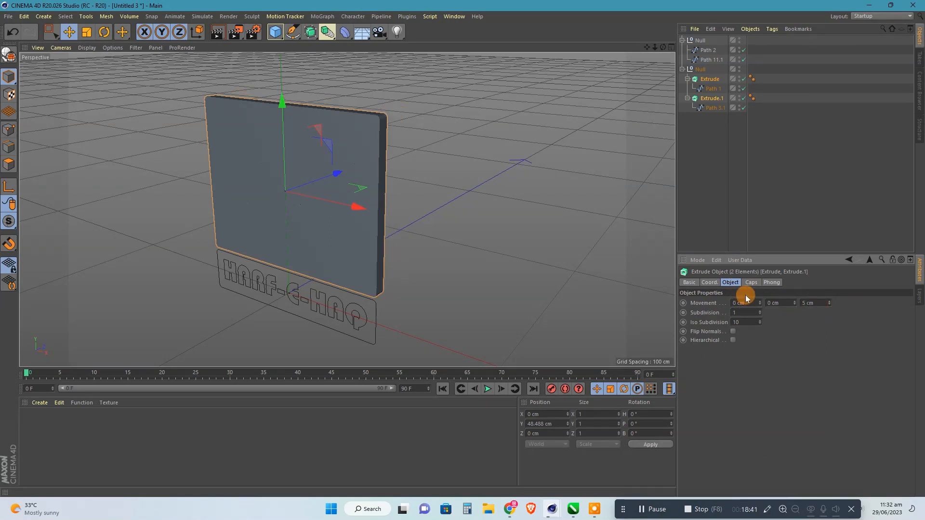
Put the small frame spline, Path 2, and the English title spline, Path 11.1, each into its own Extrude object.
{"action": "left_click", "coordinate": [682, 69]}
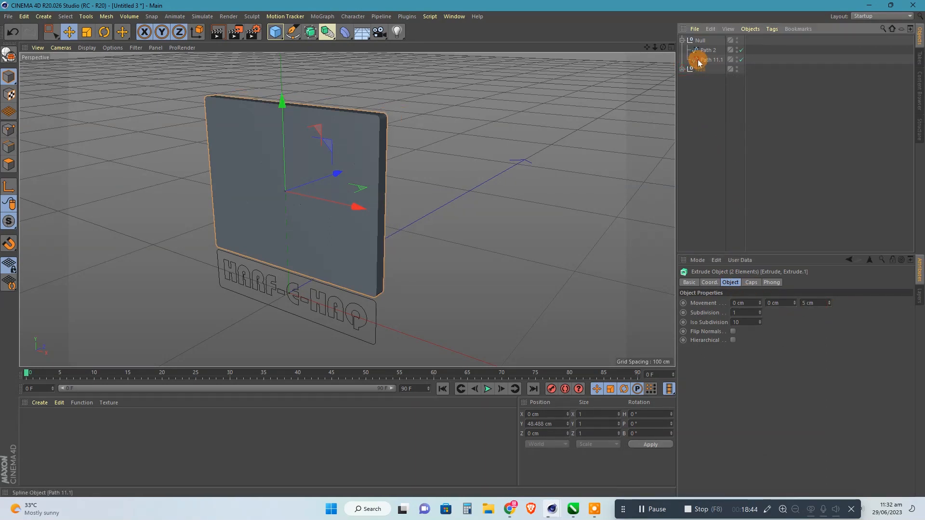
{"action": "left_click", "coordinate": [700, 59]}
{"action": "left_click", "coordinate": [705, 50], "text": "ctrl"}
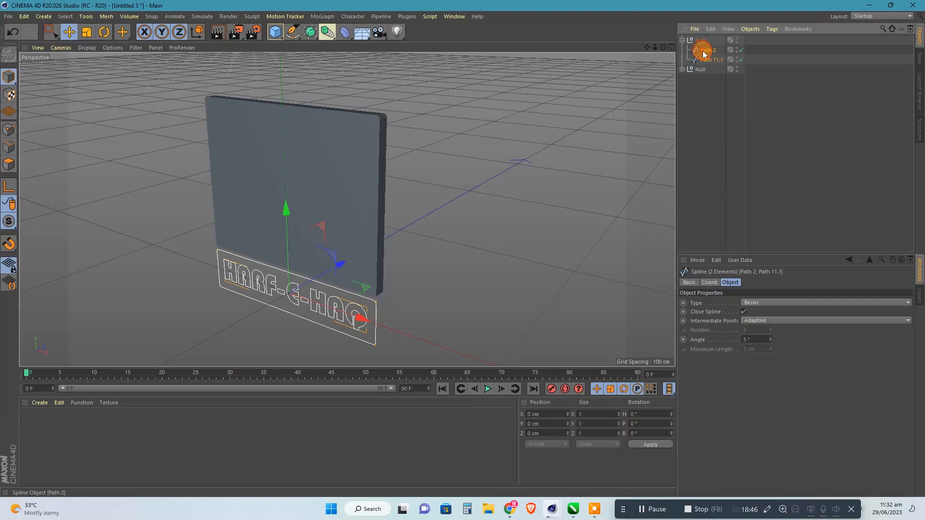
{"action": "left_click", "coordinate": [274, 34]}
{"action": "left_click", "coordinate": [310, 32]}
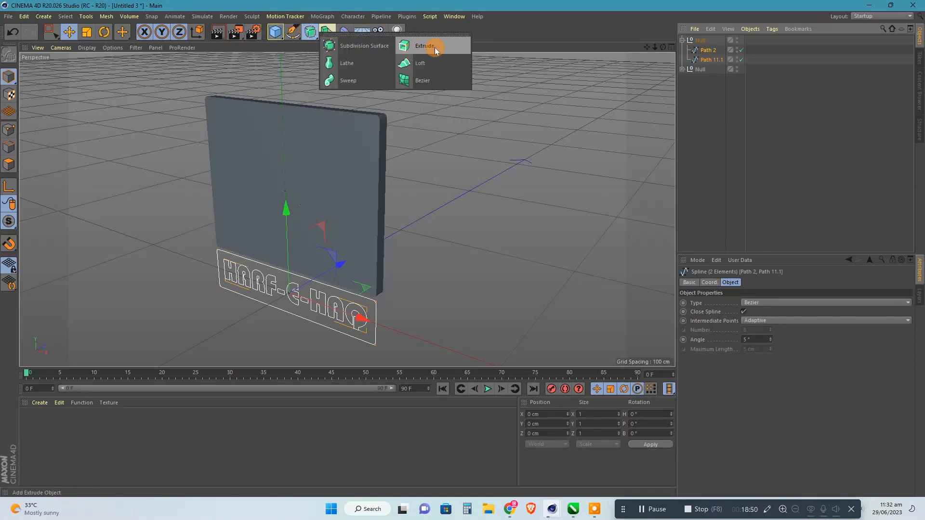
{"action": "left_click", "coordinate": [438, 47], "text": "alt"}
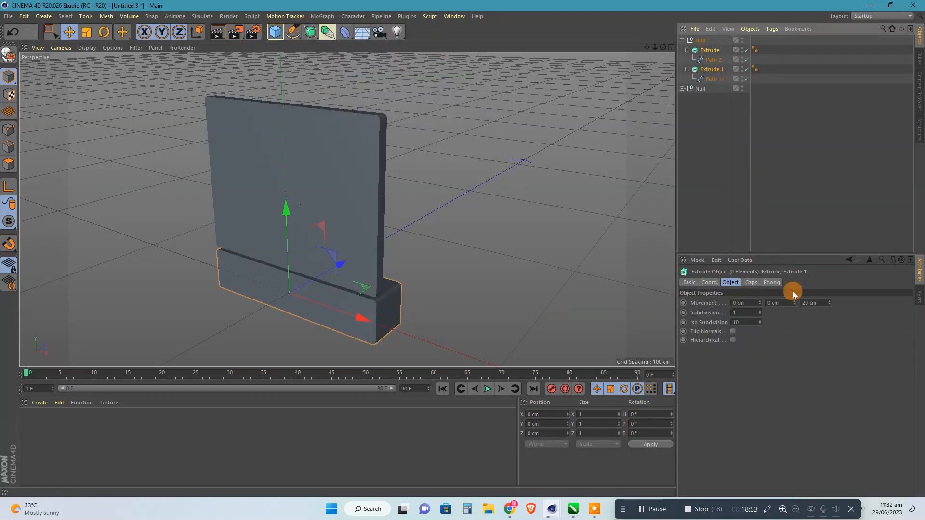
Set the Z extrusion depth of the small frame and English title to 5 cm and clear the selection.
{"action": "left_click", "coordinate": [811, 303]}
{"action": "type", "text": "5"}
{"action": "key", "text": "Return"}
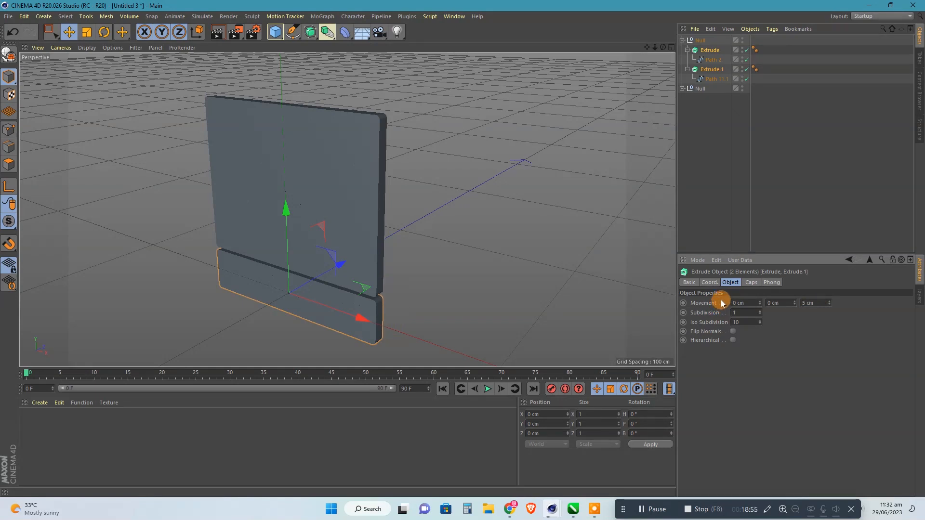
{"action": "left_click", "coordinate": [688, 172]}
Bring the extruded English title forward of its frame by setting its Z position to -5 cm.
{"action": "left_click", "coordinate": [714, 71]}
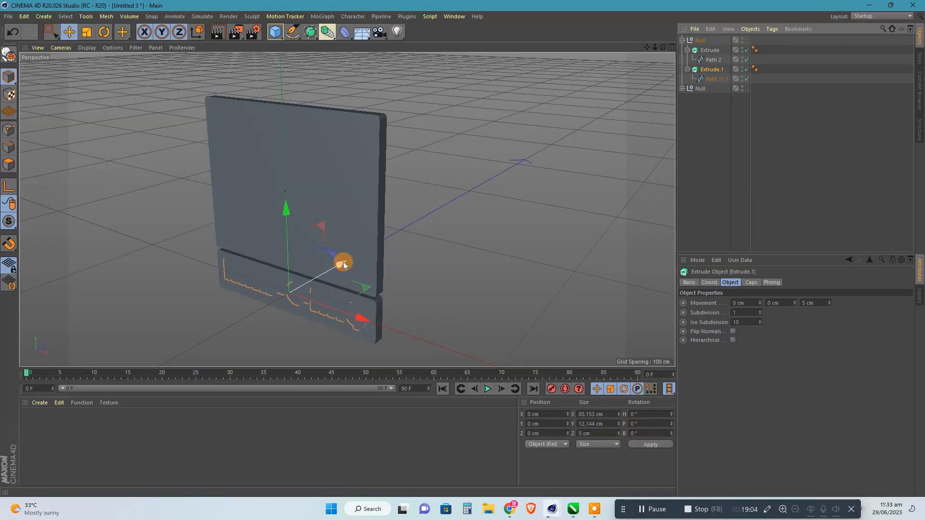
{"action": "left_click_drag", "start_coordinate": [343, 264], "coordinate": [333, 262]}
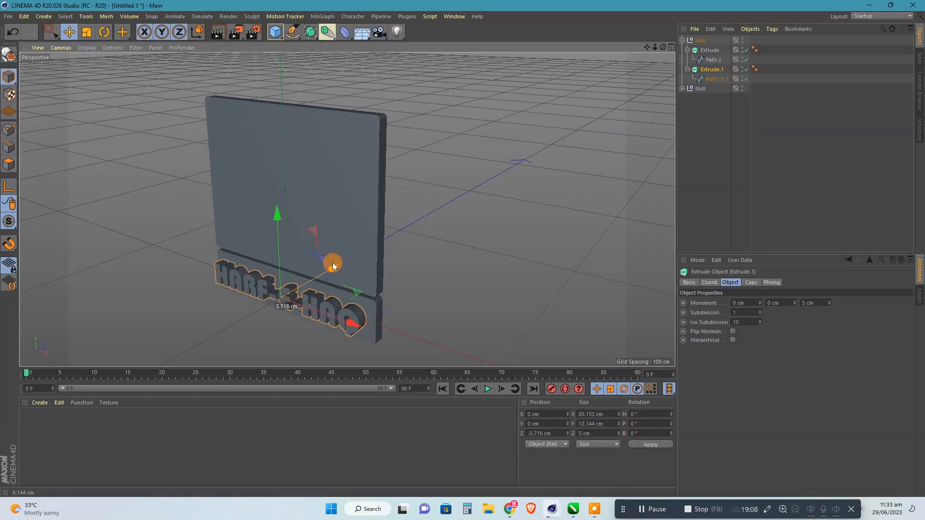
{"action": "left_click", "coordinate": [557, 434]}
{"action": "type", "text": "-5"}
{"action": "key", "text": "Return"}
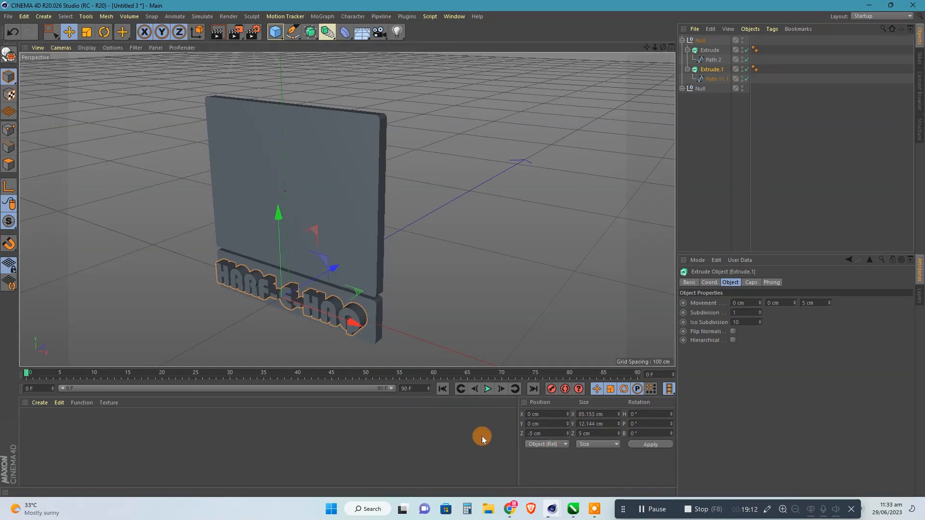
Set the Z position of the extruded Urdu lettering, holding Path 3.1, to -5 cm.
{"action": "left_click", "coordinate": [682, 88]}
{"action": "left_click", "coordinate": [712, 117]}
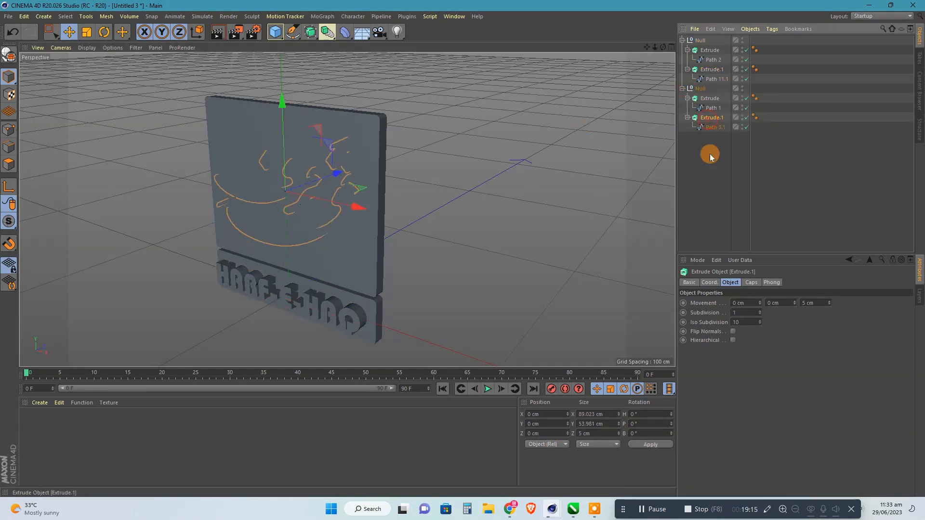
{"action": "left_click", "coordinate": [538, 433]}
{"action": "type", "text": "-5"}
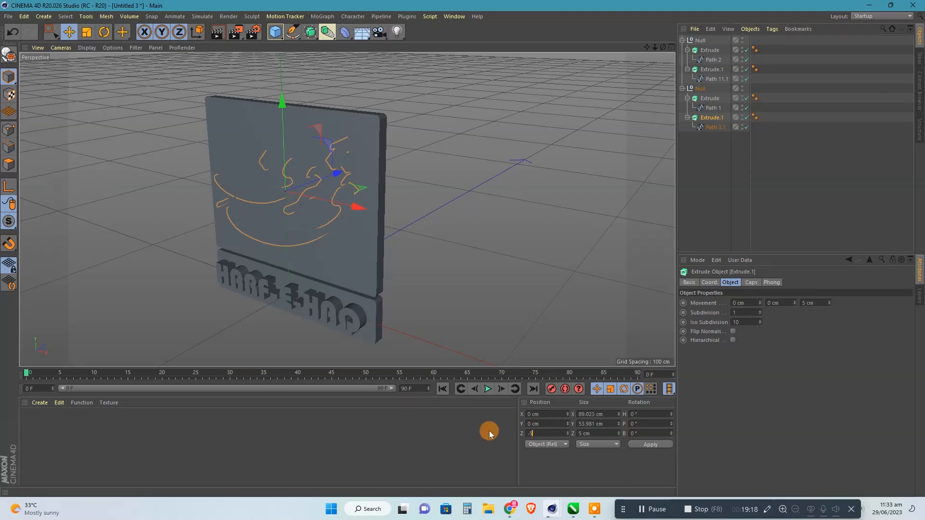
{"action": "key", "text": "Return"}
{"action": "left_click", "coordinate": [724, 175]}
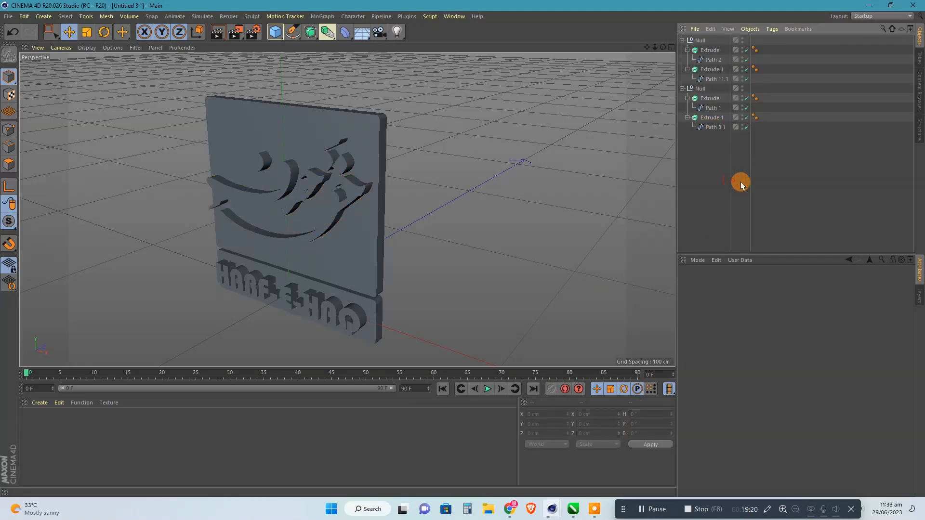
Collapse and select all four Extrude objects in both nulls, and set their start and end caps to Fillet Cap.
{"action": "left_click", "coordinate": [688, 118]}
{"action": "left_click", "coordinate": [687, 98]}
{"action": "left_click", "coordinate": [709, 98]}
{"action": "left_click", "coordinate": [711, 108], "text": "shift"}
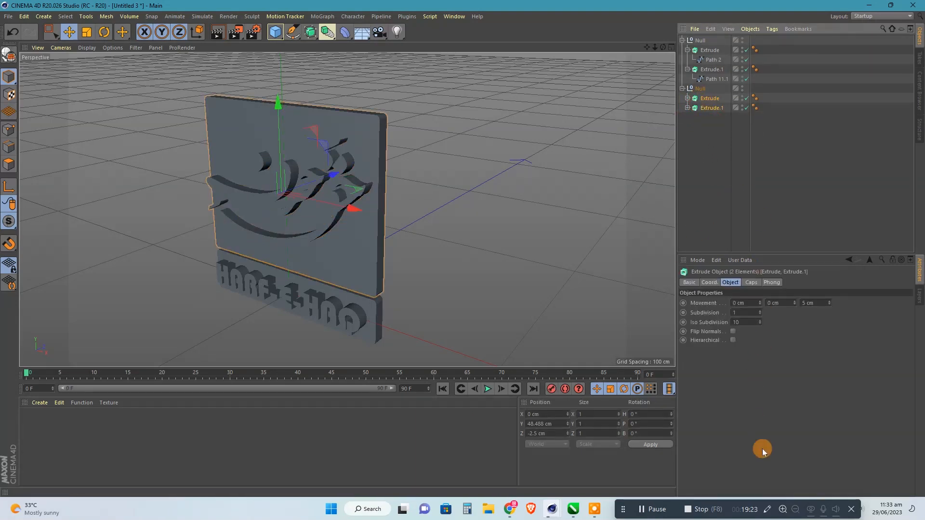
{"action": "left_click", "coordinate": [751, 283]}
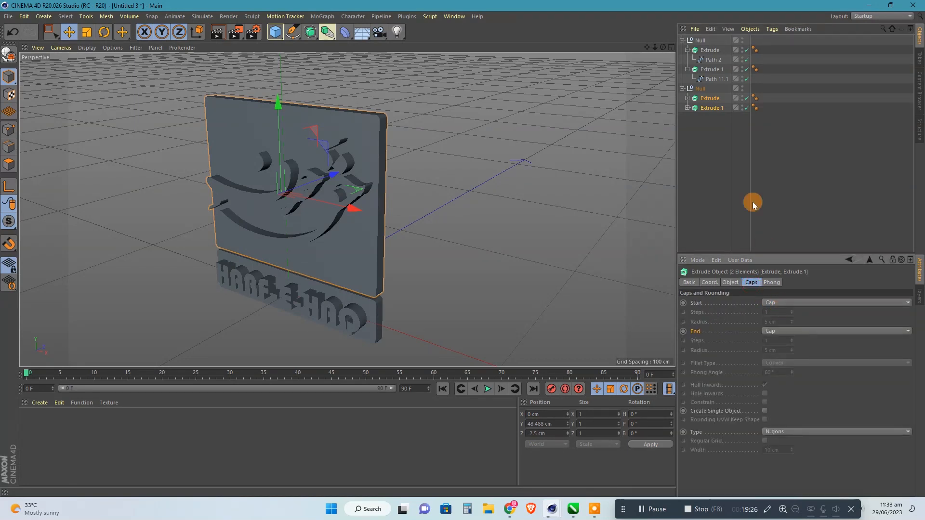
{"action": "left_click", "coordinate": [687, 70]}
{"action": "left_click", "coordinate": [688, 51]}
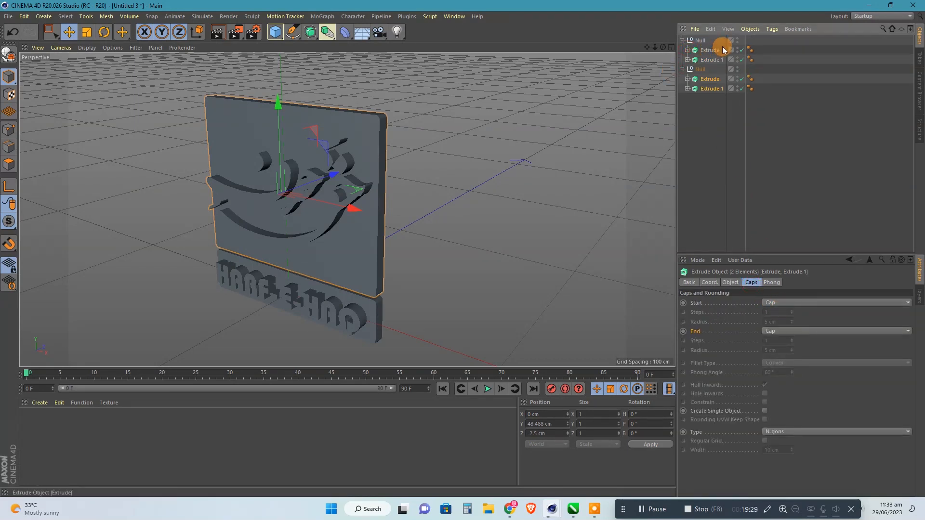
{"action": "left_click_drag", "start_coordinate": [724, 40], "coordinate": [717, 103]}
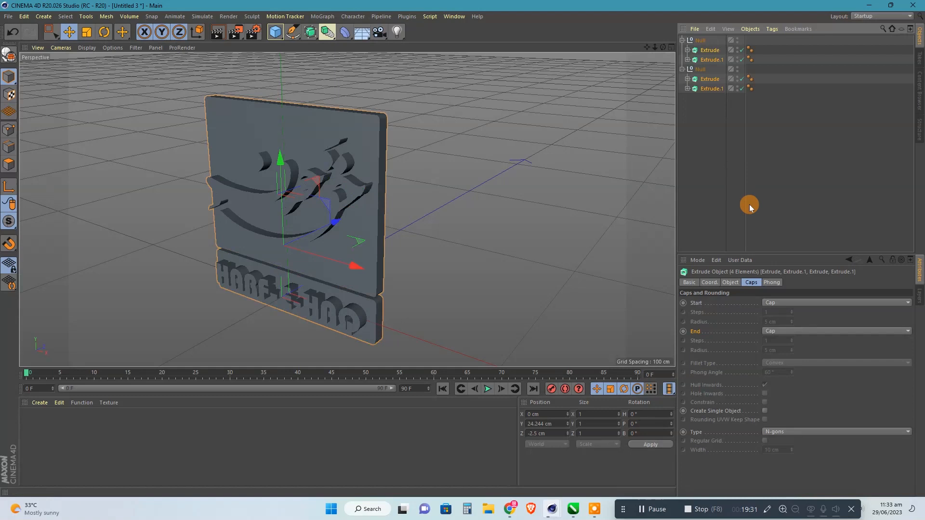
{"action": "left_click", "coordinate": [779, 302]}
{"action": "left_click", "coordinate": [778, 340]}
{"action": "left_click", "coordinate": [779, 363]}
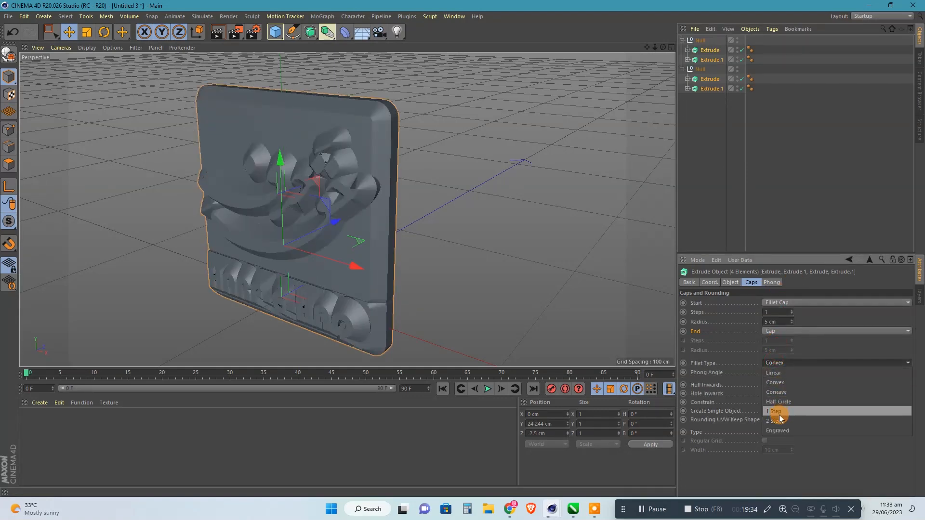
{"action": "left_click", "coordinate": [780, 332]}
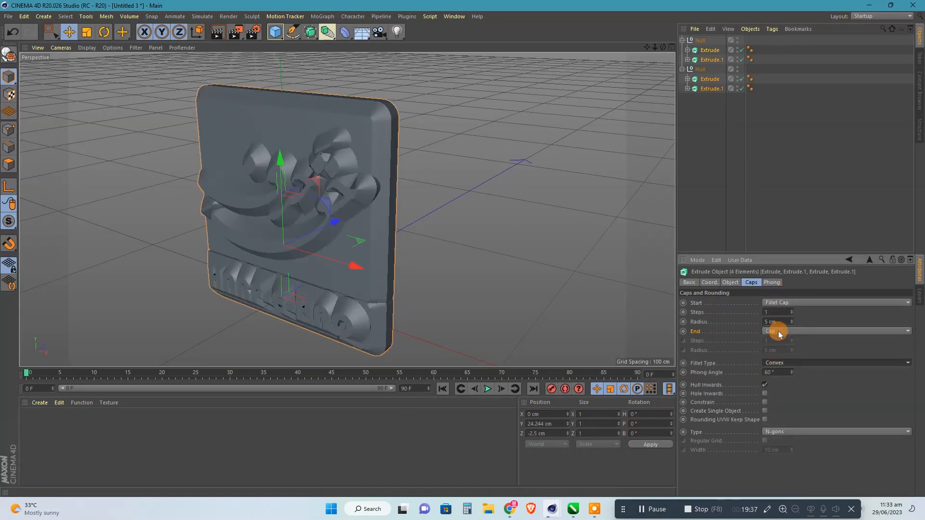
{"action": "left_click", "coordinate": [779, 332]}
{"action": "left_click", "coordinate": [780, 359]}
Set the start and end fillets of all four extrusions to a 1 cm radius and 3 steps.
{"action": "left_click", "coordinate": [774, 322]}
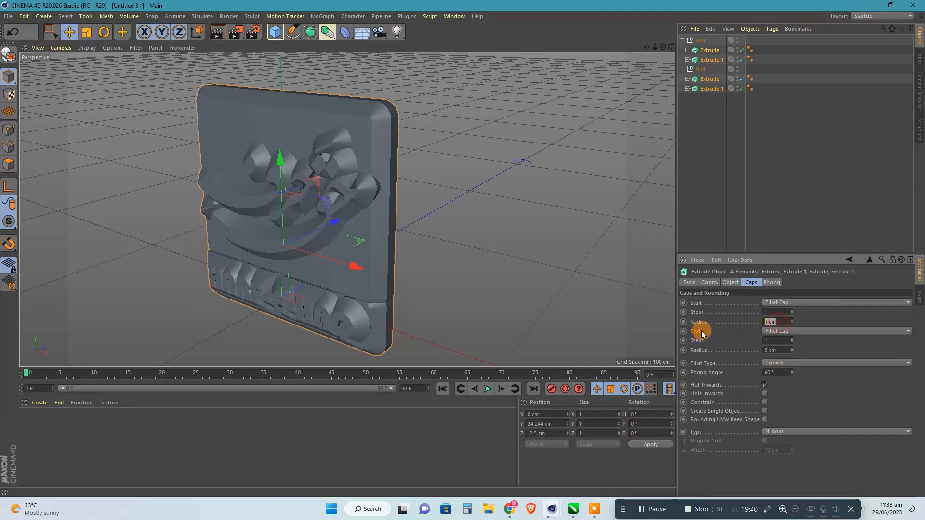
{"action": "type", "text": "1"}
{"action": "left_click", "coordinate": [760, 350]}
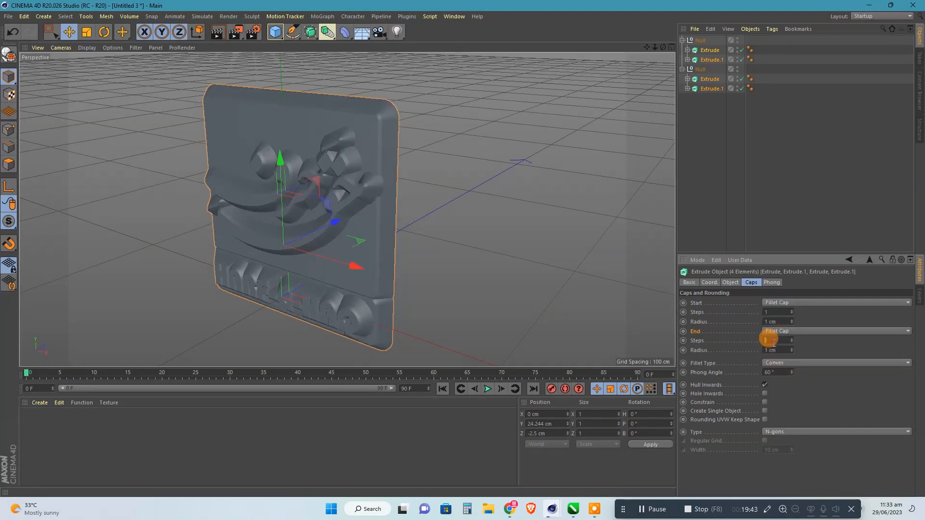
{"action": "left_click_drag", "start_coordinate": [779, 312], "coordinate": [739, 315]}
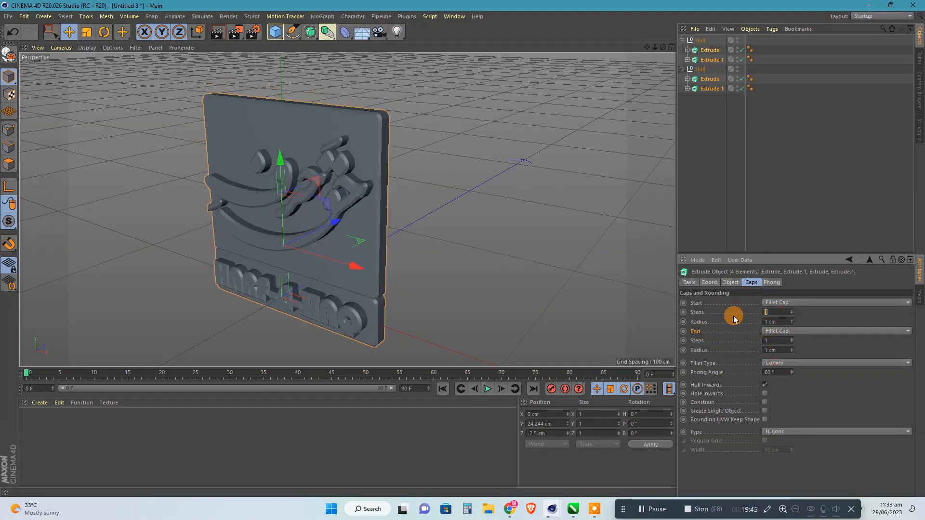
{"action": "type", "text": "3"}
{"action": "left_click_drag", "start_coordinate": [773, 340], "coordinate": [736, 333]}
{"action": "type", "text": "3"}
{"action": "left_click", "coordinate": [776, 347]}
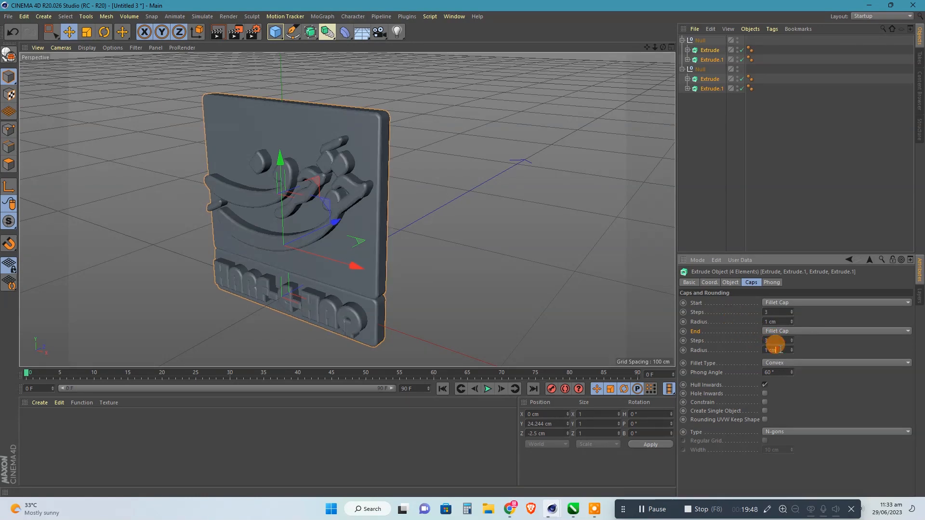
Set the cap type of all four extrusions to Quadrangles and display the view in Gouraud Shading (Lines).
{"action": "left_click", "coordinate": [799, 433]}
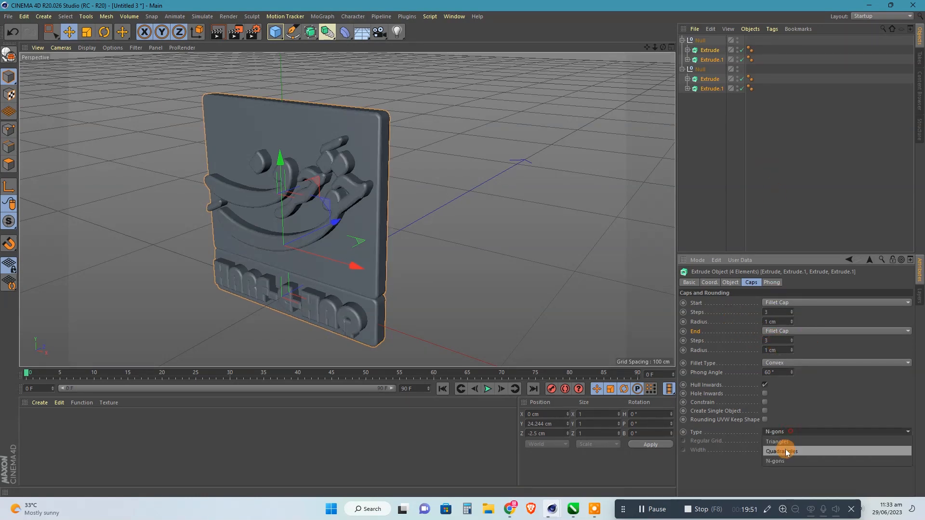
{"action": "left_click", "coordinate": [786, 450]}
{"action": "left_click", "coordinate": [88, 48]}
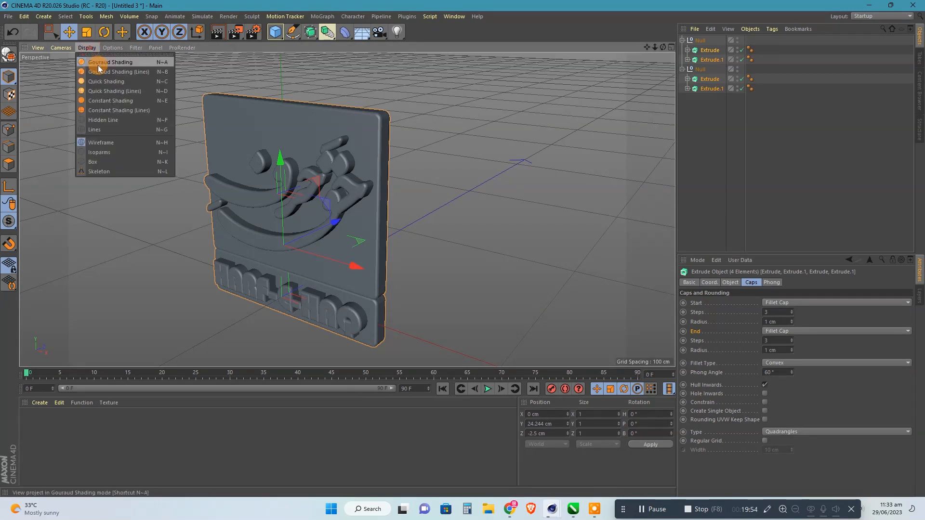
{"action": "left_click", "coordinate": [97, 66]}
Enable Regular Grid on the caps of all four extrusions with a width of 5 cm.
{"action": "left_click", "coordinate": [765, 441]}
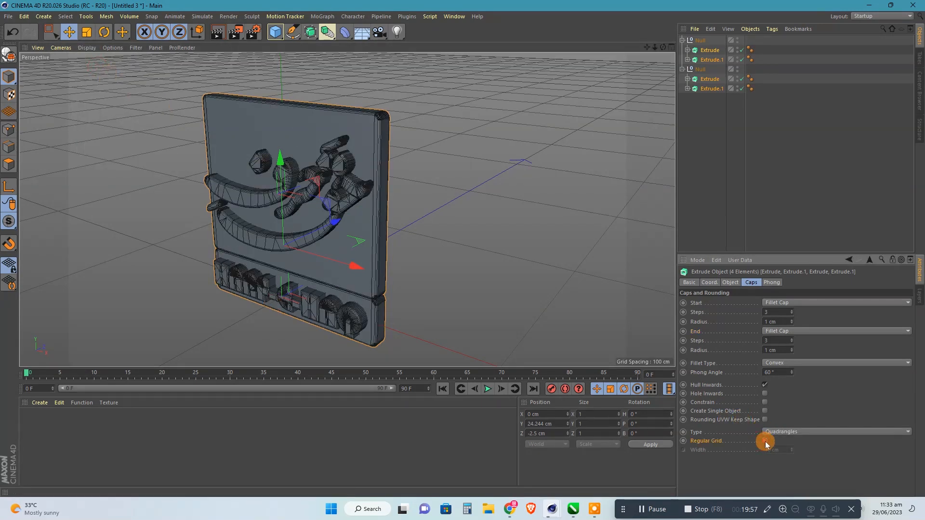
{"action": "left_click", "coordinate": [775, 449]}
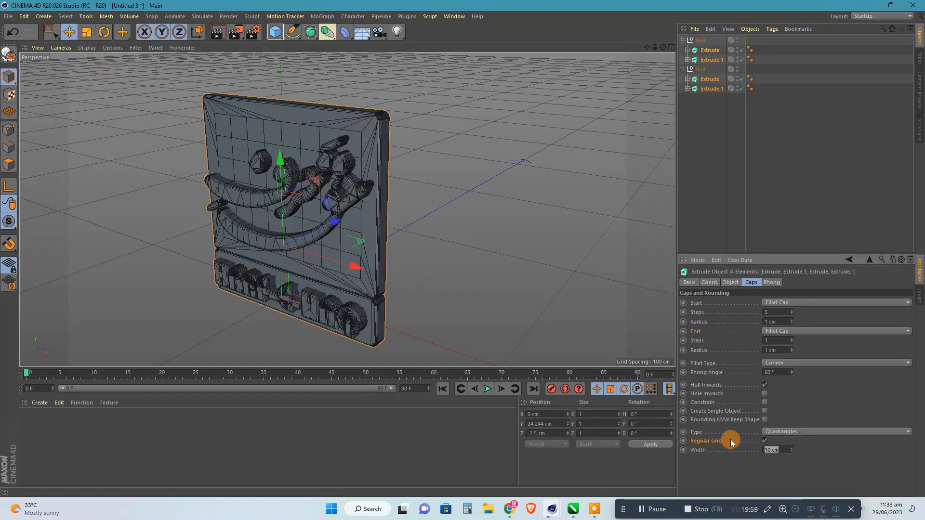
{"action": "type", "text": "5"}
{"action": "key", "text": "Return"}
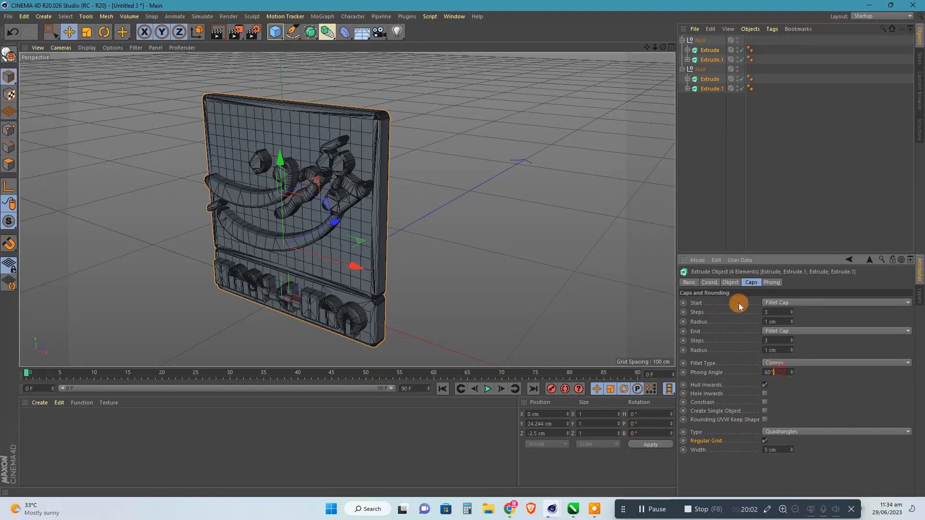
{"action": "left_click", "coordinate": [731, 282]}
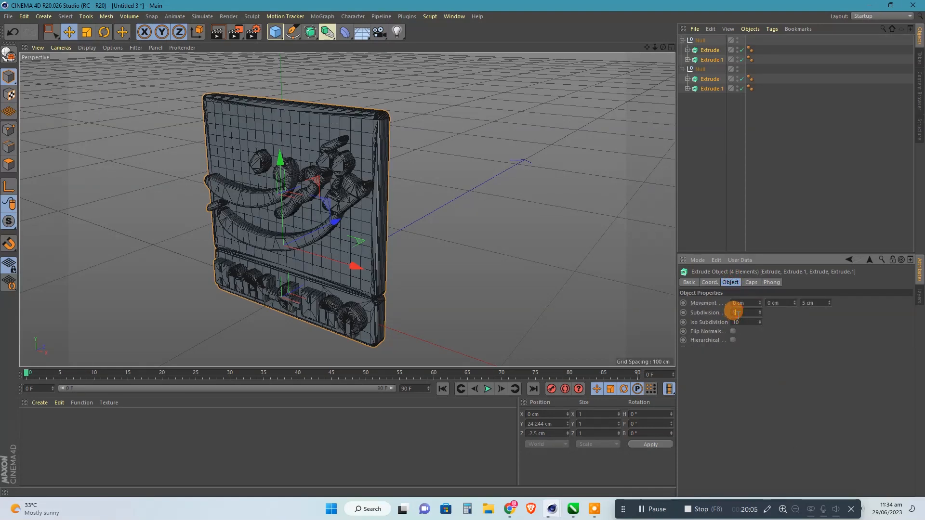
{"action": "left_click", "coordinate": [746, 284]}
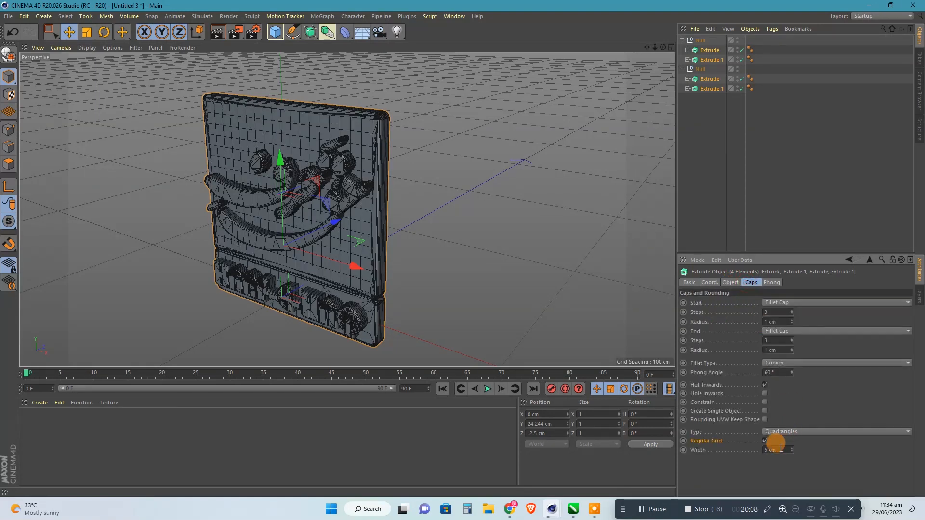
Set the caps' regular grid width to 3 cm and the start and end fillet steps to 4 on all four extrusions.
{"action": "scroll", "coordinate": [780, 450], "scroll_direction": "down", "scroll_amount": 1}
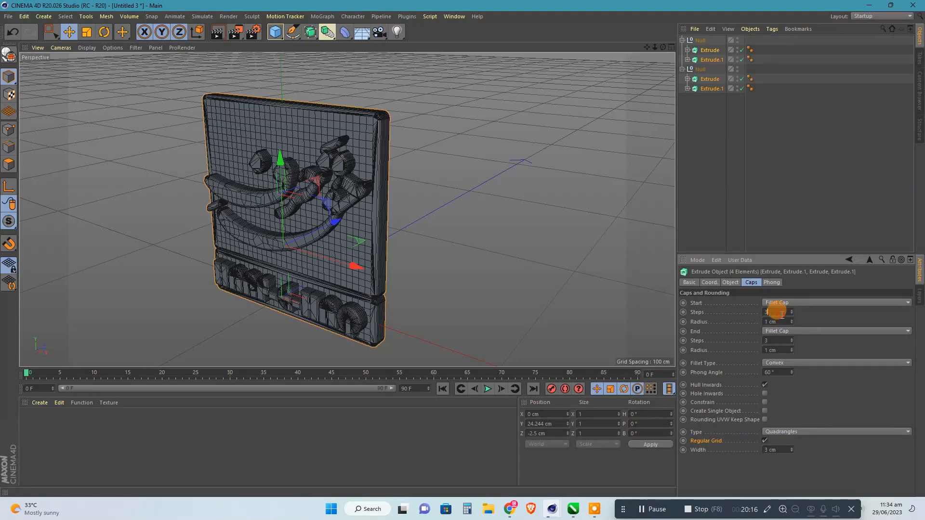
{"action": "scroll", "coordinate": [781, 314], "scroll_direction": "up", "scroll_amount": 1}
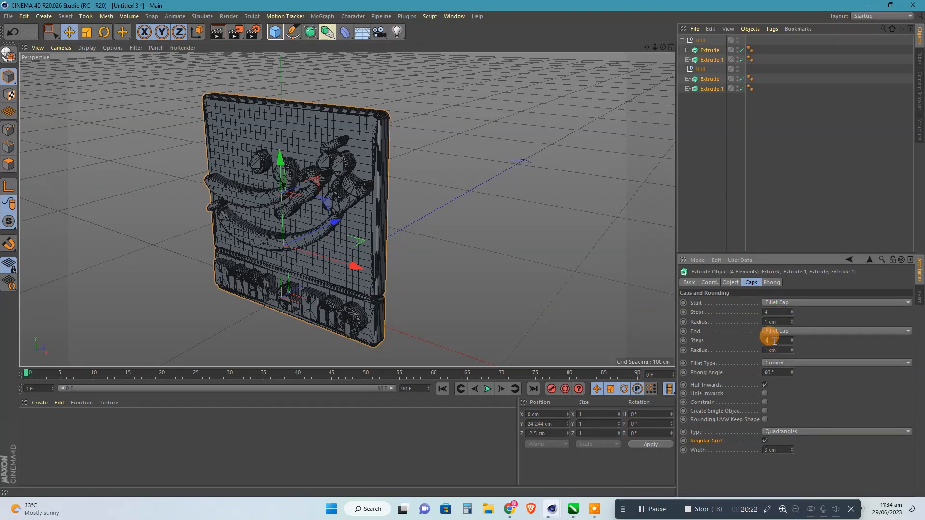
{"action": "left_click", "coordinate": [731, 283]}
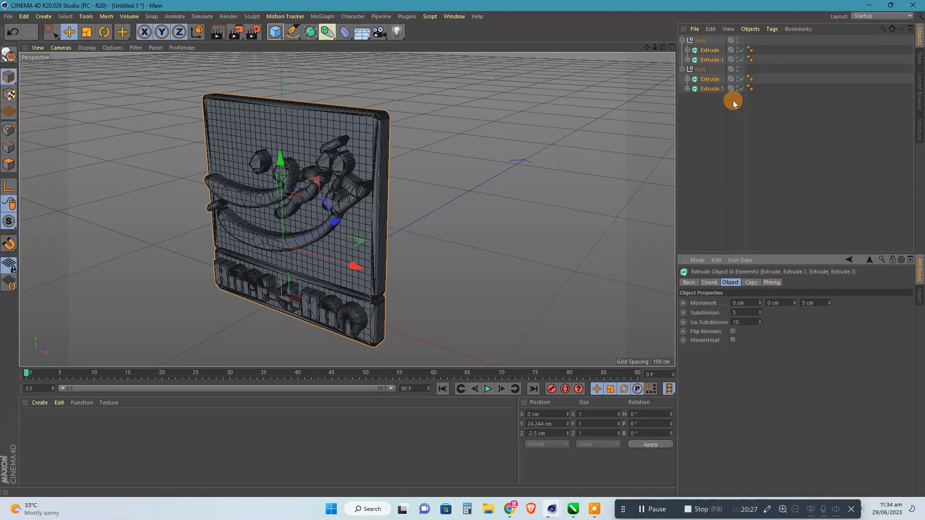
{"action": "left_click", "coordinate": [724, 123]}
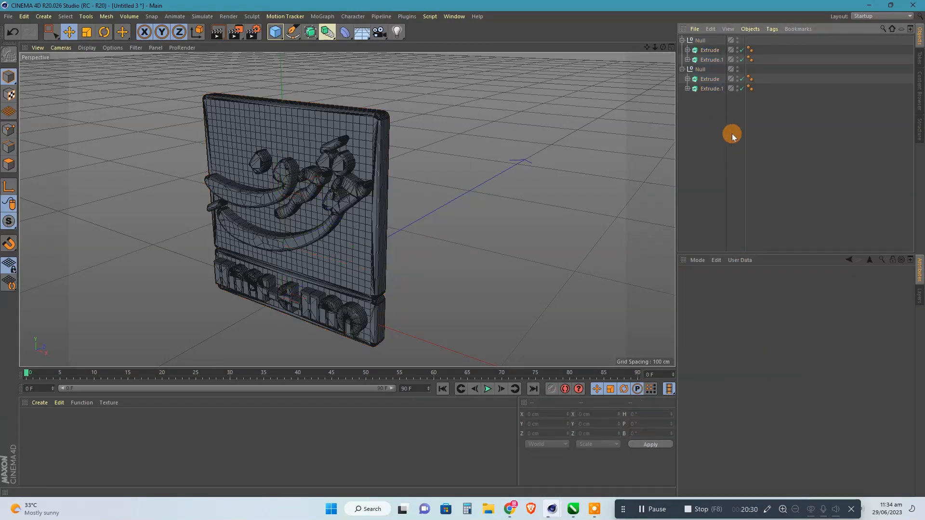
Set the Z extrusion depth of both lettering extrusions to 3 cm and their Z position to -3 cm.
{"action": "left_click_drag", "start_coordinate": [663, 47], "coordinate": [684, 96]}
{"action": "left_click", "coordinate": [708, 90]}
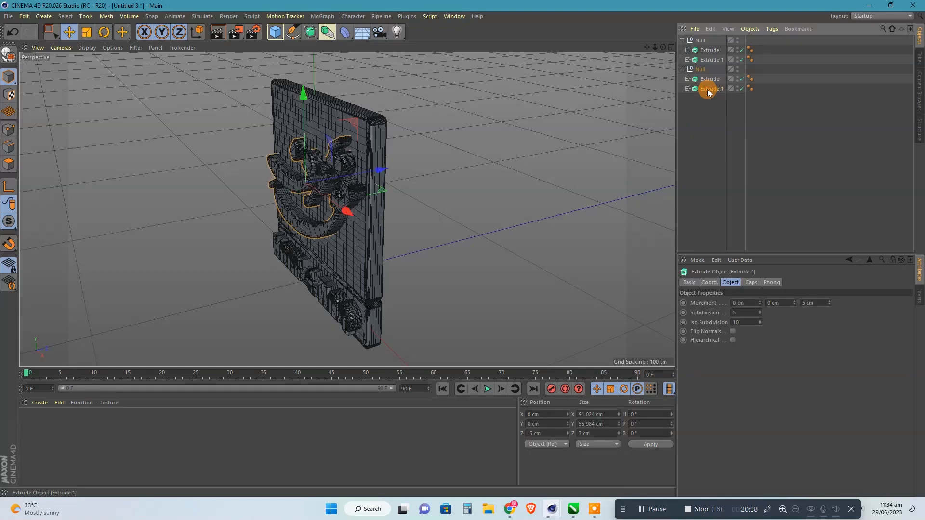
{"action": "left_click", "coordinate": [711, 60], "text": "ctrl"}
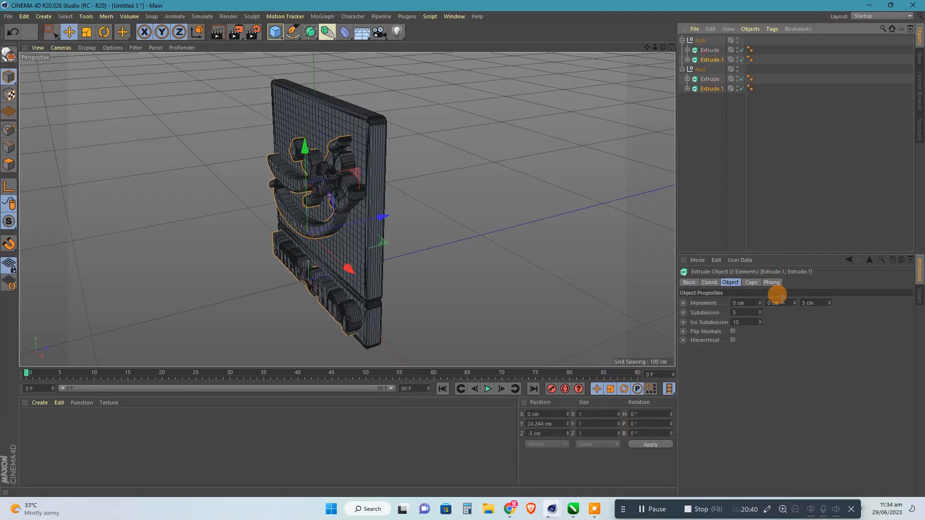
{"action": "left_click", "coordinate": [814, 304]}
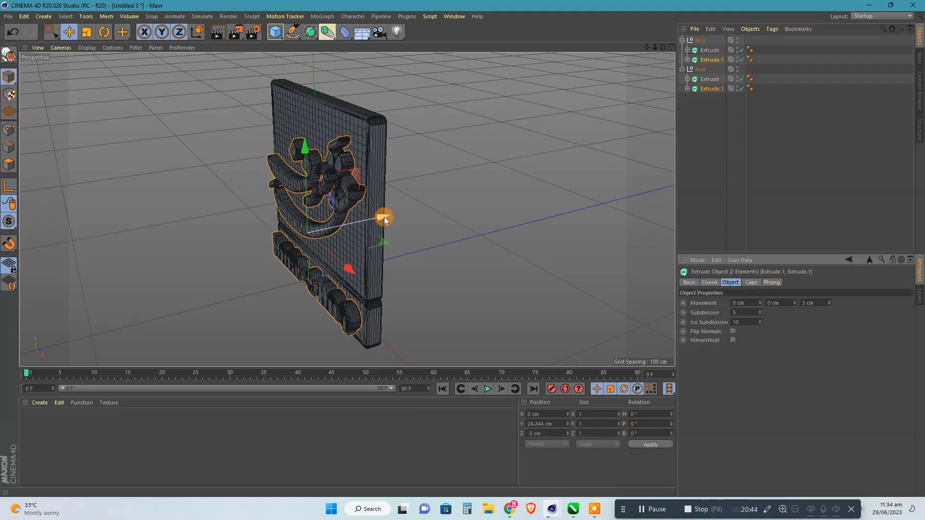
{"action": "left_click", "coordinate": [530, 434]}
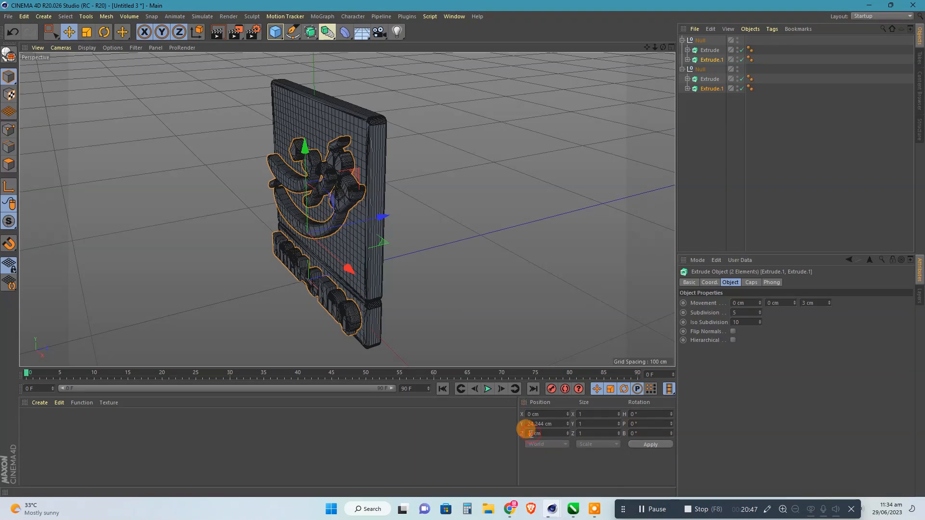
{"action": "type", "text": "3"}
{"action": "key", "text": "Return"}
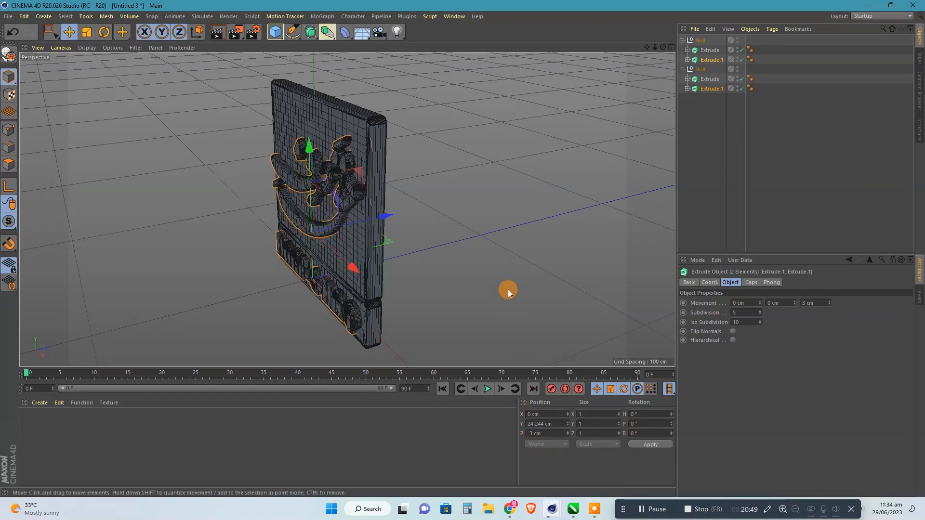
Display the viewport in plain Gouraud Shading without mesh lines.
{"action": "left_click_drag", "start_coordinate": [663, 47], "coordinate": [663, 48]}
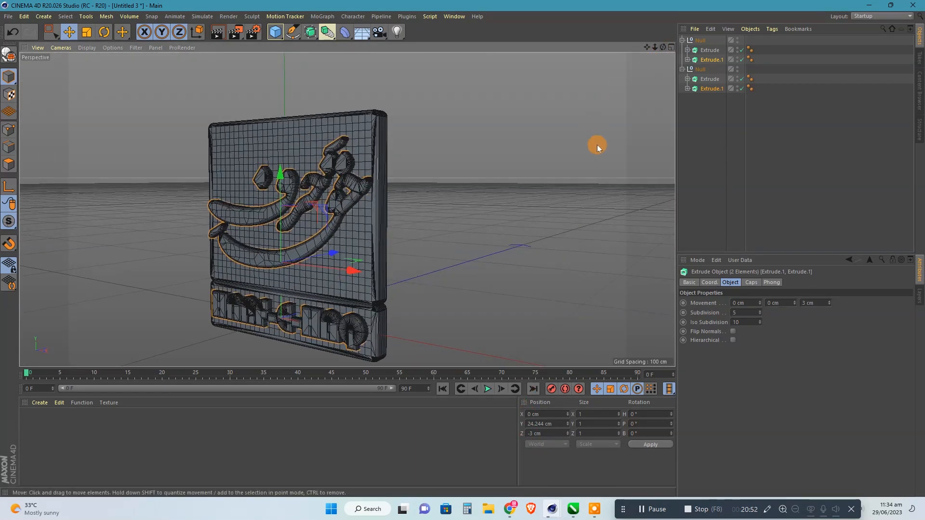
{"action": "scroll", "coordinate": [597, 144], "scroll_direction": "down", "scroll_amount": 2}
{"action": "scroll", "coordinate": [460, 199], "scroll_direction": "up", "scroll_amount": 2}
{"action": "scroll", "coordinate": [458, 201], "scroll_direction": "up", "scroll_amount": 1}
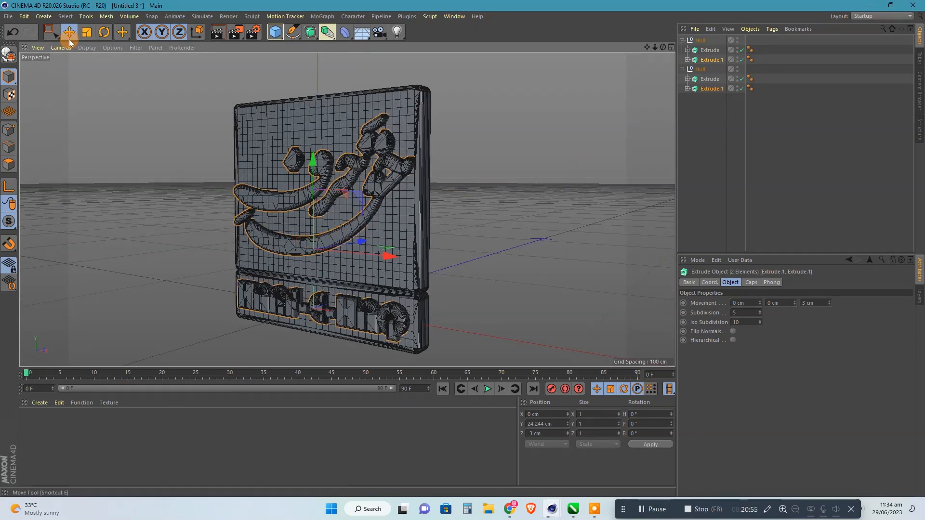
{"action": "left_click", "coordinate": [87, 47]}
{"action": "left_click", "coordinate": [110, 59]}
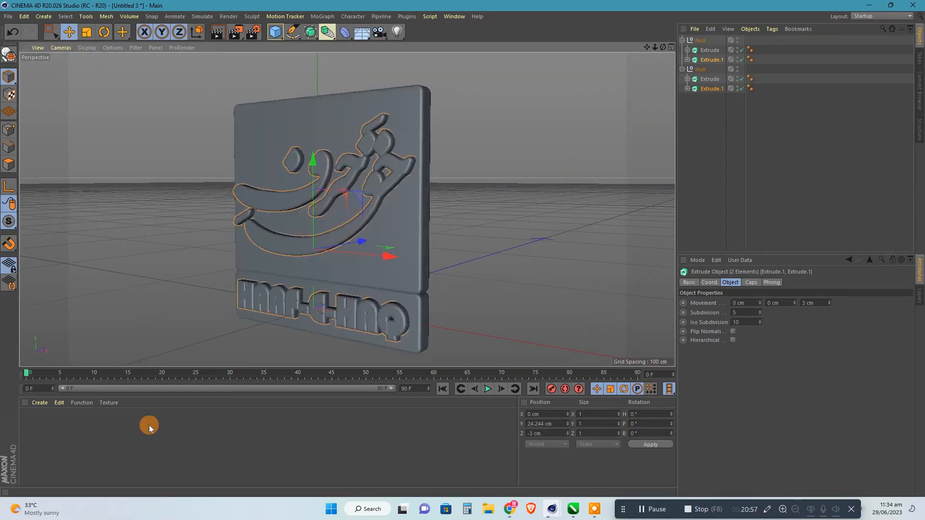
Create a new material and set its color to pure red with hue 360°, saturation 100% and value 100%.
{"action": "double_click", "coordinate": [122, 436]}
{"action": "double_click", "coordinate": [30, 420]}
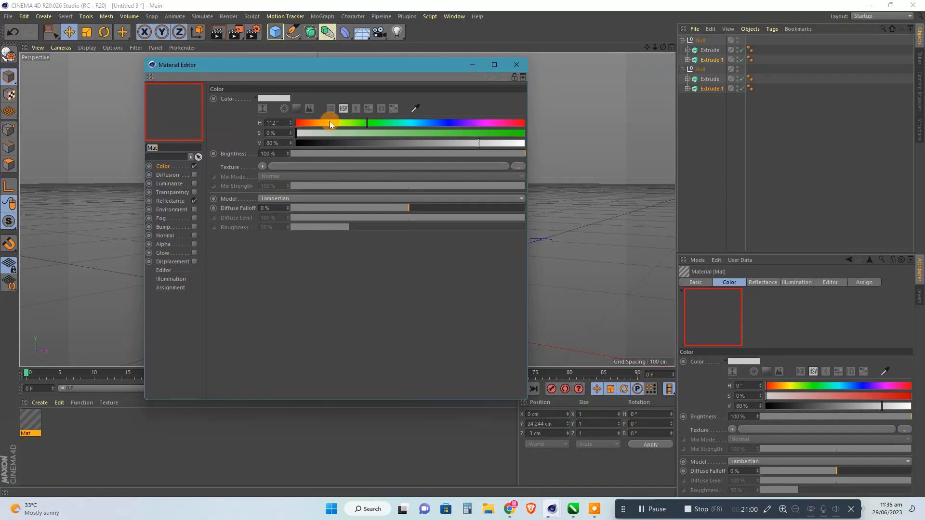
{"action": "left_click", "coordinate": [504, 133]}
{"action": "left_click", "coordinate": [524, 143]}
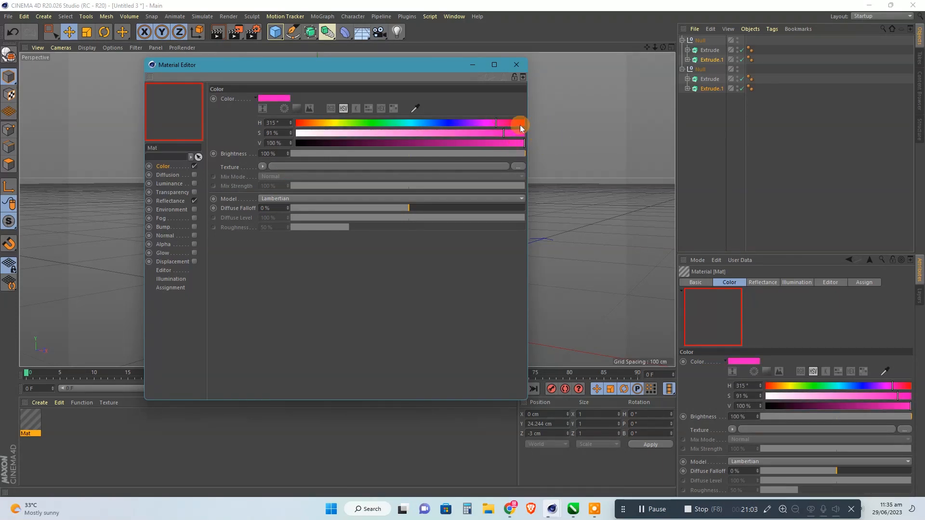
{"action": "left_click", "coordinate": [524, 124]}
{"action": "left_click", "coordinate": [523, 133]}
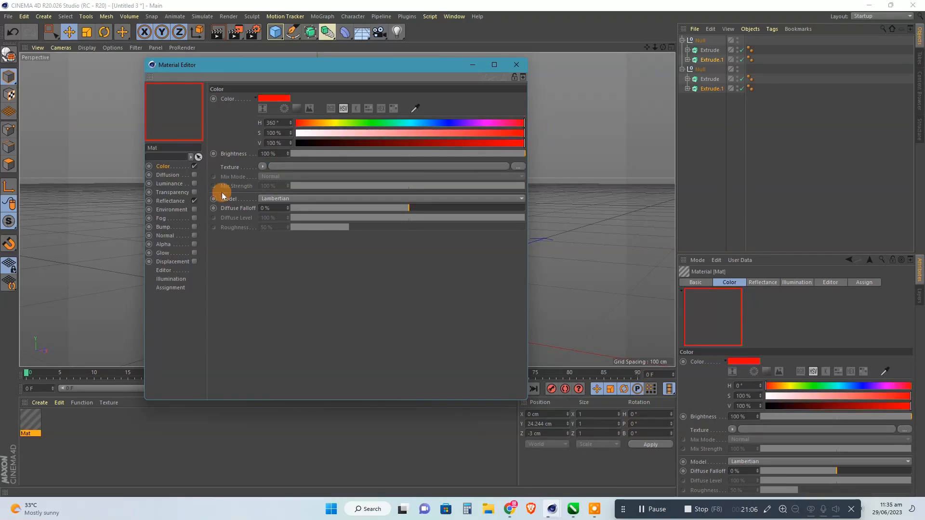
Replace the material's default specular with a Reflection (Legacy) layer and set its roughness to 10%.
{"action": "left_click", "coordinate": [173, 201]}
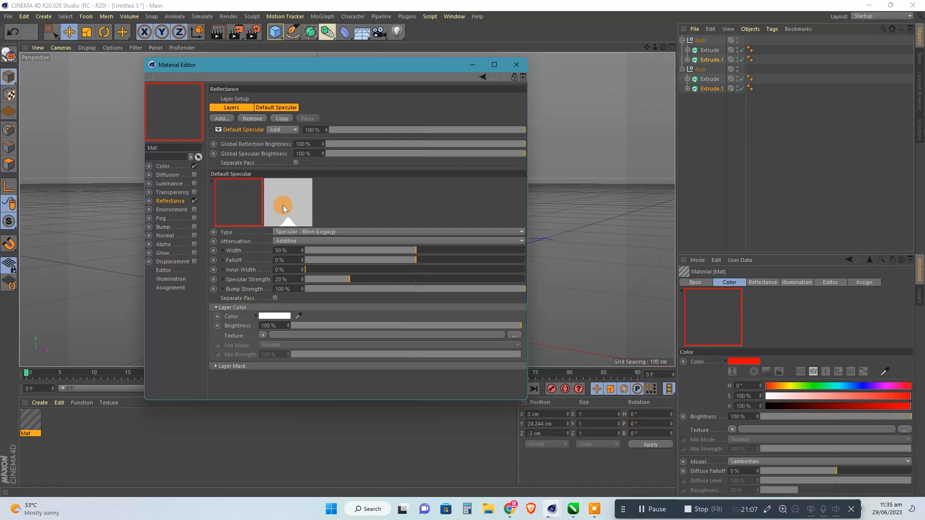
{"action": "left_click", "coordinate": [223, 119]}
{"action": "left_click", "coordinate": [255, 211]}
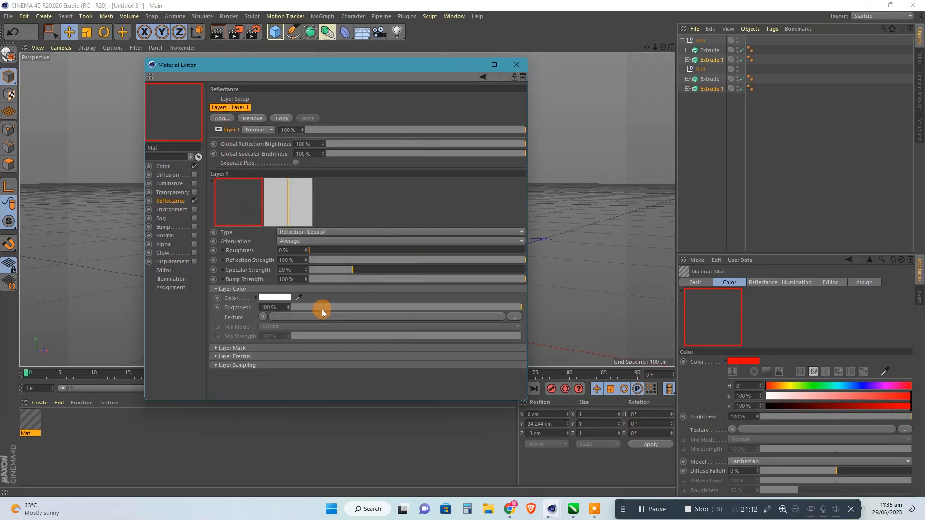
{"action": "left_click_drag", "start_coordinate": [293, 251], "coordinate": [262, 251]}
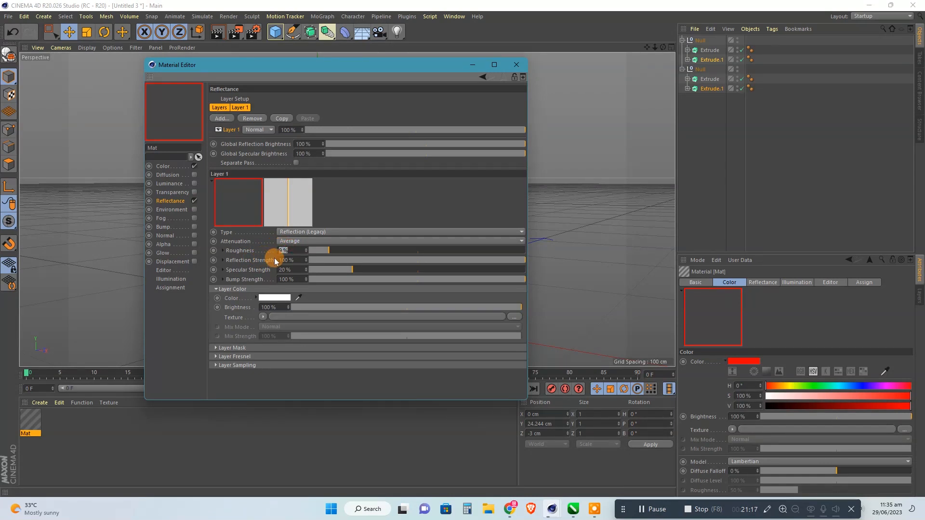
{"action": "type", "text": "10"}
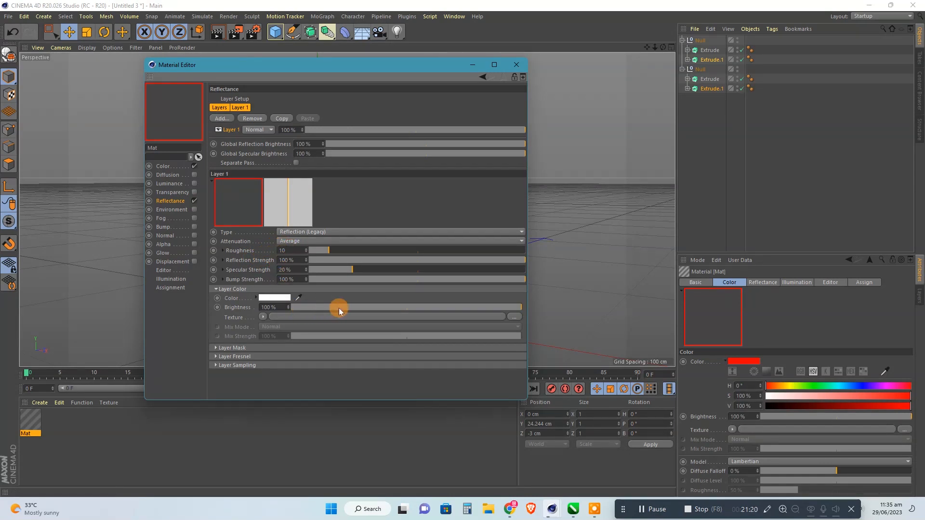
Set the reflection layer's color brightness to 22% and load a Color shader as its texture.
{"action": "left_click_drag", "start_coordinate": [279, 306], "coordinate": [253, 307]}
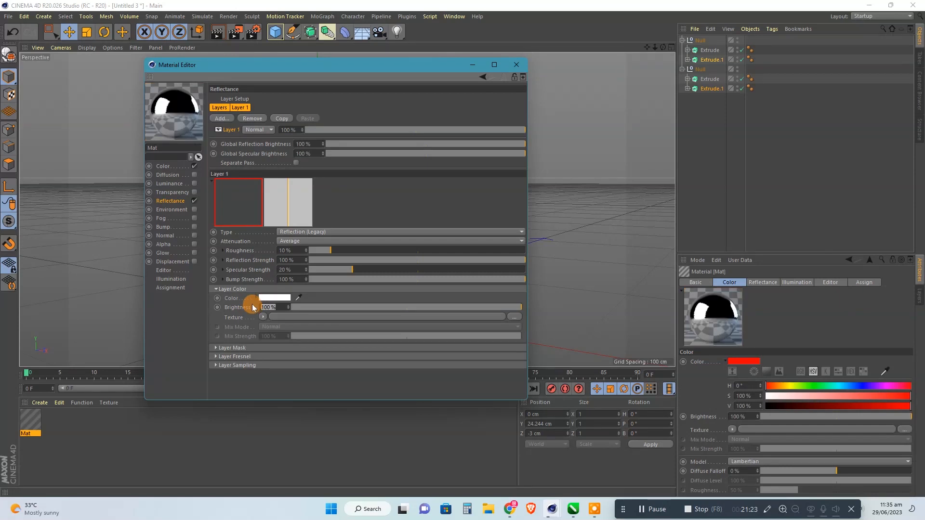
{"action": "type", "text": "20"}
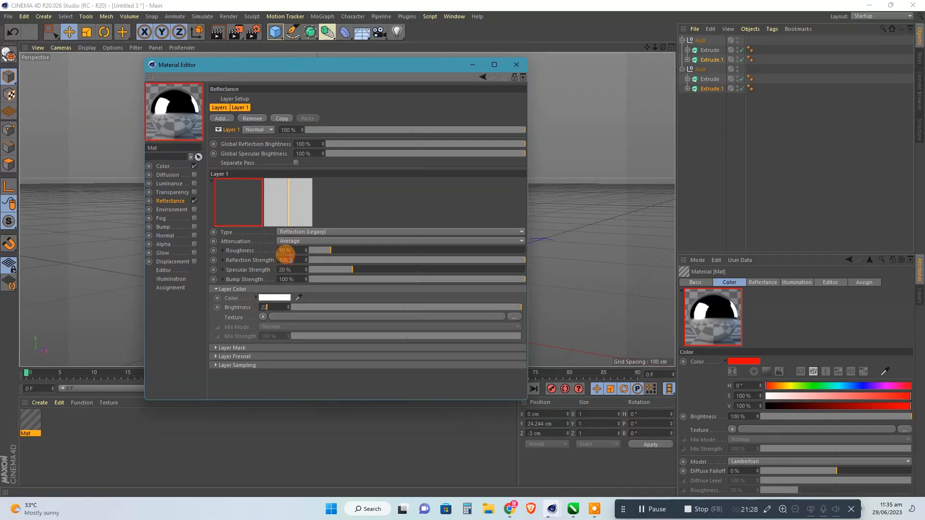
{"action": "key", "text": "Return"}
{"action": "left_click", "coordinate": [264, 318]}
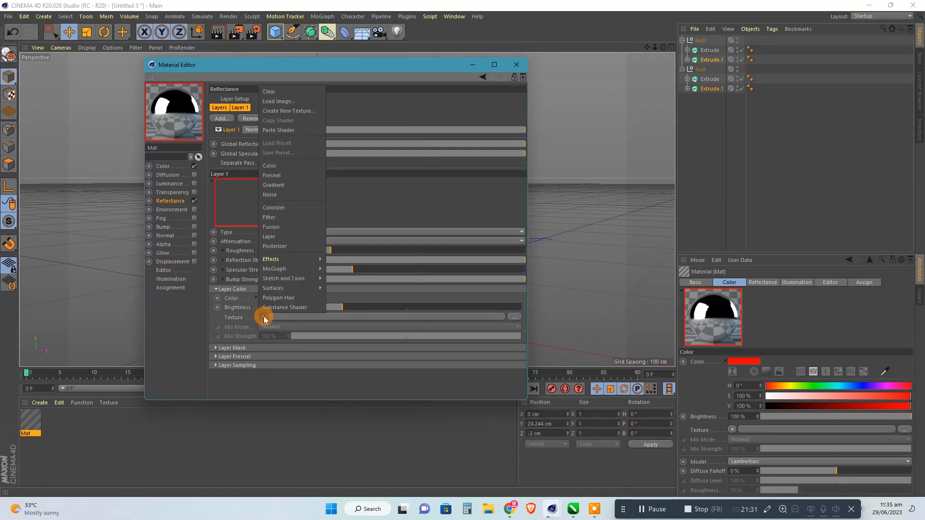
{"action": "left_click", "coordinate": [264, 166]}
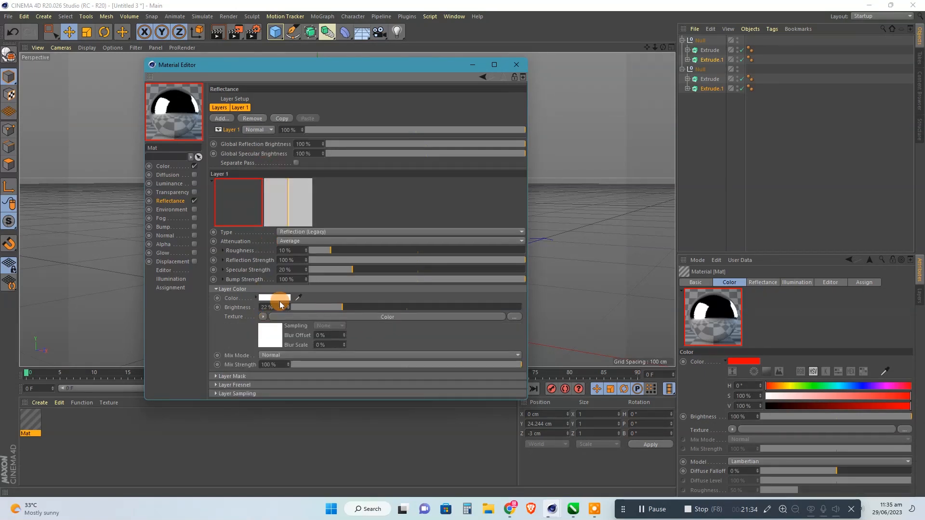
Tint the reflection layer's color pale pink with hue 0°, saturation 15% and value 100%.
{"action": "left_click", "coordinate": [274, 299]}
{"action": "left_click_drag", "start_coordinate": [268, 304], "coordinate": [239, 304]}
{"action": "double_click", "coordinate": [192, 304]}
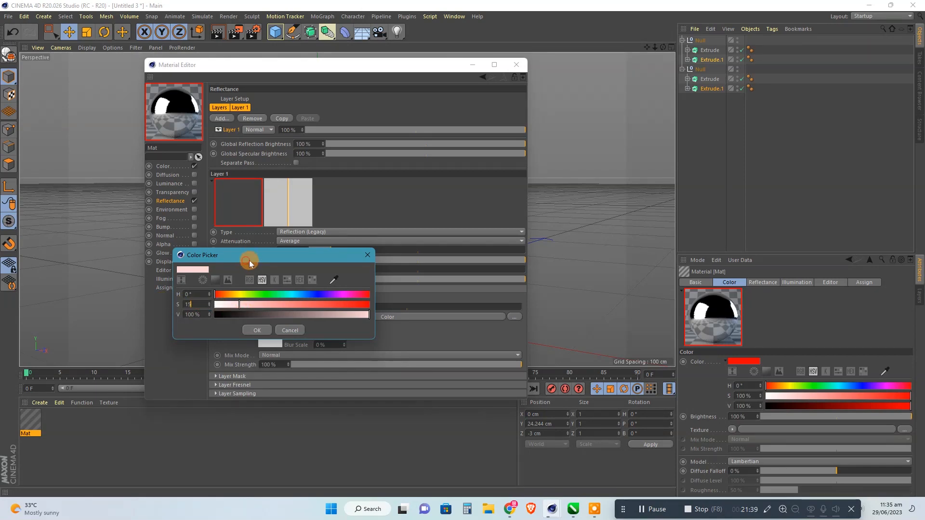
{"action": "left_click_drag", "start_coordinate": [250, 259], "coordinate": [262, 260]}
{"action": "left_click", "coordinate": [264, 332]}
Set the Color shader of the reflection layer to hue 0° and saturation 15%.
{"action": "left_click", "coordinate": [265, 332]}
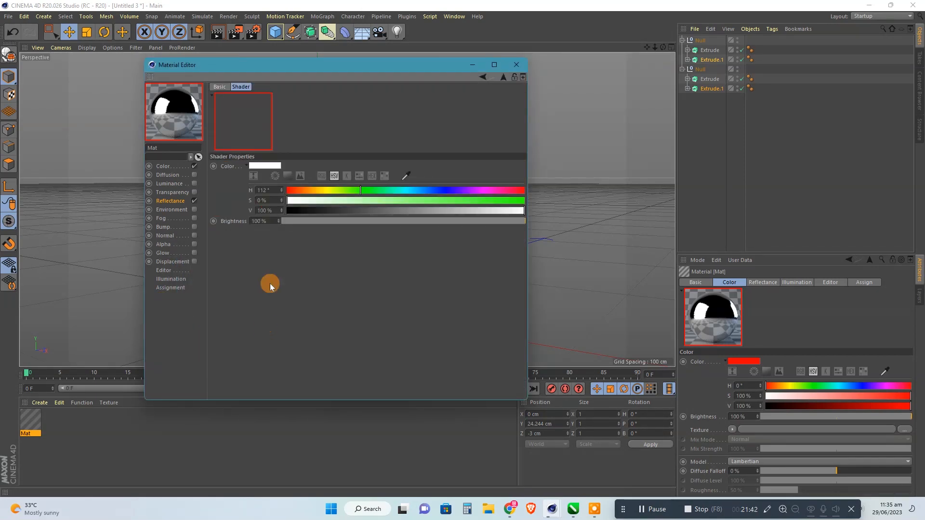
{"action": "double_click", "coordinate": [275, 200]}
{"action": "type", "text": "15"}
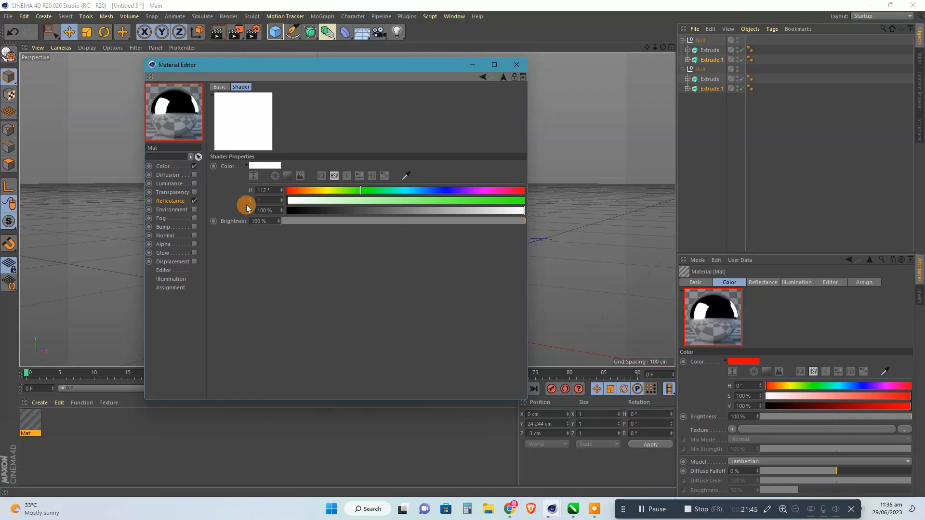
{"action": "left_click", "coordinate": [287, 191]}
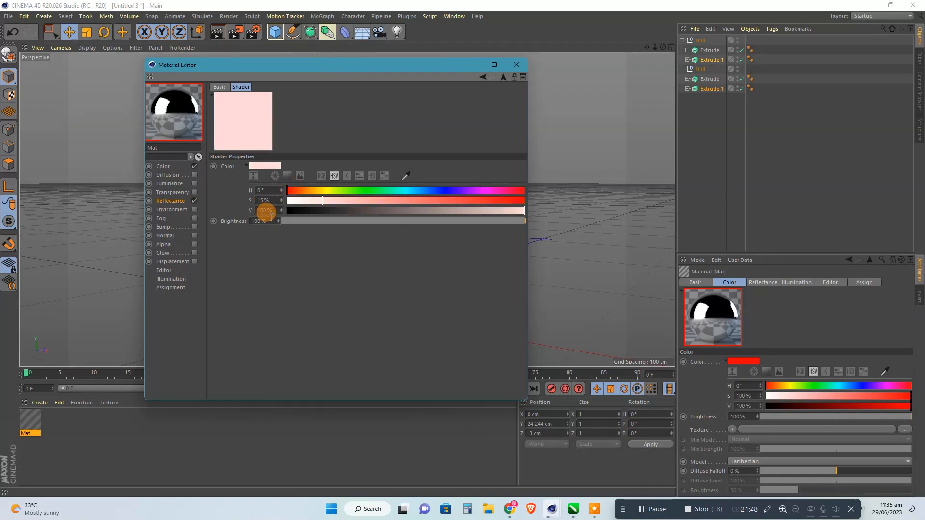
Return to the material's reflectance settings and set the layer color brightness to 12%.
{"action": "left_click", "coordinate": [169, 170]}
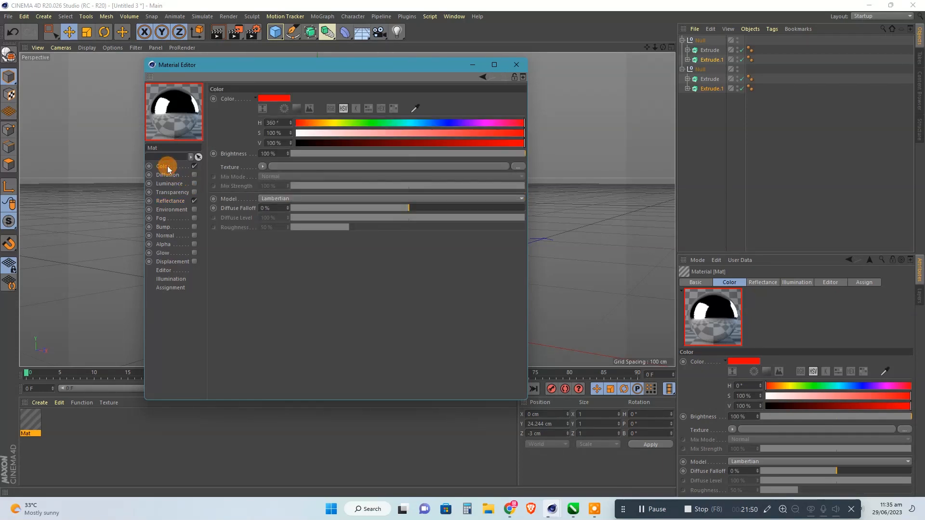
{"action": "left_click", "coordinate": [171, 201]}
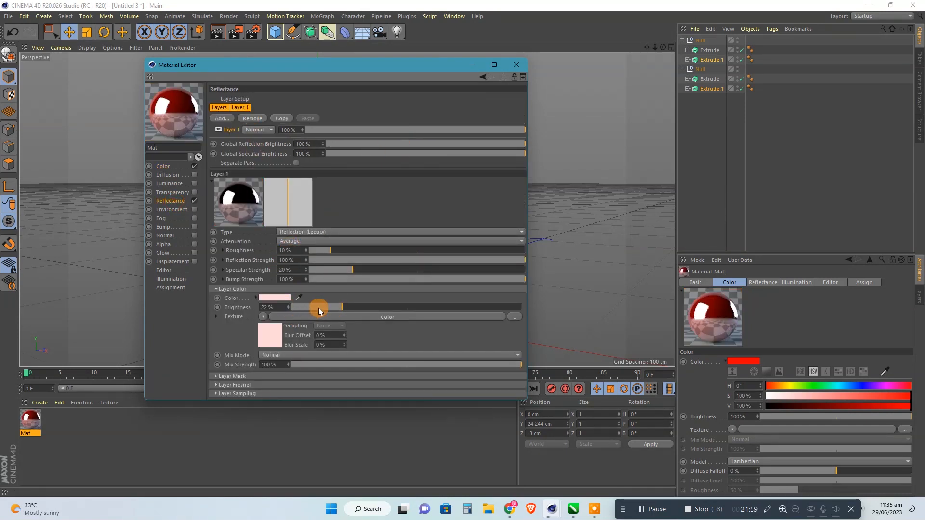
{"action": "left_click", "coordinate": [275, 307]}
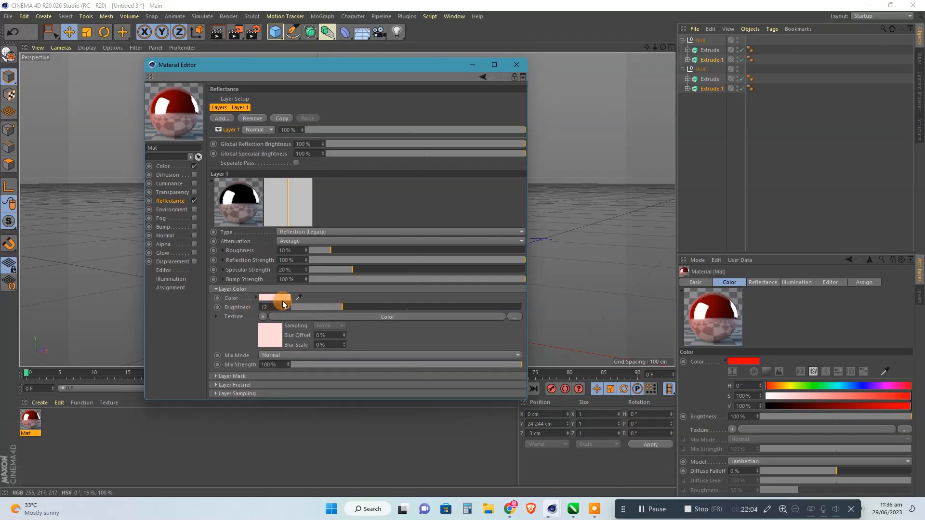
{"action": "left_click", "coordinate": [299, 260]}
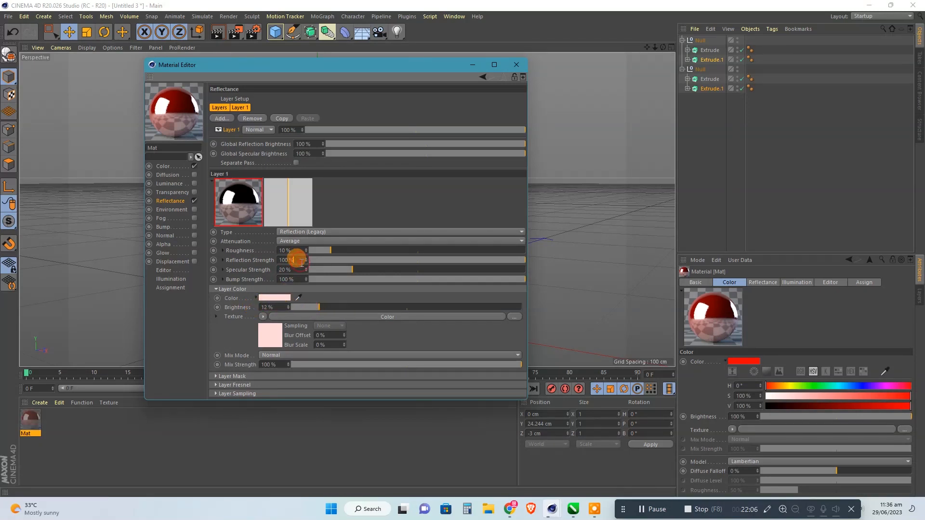
Set the reflection layer's color brightness to 8% and close the material editor.
{"action": "left_click", "coordinate": [165, 112]}
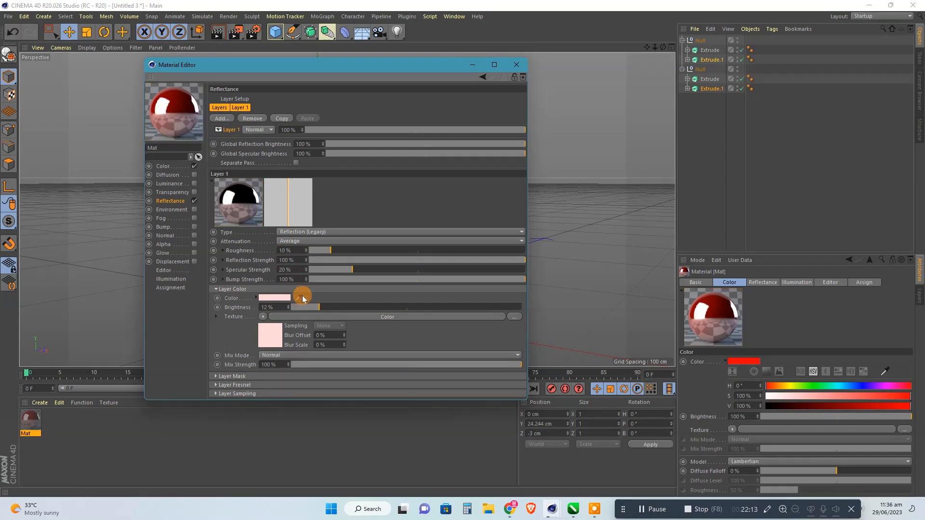
{"action": "left_click", "coordinate": [251, 307]}
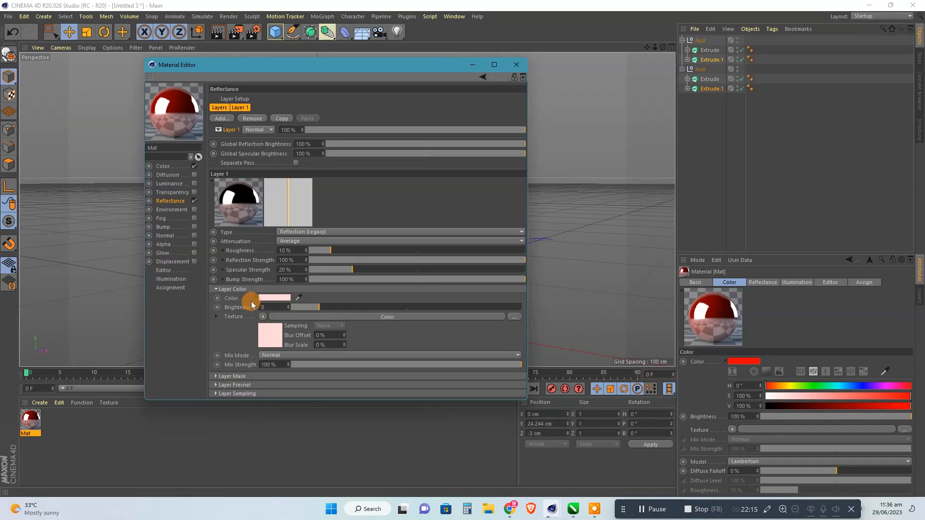
{"action": "left_click", "coordinate": [289, 259]}
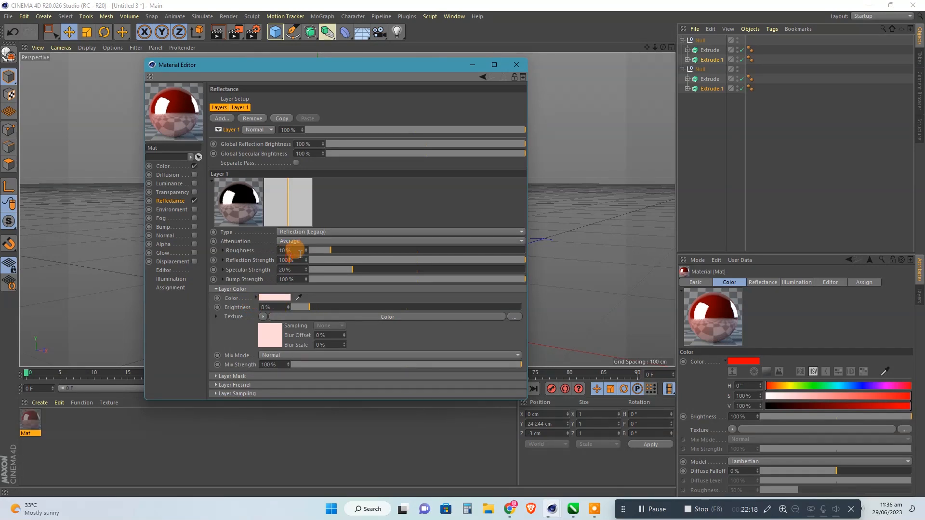
{"action": "left_click", "coordinate": [515, 65]}
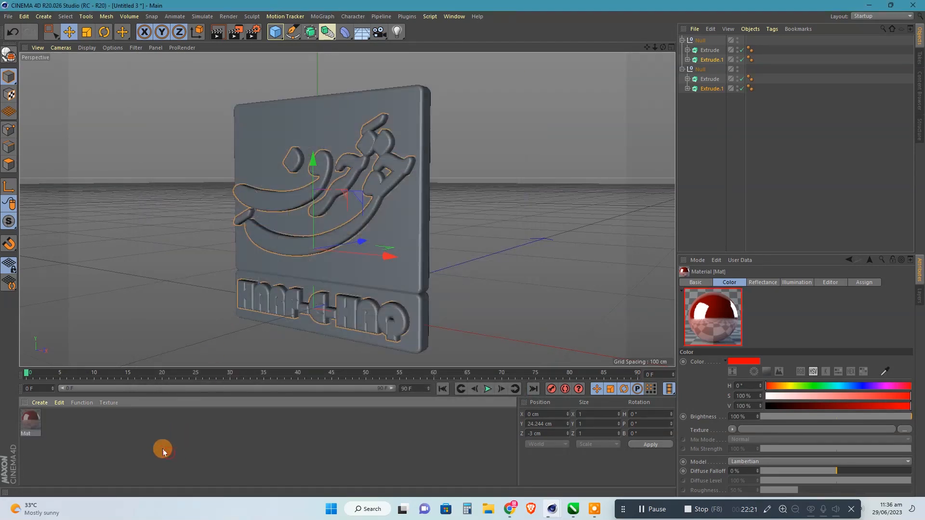
Create a new material and make its color pure white with value 100%.
{"action": "left_click", "coordinate": [163, 449]}
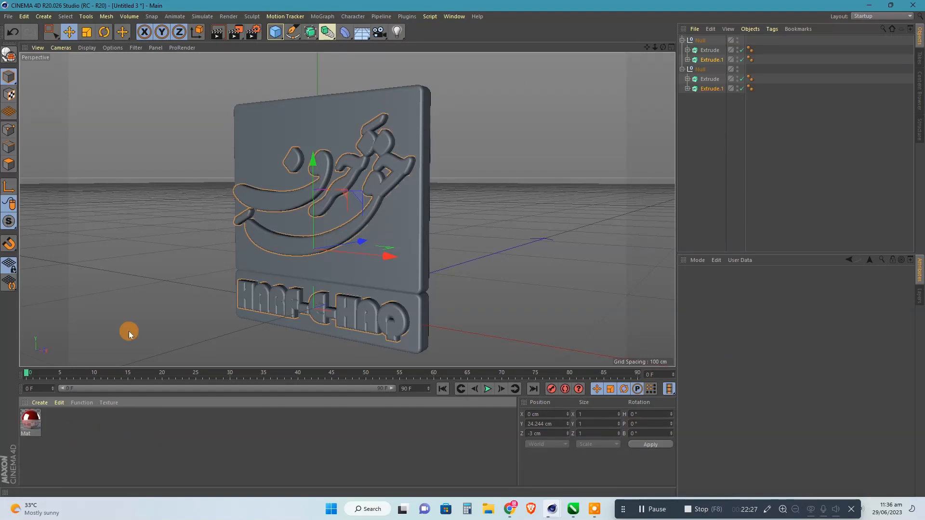
{"action": "double_click", "coordinate": [70, 429]}
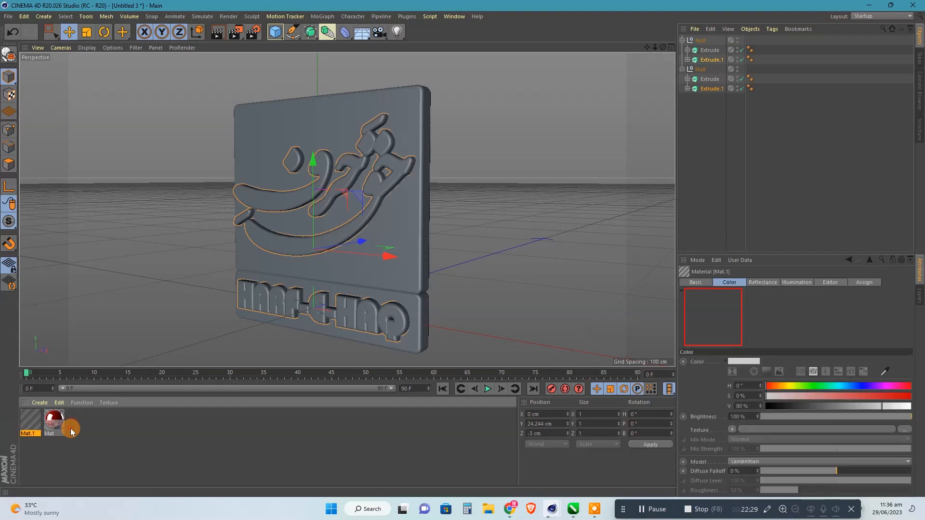
{"action": "left_click", "coordinate": [909, 408]}
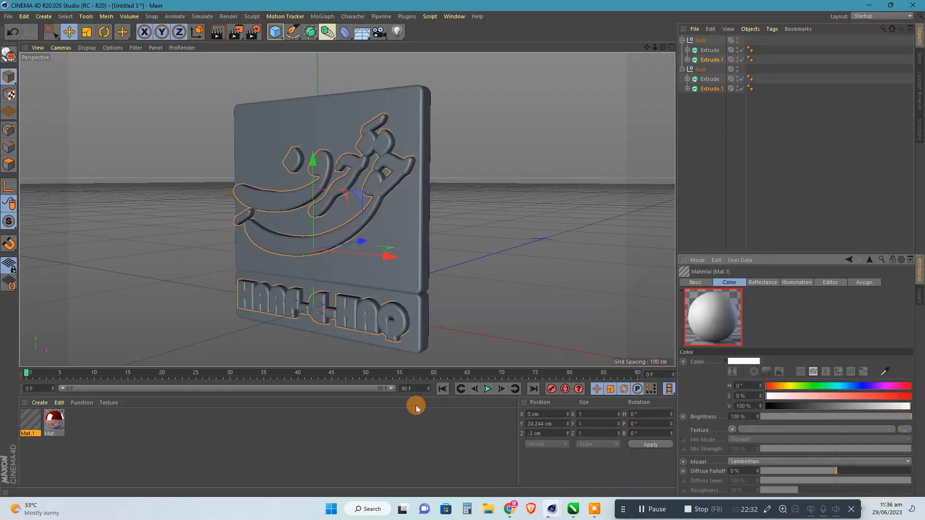
Create another new material and open its color channel for editing.
{"action": "left_click", "coordinate": [145, 444]}
{"action": "double_click", "coordinate": [134, 439]}
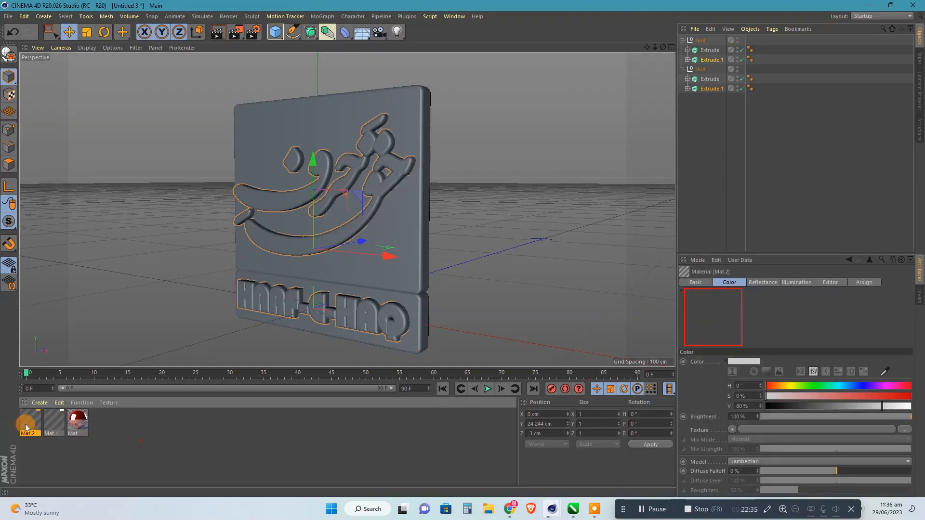
{"action": "double_click", "coordinate": [25, 425]}
{"action": "left_click", "coordinate": [164, 166]}
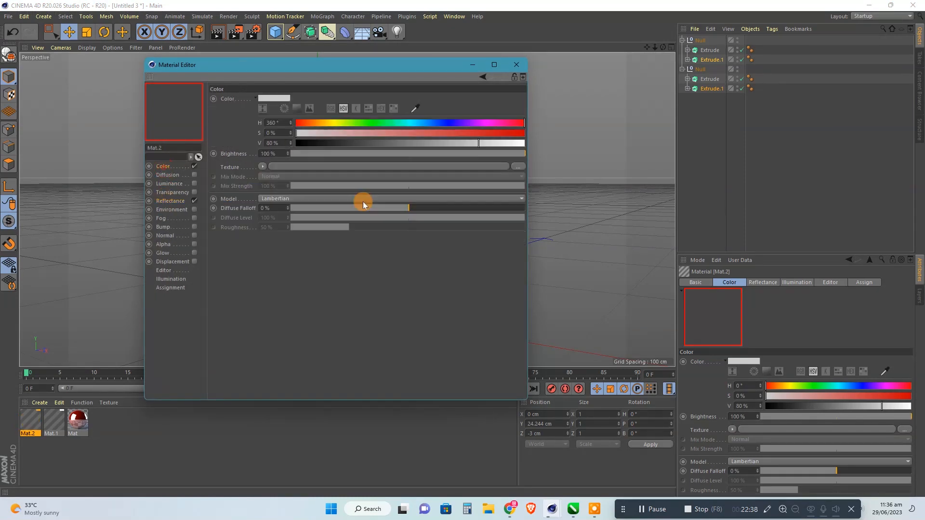
Load the Casa Probe HDR image from the C4D folder as the material's color texture and close the material editor.
{"action": "left_click", "coordinate": [516, 170]}
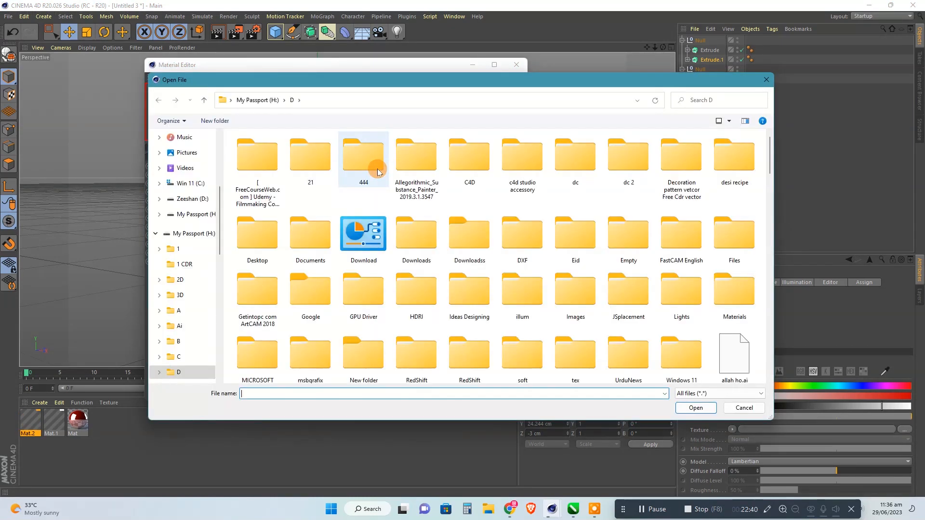
{"action": "double_click", "coordinate": [485, 170]}
{"action": "scroll", "coordinate": [558, 155], "scroll_direction": "down", "scroll_amount": 15}
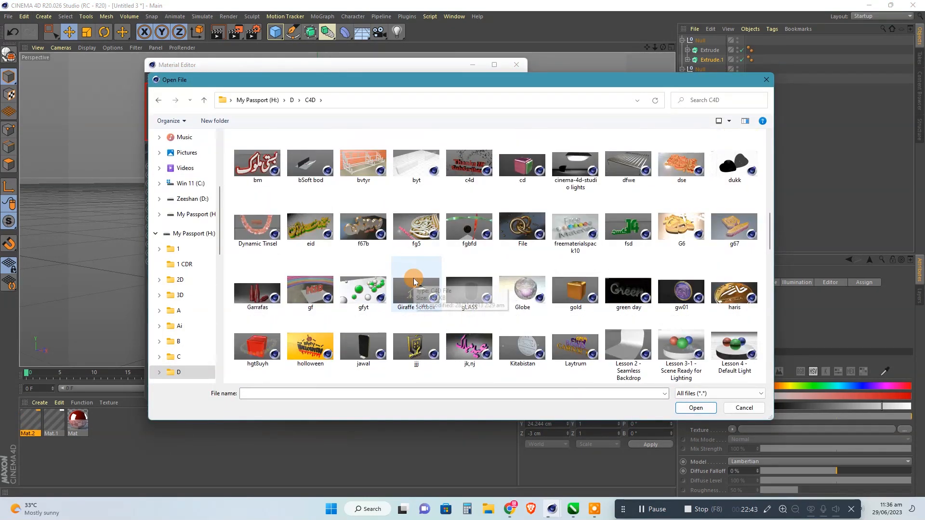
{"action": "scroll", "coordinate": [414, 277], "scroll_direction": "down", "scroll_amount": 5}
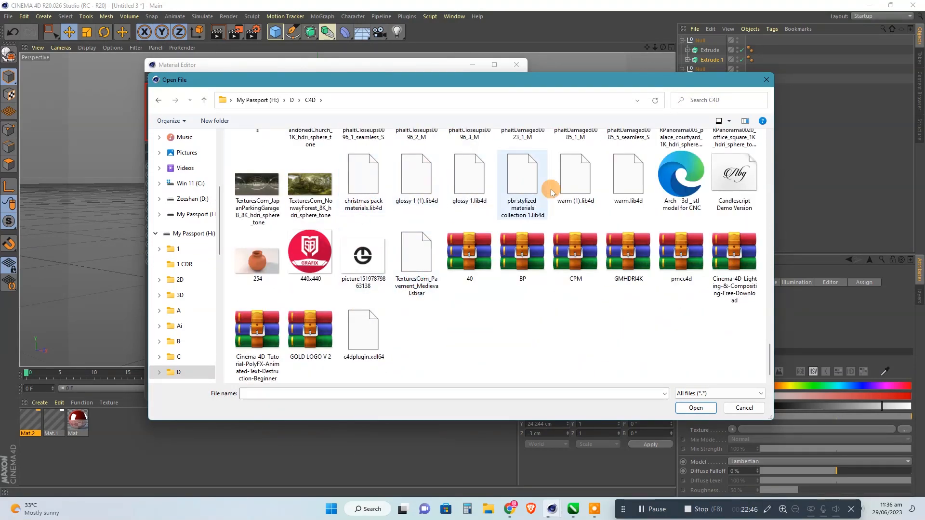
{"action": "scroll", "coordinate": [414, 302], "scroll_direction": "up", "scroll_amount": 5}
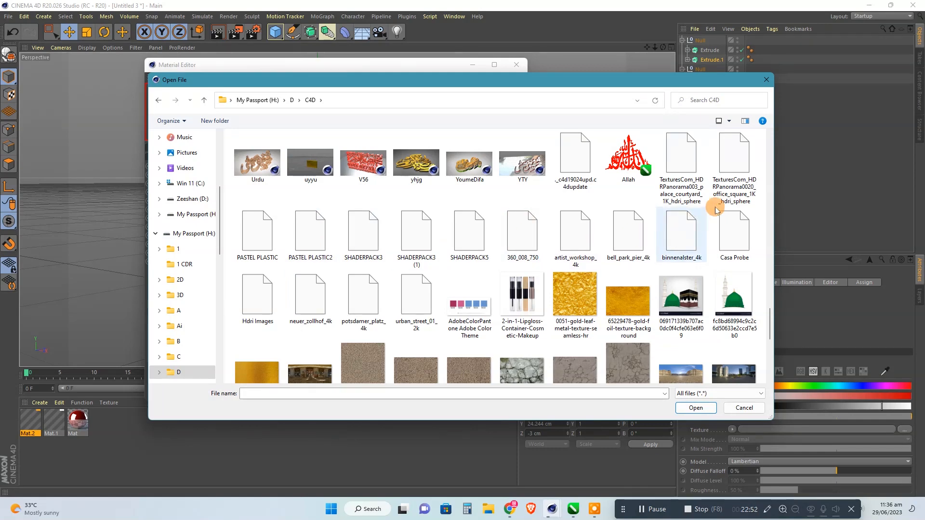
{"action": "left_click", "coordinate": [734, 236]}
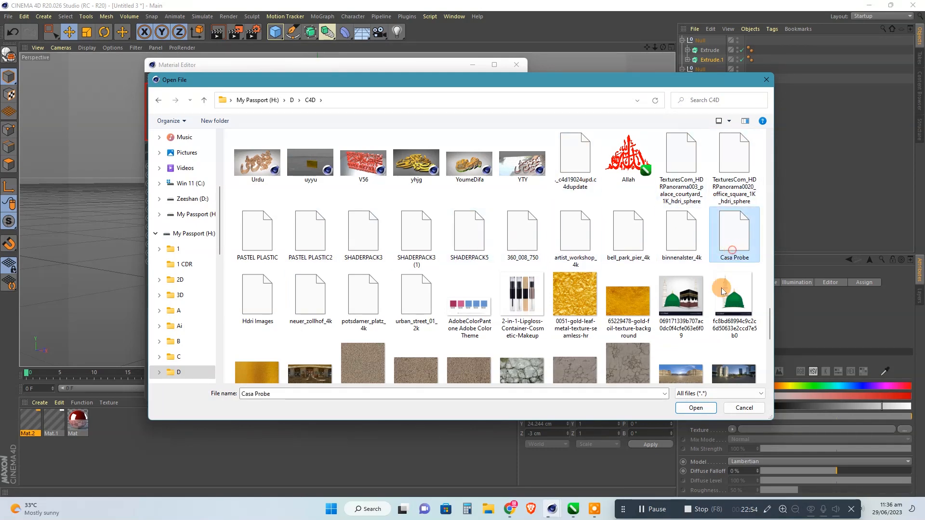
{"action": "left_click", "coordinate": [694, 406]}
{"action": "left_click", "coordinate": [521, 285]}
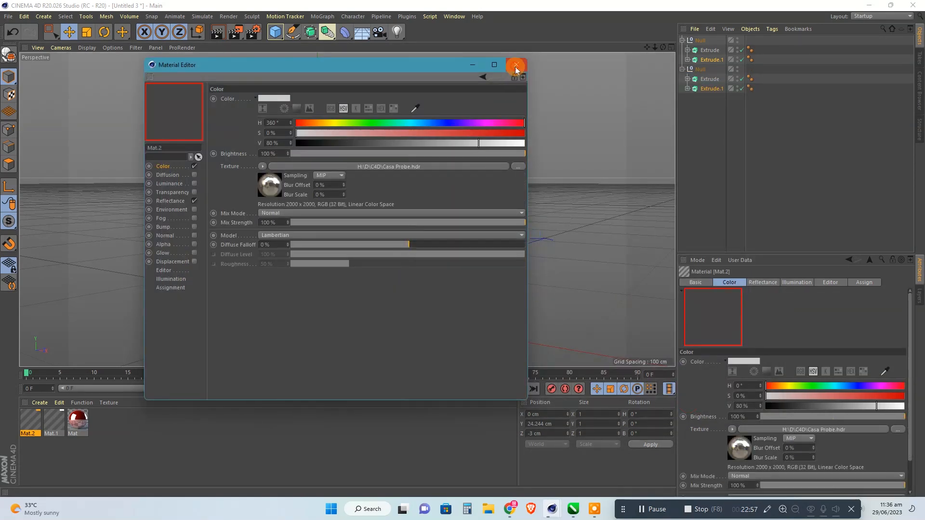
{"action": "left_click", "coordinate": [516, 65]}
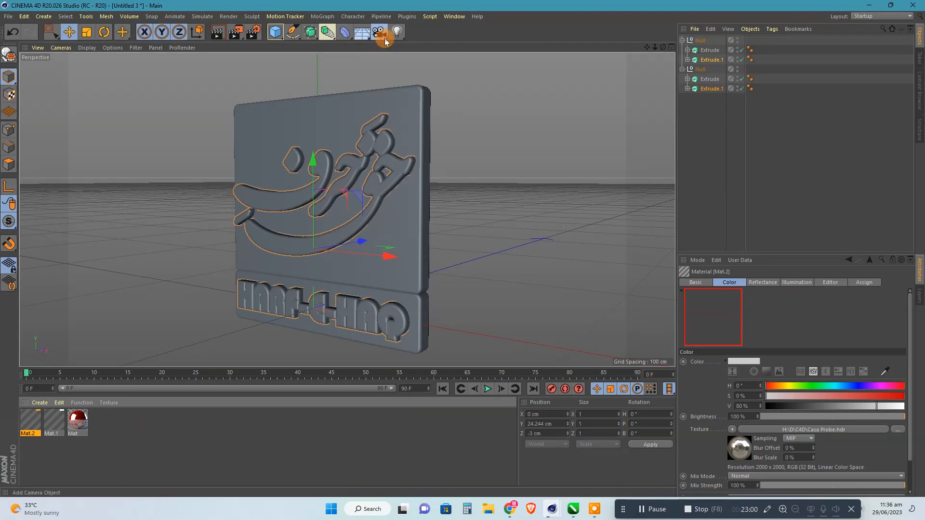
Add a Sky object and a Background object to the scene.
{"action": "left_click_drag", "start_coordinate": [380, 33], "coordinate": [404, 63]}
{"action": "left_click_drag", "start_coordinate": [360, 37], "coordinate": [390, 117]}
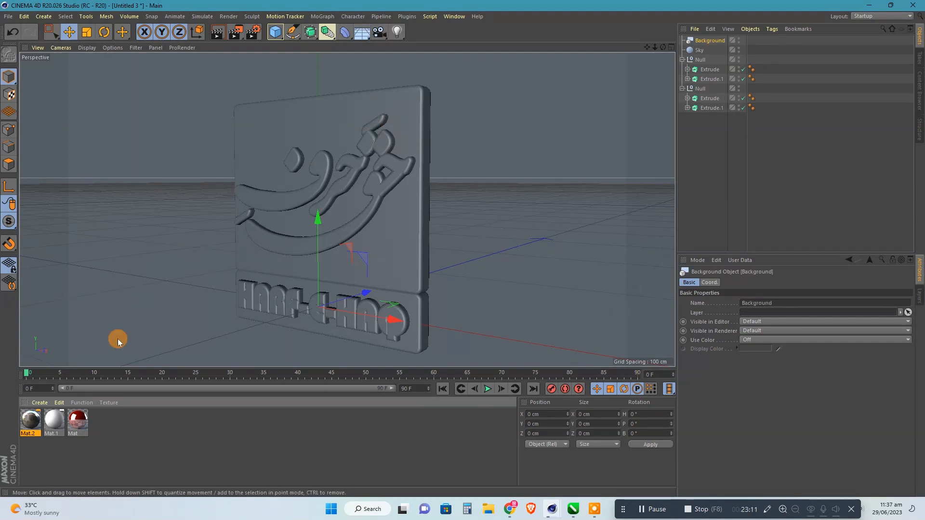
{"action": "left_click_drag", "start_coordinate": [361, 31], "coordinate": [378, 24]}
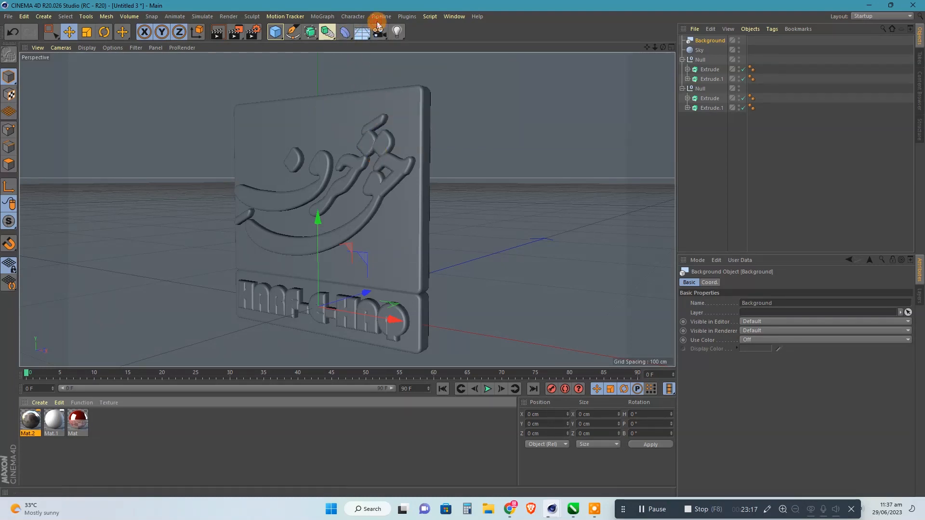
Apply the Casa Probe material to the Sky and add a Compositing tag that hides the sky from the camera.
{"action": "left_click_drag", "start_coordinate": [29, 422], "coordinate": [699, 52]}
{"action": "right_click", "coordinate": [699, 52]}
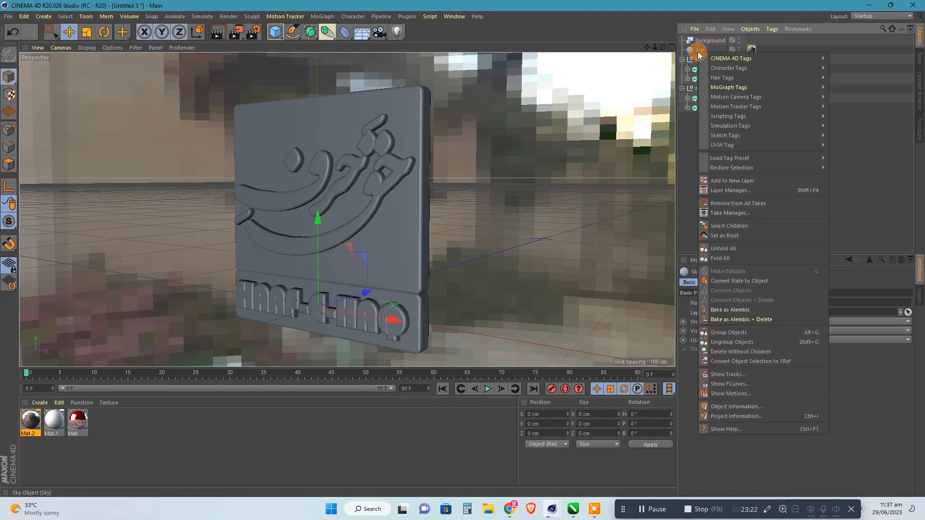
{"action": "mouse_move", "coordinate": [819, 58]}
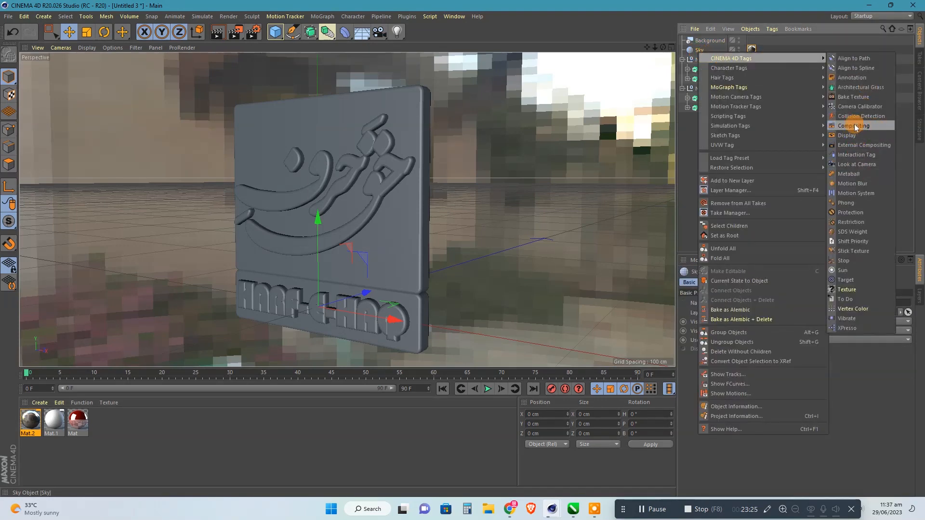
{"action": "left_click", "coordinate": [854, 126]}
{"action": "left_click", "coordinate": [749, 326]}
{"action": "left_click", "coordinate": [355, 427]}
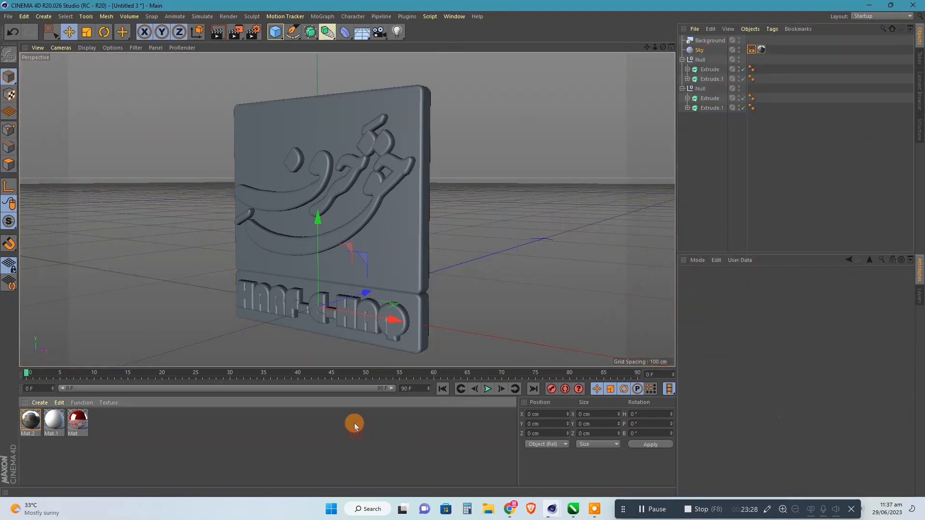
Apply the white material to the calligraphy and the HARF-E-HAQ letters, and the red material to the upper panel.
{"action": "left_click_drag", "start_coordinate": [56, 421], "coordinate": [352, 230]}
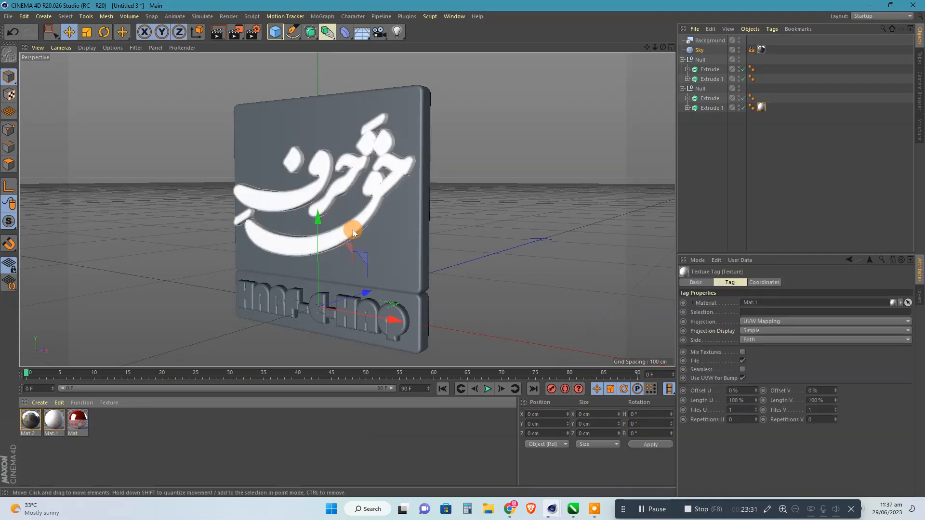
{"action": "left_click_drag", "start_coordinate": [57, 418], "coordinate": [403, 261]}
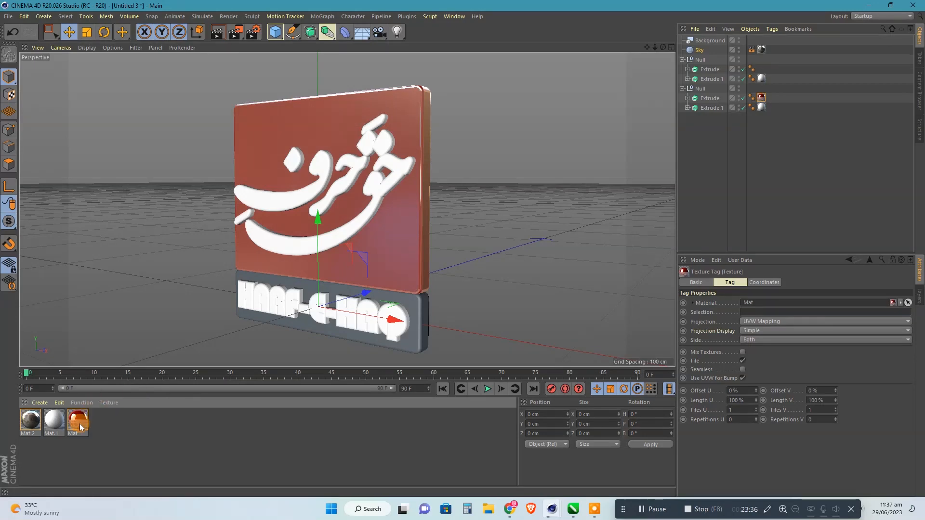
Duplicate the red material and change the copy's color to blue with hue 237°.
{"action": "left_click_drag", "start_coordinate": [81, 428], "coordinate": [136, 432], "text": "ctrl"}
{"action": "double_click", "coordinate": [105, 425]}
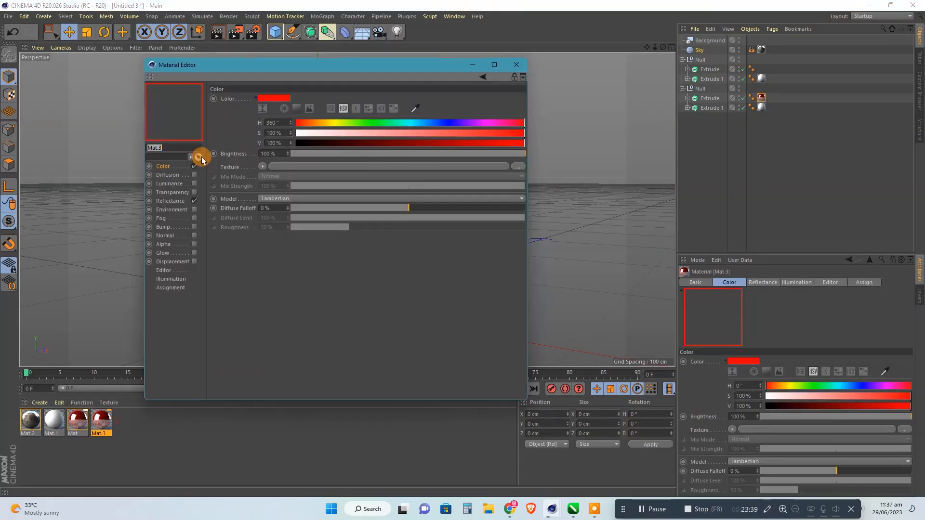
{"action": "left_click", "coordinate": [447, 123]}
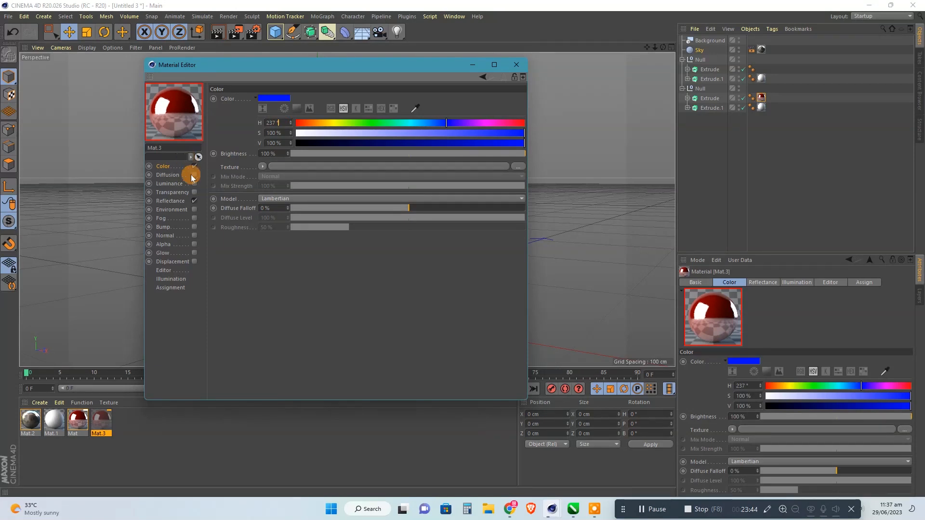
Set both the reflection layer color and its Color shader to hue 237° in the blue material.
{"action": "left_click", "coordinate": [171, 201]}
{"action": "left_click", "coordinate": [268, 302]}
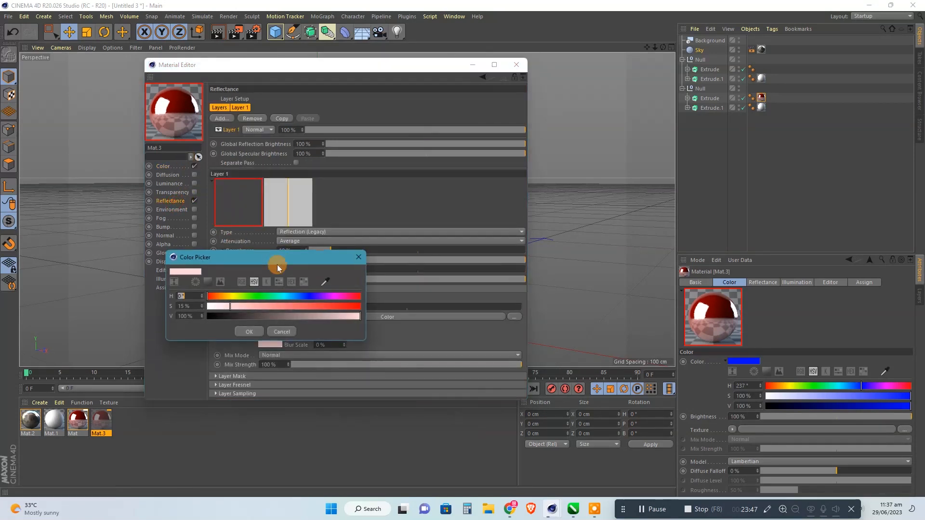
{"action": "left_click", "coordinate": [195, 297]}
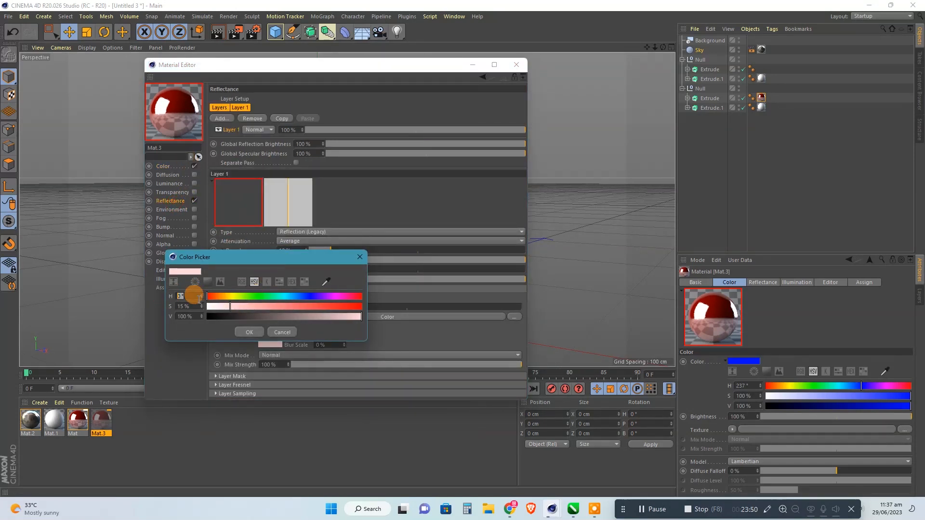
{"action": "type", "text": "237"}
{"action": "left_click", "coordinate": [249, 332]}
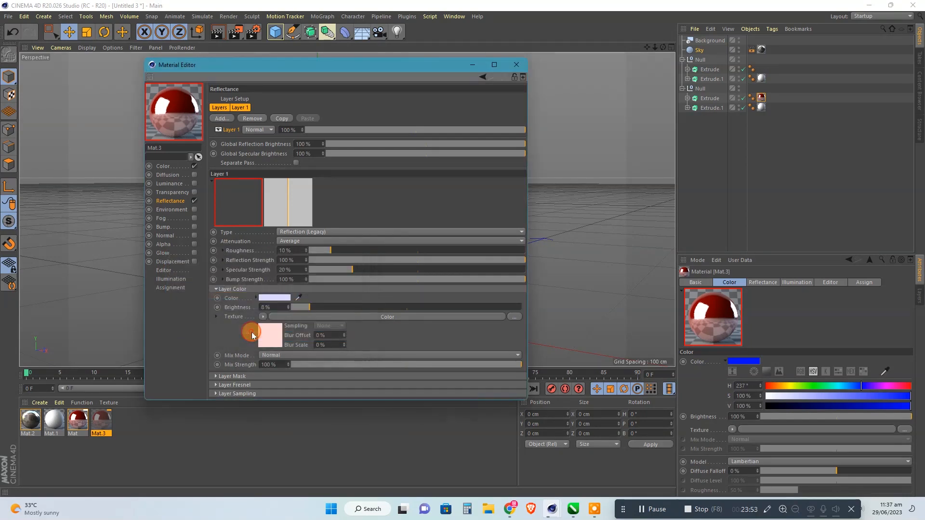
{"action": "left_click", "coordinate": [268, 332]}
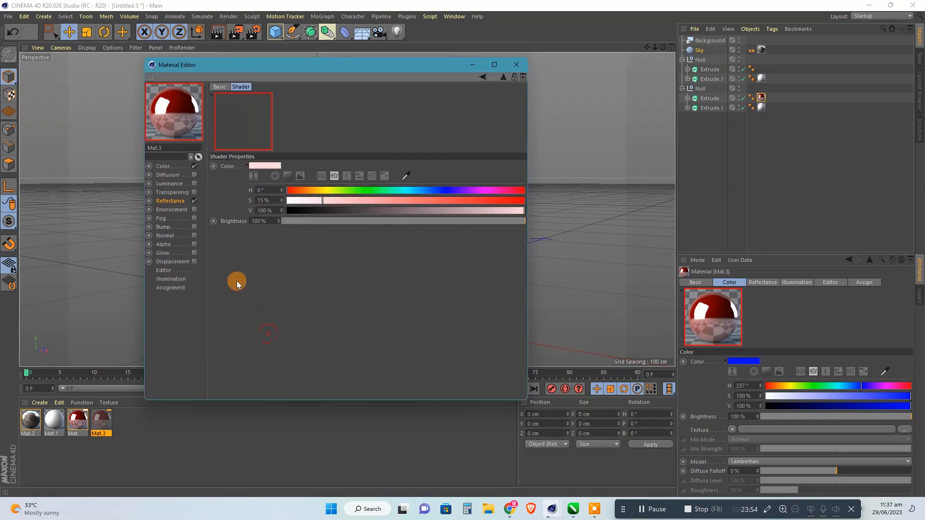
{"action": "left_click", "coordinate": [263, 190]}
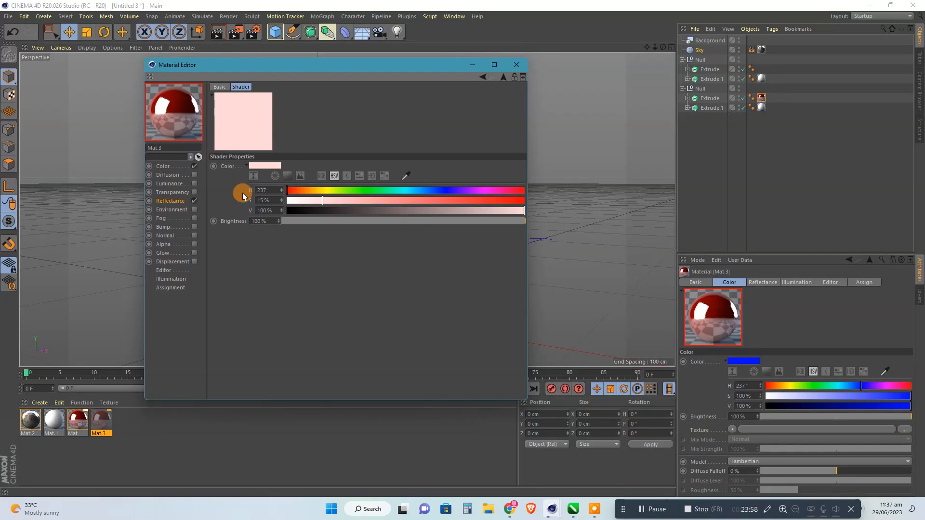
{"action": "left_click", "coordinate": [173, 201]}
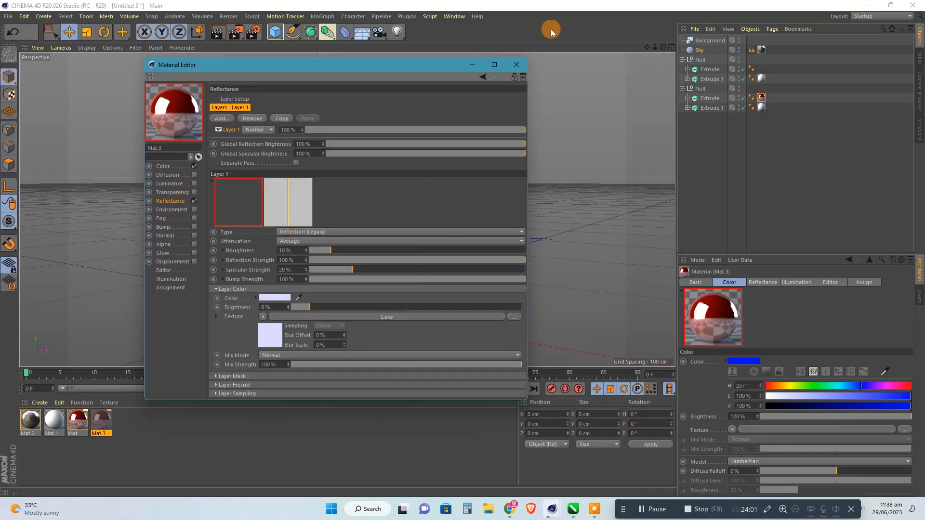
Set the mix strength of the blue material's reflection layer color to 39%.
{"action": "left_click", "coordinate": [278, 364]}
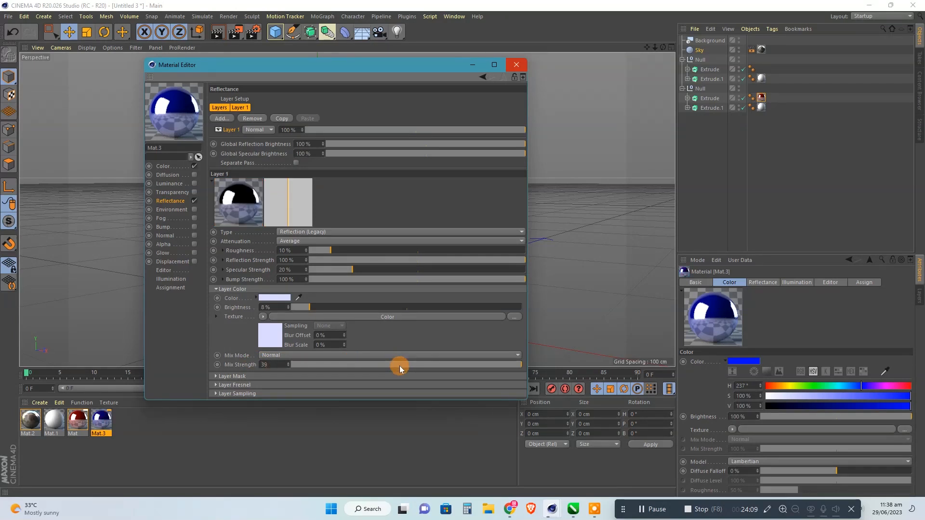
{"action": "type", "text": "39"}
{"action": "key", "text": "Return"}
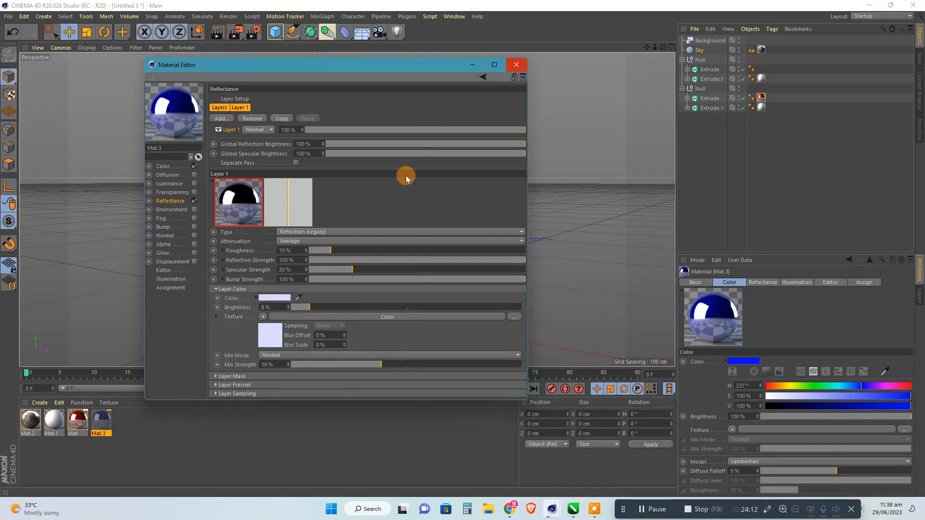
Set the red material's layer color mix strength to 39% as well and close the material editor.
{"action": "left_click", "coordinate": [77, 420]}
{"action": "left_click", "coordinate": [269, 365]}
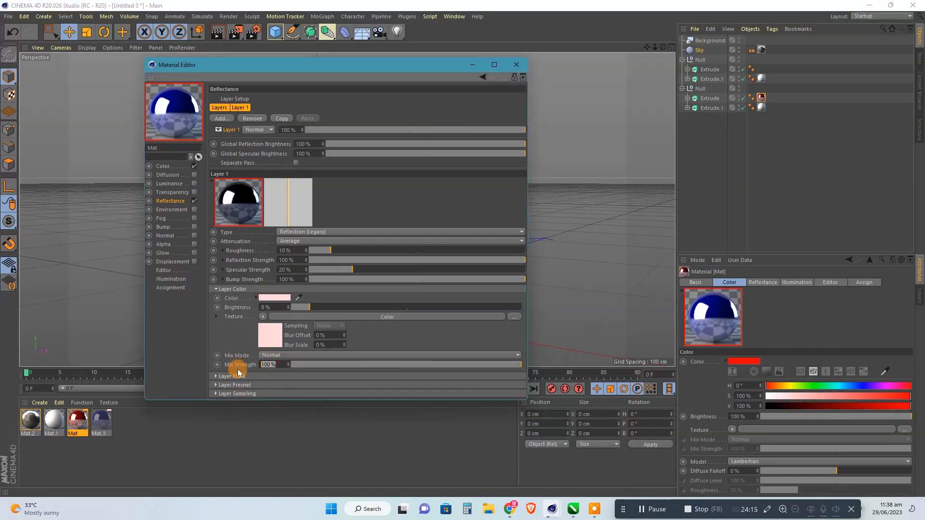
{"action": "type", "text": "39"}
{"action": "key", "text": "Return"}
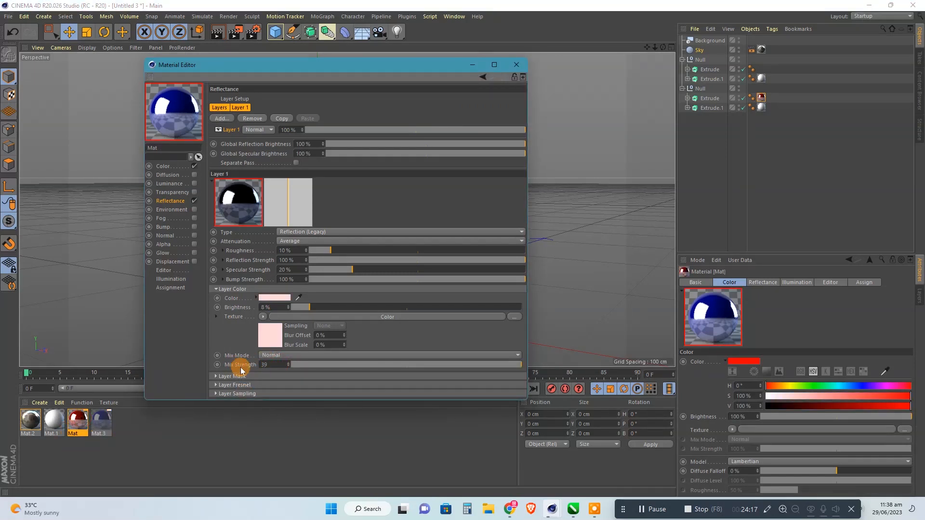
{"action": "left_click", "coordinate": [275, 298]}
{"action": "left_click", "coordinate": [275, 303]}
{"action": "left_click", "coordinate": [290, 338]}
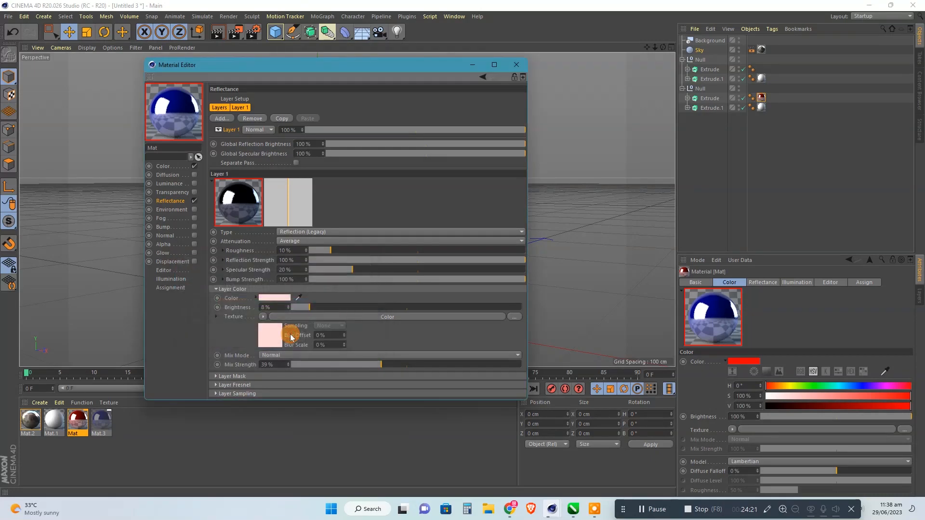
{"action": "left_click", "coordinate": [514, 66]}
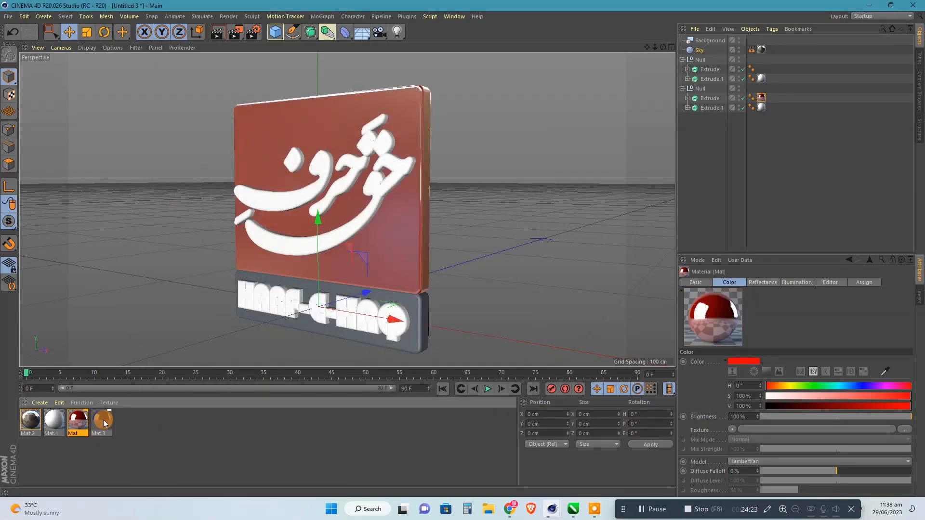
Apply the blue material to the lower panel and select the calligraphy extrusion.
{"action": "left_click_drag", "start_coordinate": [302, 379], "coordinate": [414, 328]}
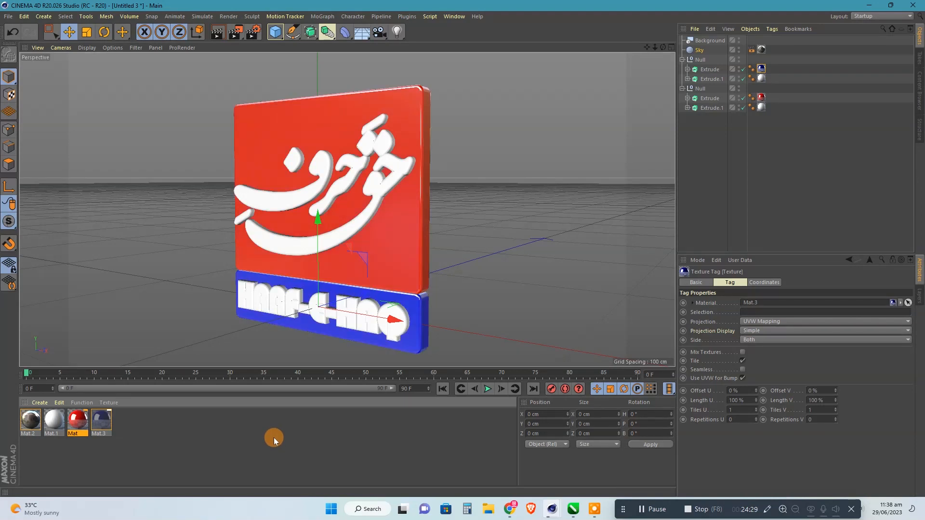
{"action": "left_click", "coordinate": [399, 176]}
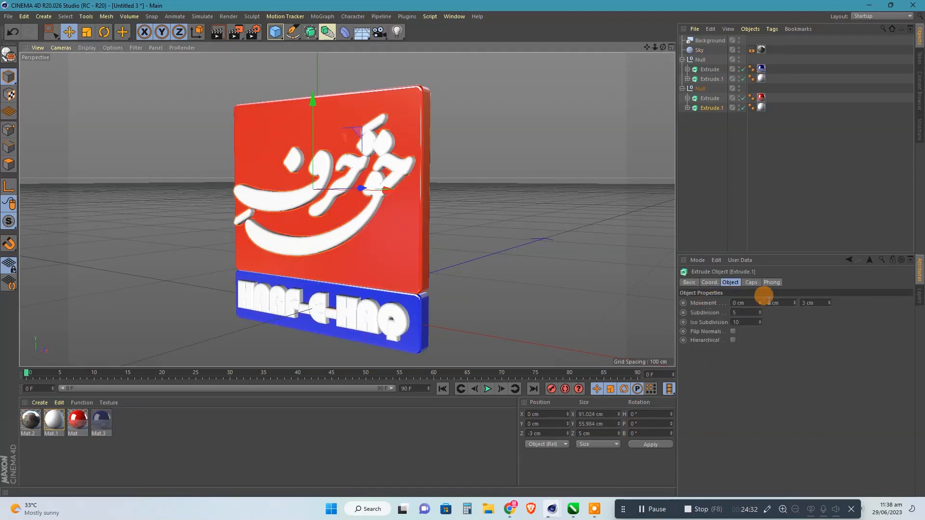
Set the start and end fillet cap steps of the calligraphy extrusion to 2.
{"action": "left_click", "coordinate": [751, 282]}
{"action": "double_click", "coordinate": [772, 312]}
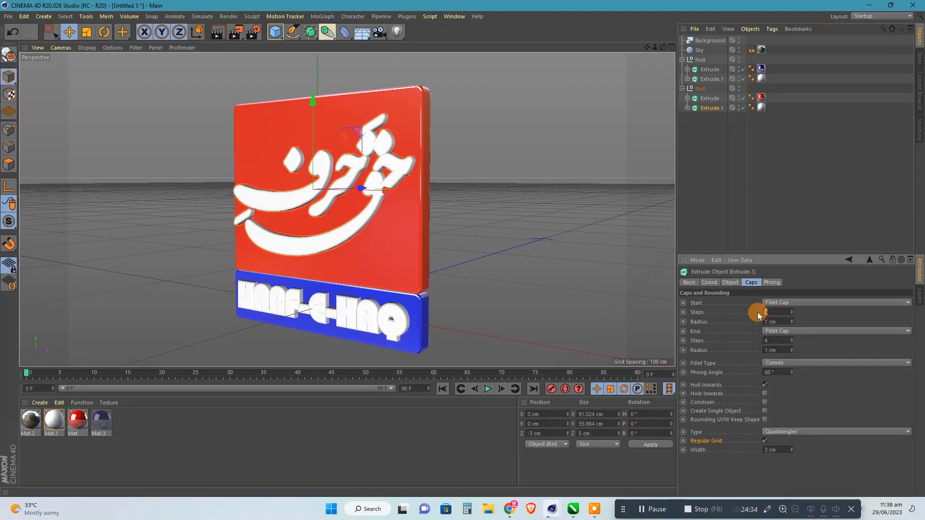
{"action": "type", "text": "2"}
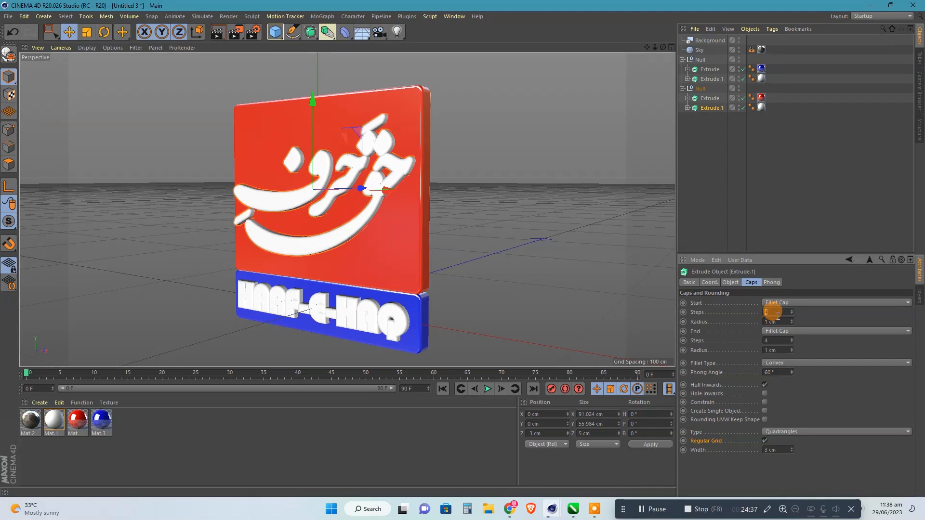
Set the HARF-E-HAQ text extrusion's start and end fillet cap steps to 2 and clear the selection.
{"action": "left_click", "coordinate": [410, 328]}
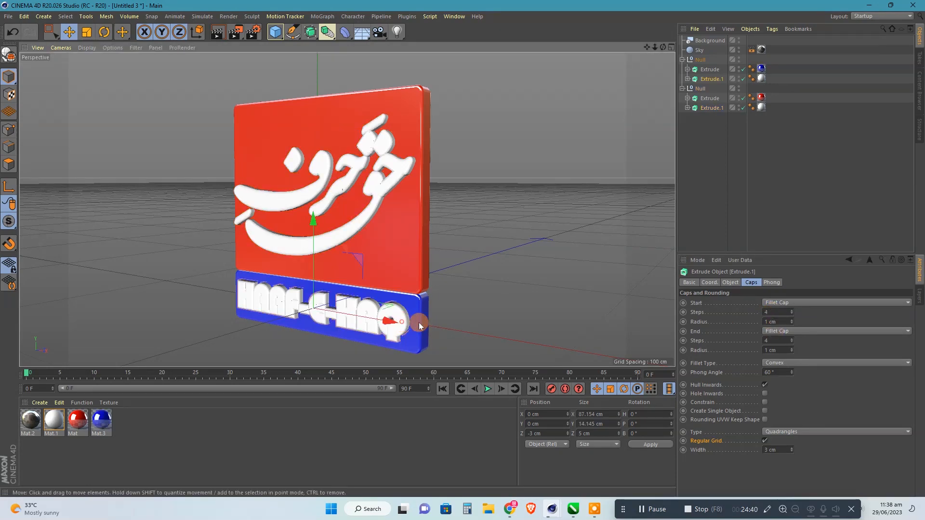
{"action": "left_click", "coordinate": [762, 340]}
{"action": "left_click_drag", "start_coordinate": [772, 313], "coordinate": [738, 312]}
{"action": "type", "text": "2"}
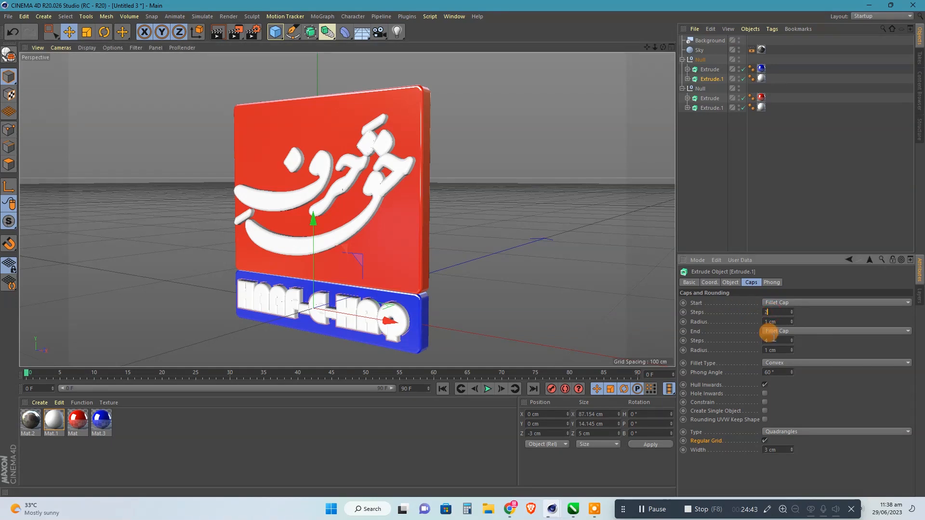
{"action": "left_click_drag", "start_coordinate": [772, 339], "coordinate": [756, 339]}
{"action": "type", "text": "2"}
{"action": "left_click", "coordinate": [777, 312]}
{"action": "left_click", "coordinate": [386, 183]}
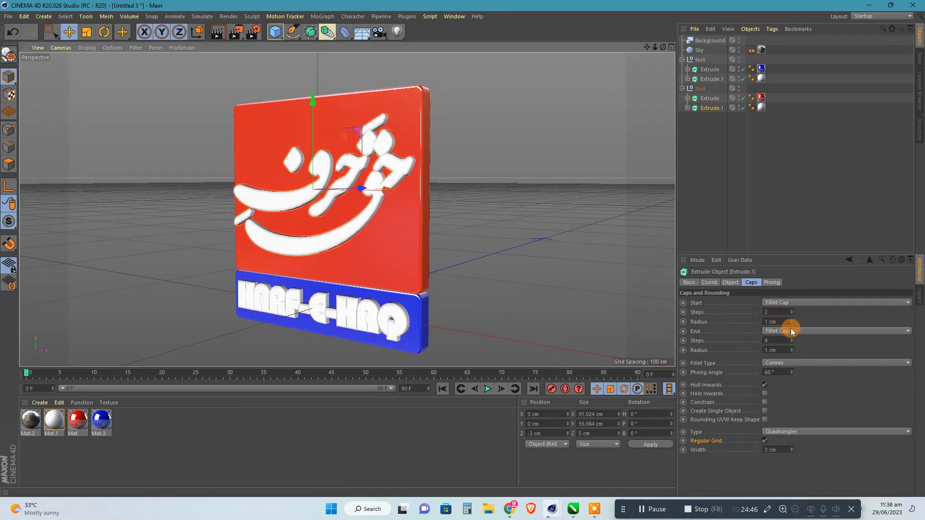
{"action": "left_click", "coordinate": [722, 203]}
Add a floor object to the scene and lower it to about Y -4.4 cm.
{"action": "left_click_drag", "start_coordinate": [663, 47], "coordinate": [751, 63]}
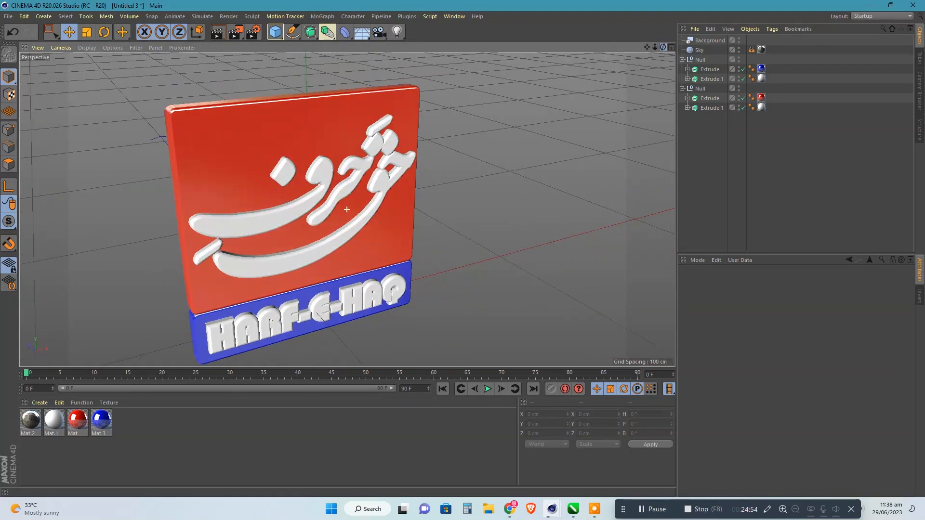
{"action": "left_click_drag", "start_coordinate": [654, 47], "coordinate": [609, 46]}
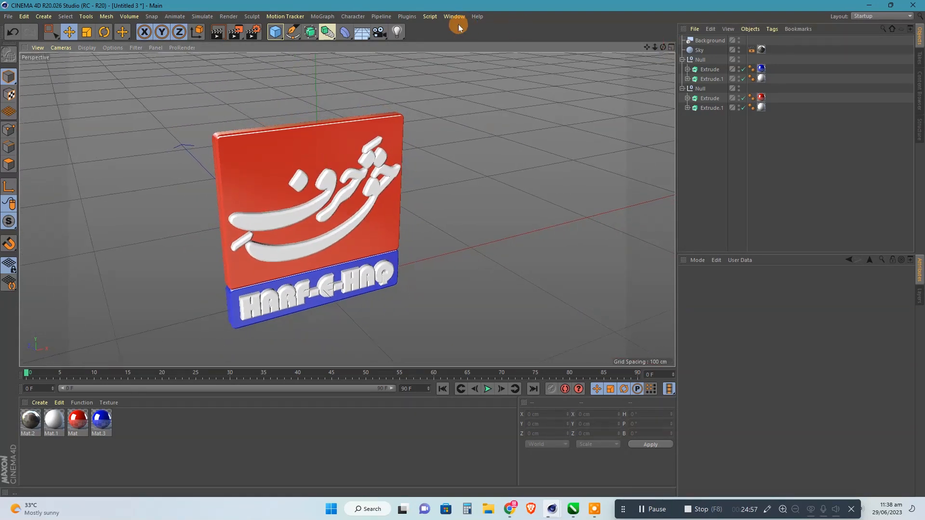
{"action": "left_click", "coordinate": [365, 33]}
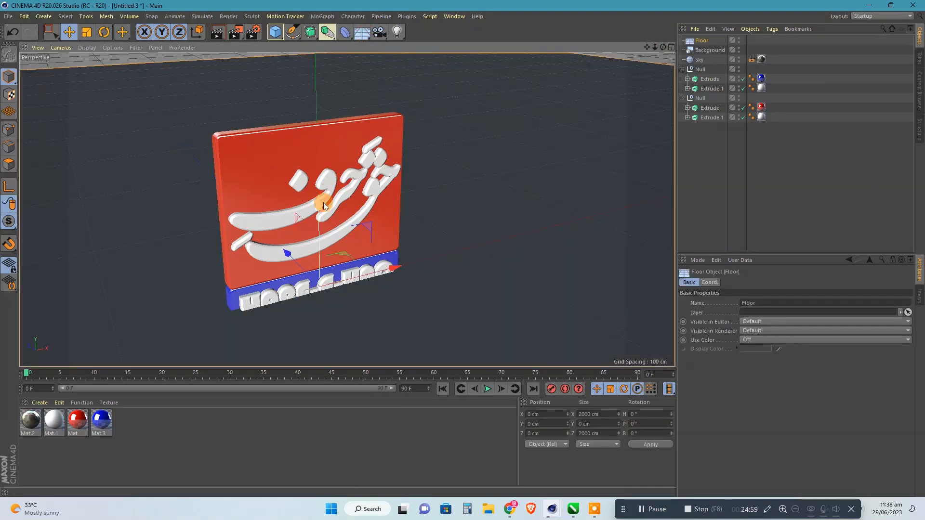
{"action": "left_click_drag", "start_coordinate": [318, 207], "coordinate": [319, 224]}
Lower the floor to about Y -11.3 cm in the Right view, aligning it with the logo's bottom edge.
{"action": "middle_click", "coordinate": [262, 285]}
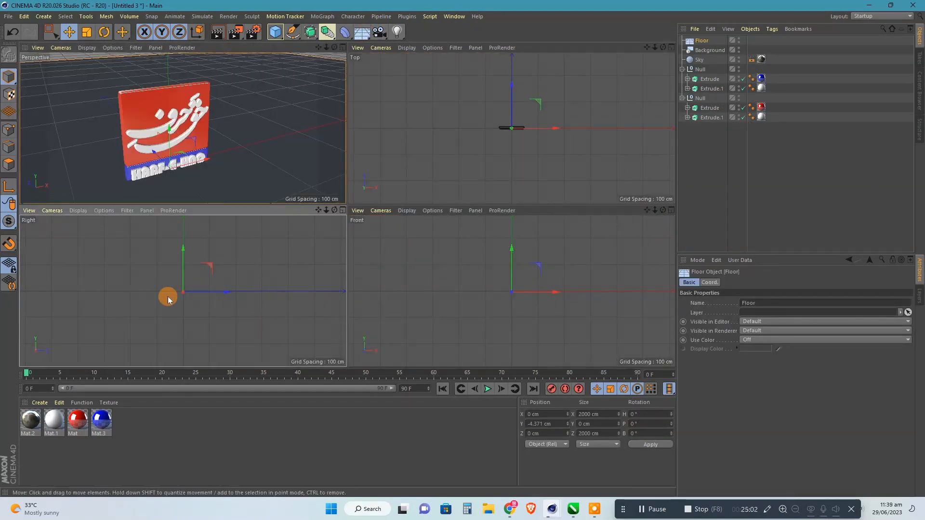
{"action": "middle_click", "coordinate": [169, 295]}
{"action": "scroll", "coordinate": [349, 221], "scroll_direction": "up", "scroll_amount": 3}
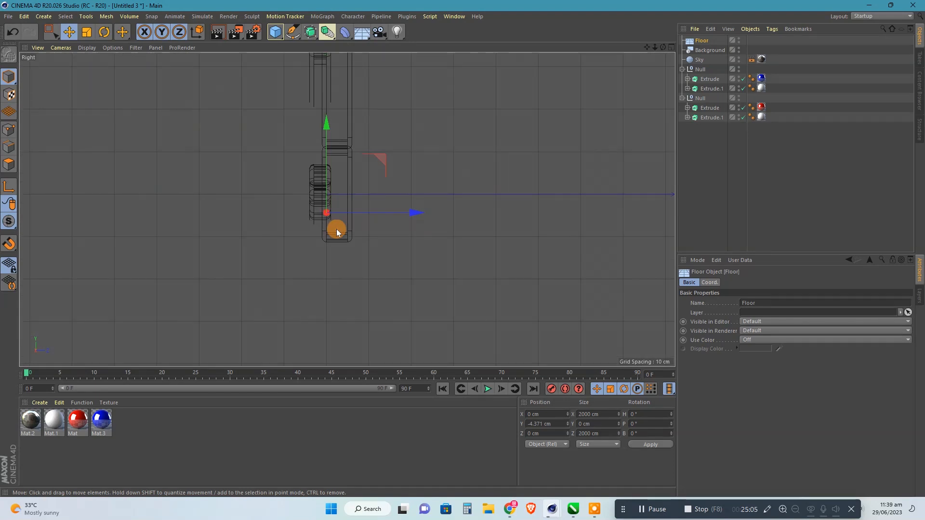
{"action": "left_click_drag", "start_coordinate": [329, 123], "coordinate": [330, 155]}
{"action": "scroll", "coordinate": [334, 241], "scroll_direction": "up", "scroll_amount": 10}
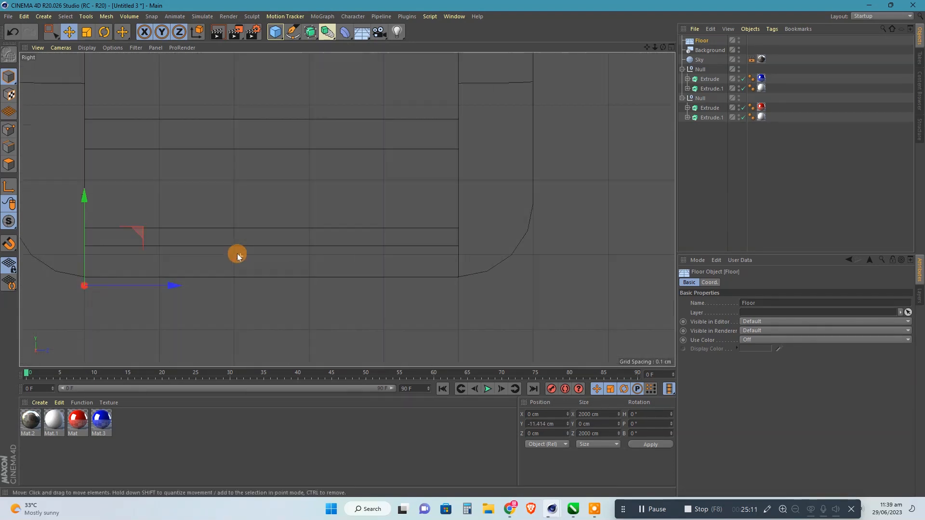
{"action": "left_click_drag", "start_coordinate": [87, 201], "coordinate": [91, 191]}
{"action": "middle_click", "coordinate": [227, 192]}
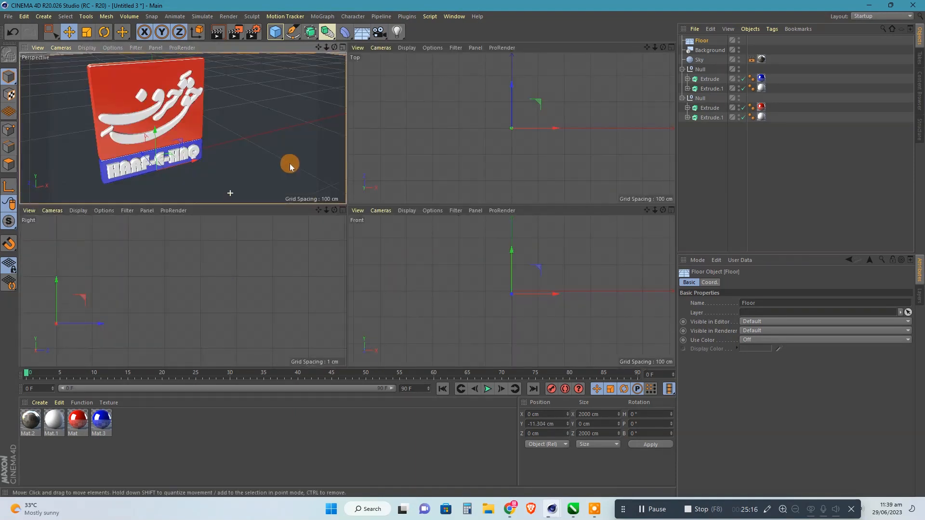
{"action": "middle_click", "coordinate": [286, 161]}
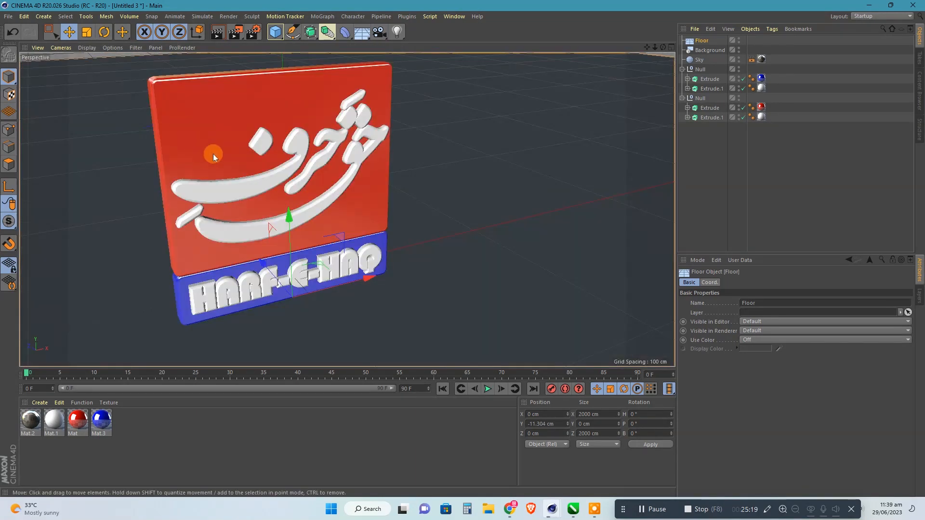
Apply the white material Mat.1 to the floor.
{"action": "scroll", "coordinate": [642, 62], "scroll_direction": "down", "scroll_amount": 5}
{"action": "mouse_move", "coordinate": [663, 47]}
{"action": "left_mouse_down"}
{"action": "mouse_move", "coordinate": [568, 52]}
{"action": "mouse_move", "coordinate": [663, 49]}
{"action": "mouse_move", "coordinate": [522, 70]}
{"action": "mouse_move", "coordinate": [661, 38]}
{"action": "mouse_move", "coordinate": [656, 28]}
{"action": "mouse_move", "coordinate": [659, 48]}
{"action": "mouse_move", "coordinate": [646, 49]}
{"action": "left_mouse_up"}
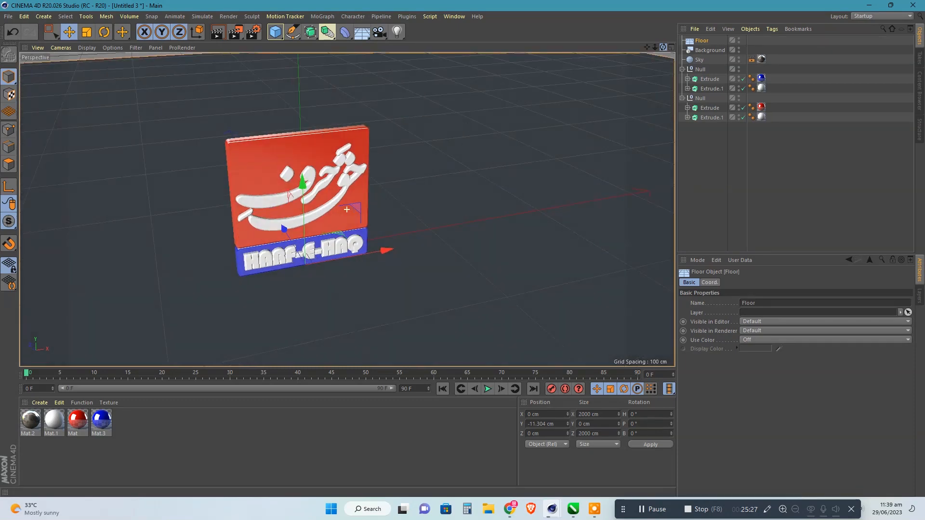
{"action": "scroll", "coordinate": [386, 156], "scroll_direction": "up", "scroll_amount": 5}
{"action": "left_click", "coordinate": [62, 403]}
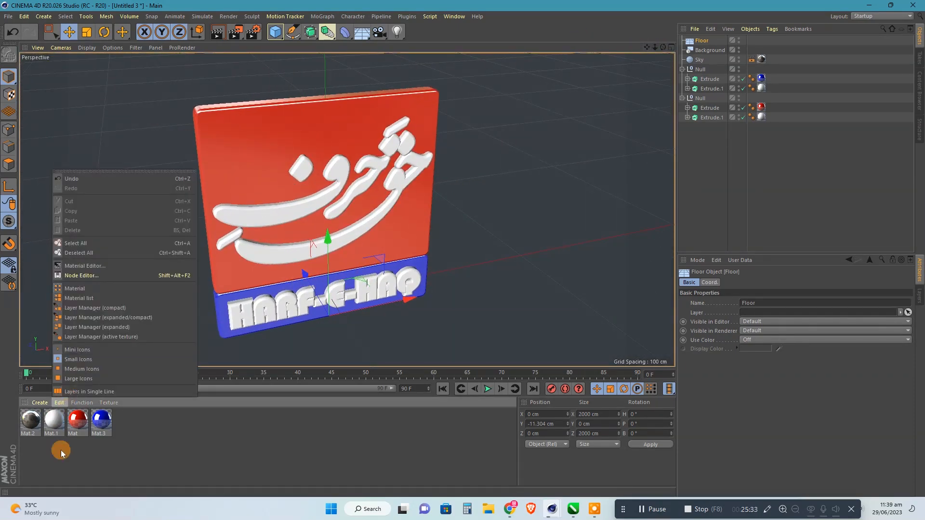
{"action": "left_click", "coordinate": [46, 472]}
{"action": "left_click_drag", "start_coordinate": [50, 432], "coordinate": [115, 278]}
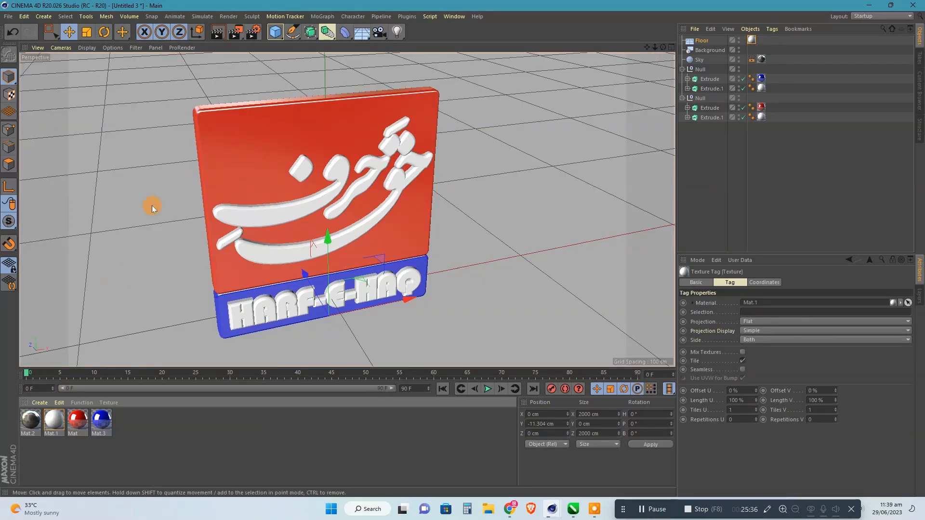
Set the render output to the Film/Video preset HDTV 1080 29.97.
{"action": "left_click", "coordinate": [252, 32]}
{"action": "left_click", "coordinate": [278, 60]}
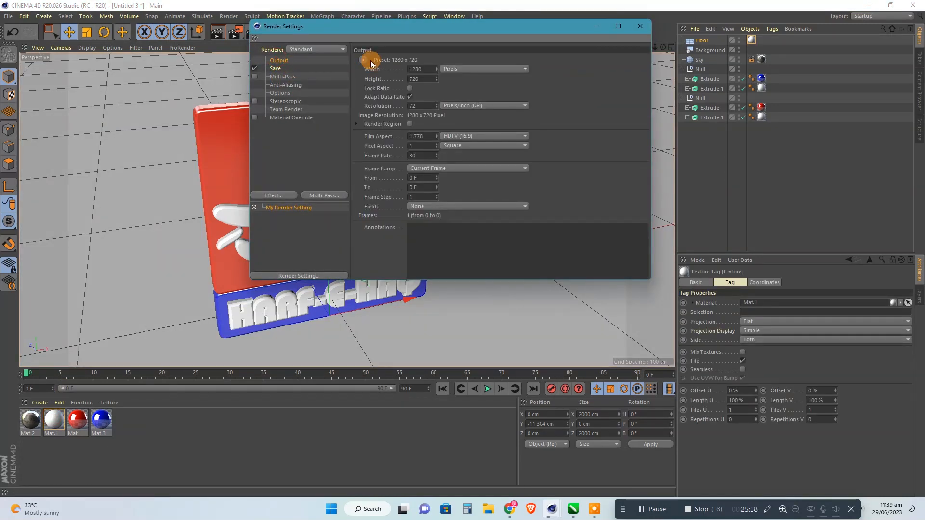
{"action": "left_click", "coordinate": [364, 60]}
{"action": "mouse_move", "coordinate": [379, 83]}
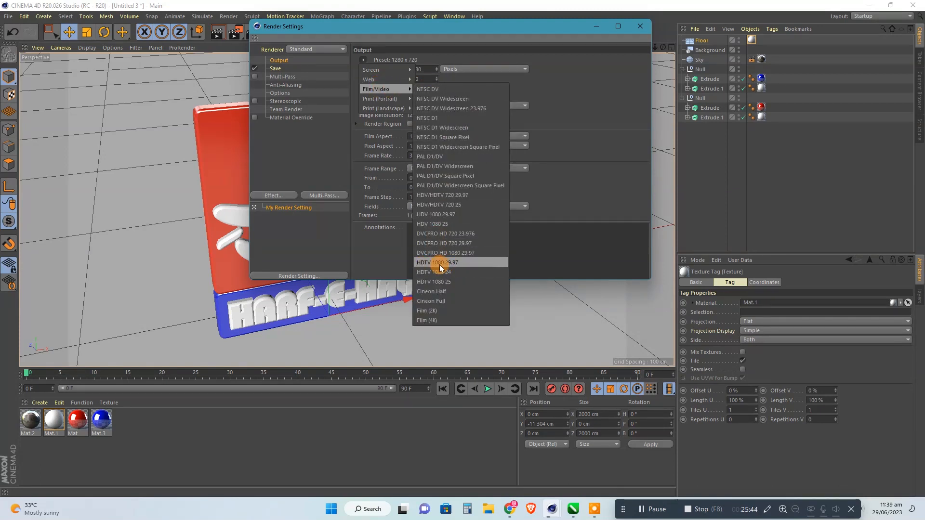
{"action": "left_click", "coordinate": [453, 264]}
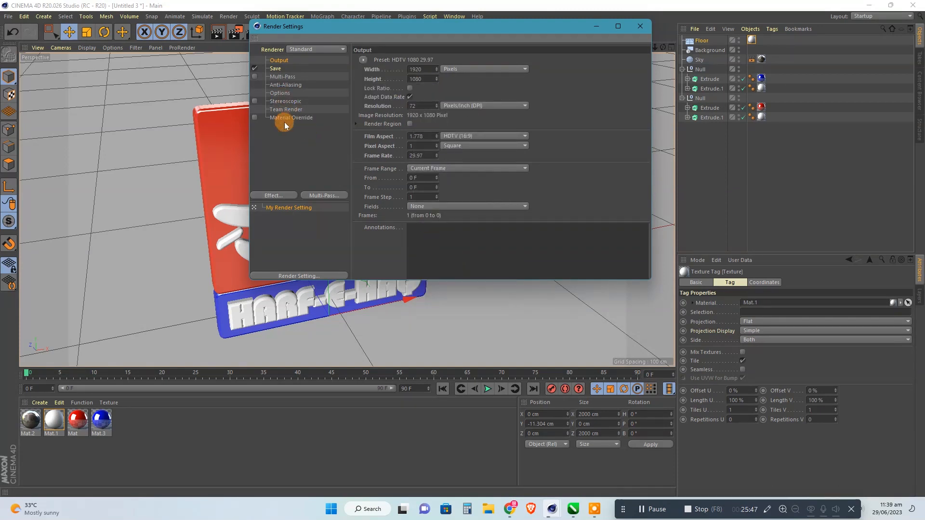
Set anti-aliasing to Best and add the Ambient Occlusion and Global Illumination render effects.
{"action": "left_click", "coordinate": [283, 86]}
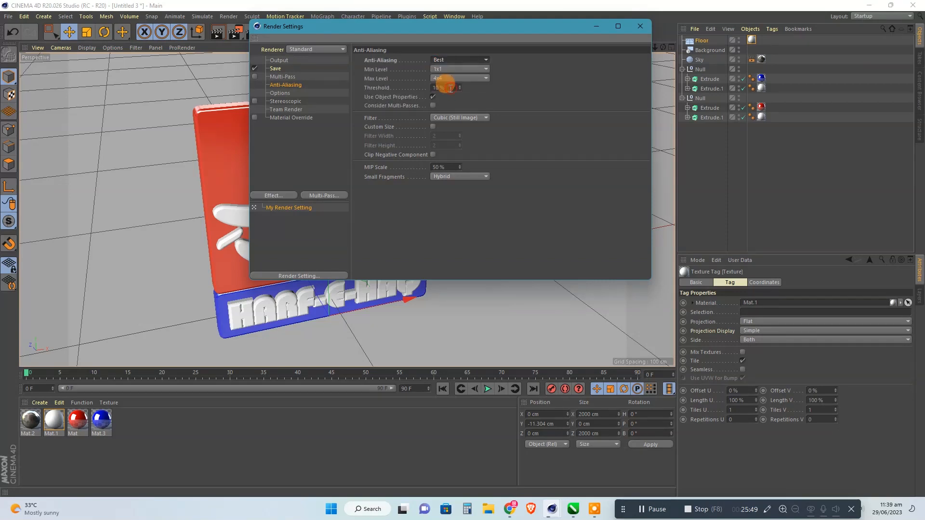
{"action": "right_click", "coordinate": [309, 147]}
{"action": "left_click", "coordinate": [332, 210]}
{"action": "right_click", "coordinate": [304, 169]}
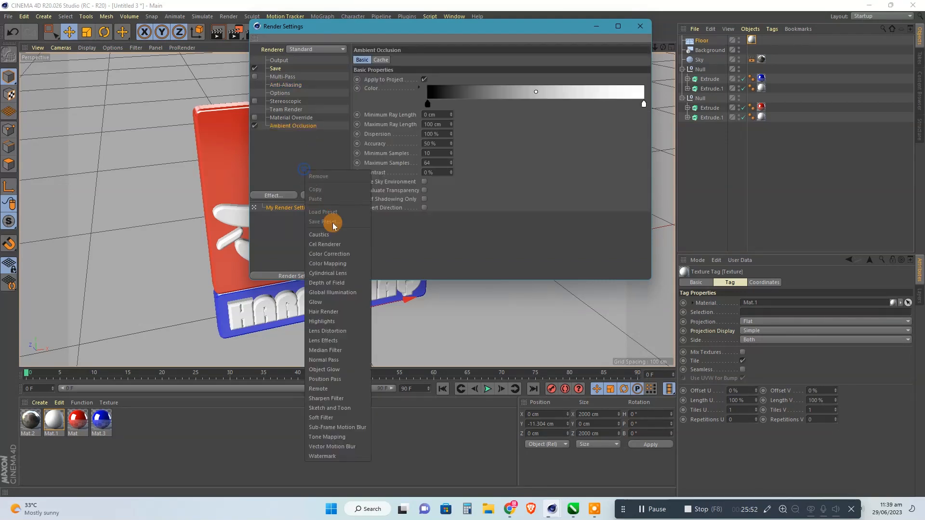
{"action": "left_click", "coordinate": [331, 295]}
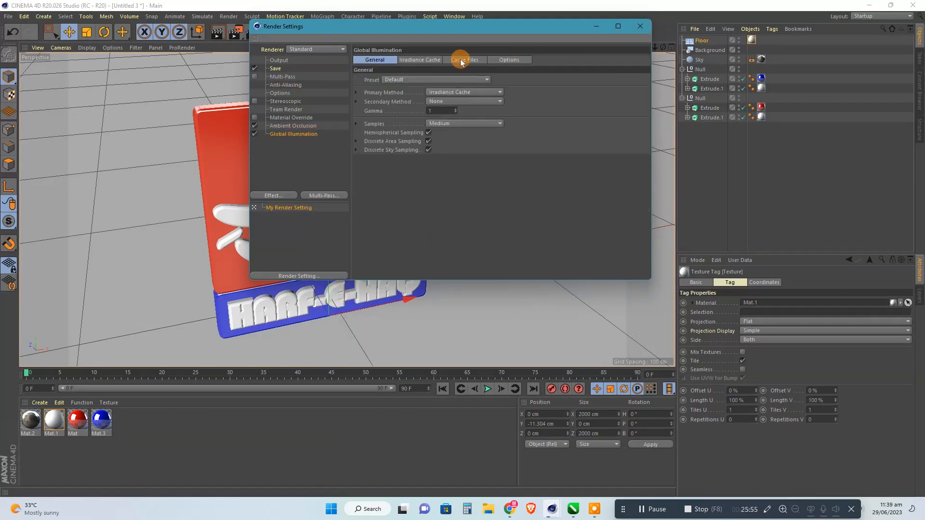
Examine the Global Illumination cache and options, the Ambient Occlusion properties and the anti-aliasing render settings.
{"action": "left_click", "coordinate": [424, 60]}
{"action": "left_click", "coordinate": [465, 60]}
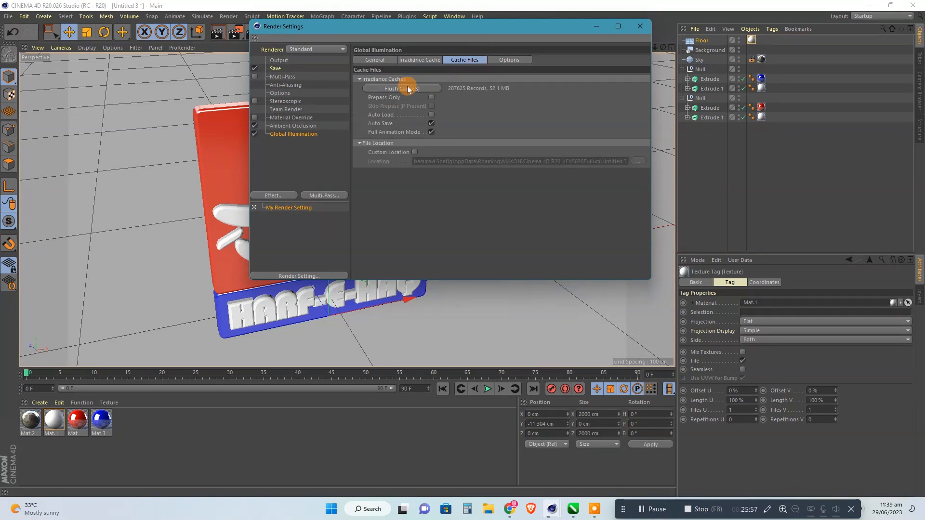
{"action": "left_click", "coordinate": [506, 62]}
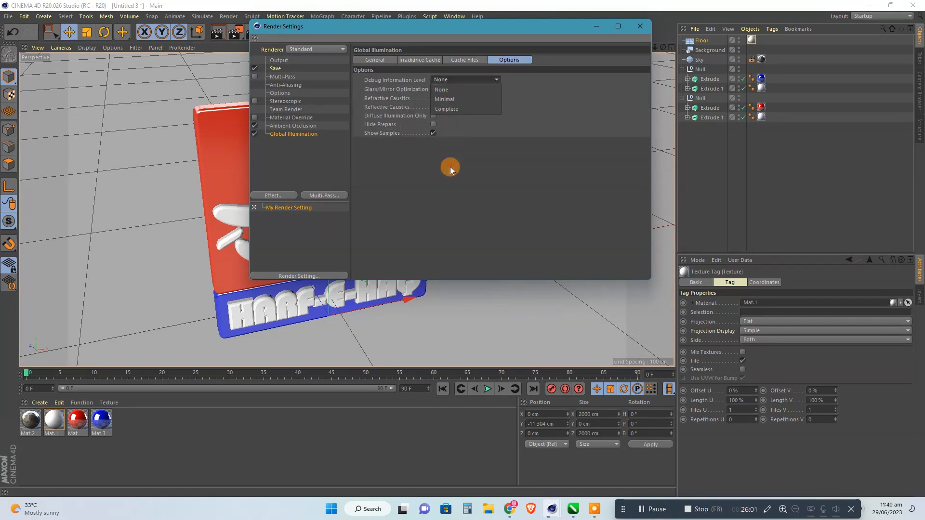
{"action": "left_click", "coordinate": [293, 126]}
{"action": "left_click", "coordinate": [385, 62]}
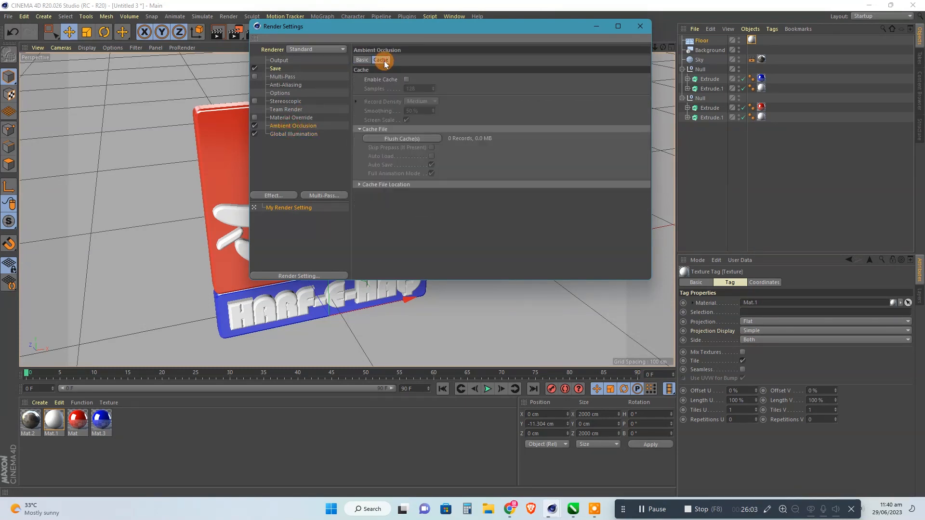
{"action": "left_click", "coordinate": [361, 61]}
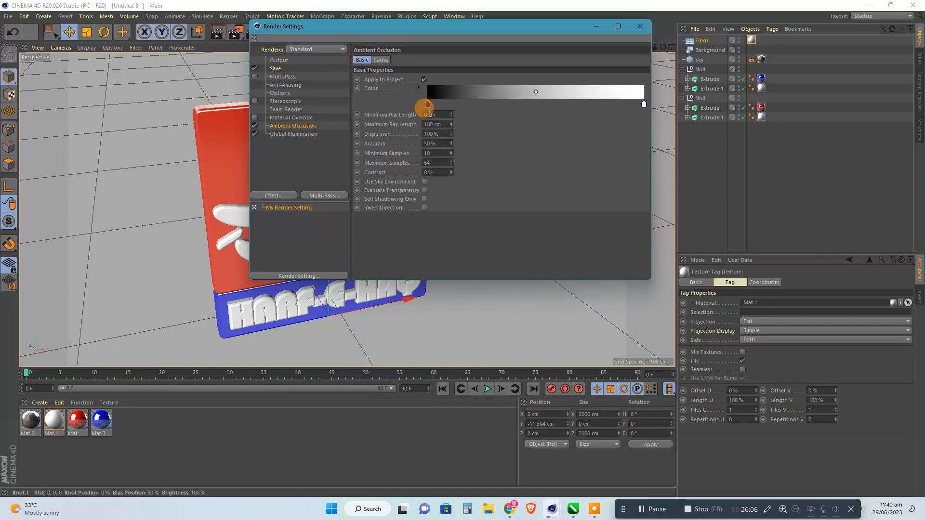
{"action": "left_click", "coordinate": [641, 26]}
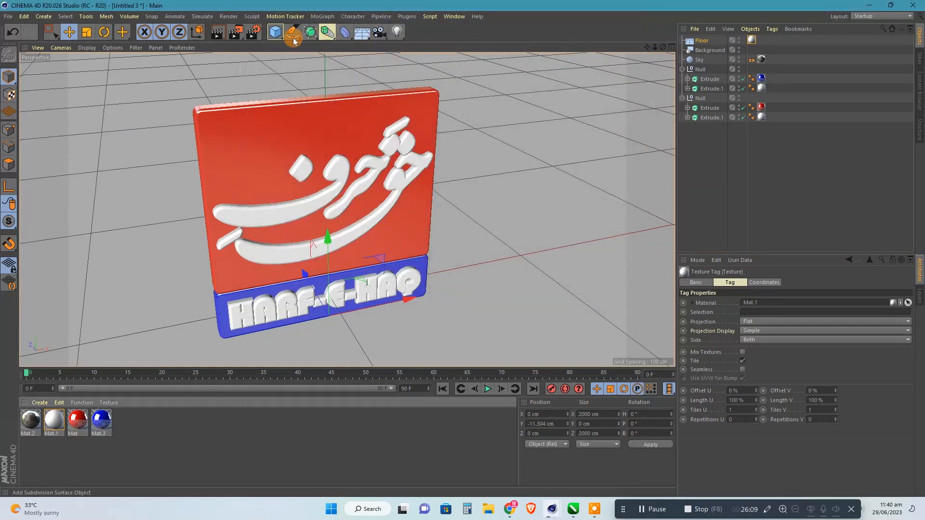
{"action": "left_click", "coordinate": [253, 32]}
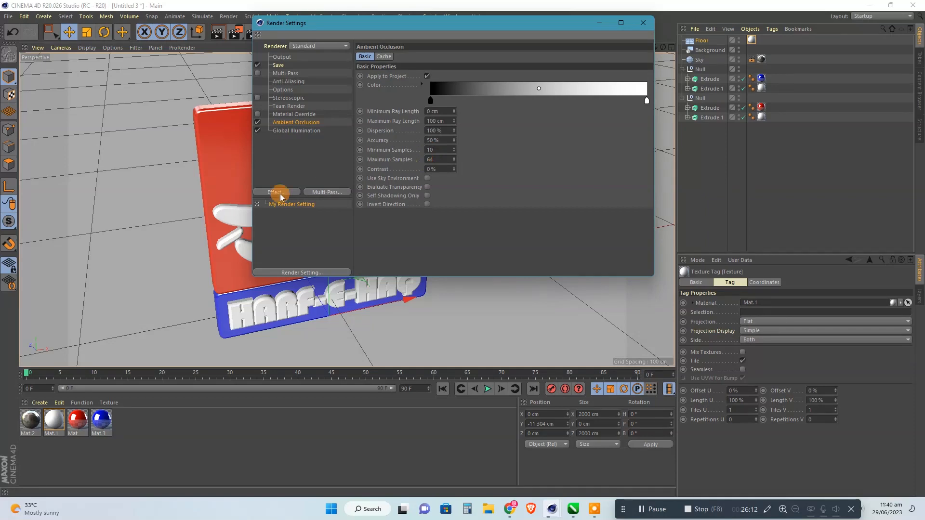
{"action": "left_click", "coordinate": [289, 81]}
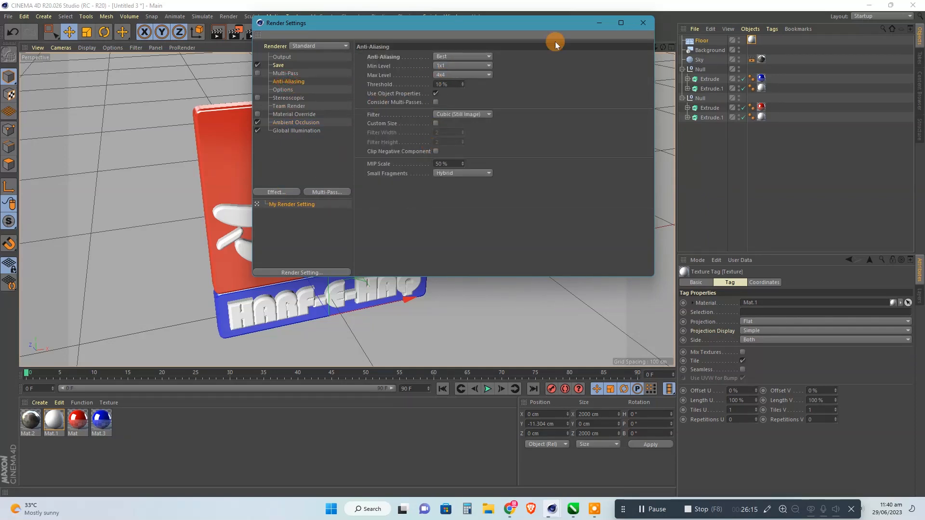
{"action": "left_click", "coordinate": [637, 24]}
Render the scene to the Picture Viewer, stopping the render already in progress, and minimize the viewer.
{"action": "key", "text": "shift+r"}
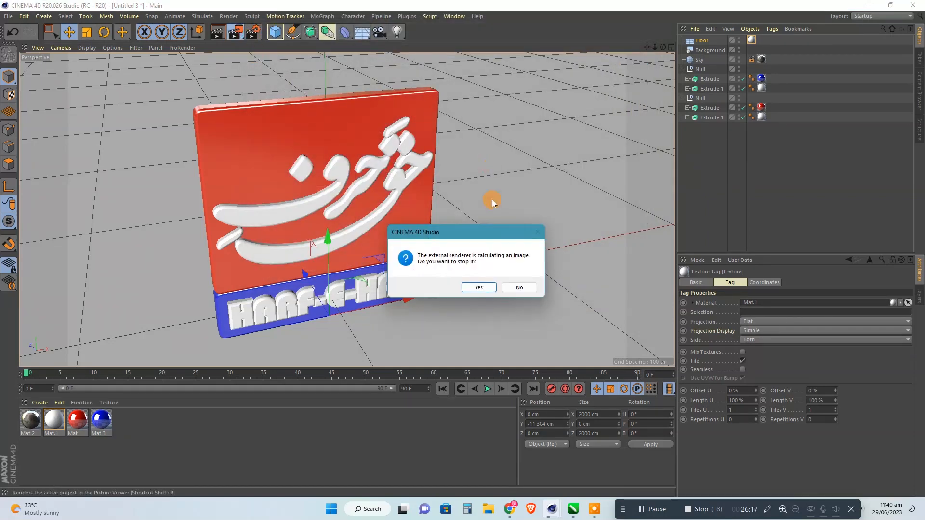
{"action": "left_click", "coordinate": [479, 287]}
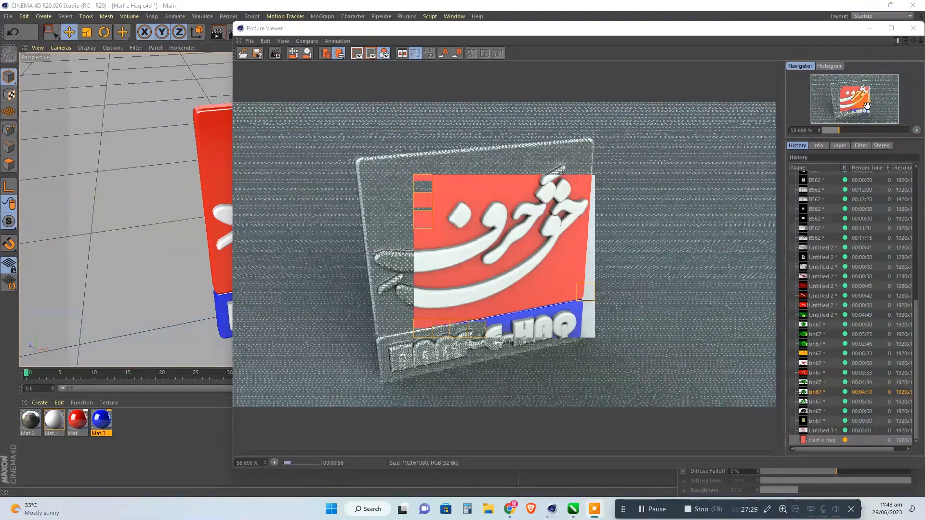
{"action": "left_click", "coordinate": [869, 28]}
Set the saturation of the Color shader in the red material's reflection layer to 65%.
{"action": "double_click", "coordinate": [77, 419]}
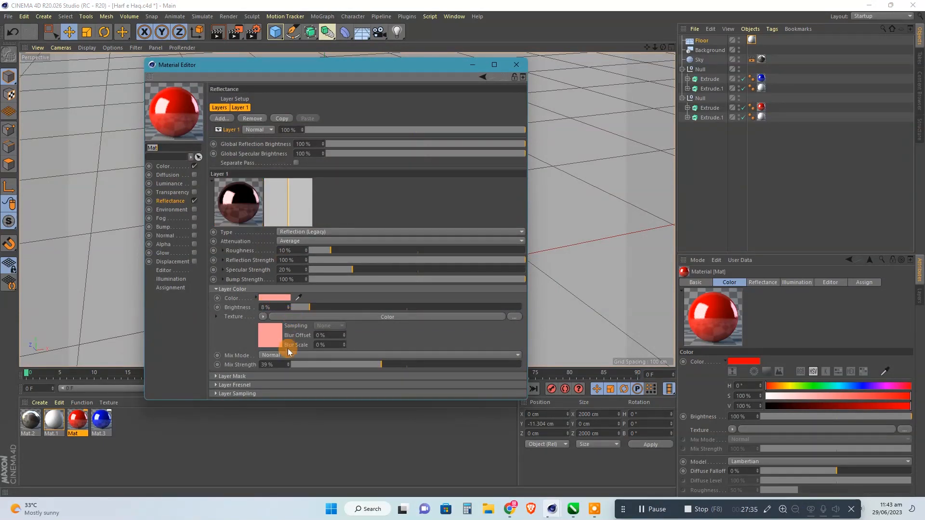
{"action": "left_click", "coordinate": [394, 318]}
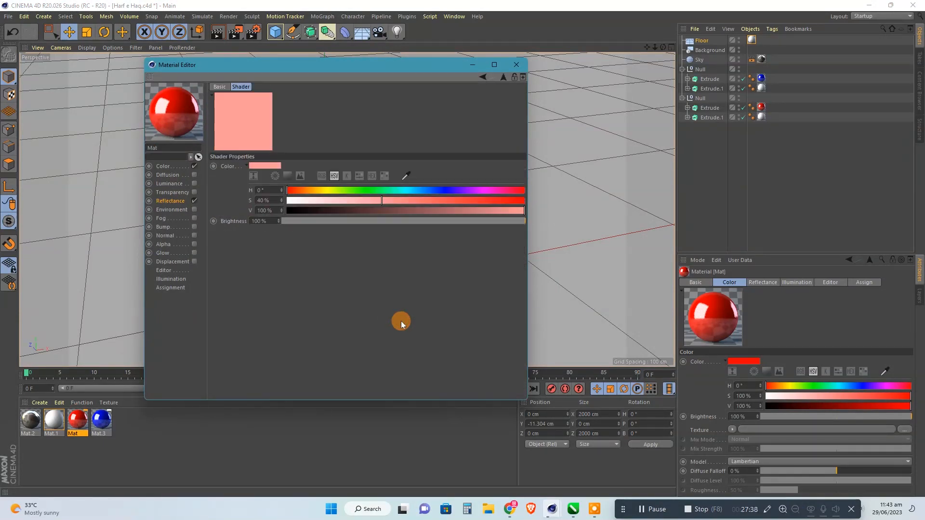
{"action": "left_click", "coordinate": [263, 200]}
{"action": "type", "text": "65"}
{"action": "key", "text": "Return"}
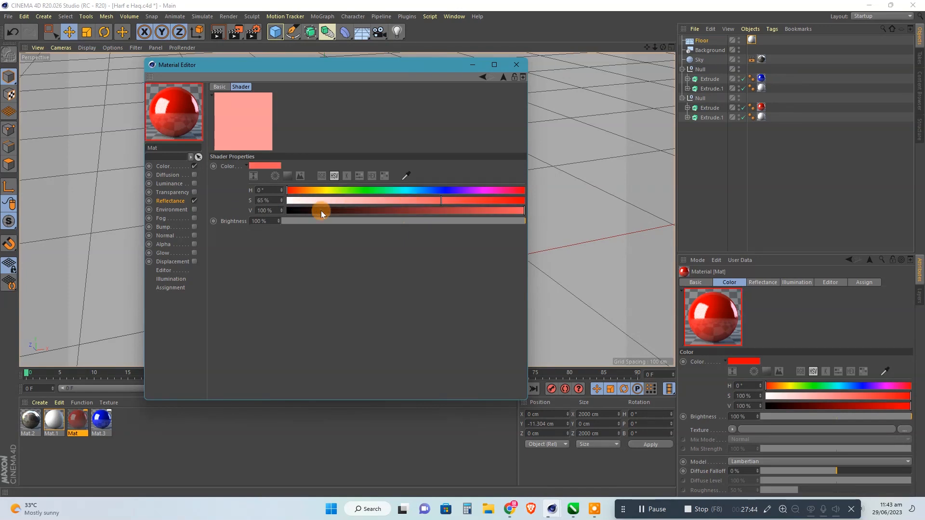
Set the saturation of the layer color in the red material's reflection layer to 65%.
{"action": "left_click", "coordinate": [179, 201]}
{"action": "left_click", "coordinate": [268, 303]}
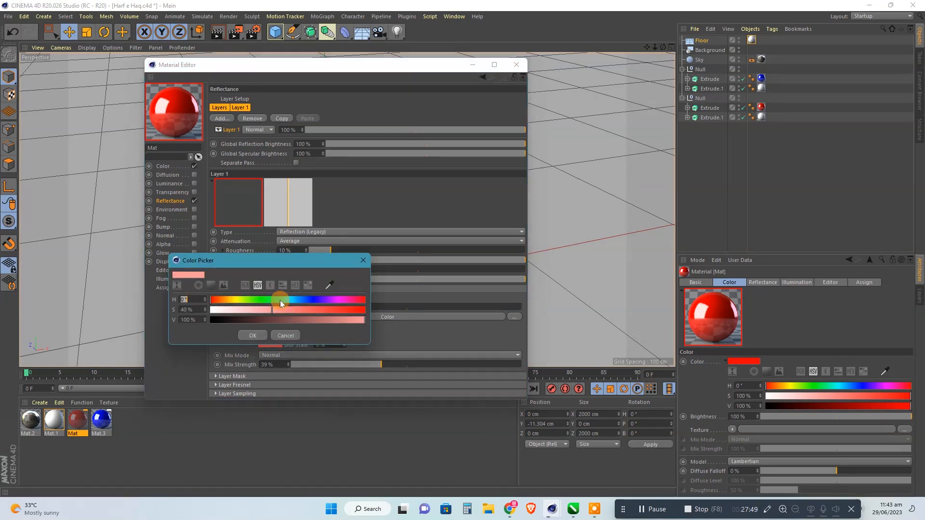
{"action": "key", "text": "Tab"}
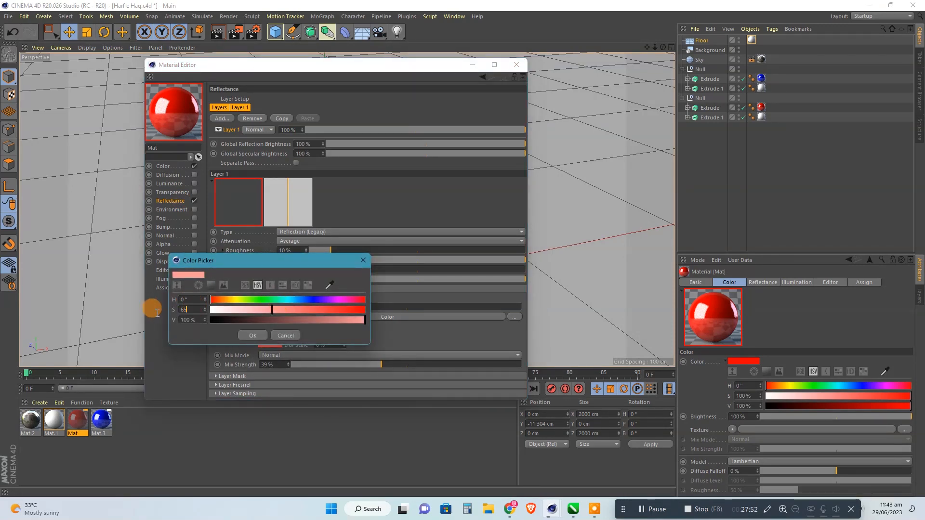
{"action": "type", "text": "65"}
{"action": "key", "text": "Return"}
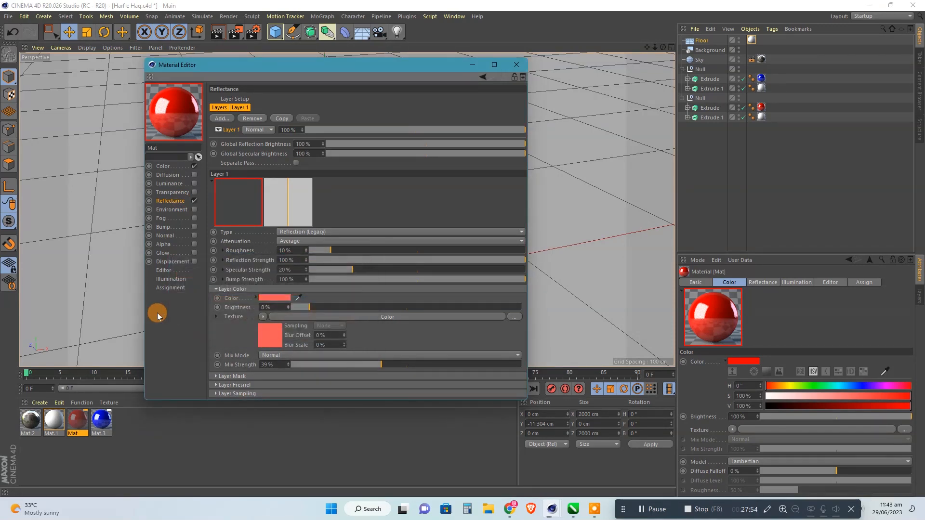
Set the saturation of the layer color in the blue material's reflection layer to 65%.
{"action": "left_click", "coordinate": [101, 419]}
{"action": "double_click", "coordinate": [273, 299]}
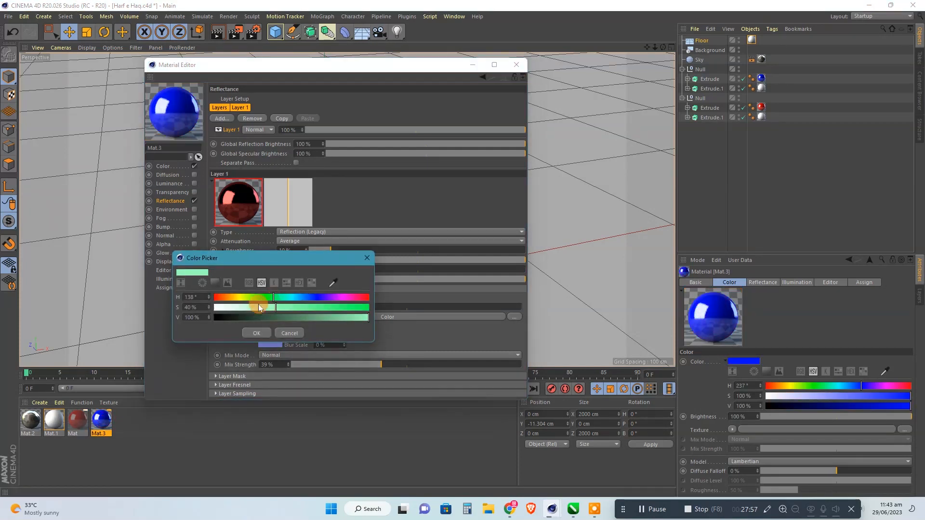
{"action": "type", "text": "65"}
{"action": "key", "text": "Return"}
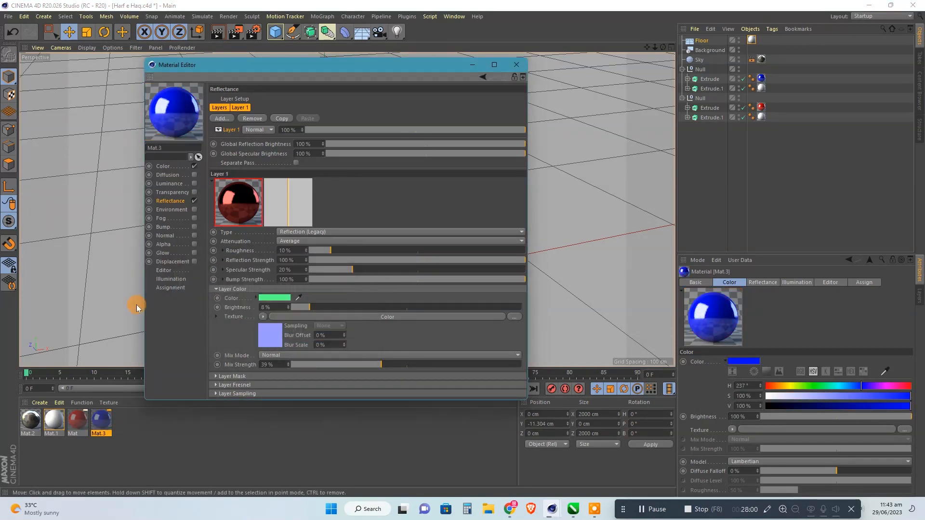
Set the saturation of the Color shader in the blue material's reflection layer texture to 65%.
{"action": "left_click", "coordinate": [274, 331]}
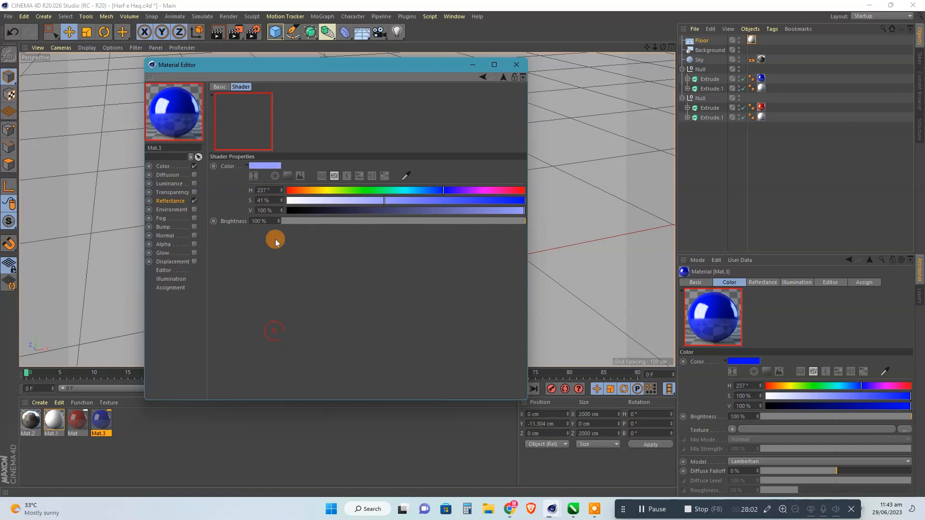
{"action": "left_click", "coordinate": [267, 199]}
{"action": "key", "text": "BackSpace"}
{"action": "key", "text": "BackSpace"}
{"action": "key", "text": "BackSpace"}
{"action": "key", "text": "BackSpace"}
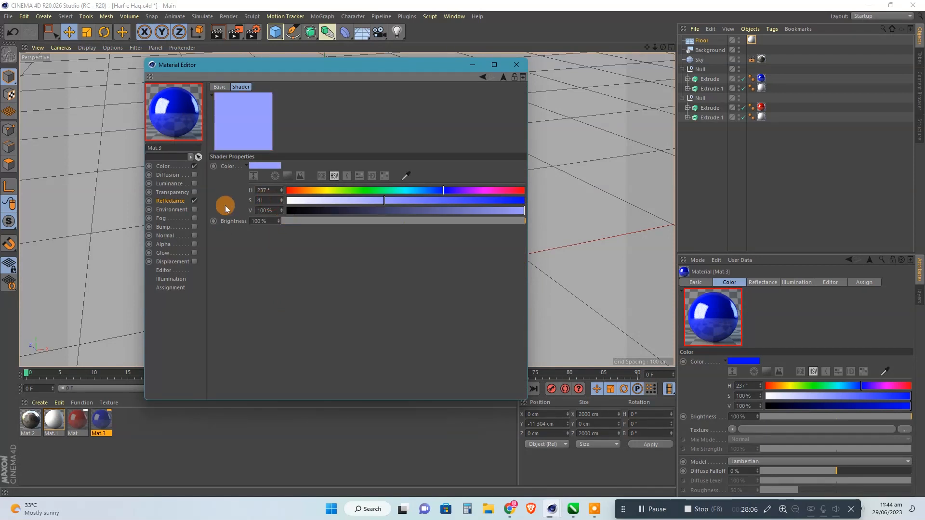
{"action": "type", "text": "65"}
{"action": "key", "text": "Return"}
{"action": "left_click", "coordinate": [177, 203]}
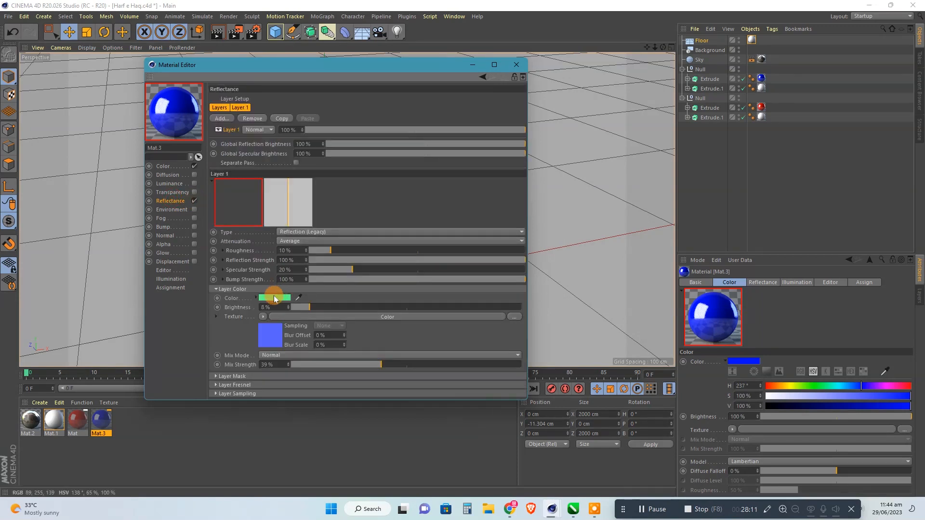
Set the hue of the blue material's reflection layer color to 237° and close the material editor.
{"action": "left_click", "coordinate": [275, 291]}
{"action": "double_click", "coordinate": [196, 294]}
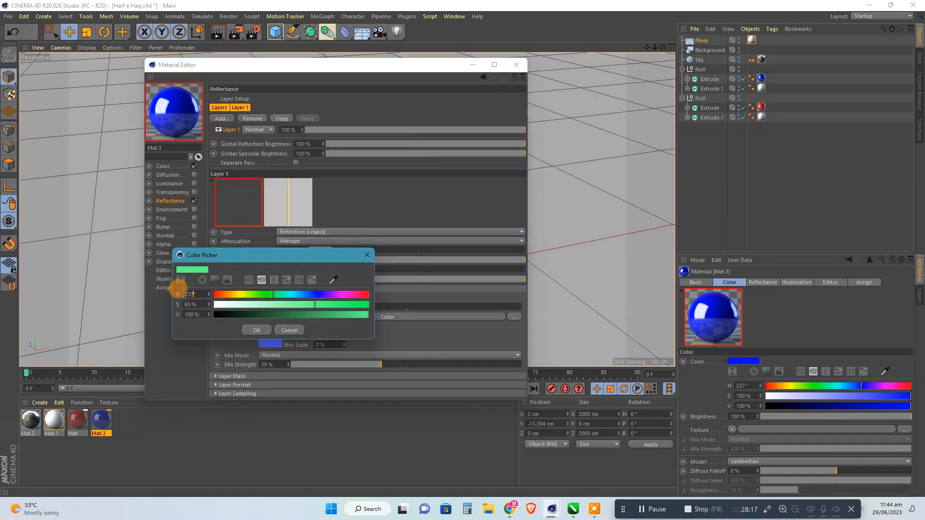
{"action": "type", "text": "237"}
{"action": "key", "text": "Return"}
{"action": "left_click", "coordinate": [512, 62]}
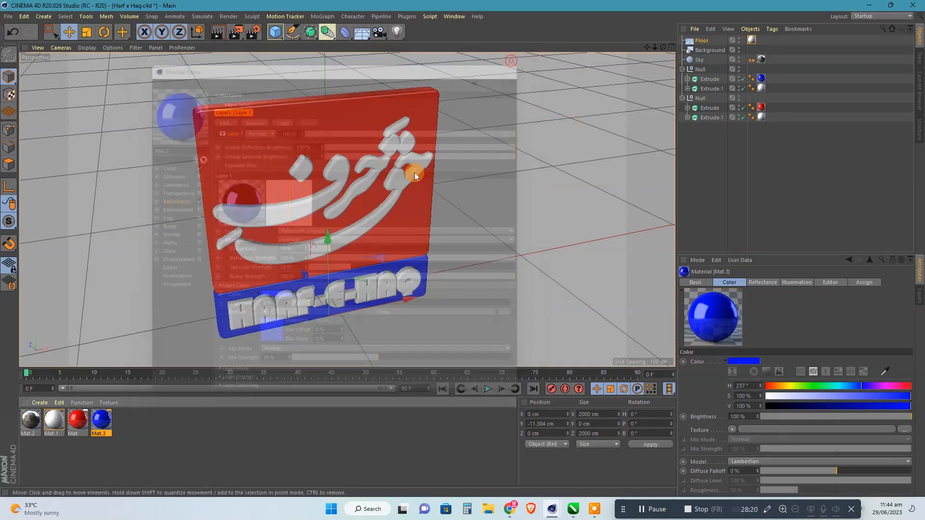
Render the logo scene with the adjusted materials to the Picture Viewer.
{"action": "left_click", "coordinate": [236, 33]}
{"action": "left_click", "coordinate": [482, 288]}
{"action": "key", "text": "shift+r"}
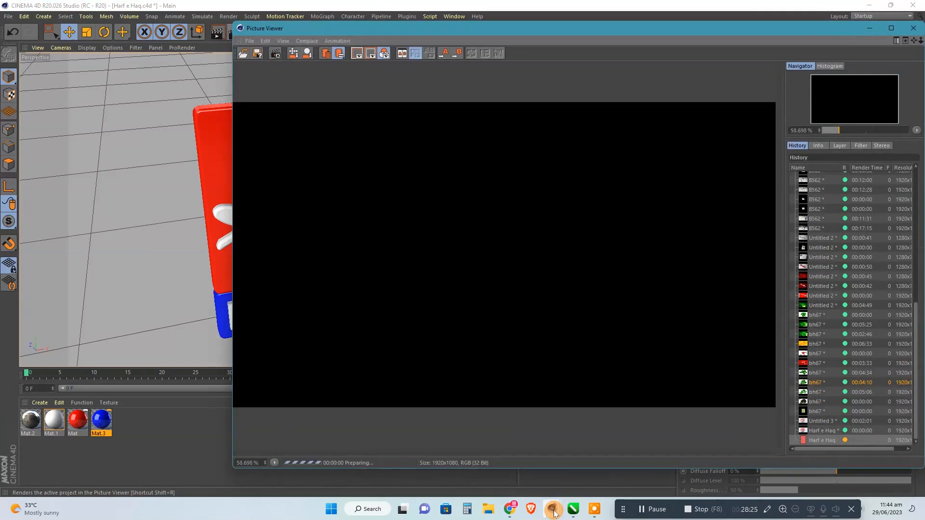